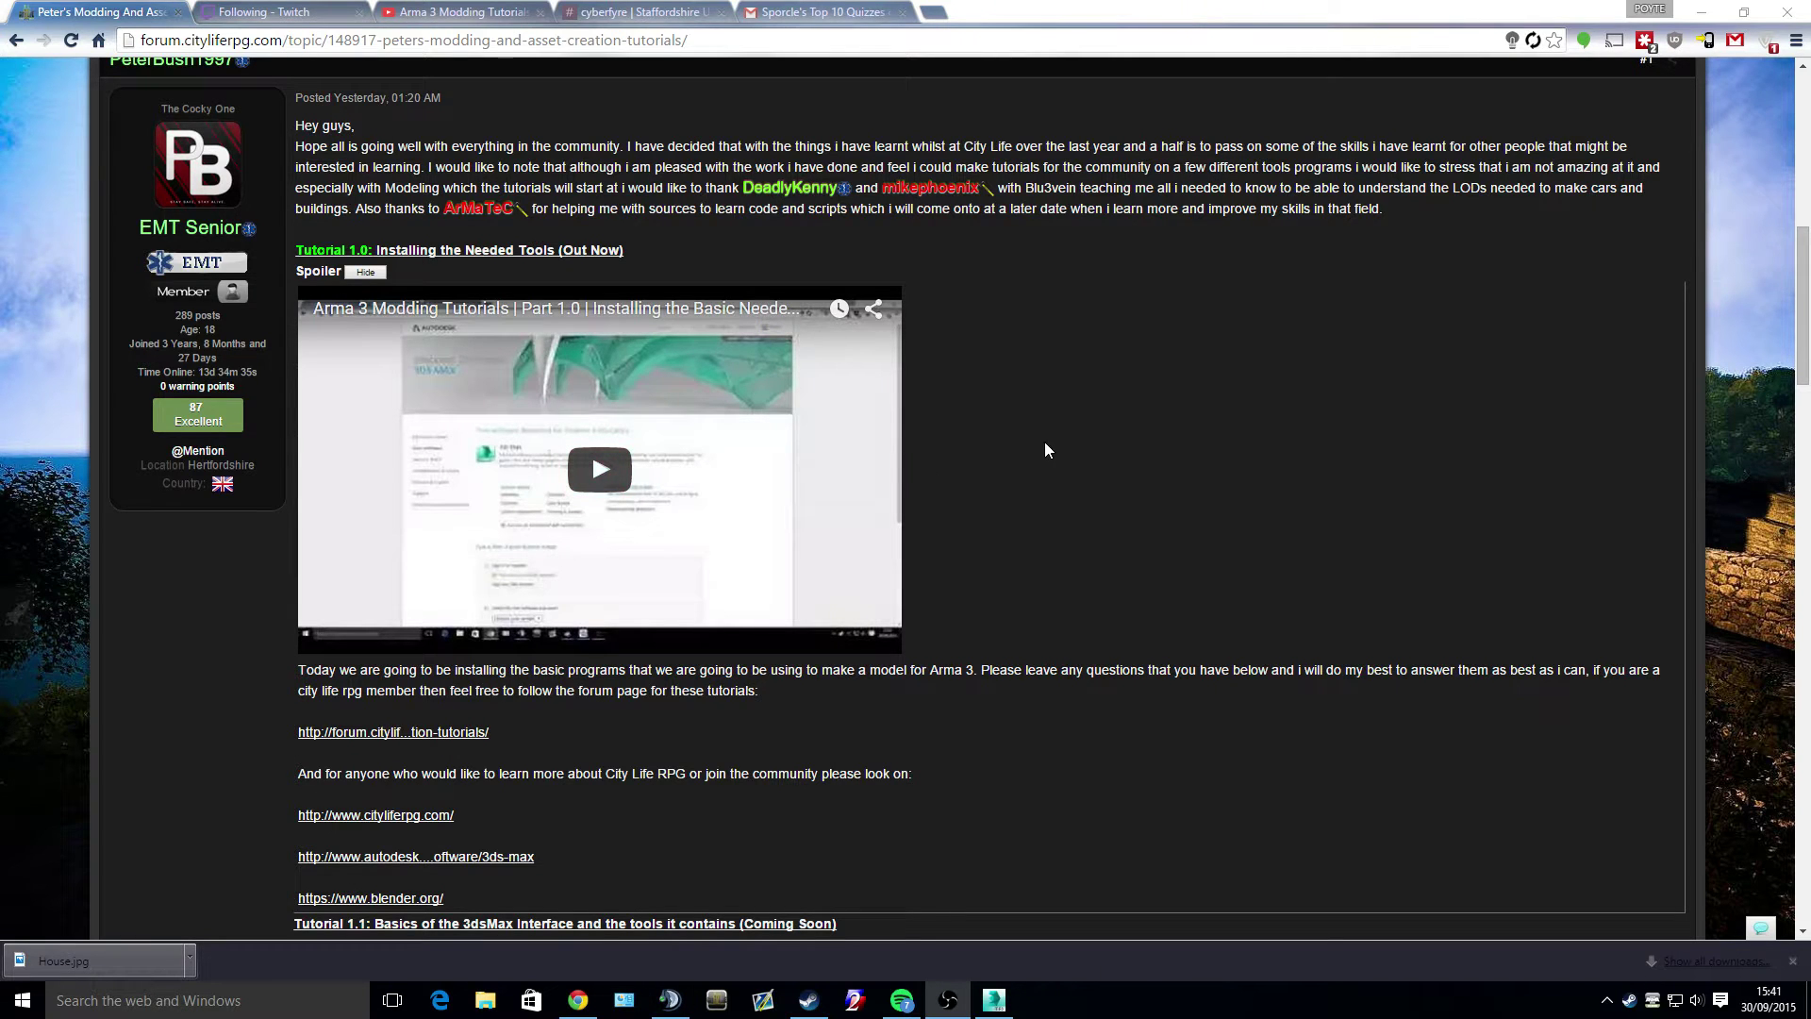
- Switch to the open 3ds Max 2016 window showing its welcome screen
scroll(1042, 441, "down", 1)
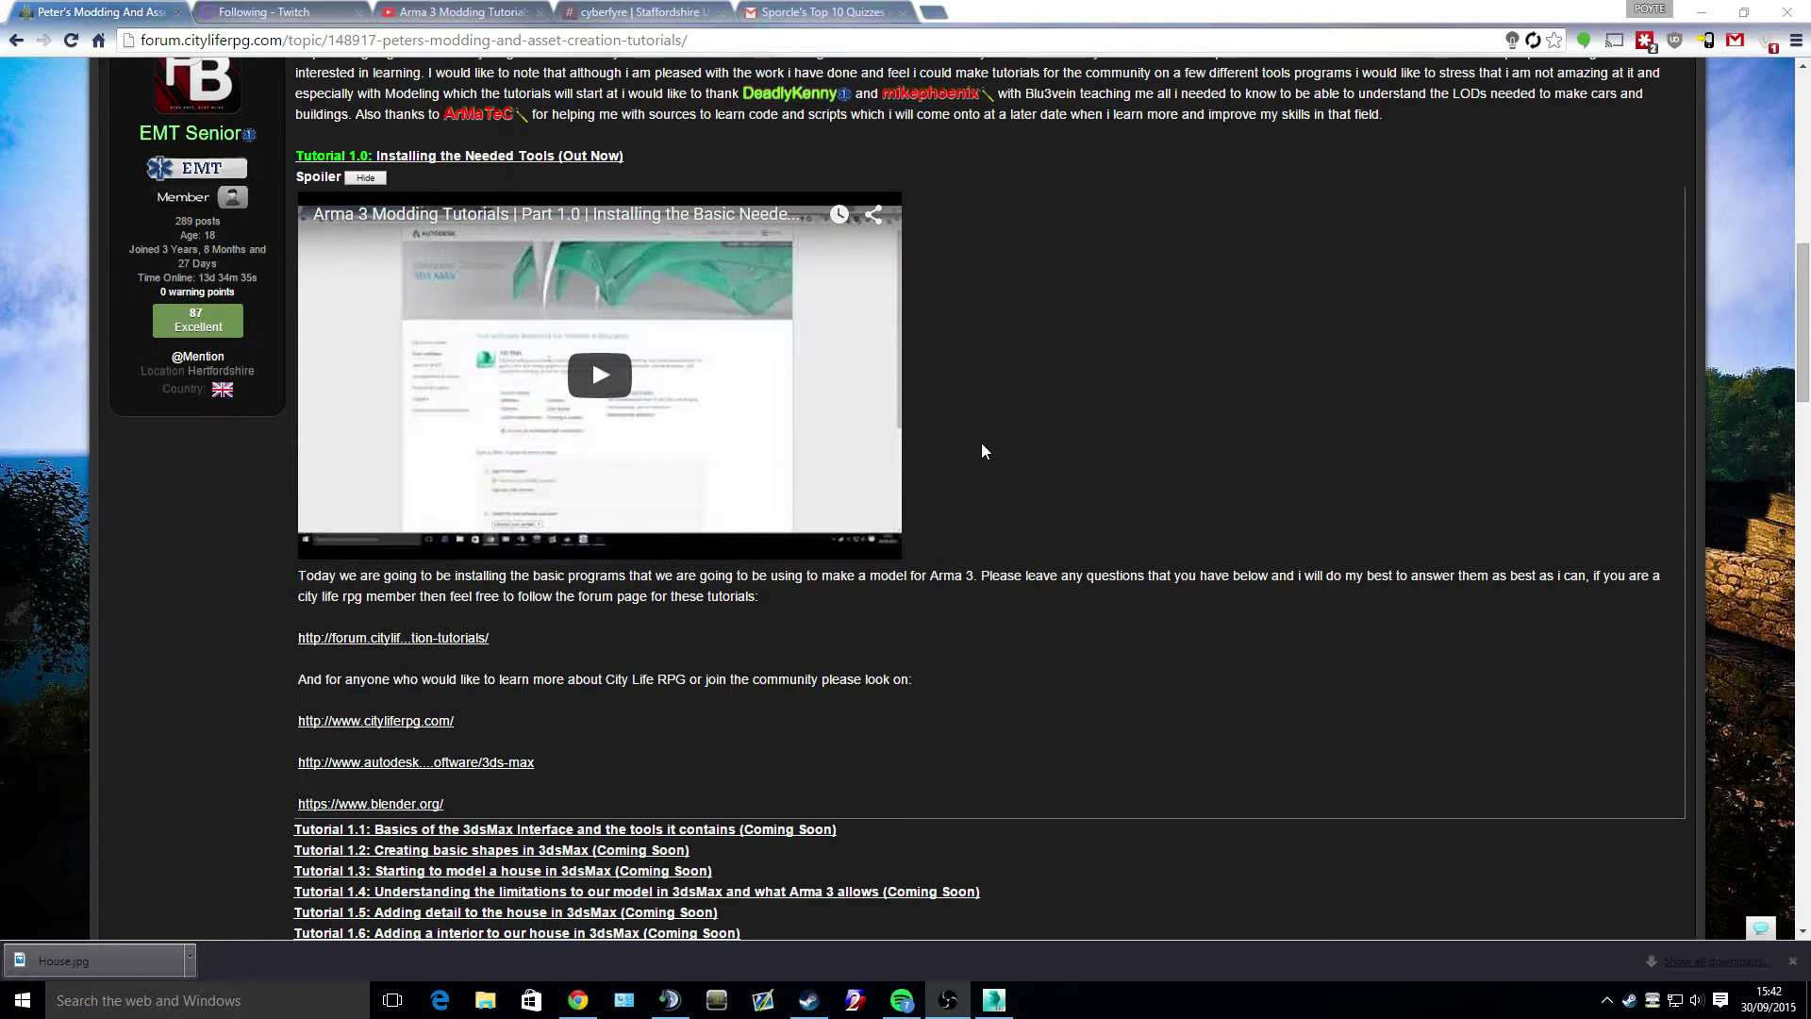
scroll(905, 430, "down", 2)
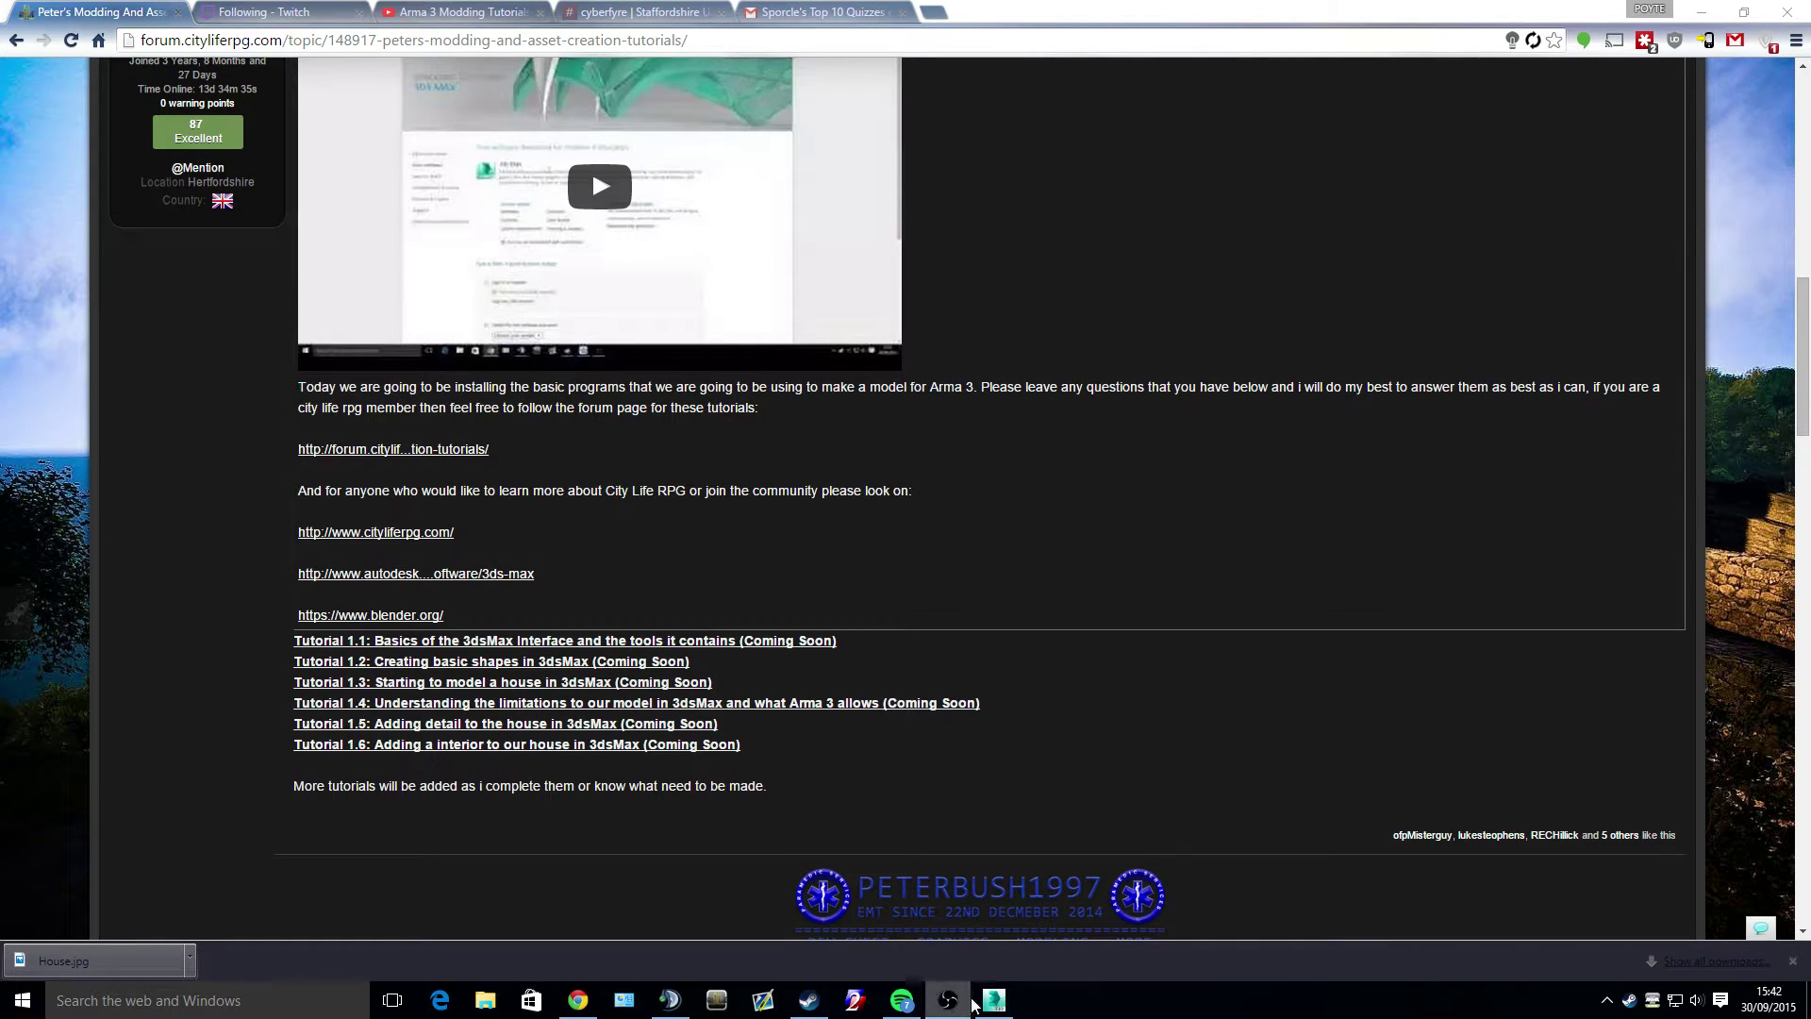
mouse_move(987, 1005)
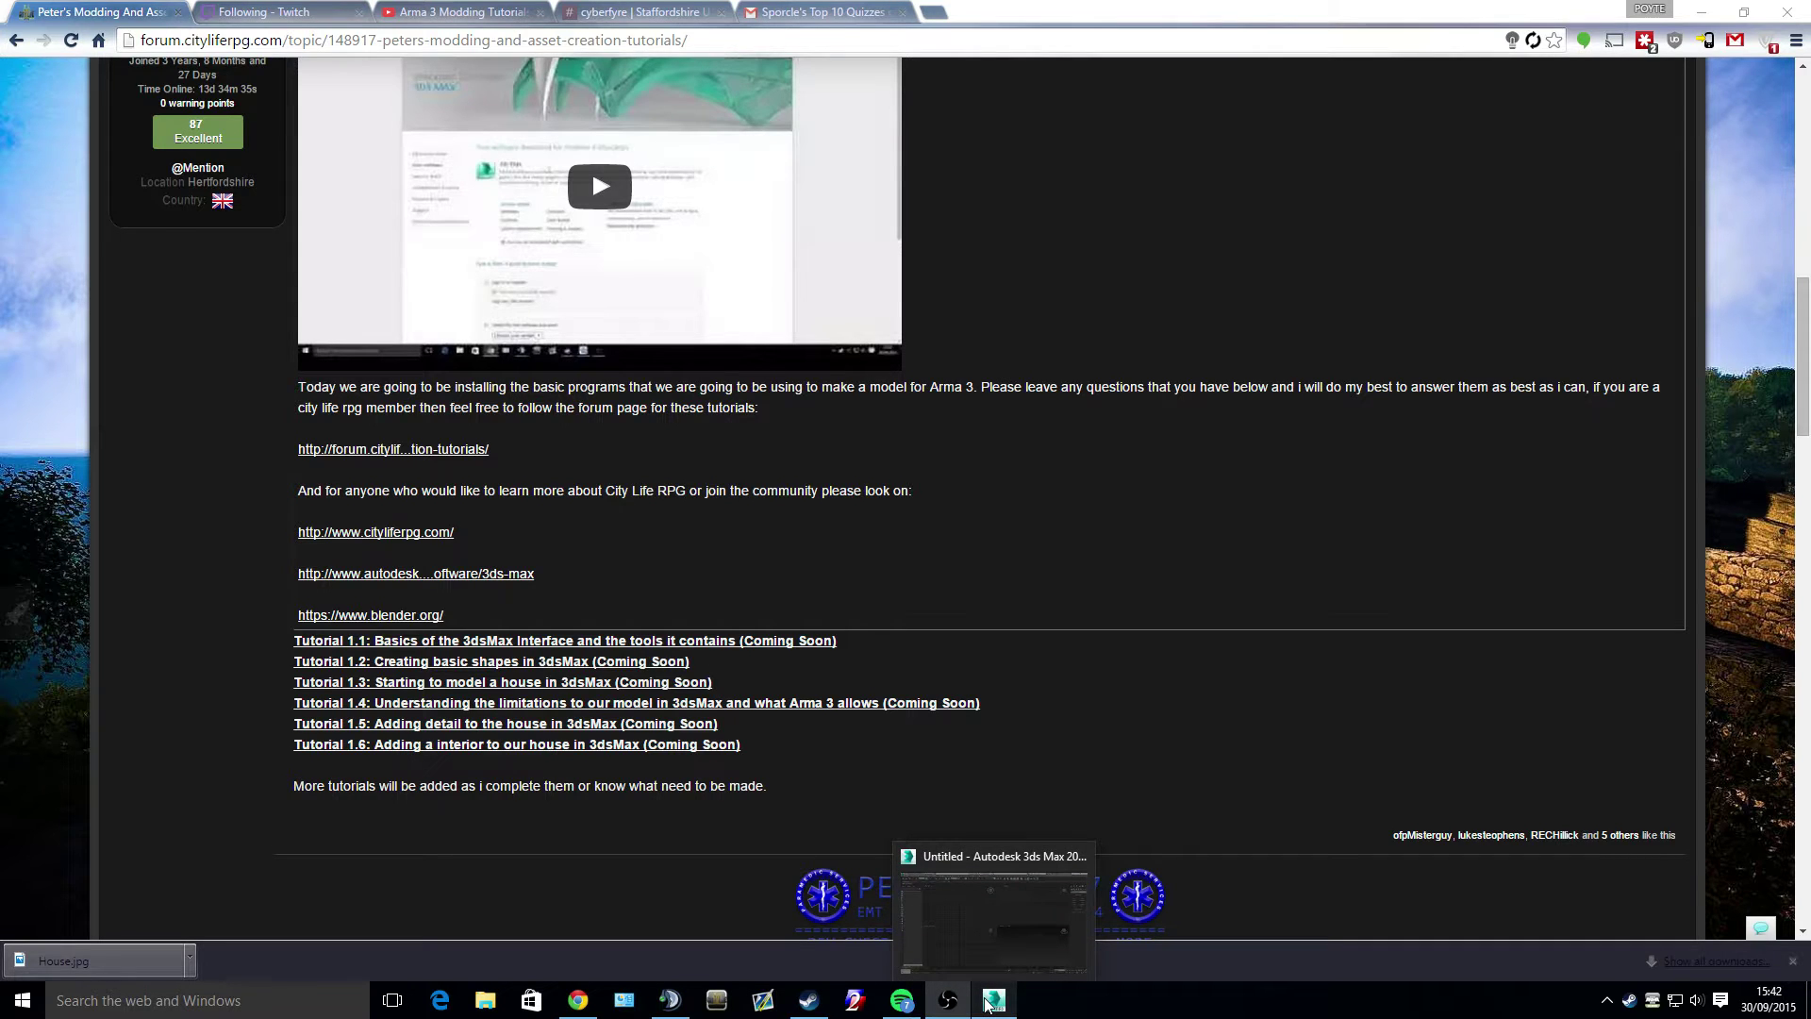
left_click(988, 1005)
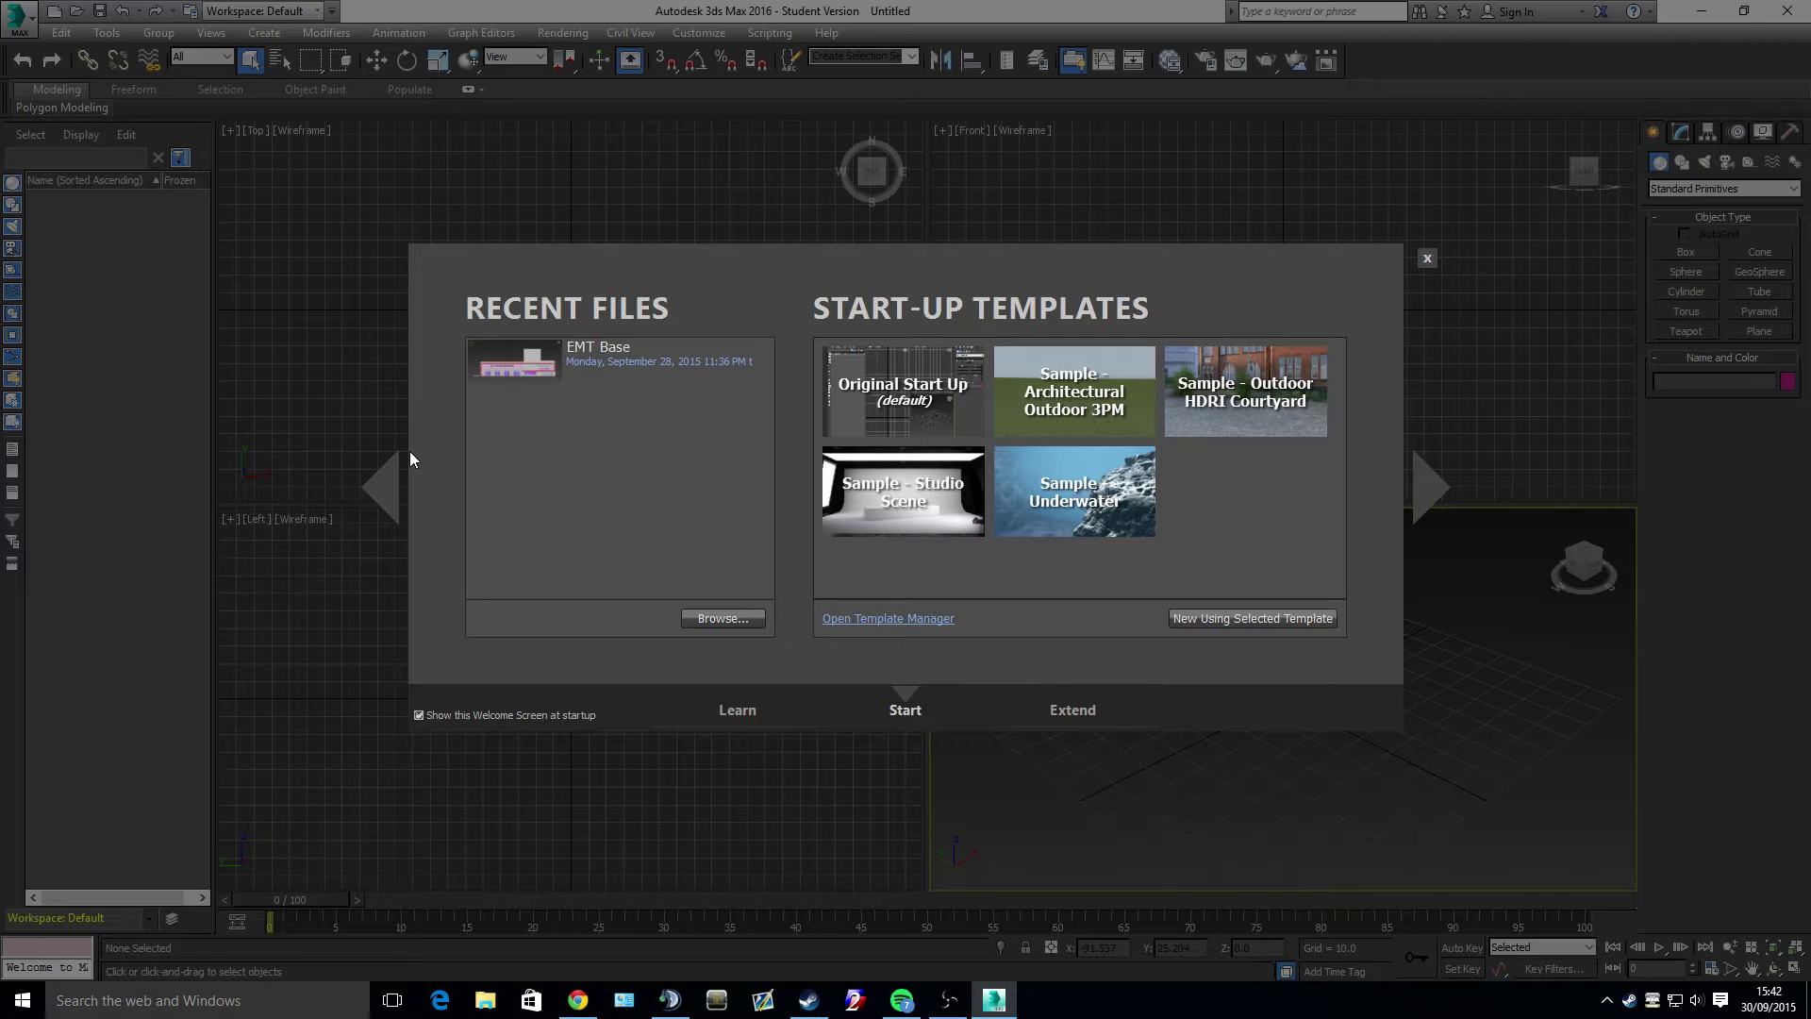
mouse_move(856, 532)
- Close the Welcome Screen to reveal the empty Untitled scene
left_click(1427, 258)
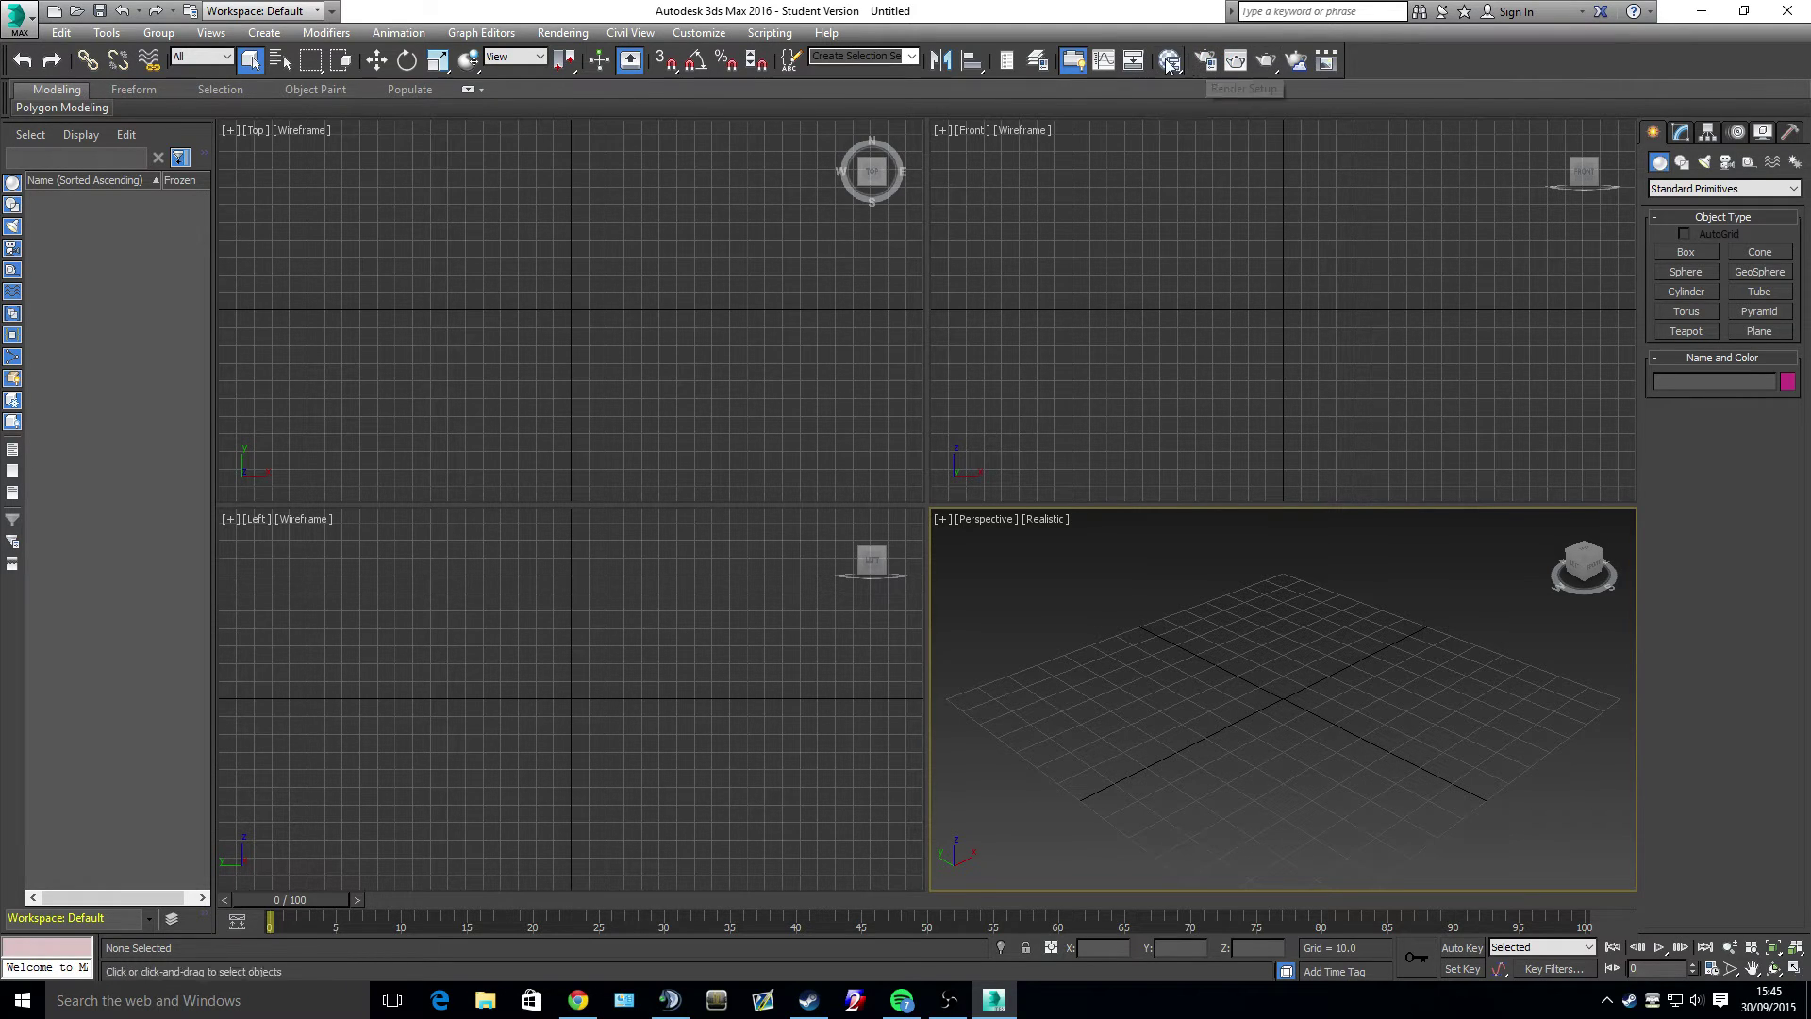
- Open the Slate Material Editor briefly, then close it again
left_click(1134, 60)
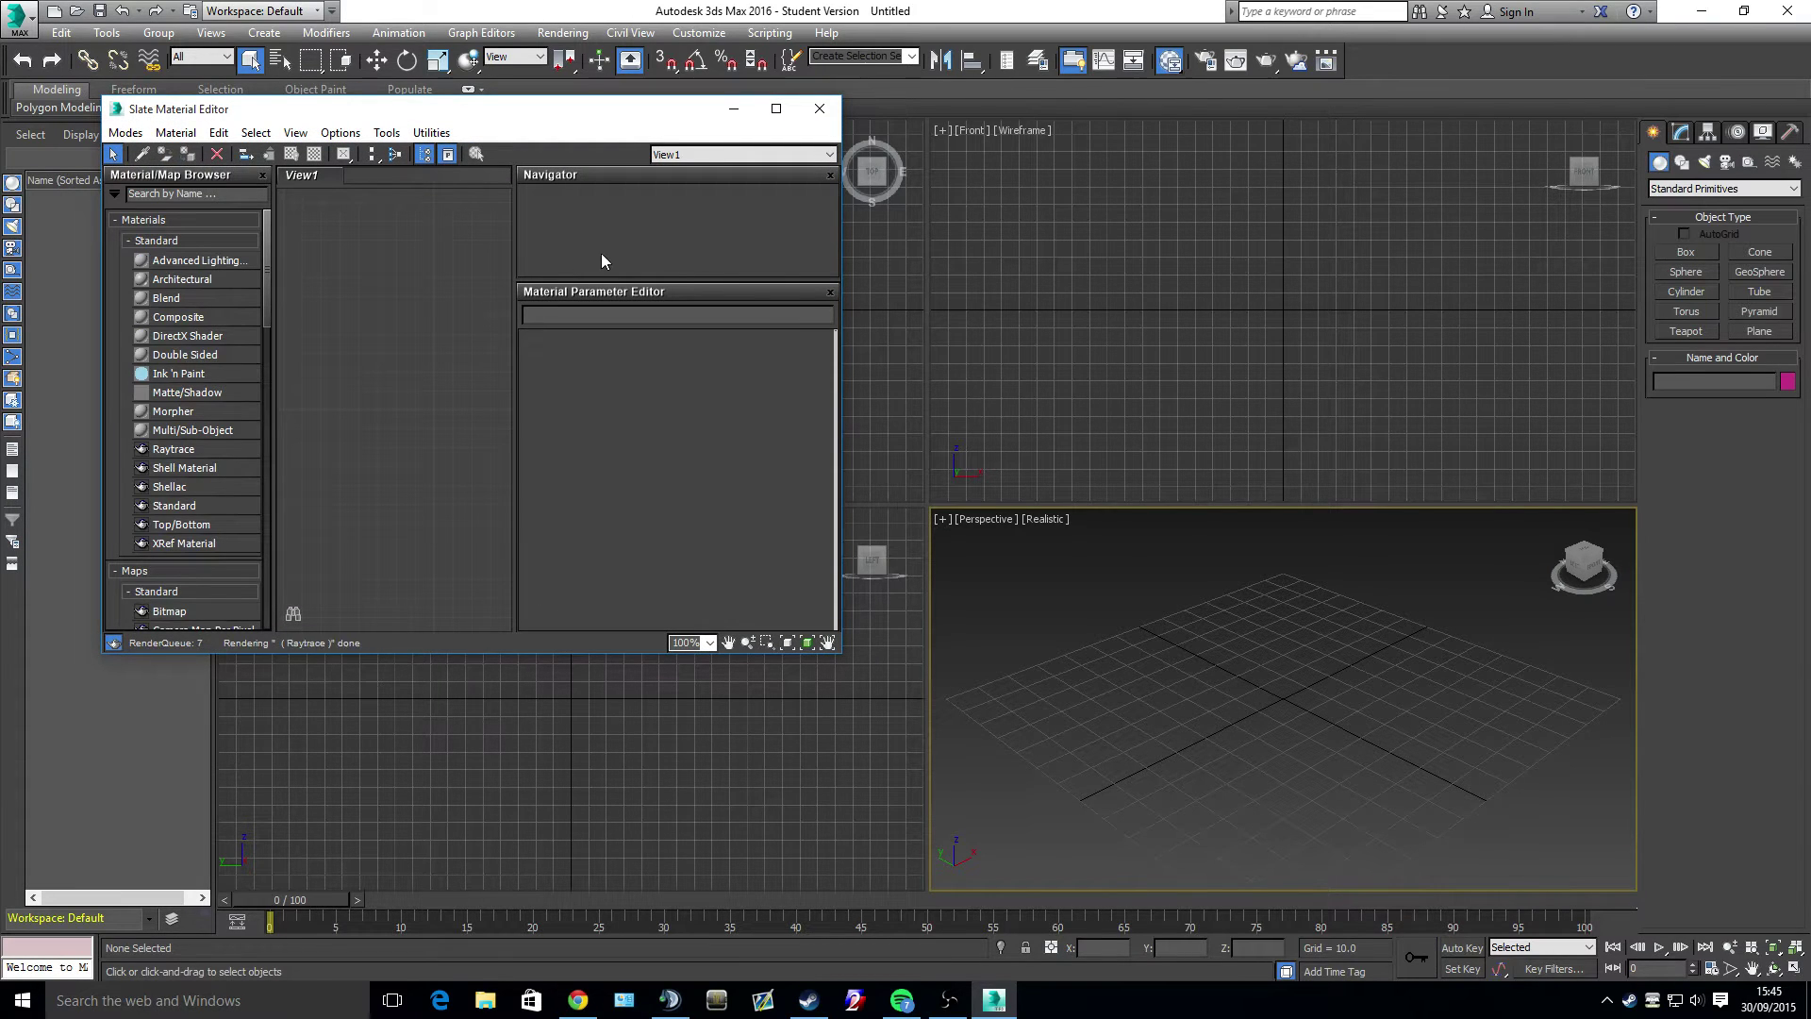
left_click(817, 110)
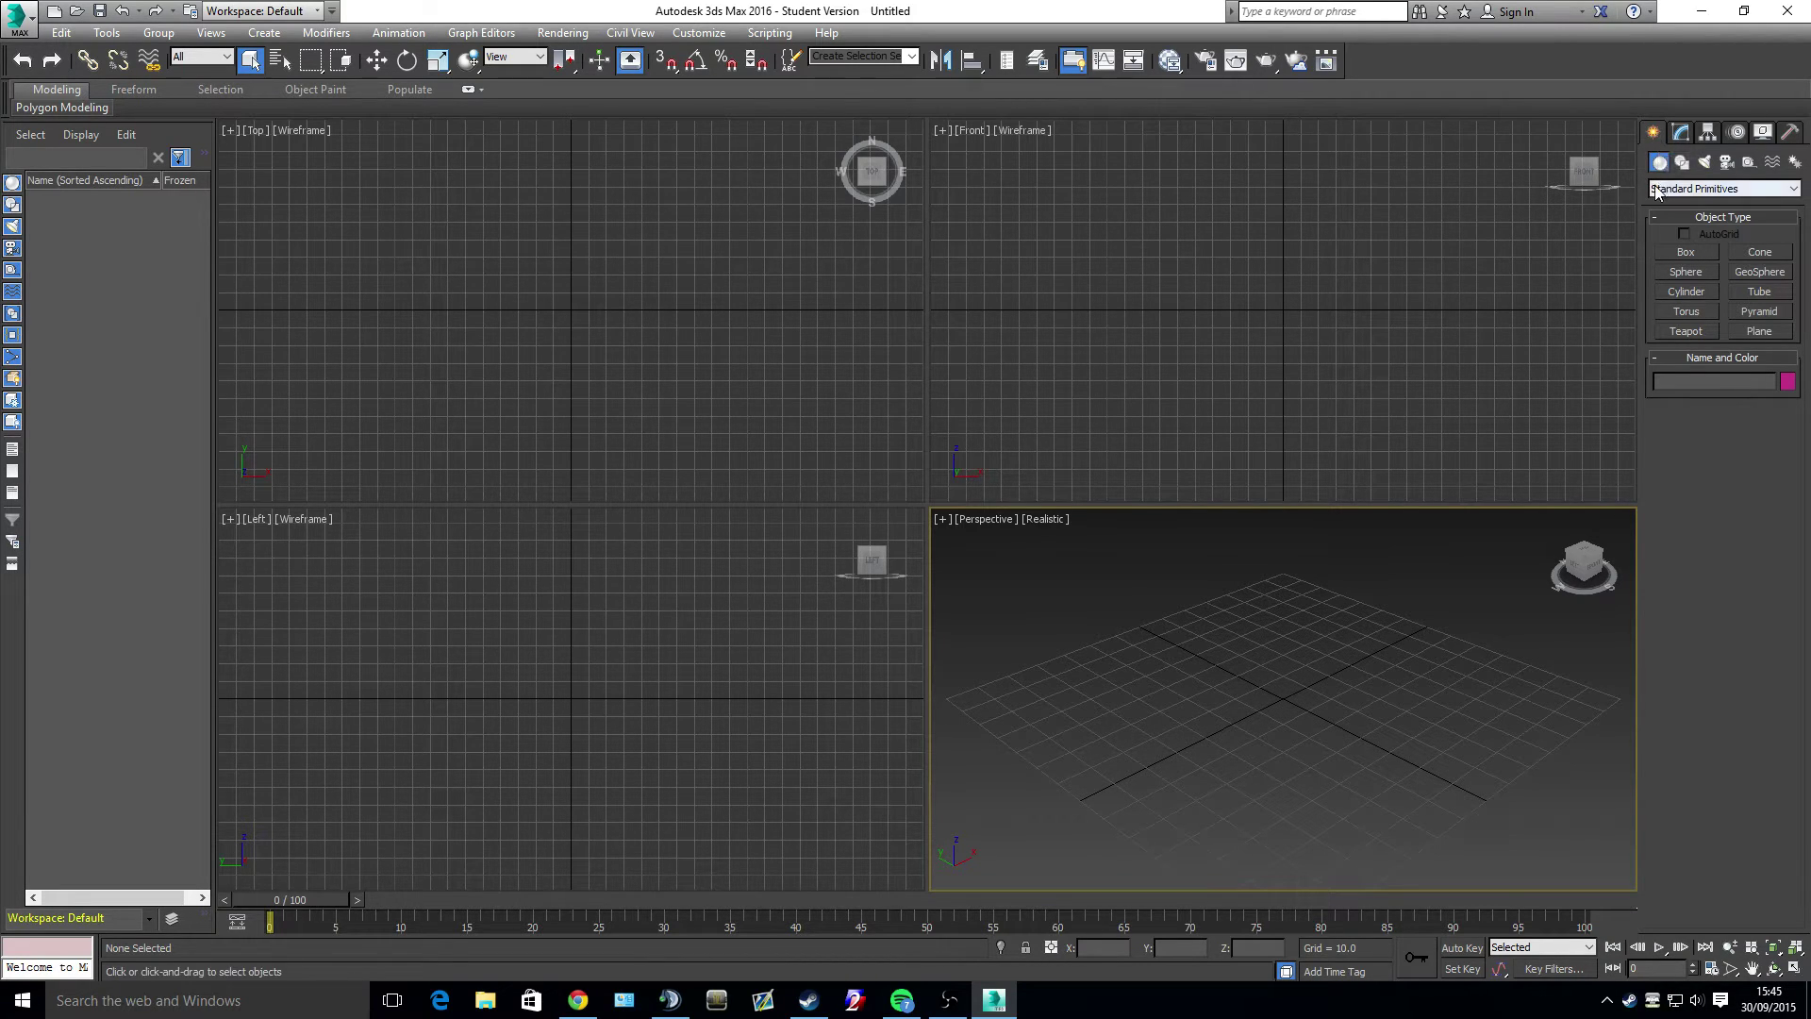
- Browse the Create panel categories, then arm the Box tool under Geometry > Standard Primitives
left_click(1703, 162)
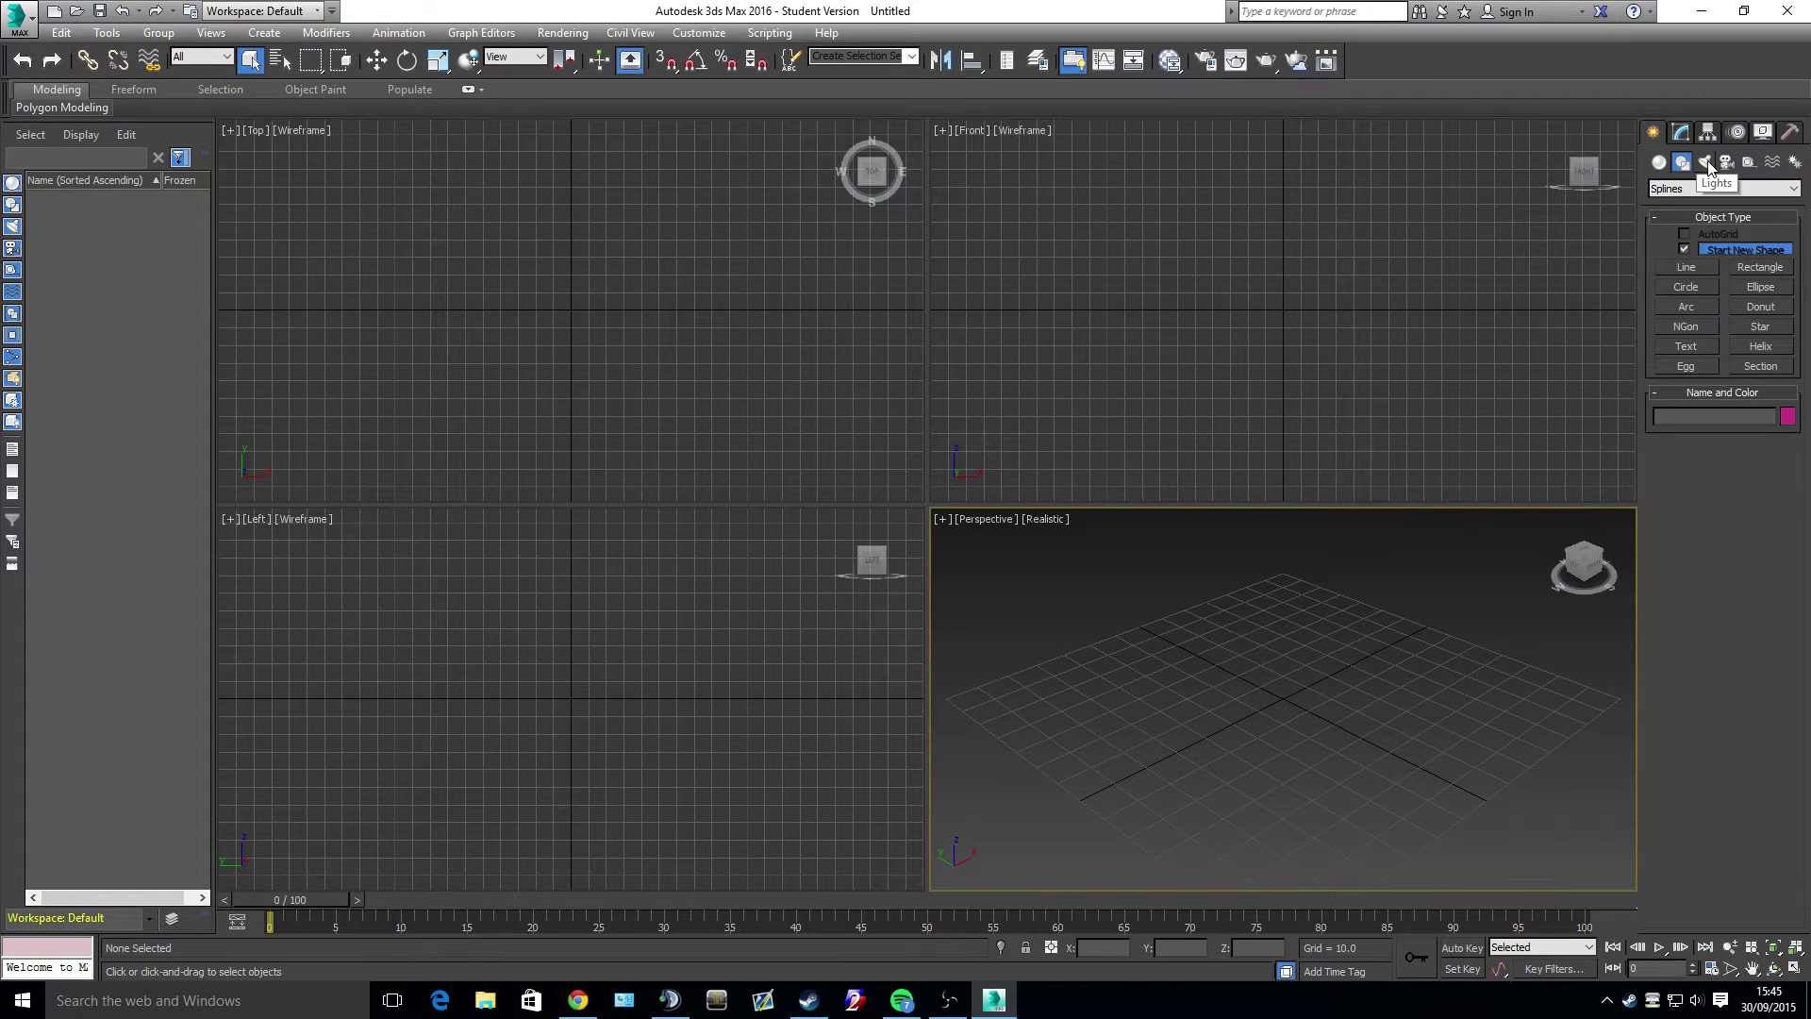
left_click(1704, 163)
left_click(1726, 163)
left_click(1750, 162)
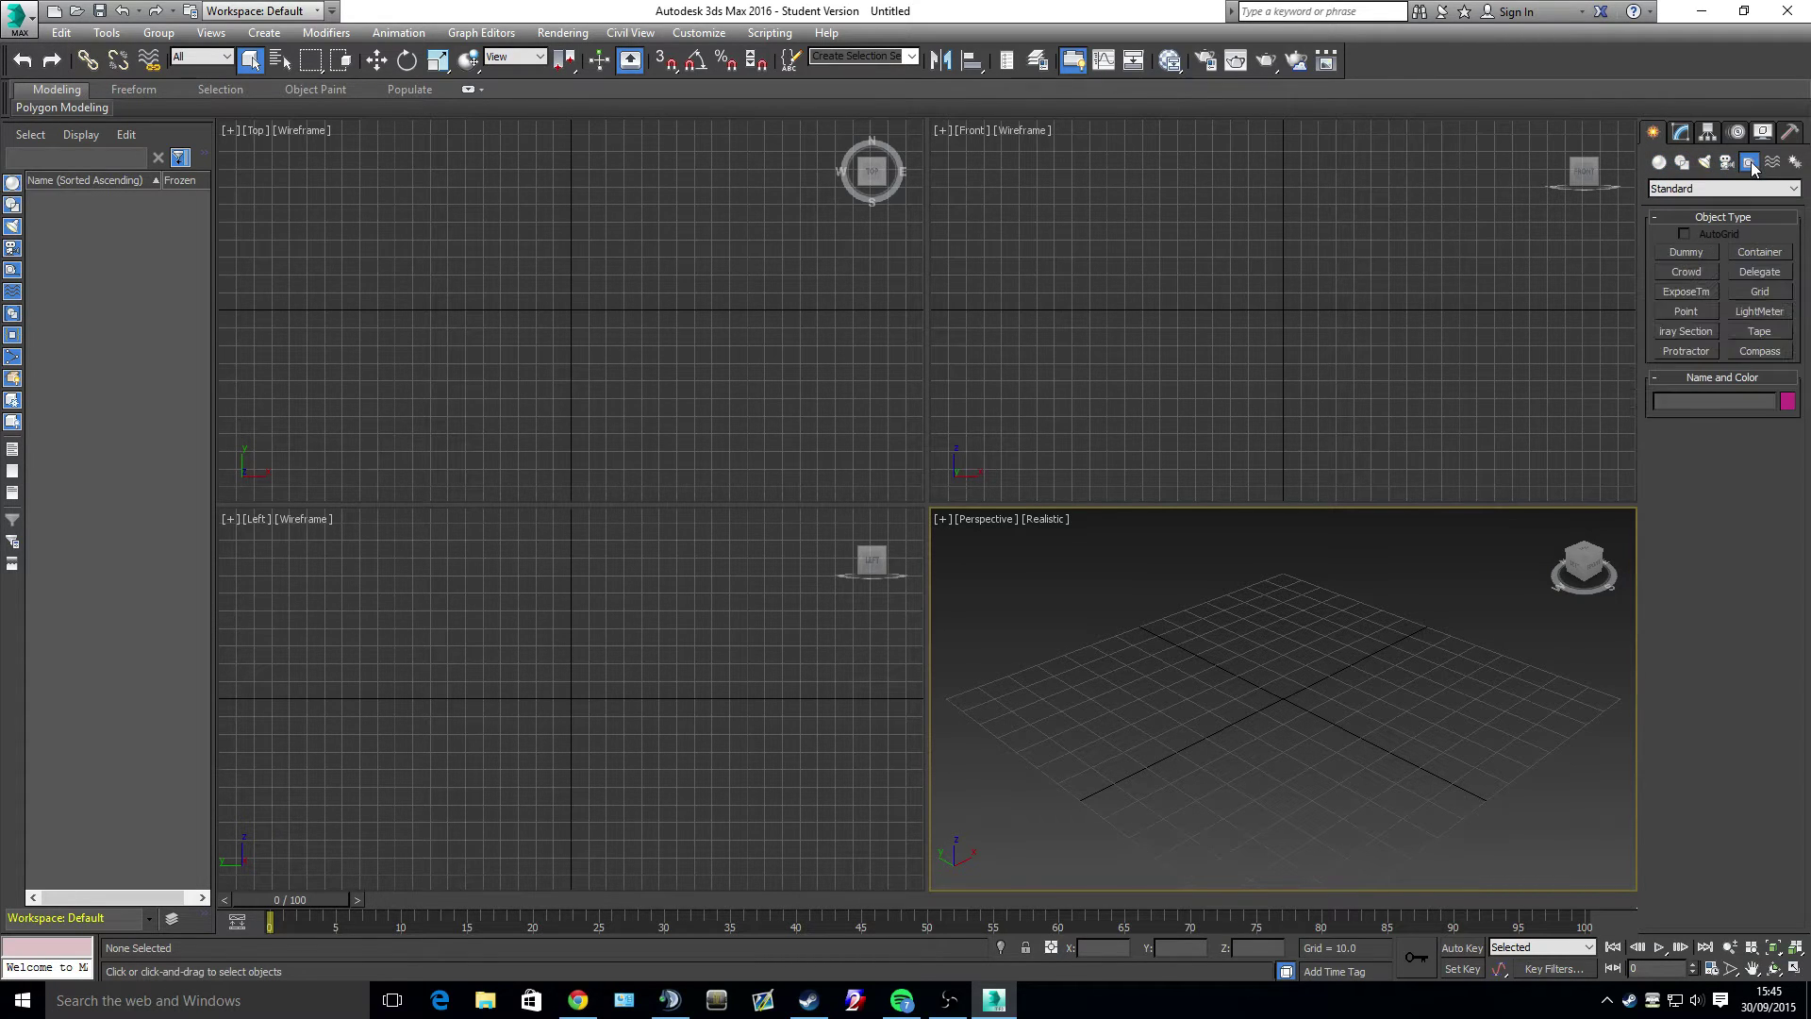
left_click(1660, 162)
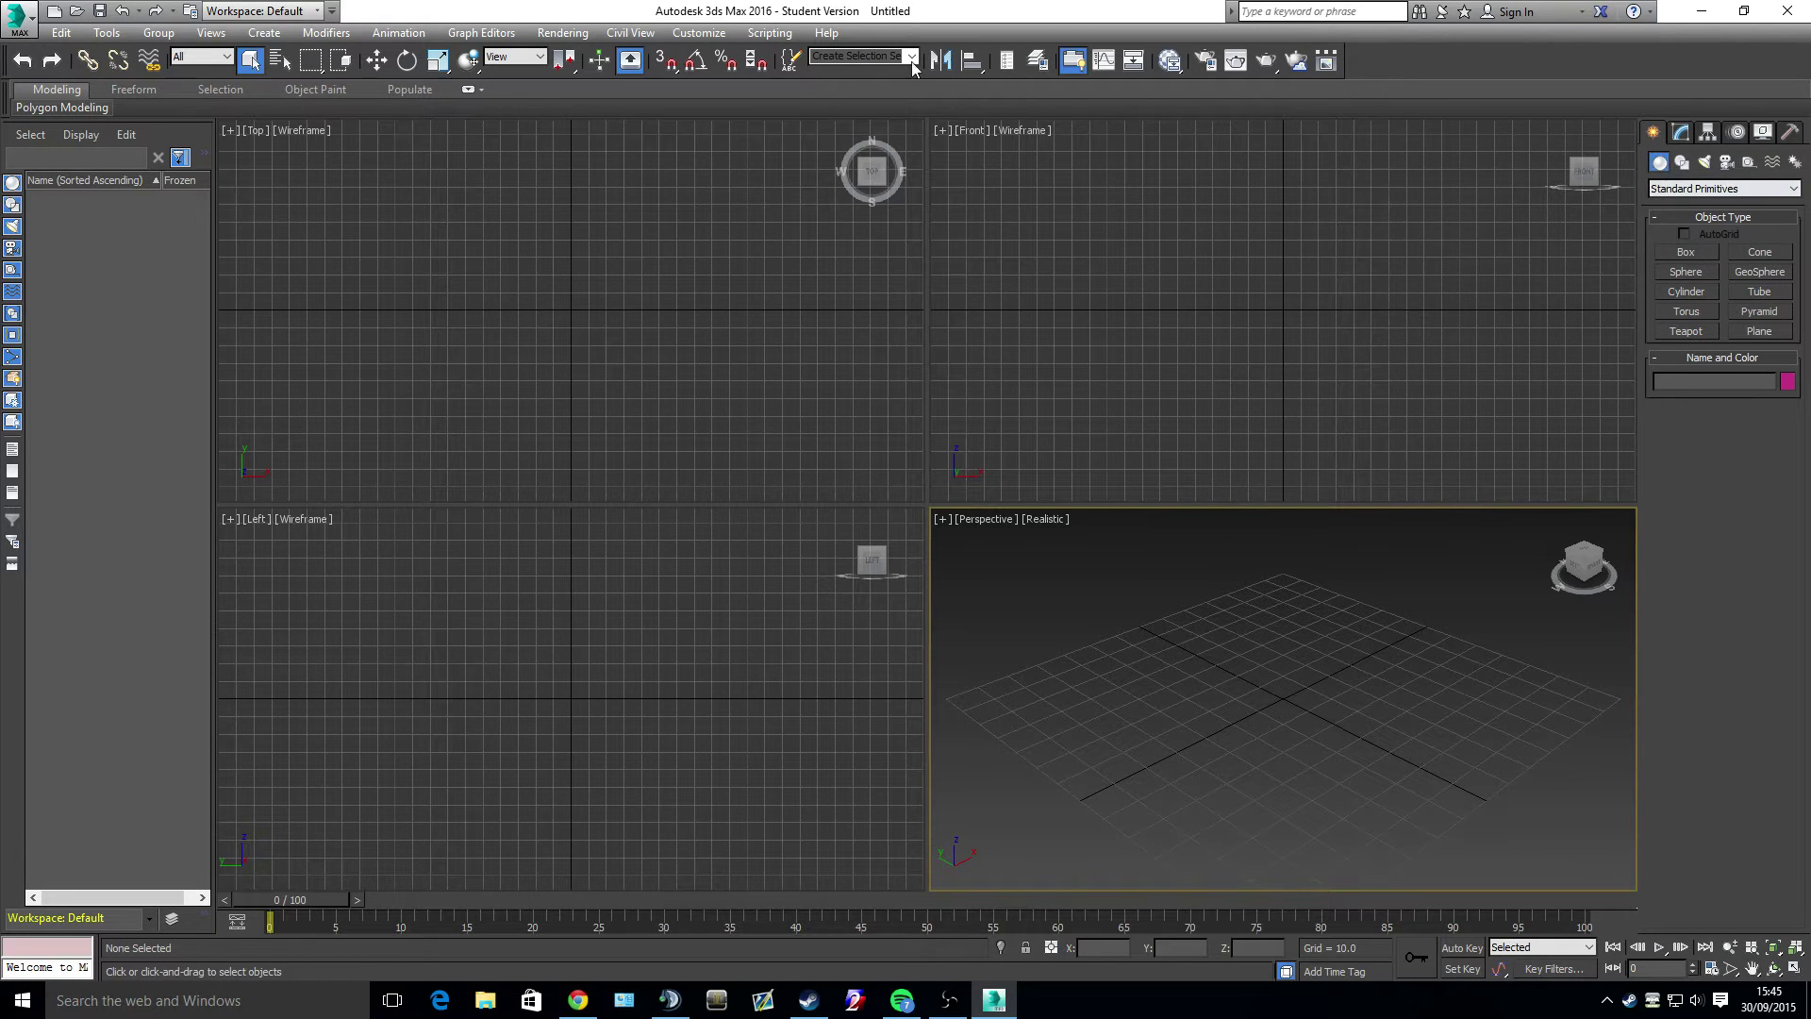
left_click(267, 35)
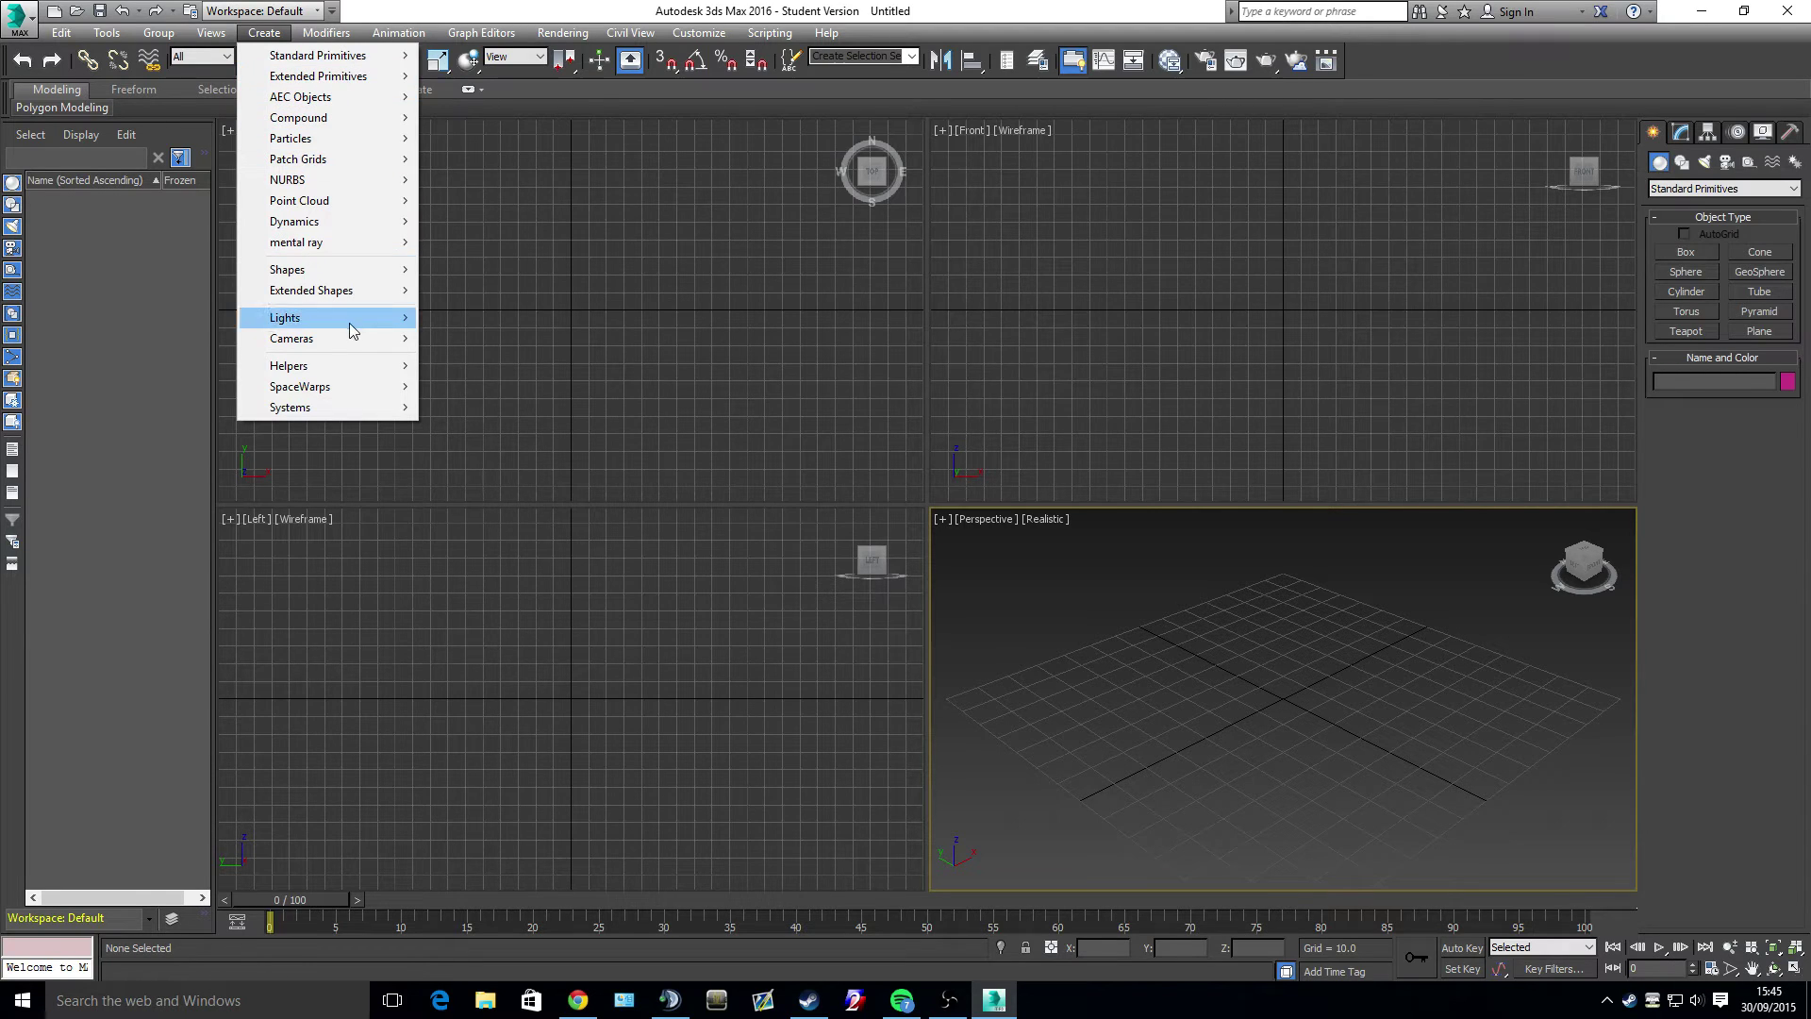
left_click(1694, 194)
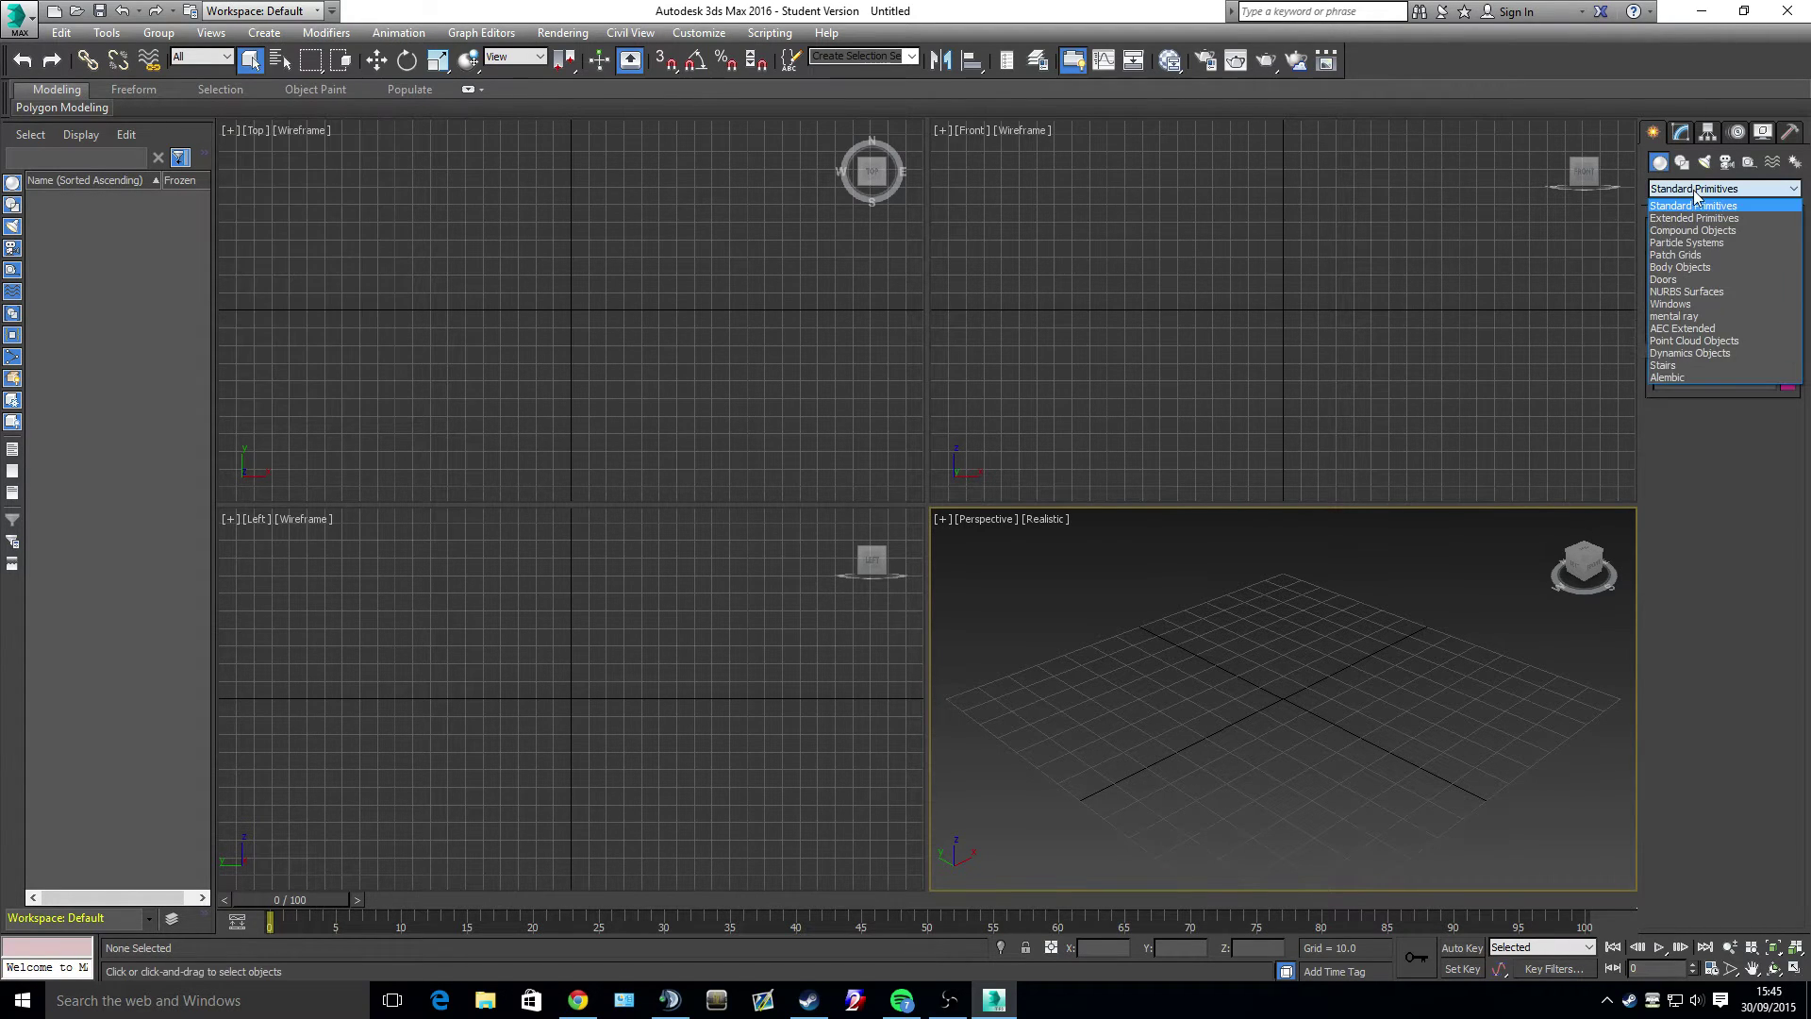
left_click(1700, 191)
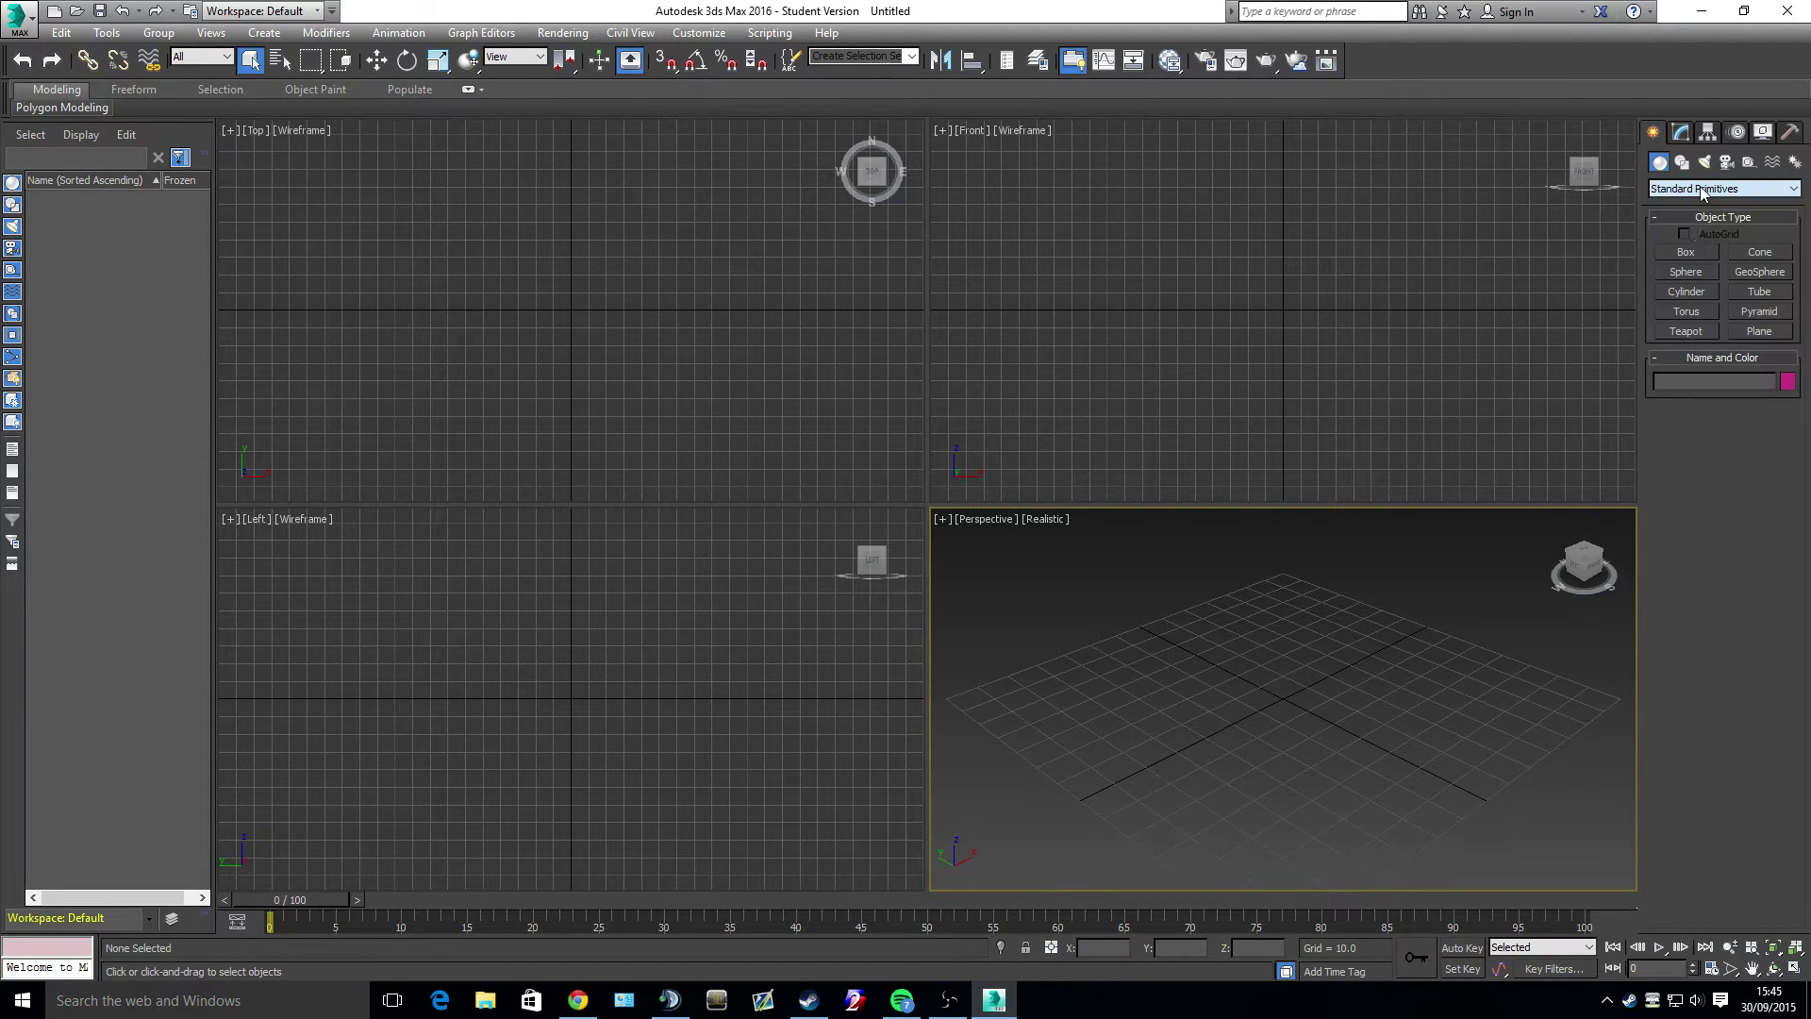
left_click(1698, 254)
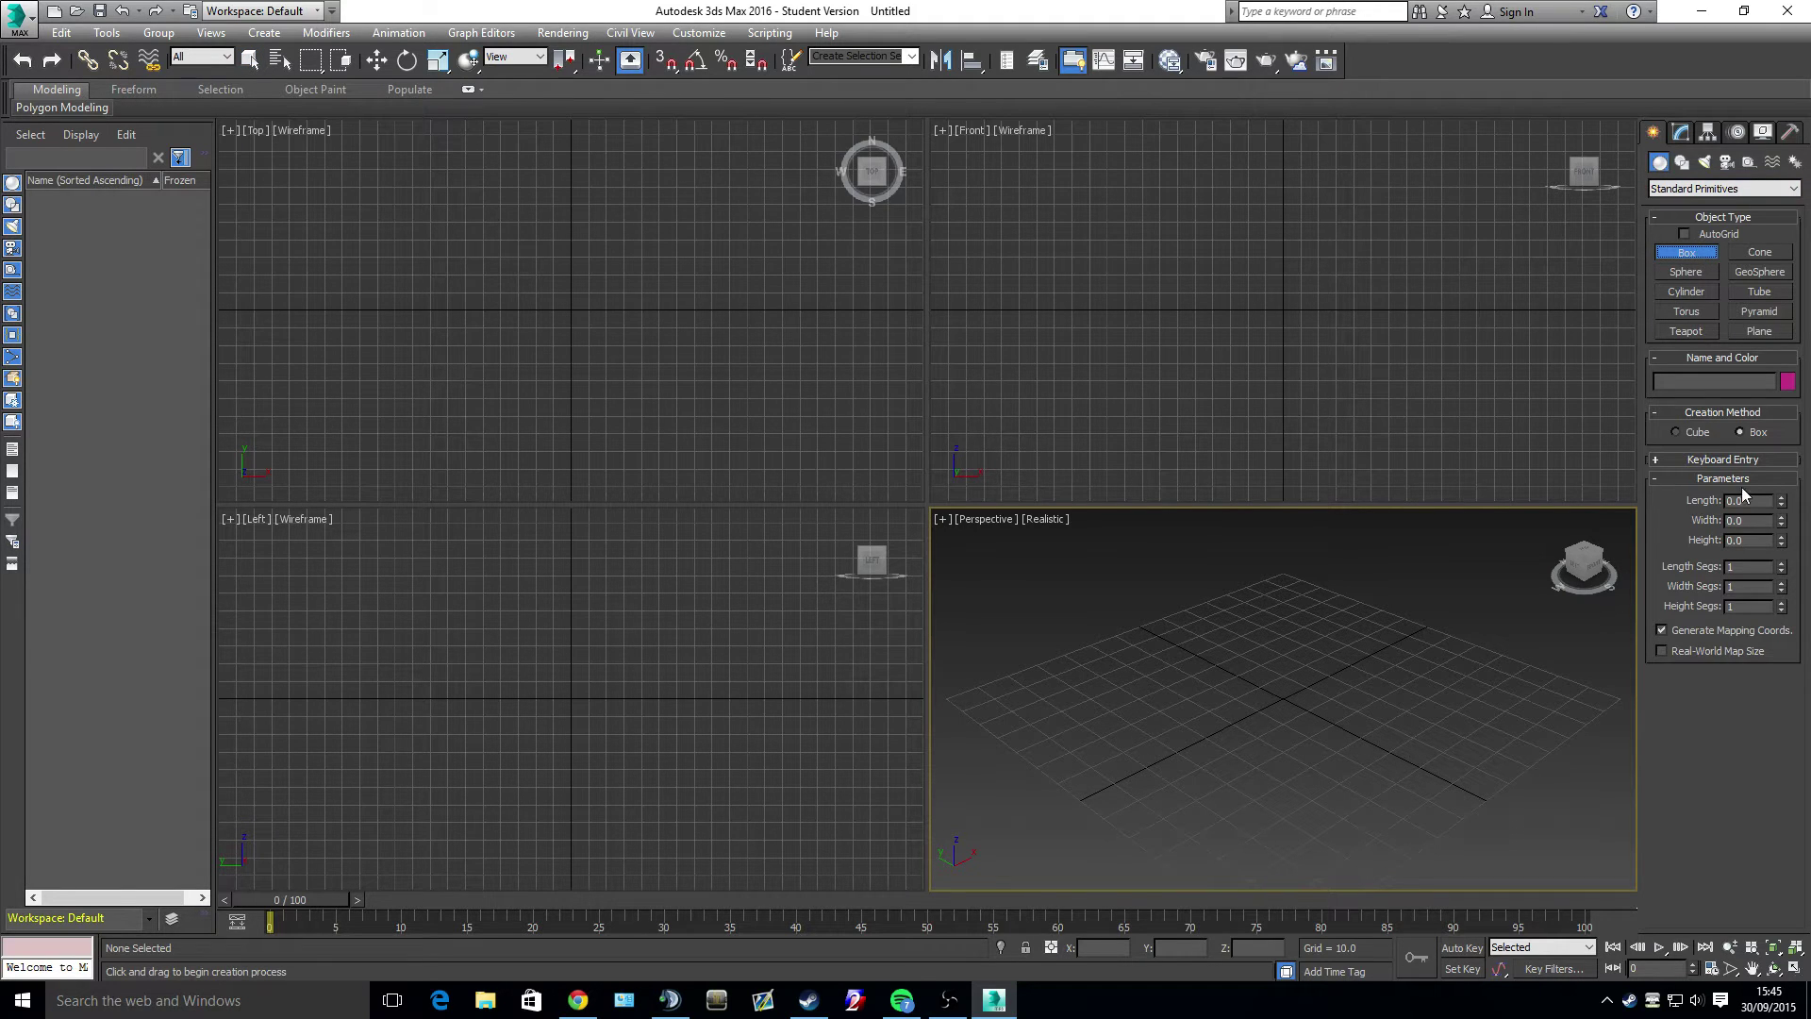
- Draw a box in the Perspective view and give it a green object colour
left_click_drag(1208, 808, 1281, 640)
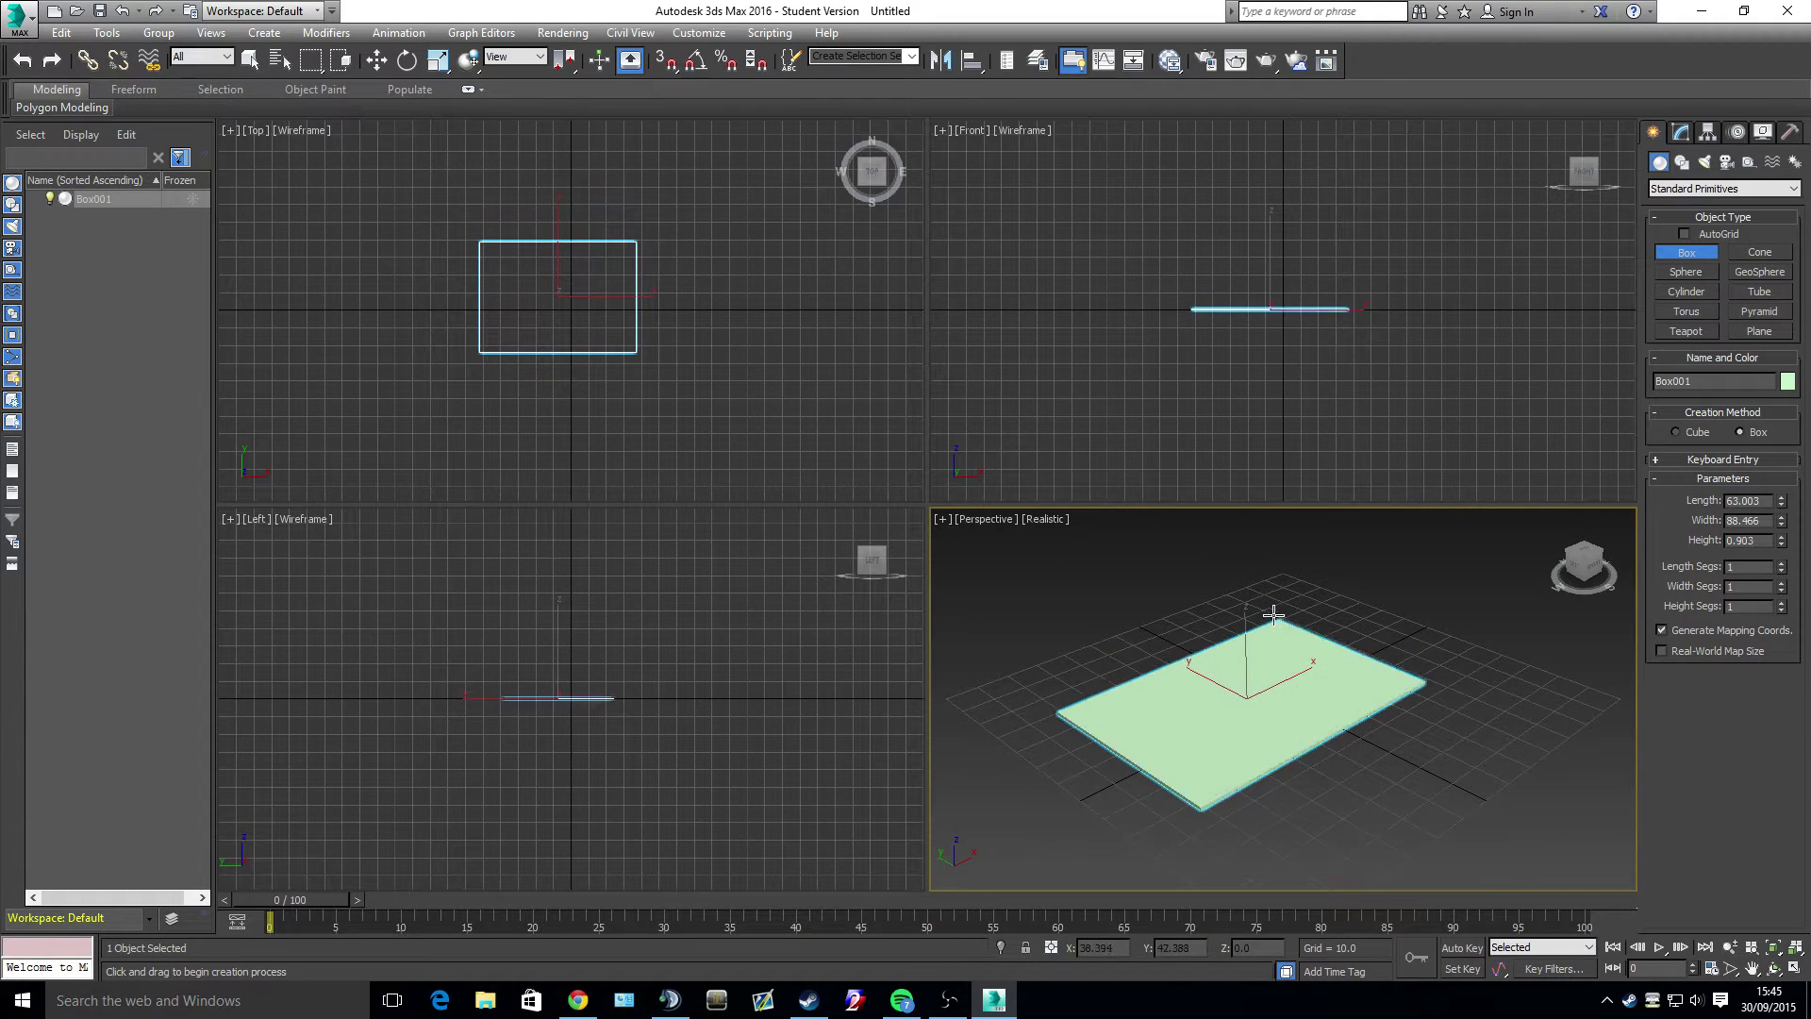
left_click(1241, 513)
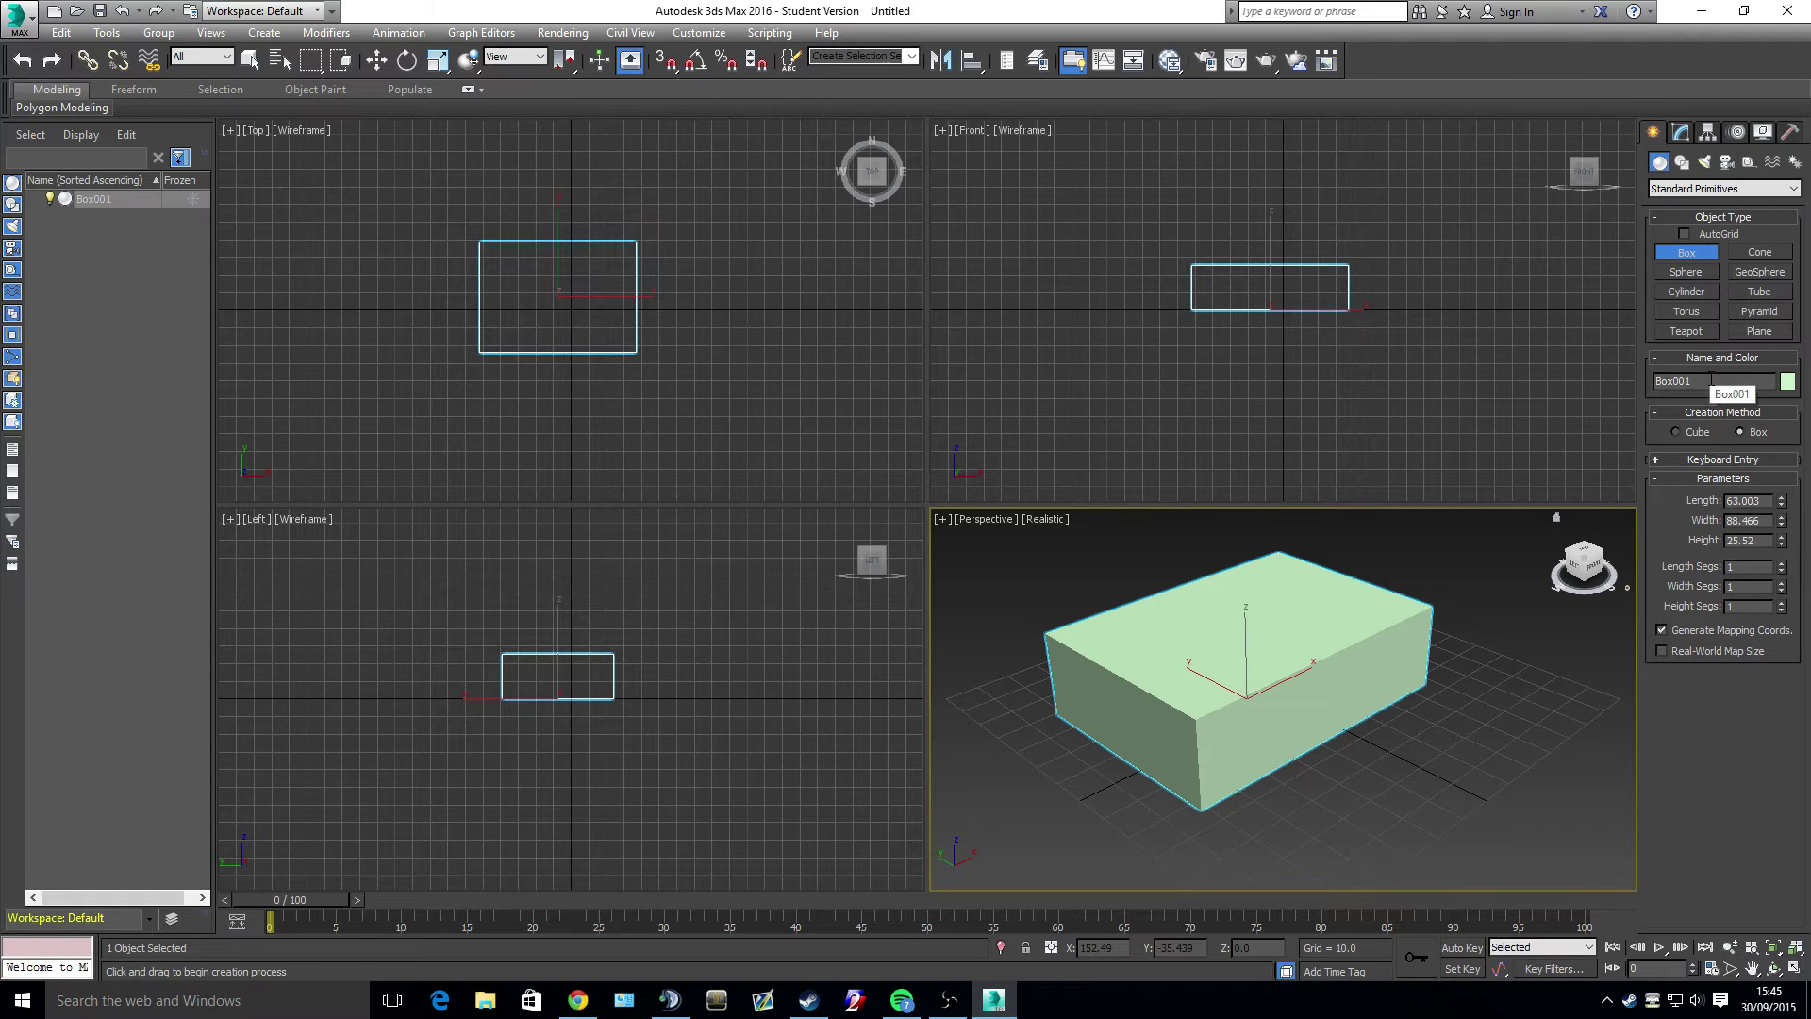
left_click_drag(1713, 381, 1656, 381)
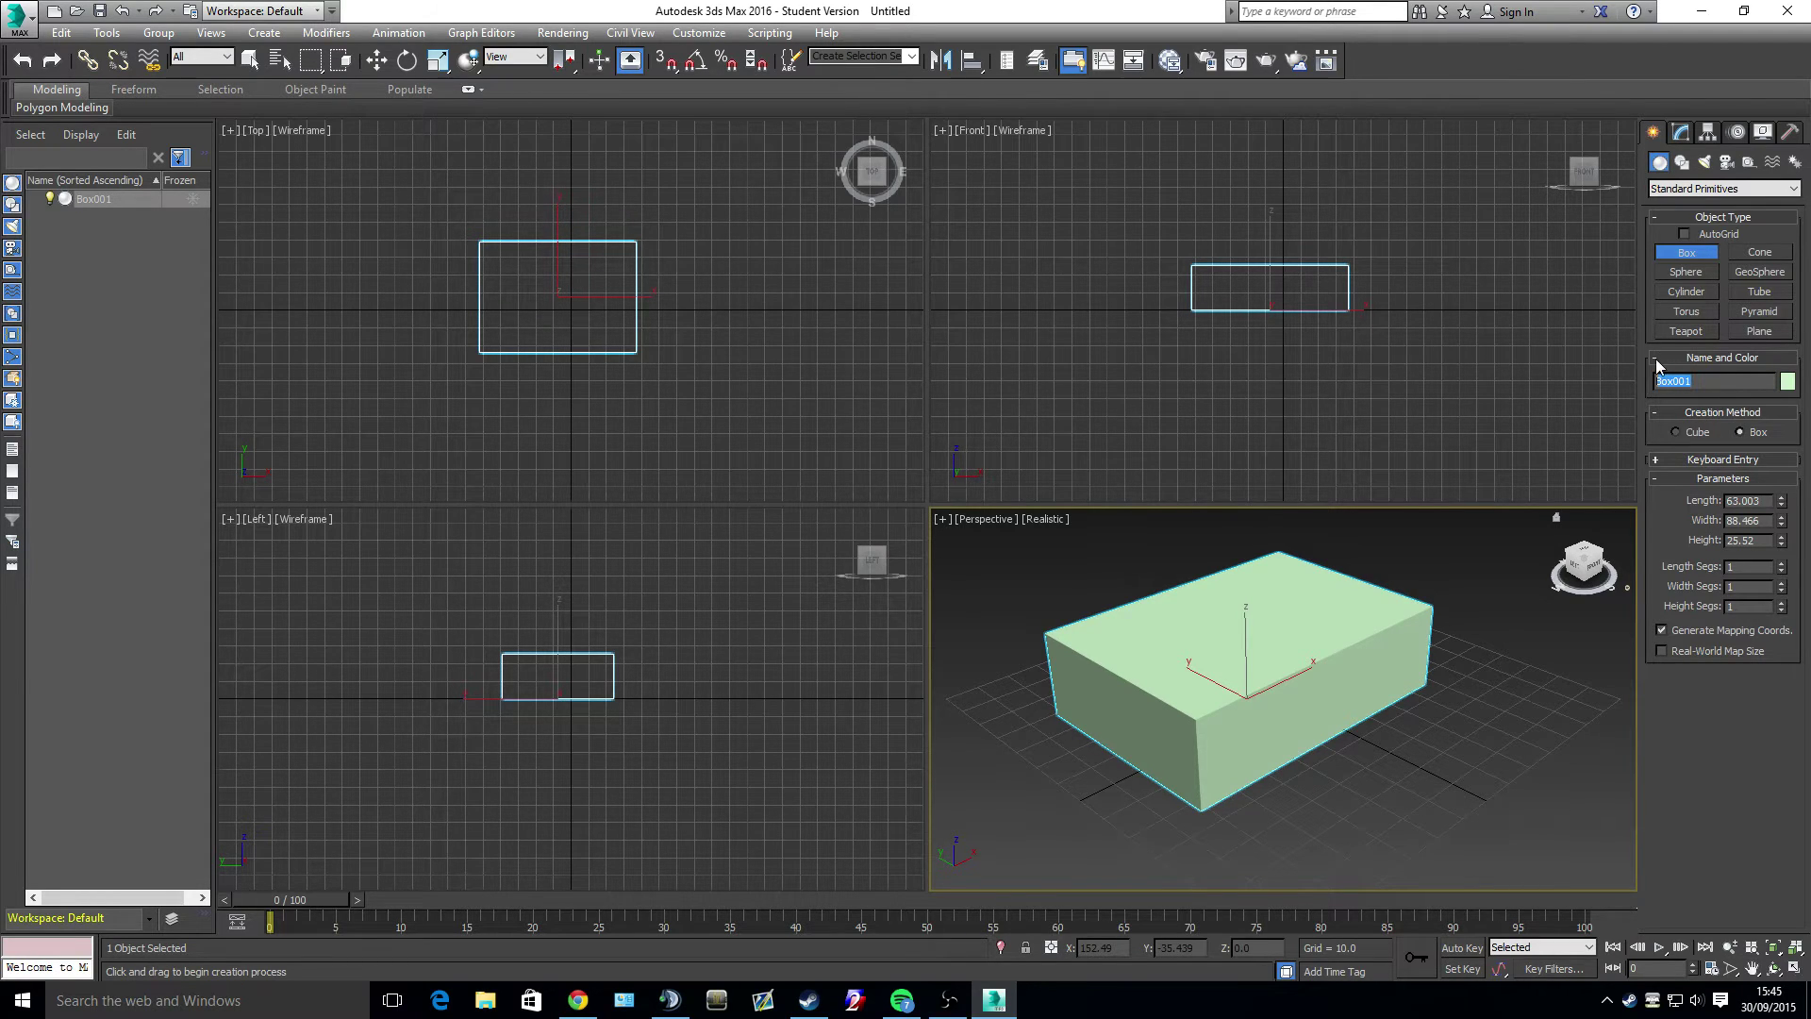
left_click(1789, 388)
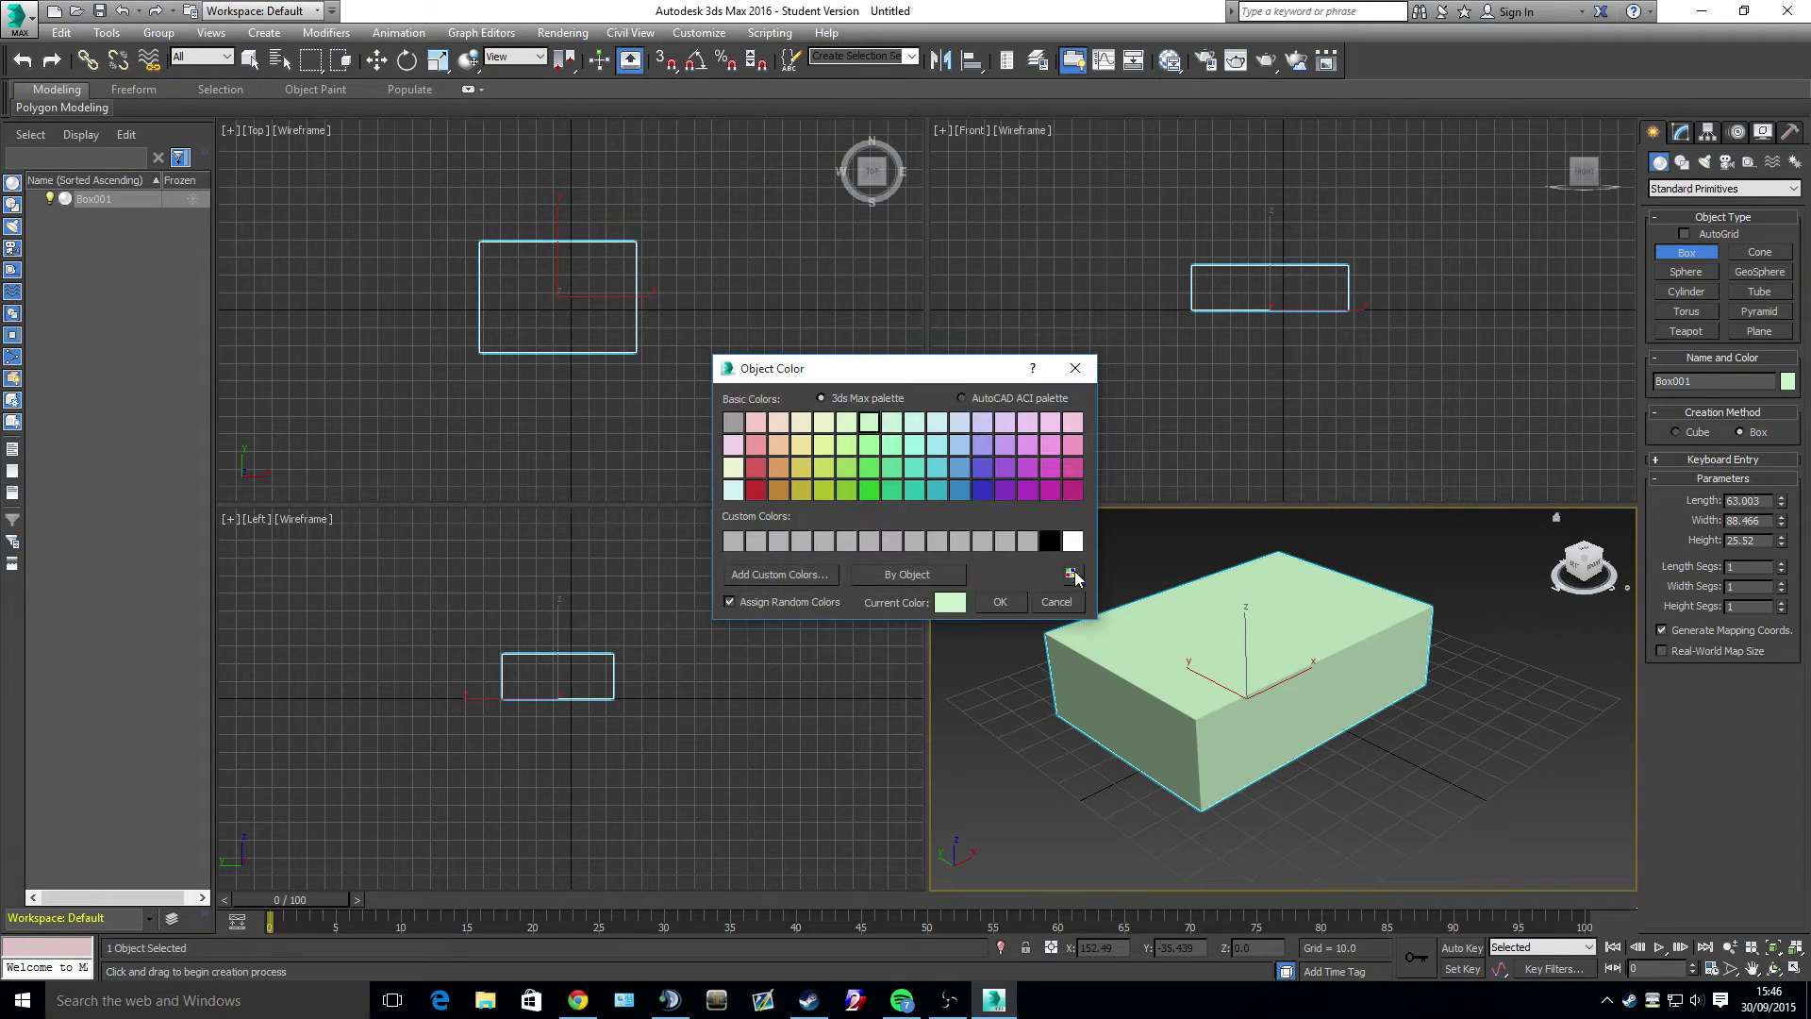
left_click(1002, 604)
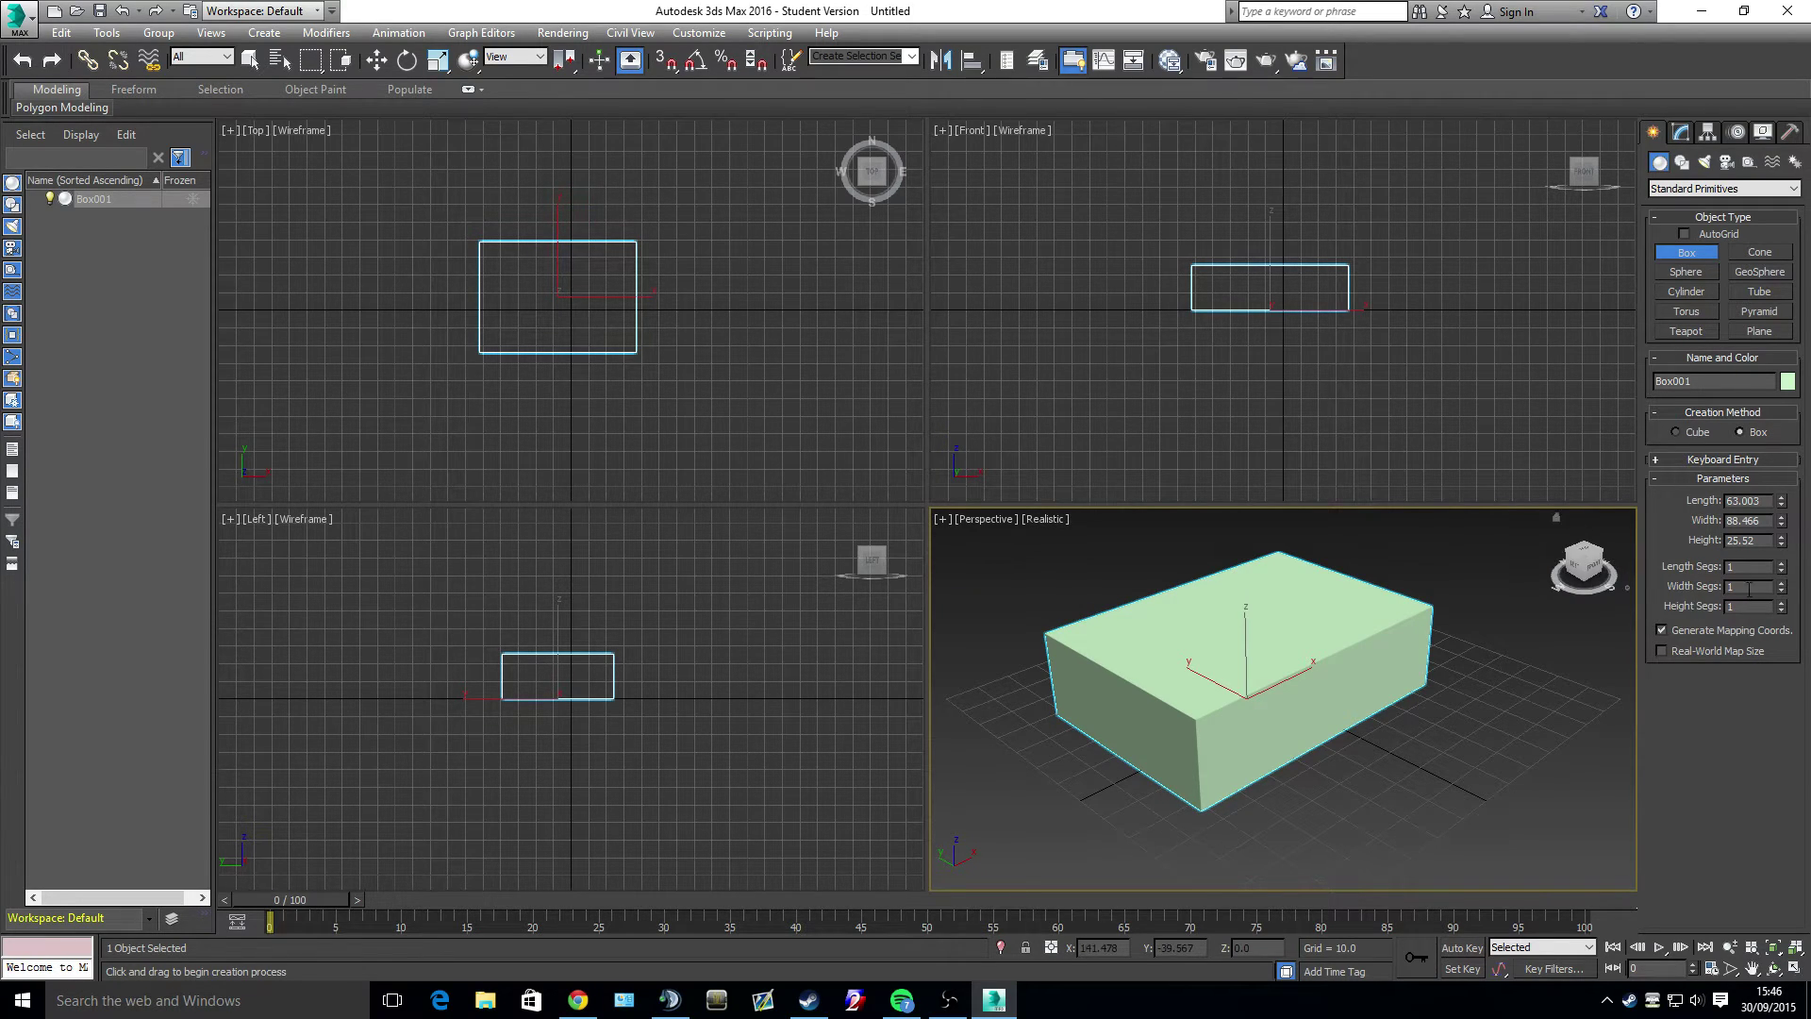
- Set the box to Length 100, Width 50 and Height 5
left_click_drag(1764, 501, 1705, 495)
type("100")
key("Return")
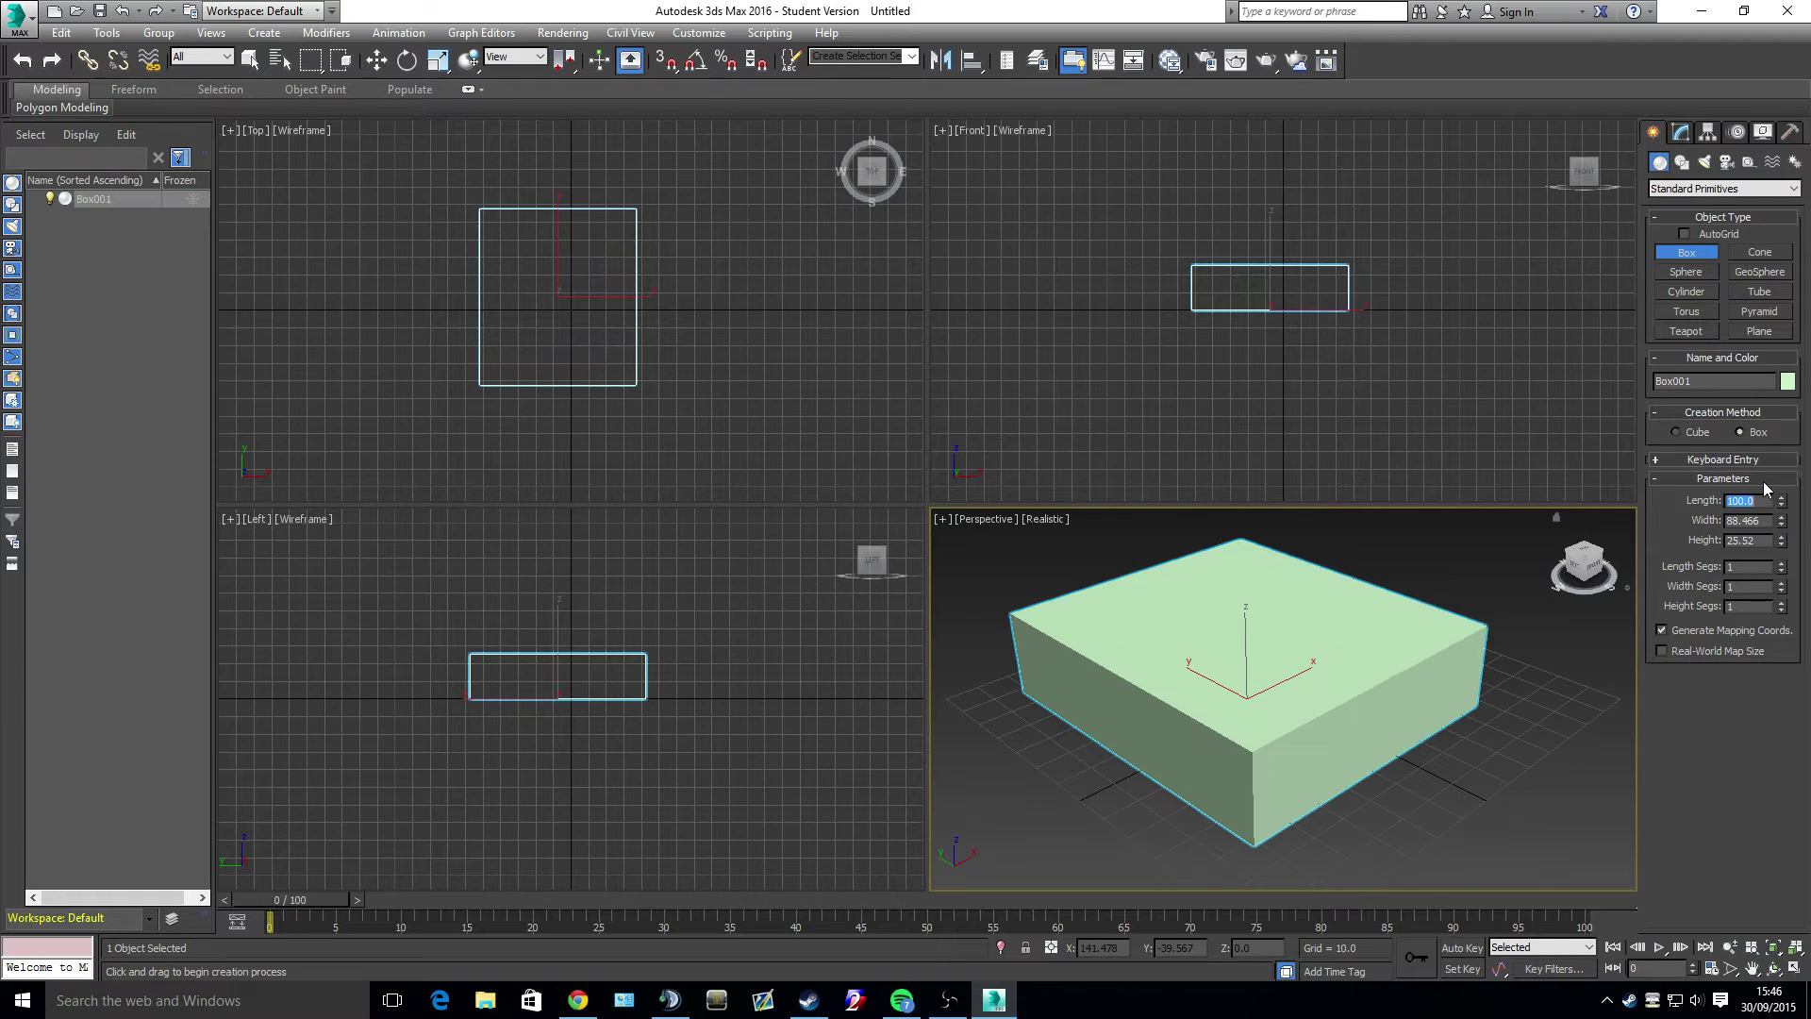
double_click(1765, 520)
type("50")
key("Return")
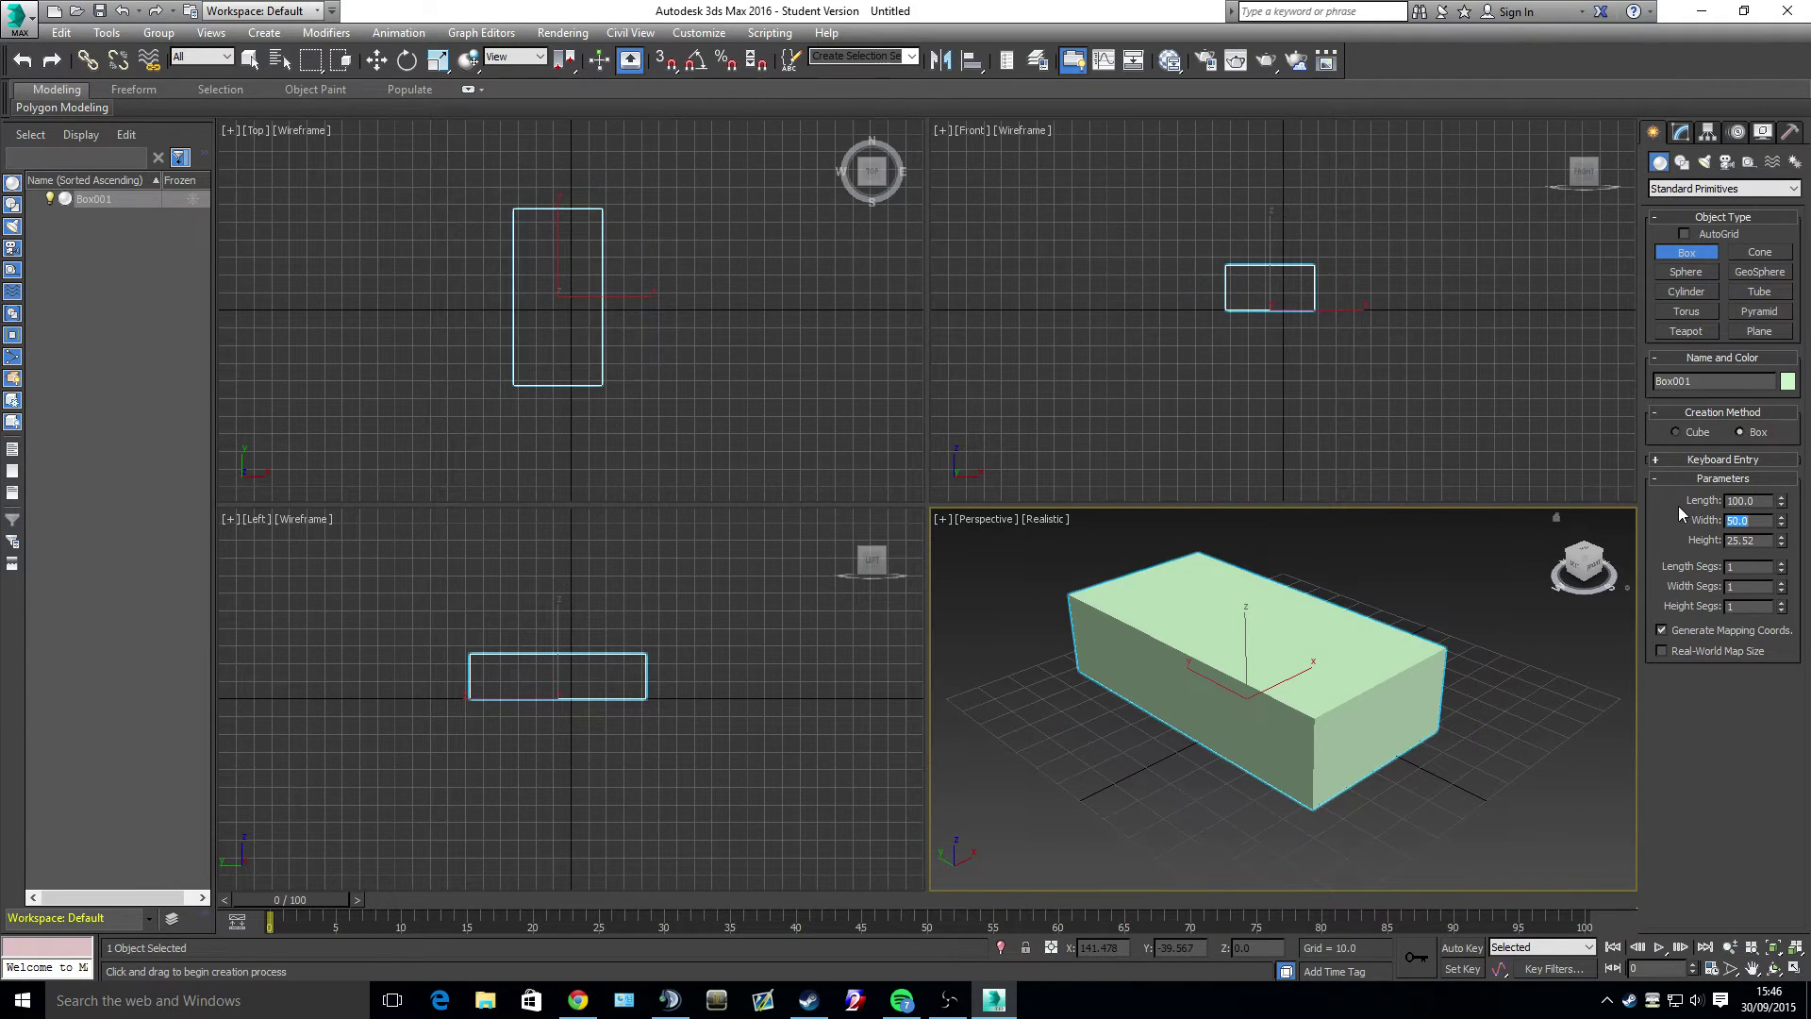
key("Tab")
type("5")
key("Return")
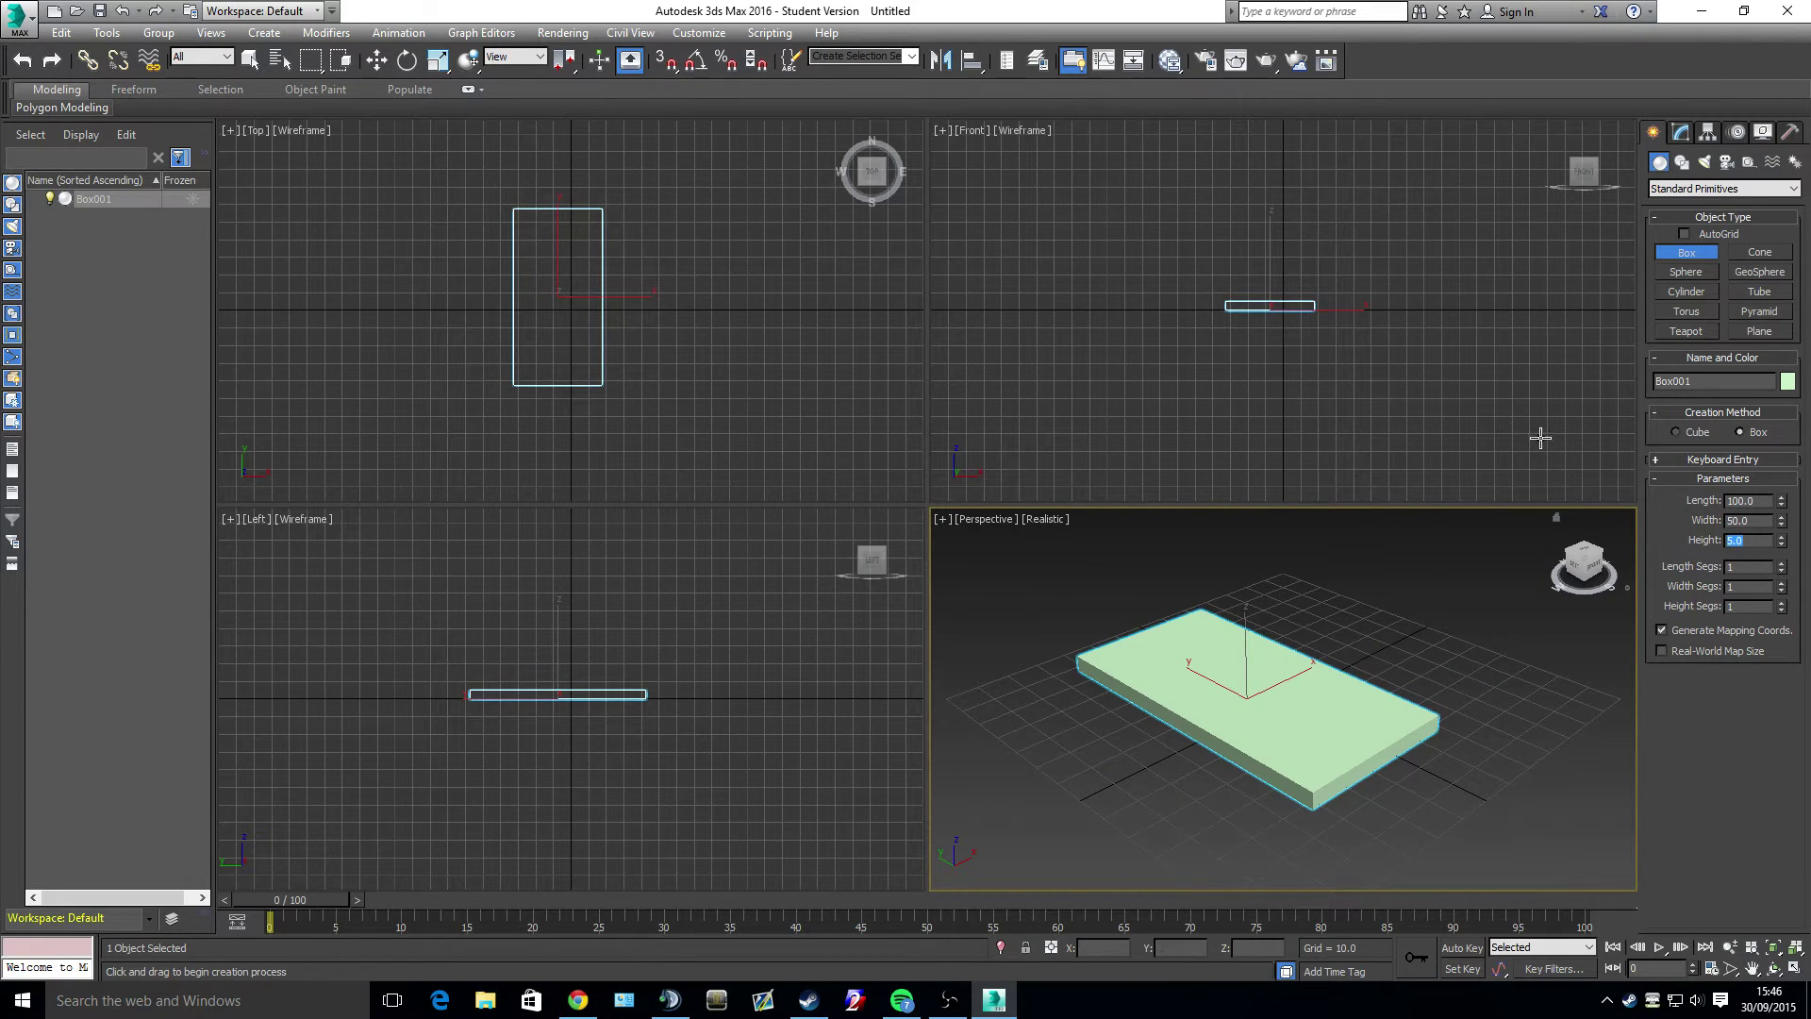
left_click(1691, 133)
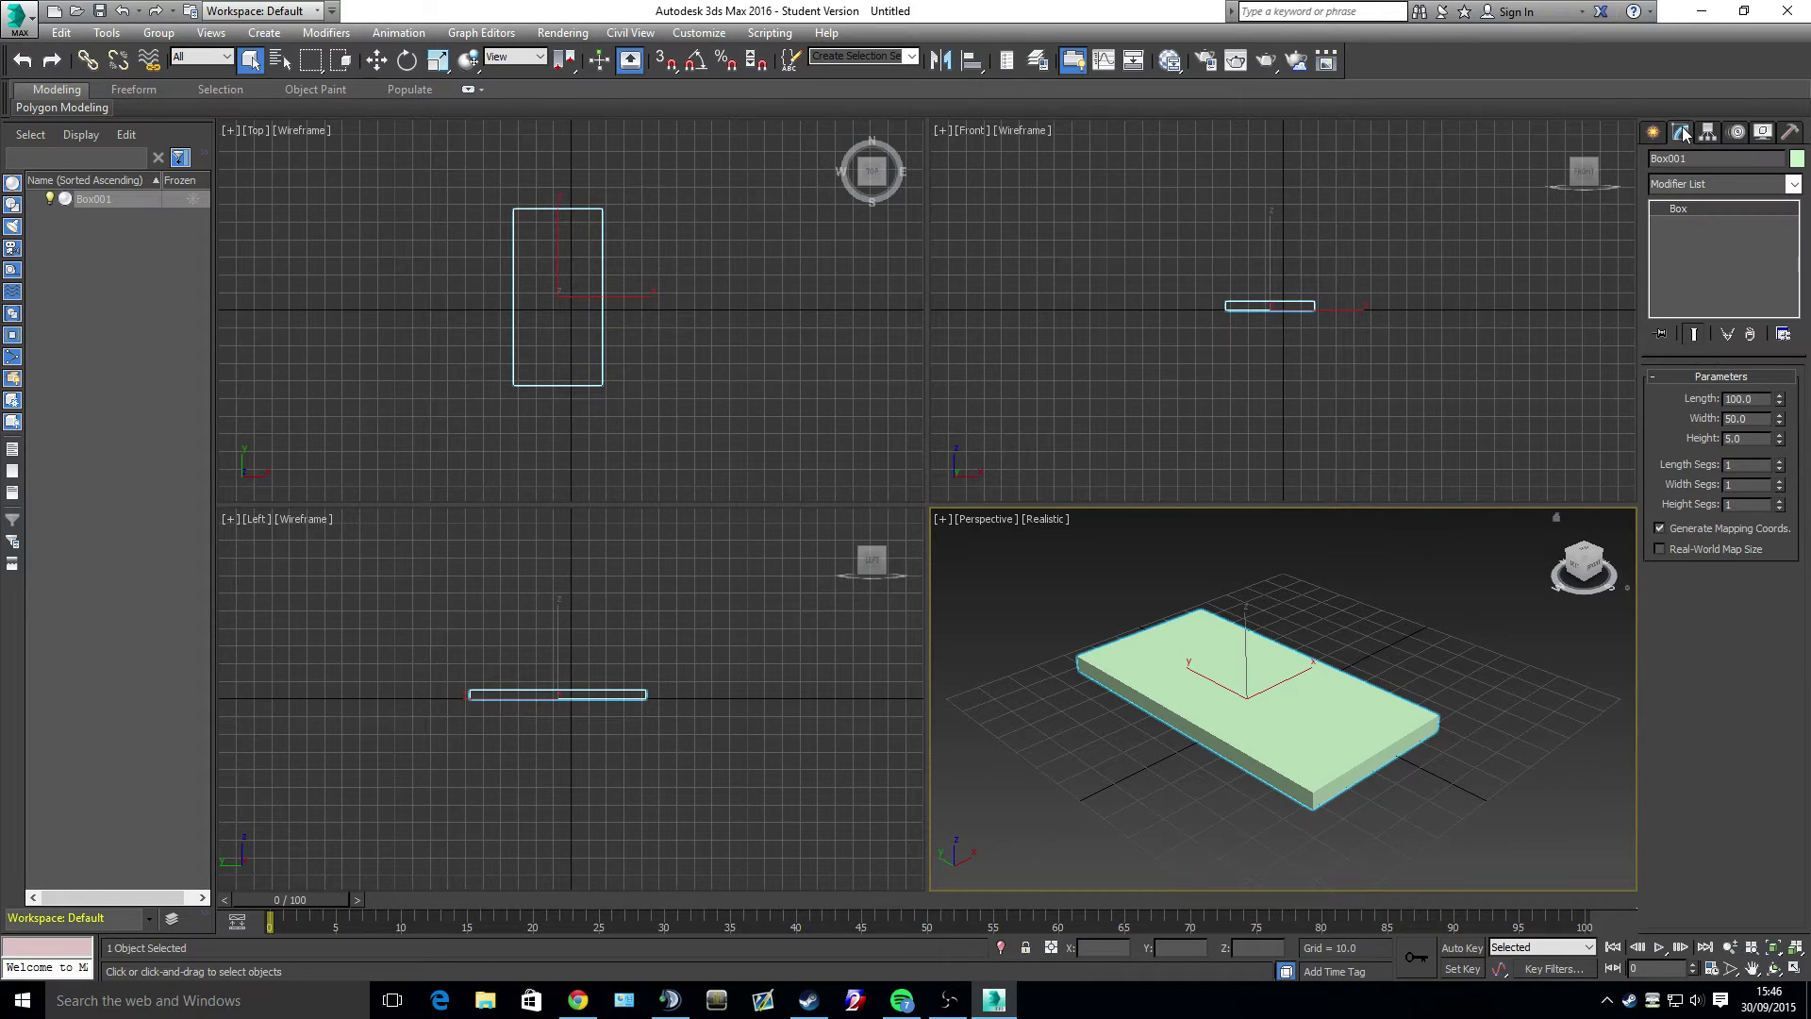
- Convert the slab to an Editable Poly through its right-click Convert To menu
right_click(1212, 702)
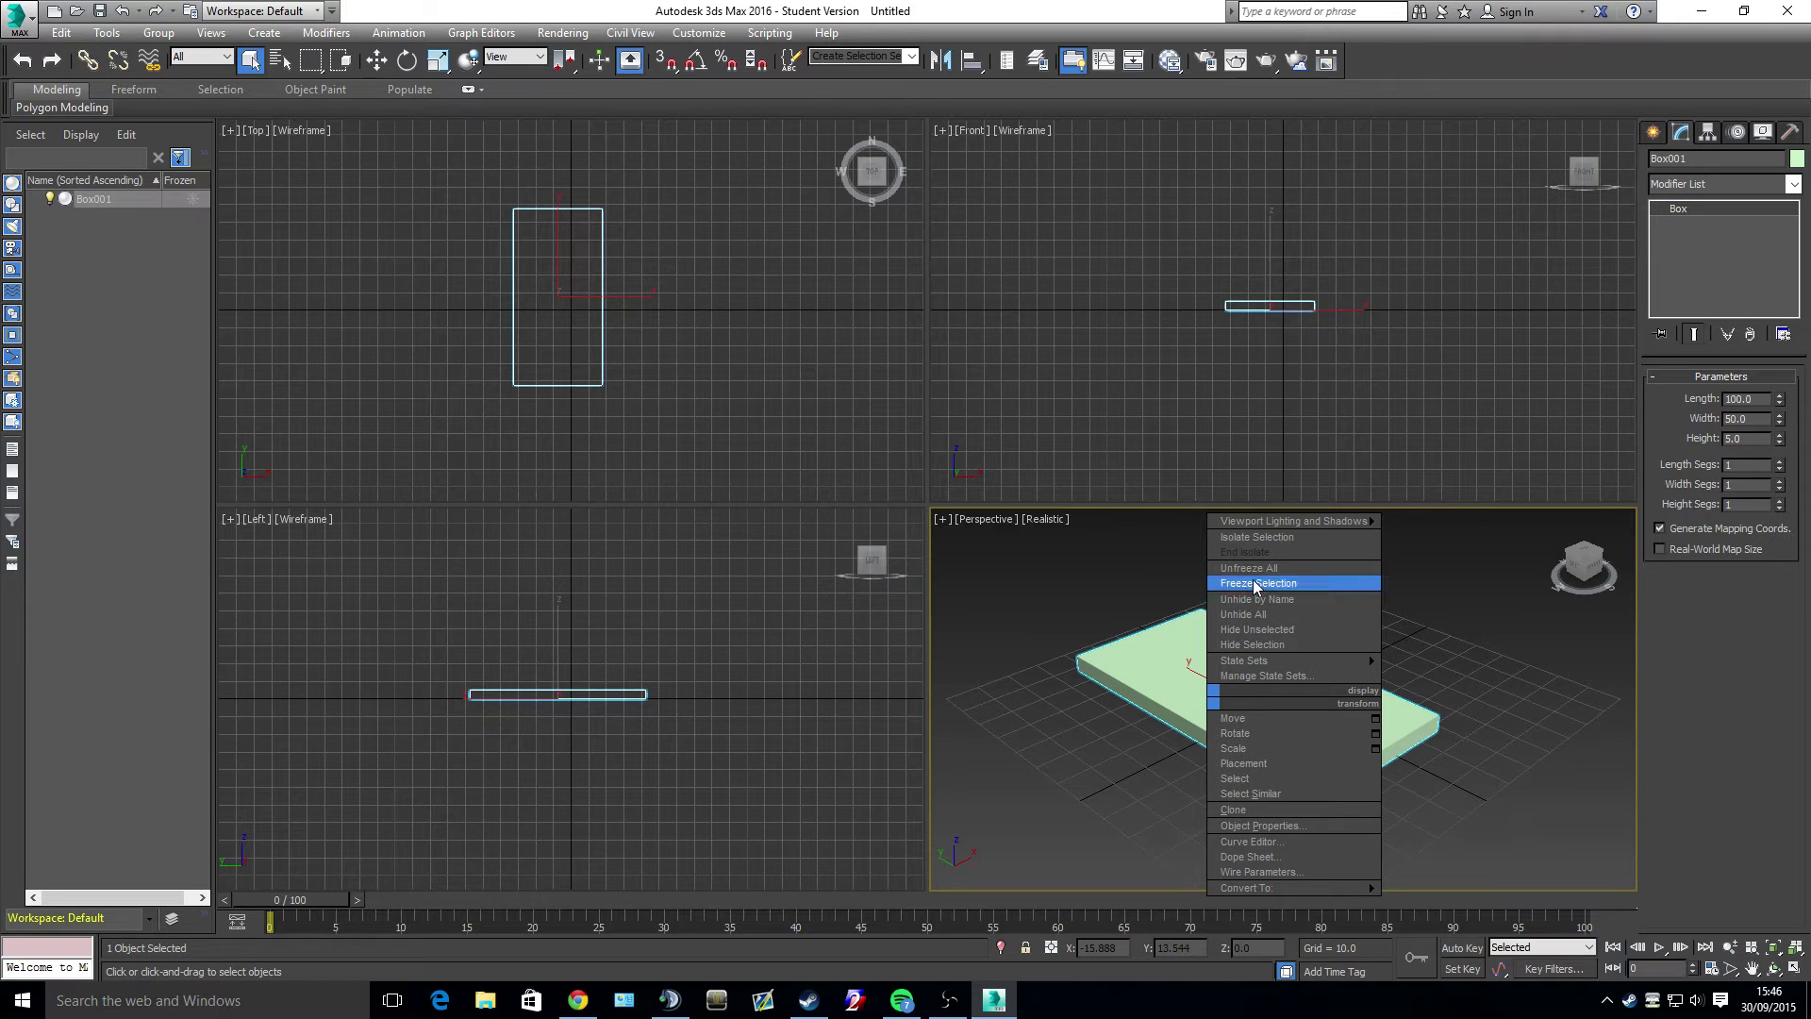
mouse_move(1250, 892)
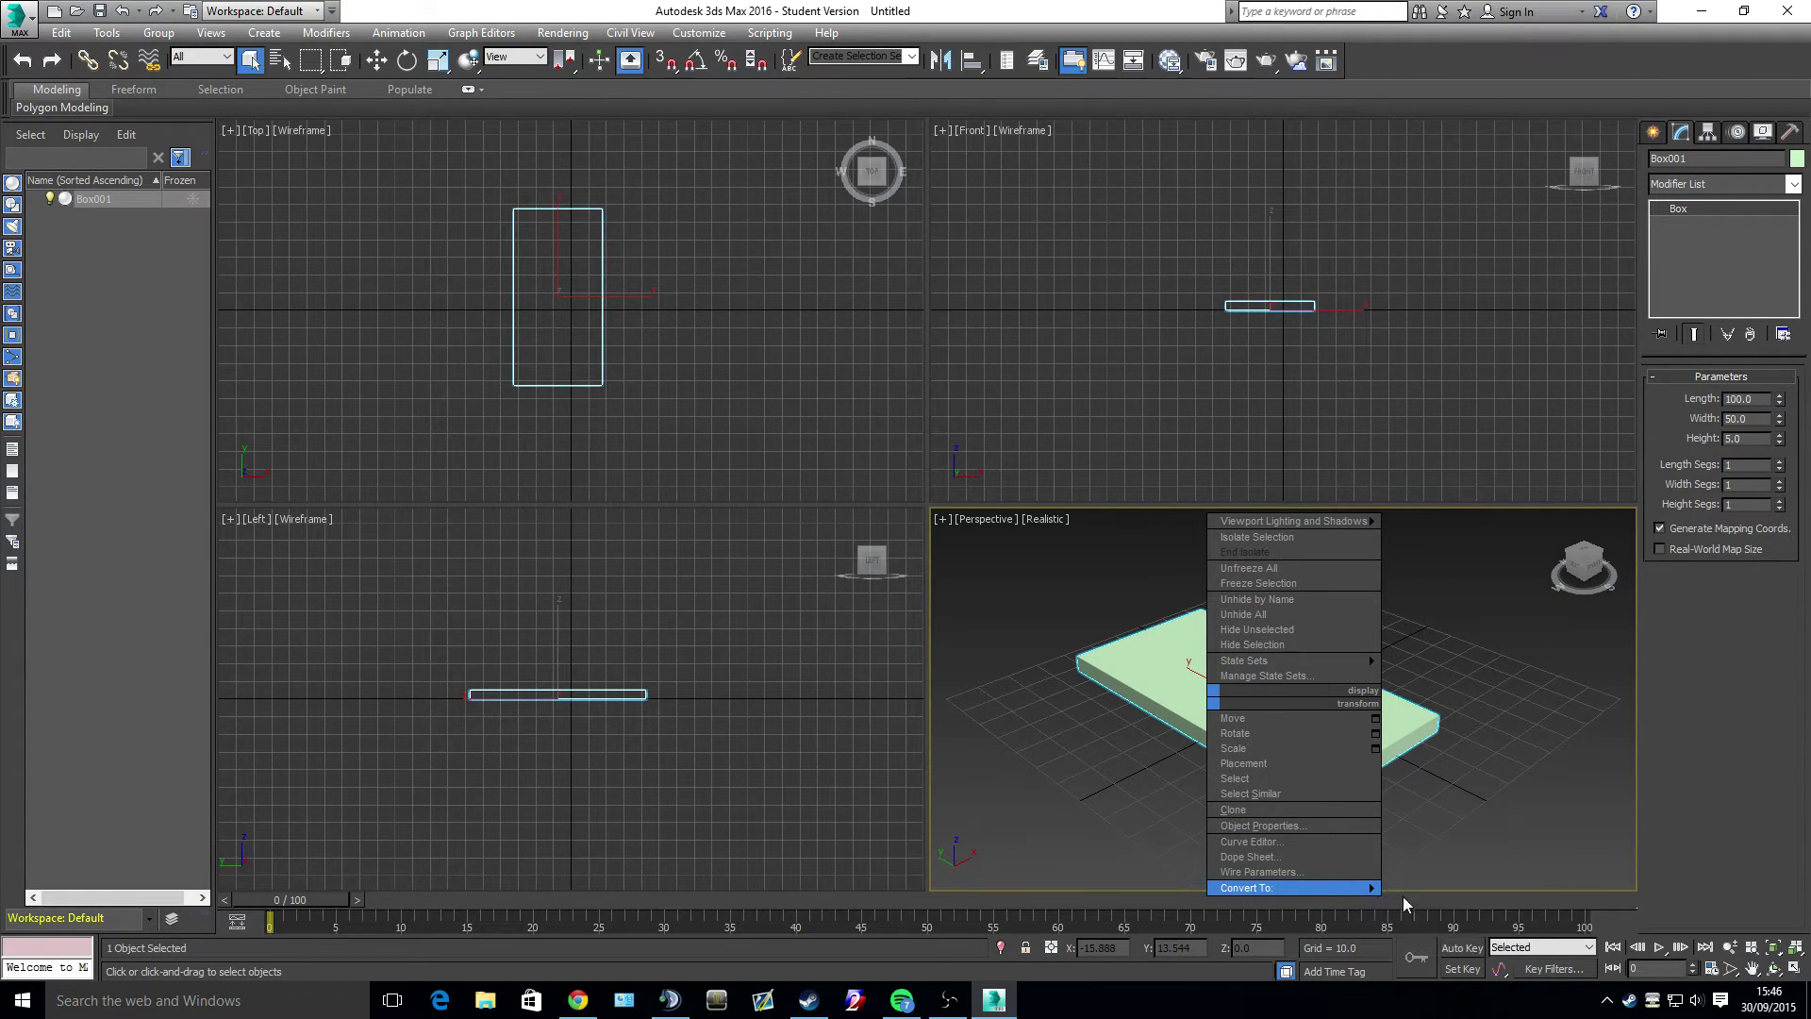
left_click(1442, 903)
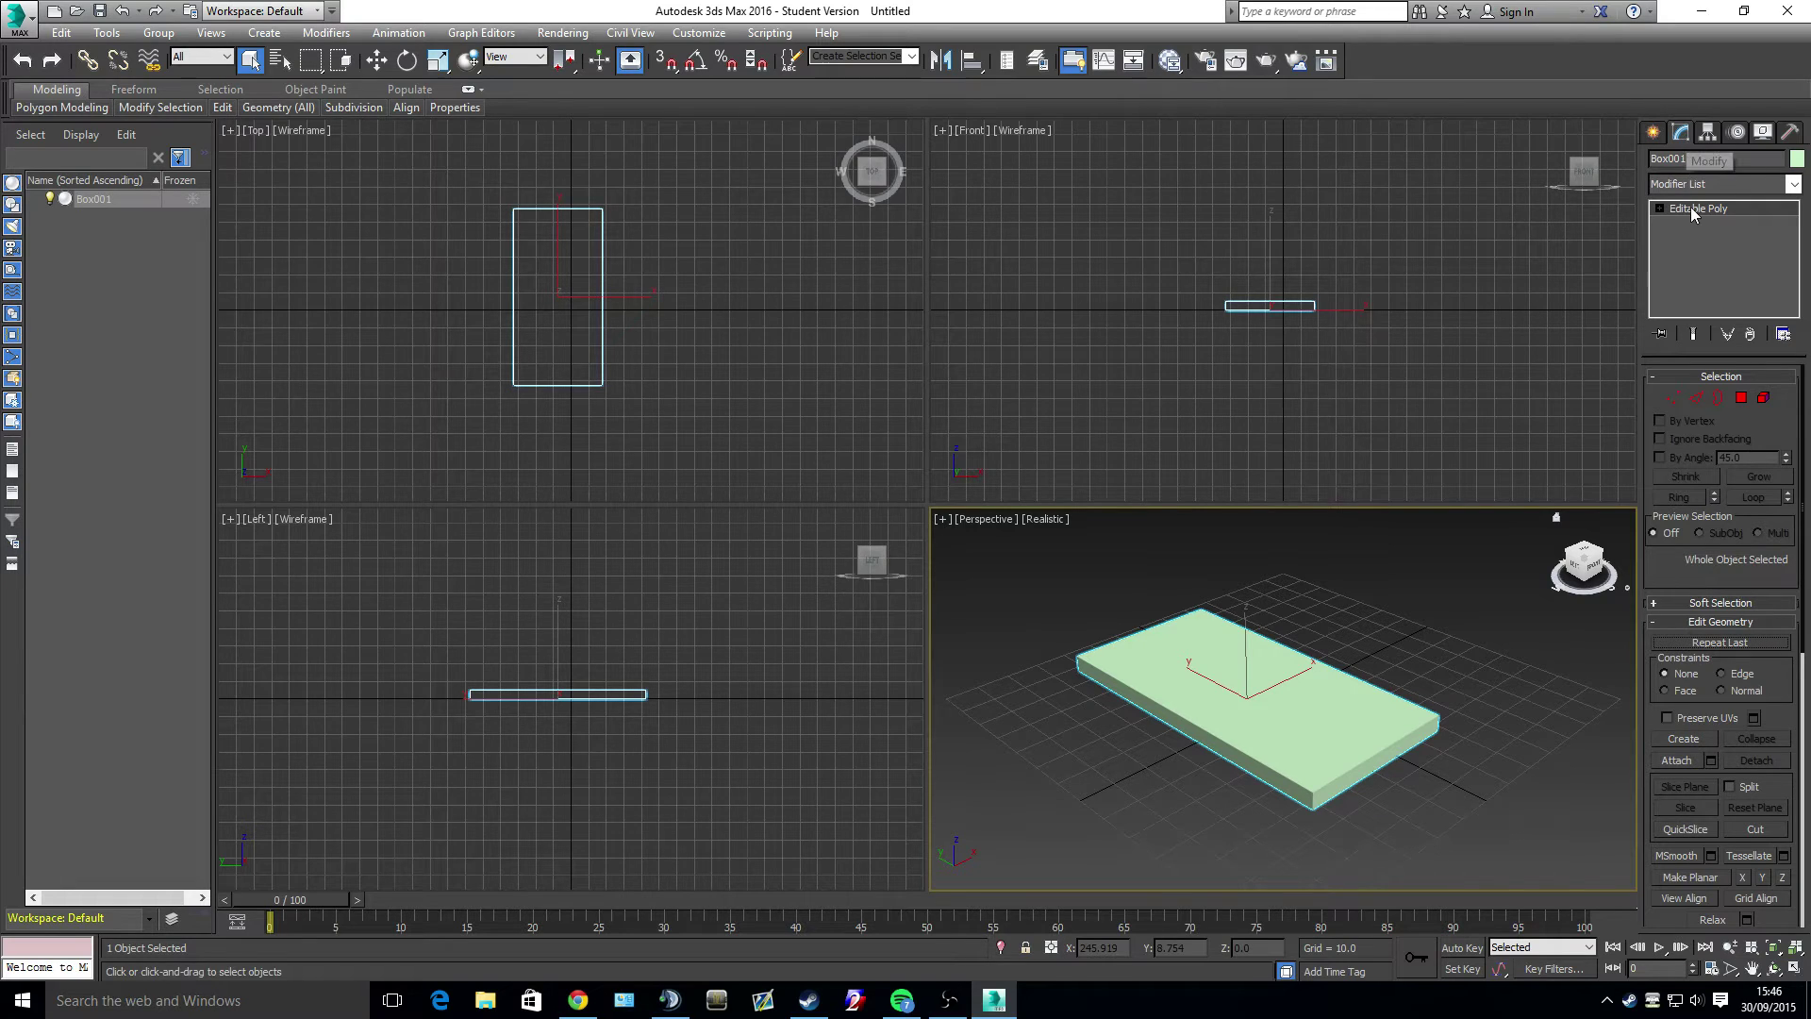
- Scroll through the Modifier List and close it without adding a modifier
left_click(1740, 188)
left_click_drag(1797, 244, 1795, 187)
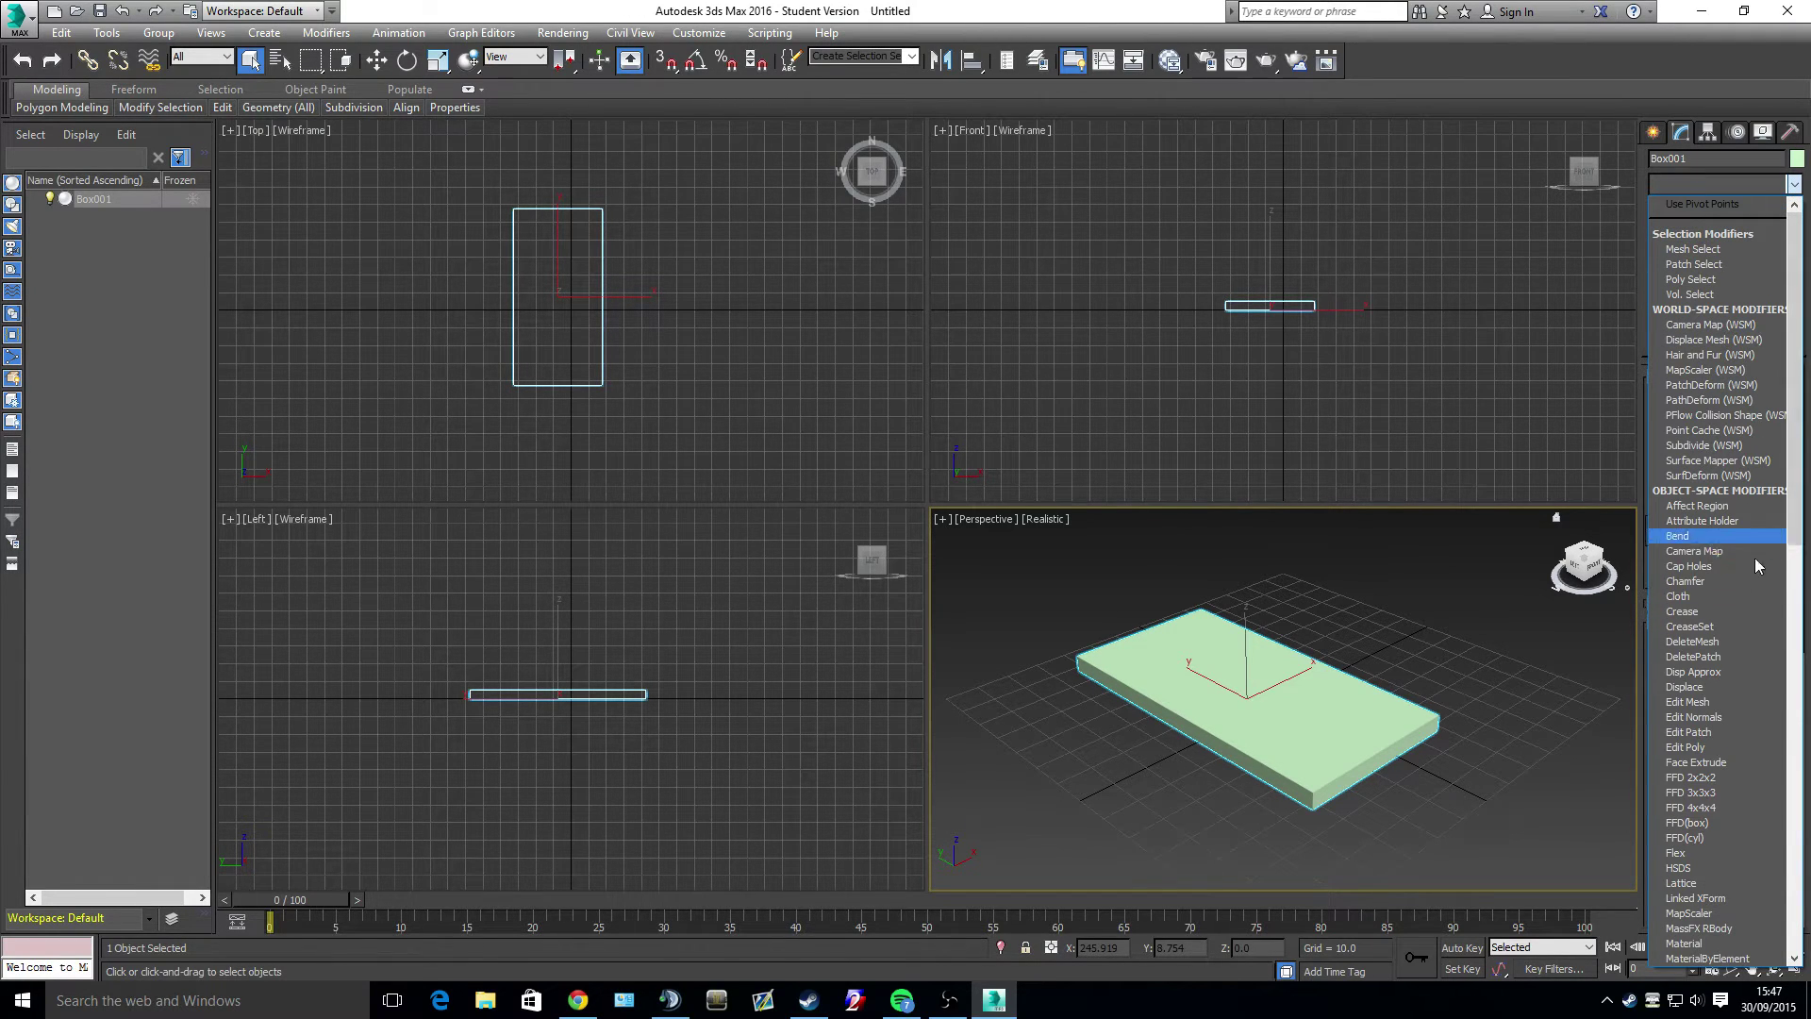
scroll(1735, 592, "down", 4)
scroll(1725, 531, "down", 10)
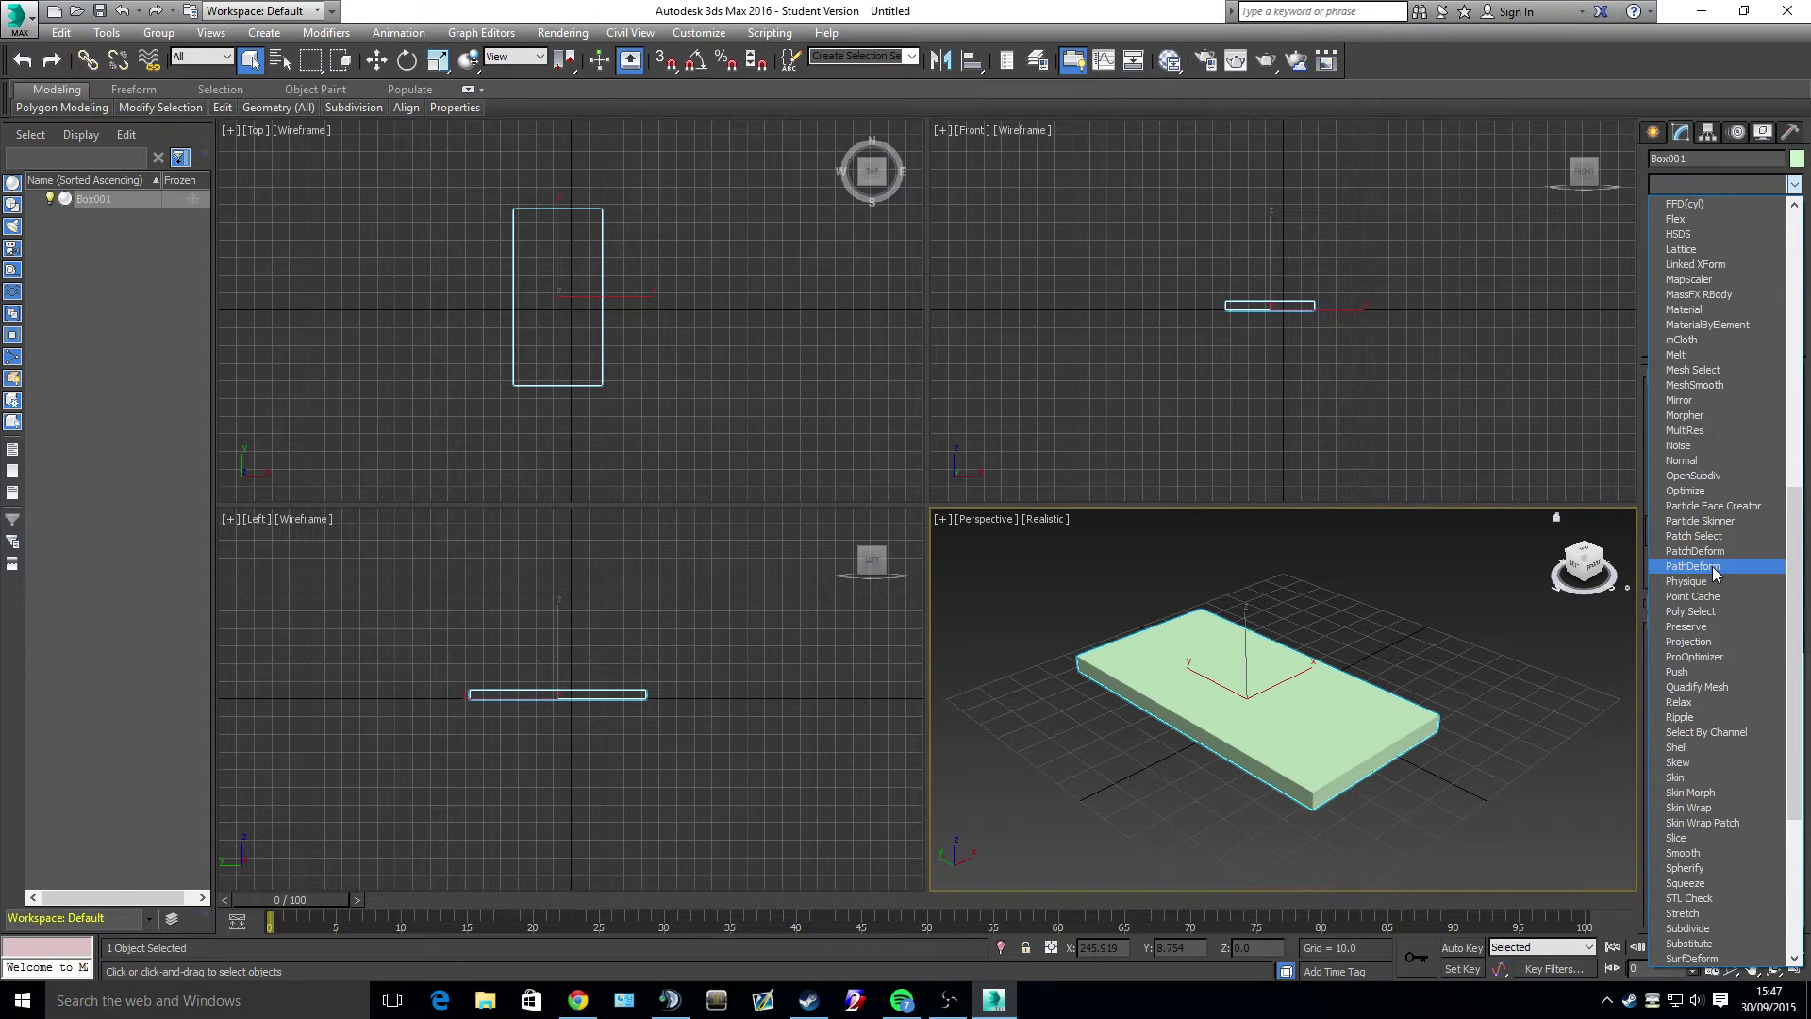
scroll(1715, 574, "down", 5)
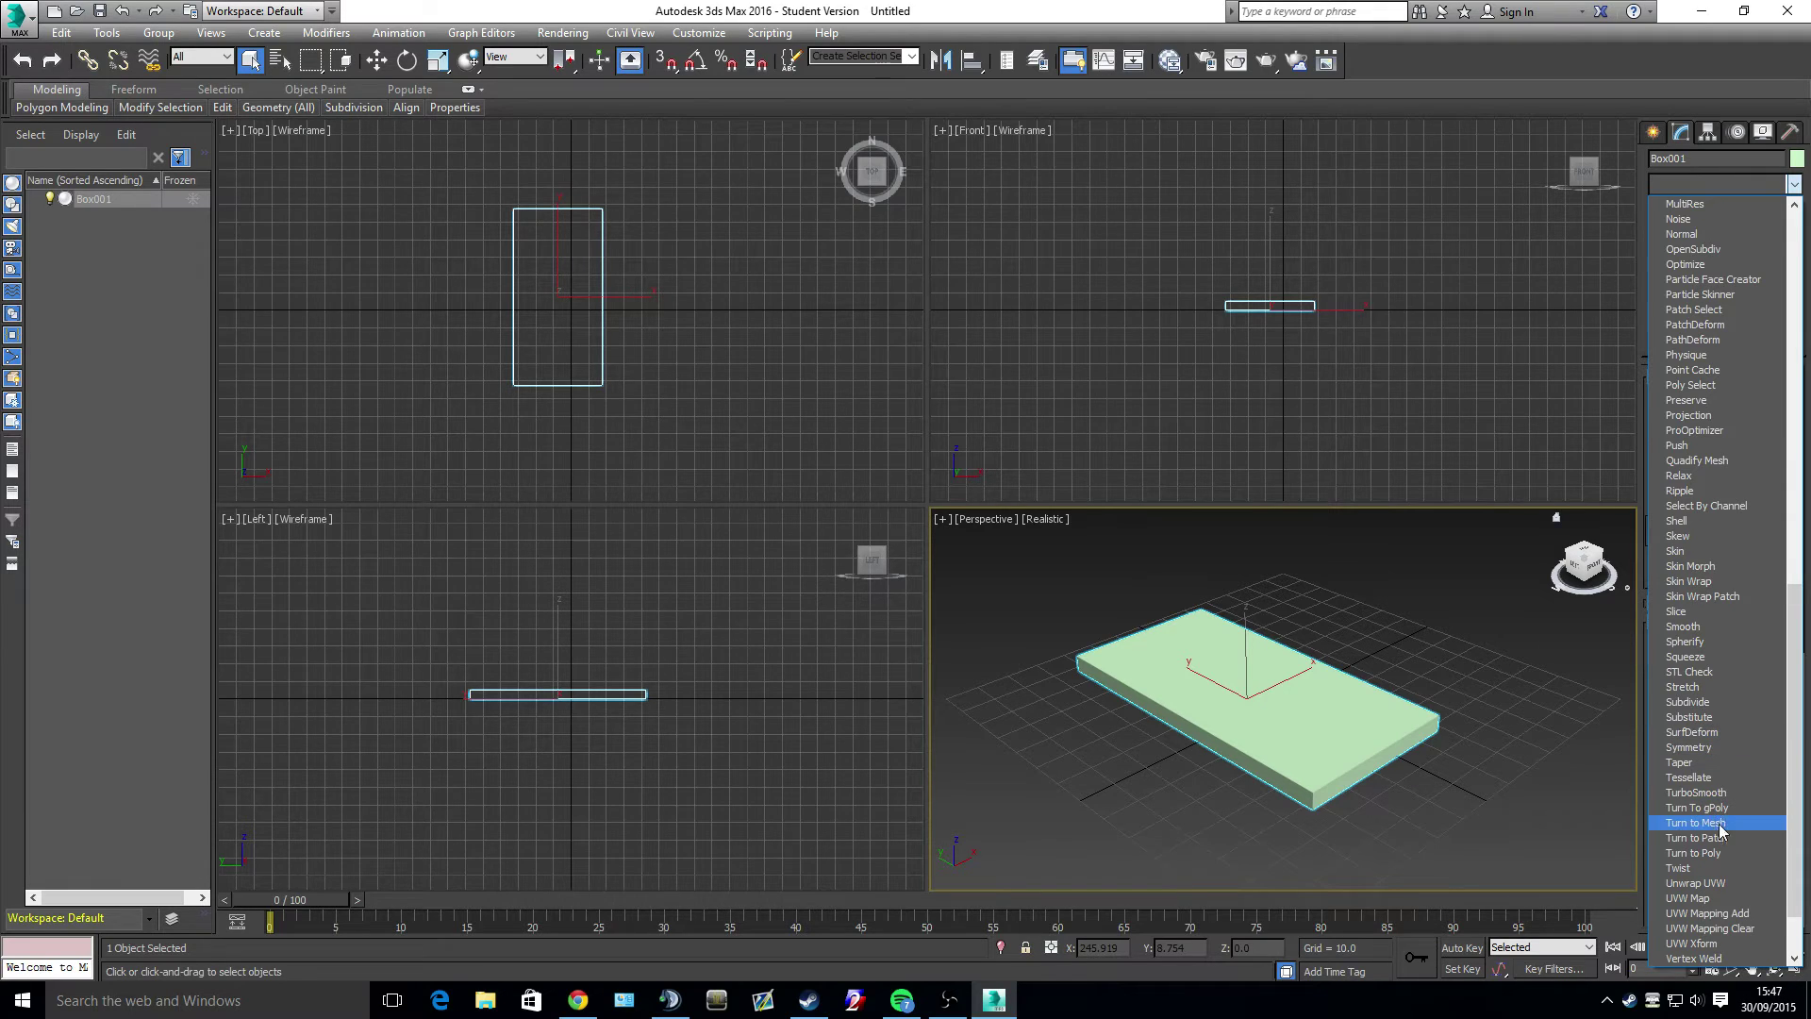
left_click(1795, 183)
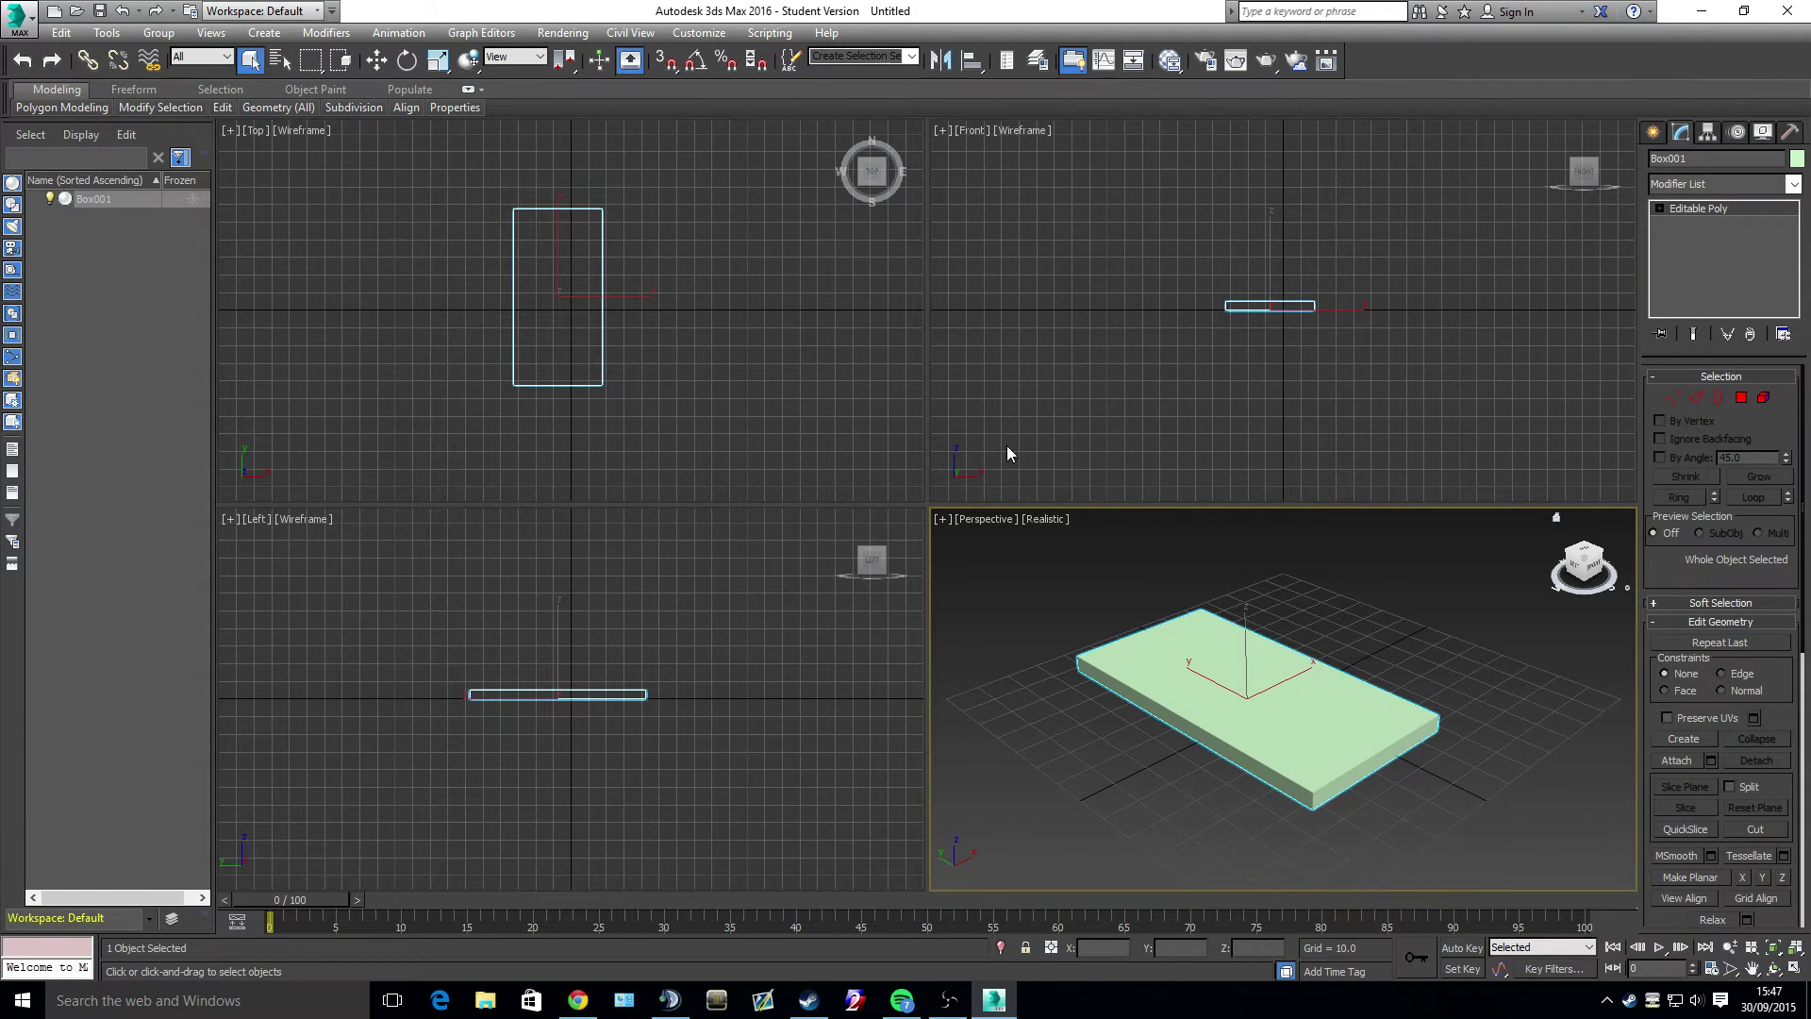
- Activate each viewport in turn and toggle Alt+W maximize to compare the views
left_click(759, 580)
left_click(707, 401)
left_click(944, 341)
left_click(767, 280)
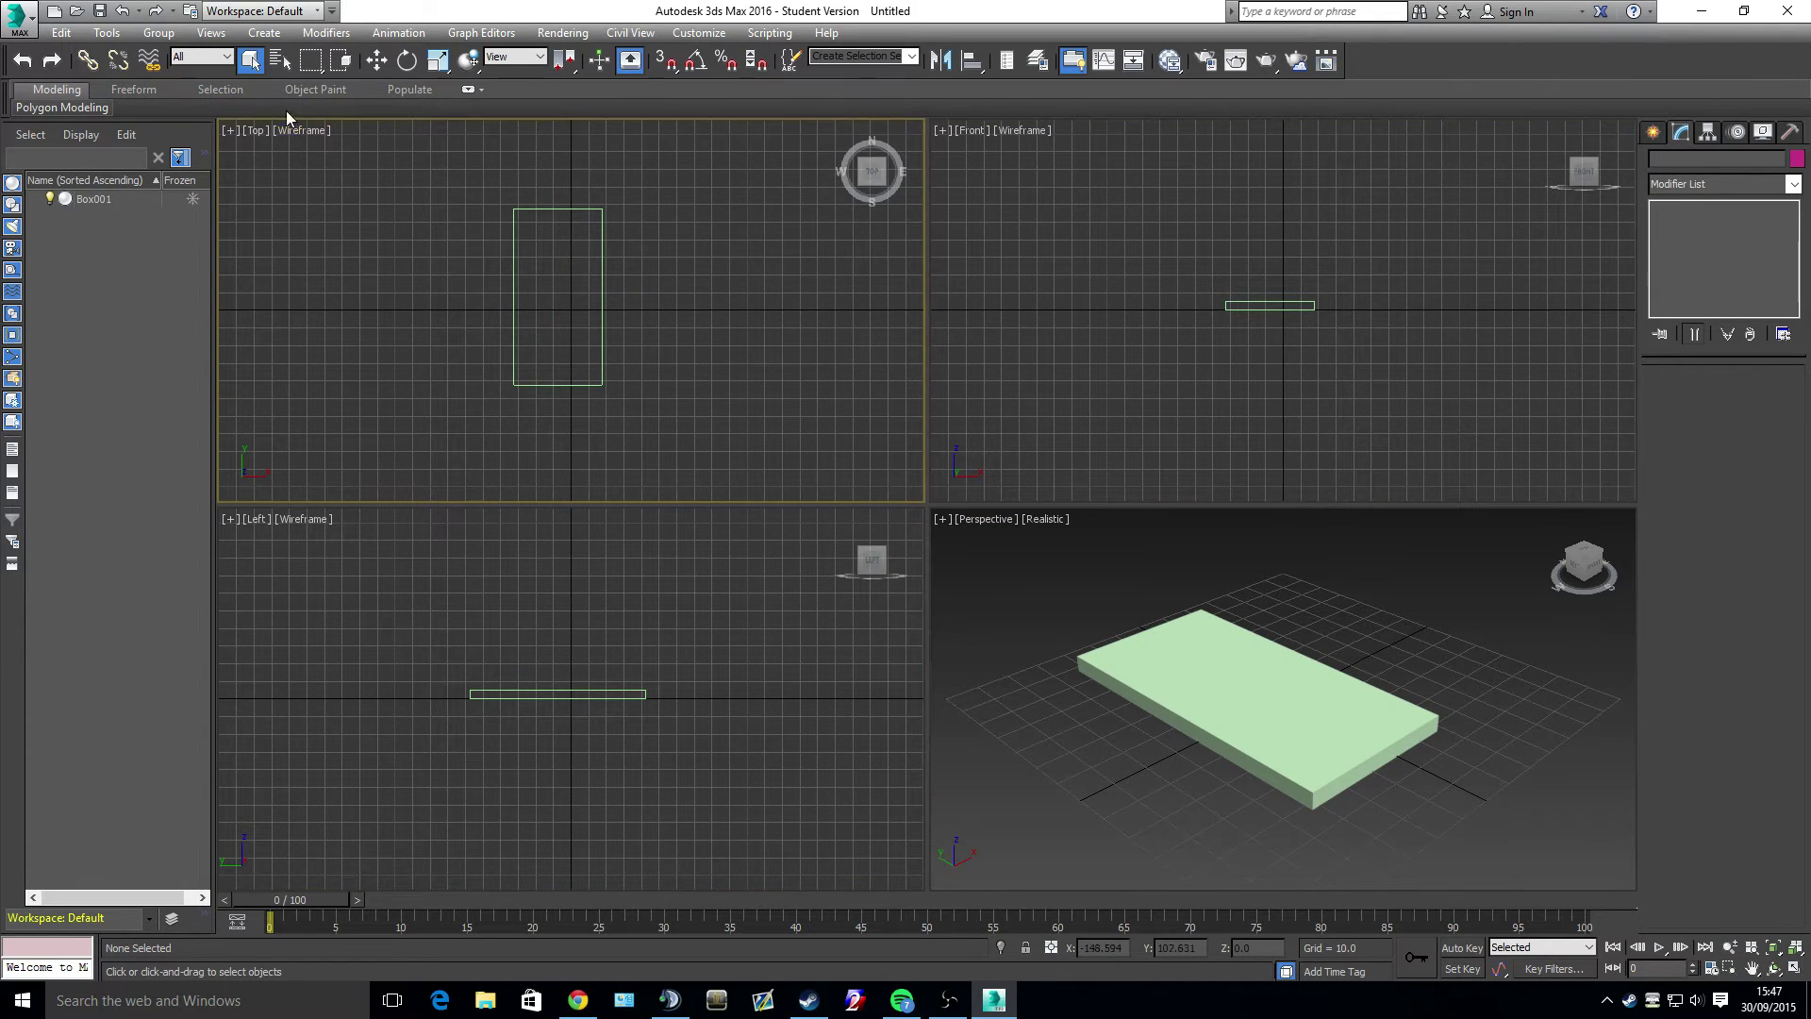
left_click(791, 538)
left_click(1052, 570)
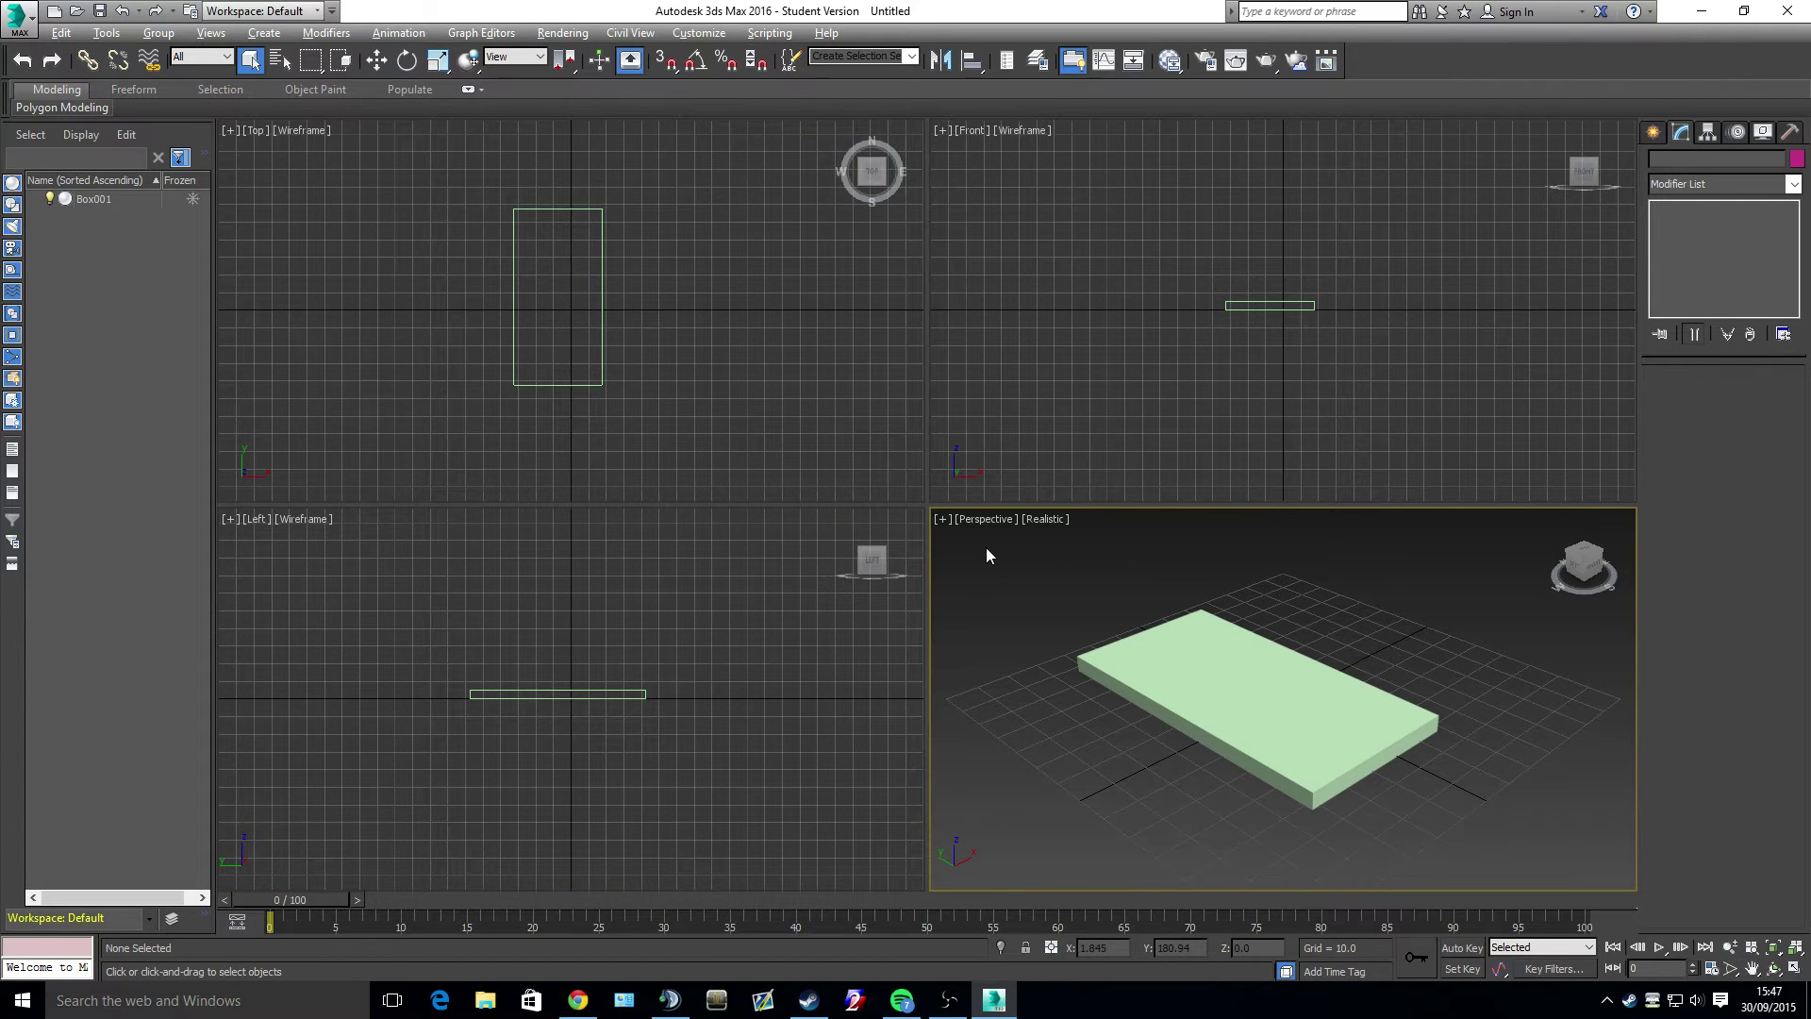
key("alt+w")
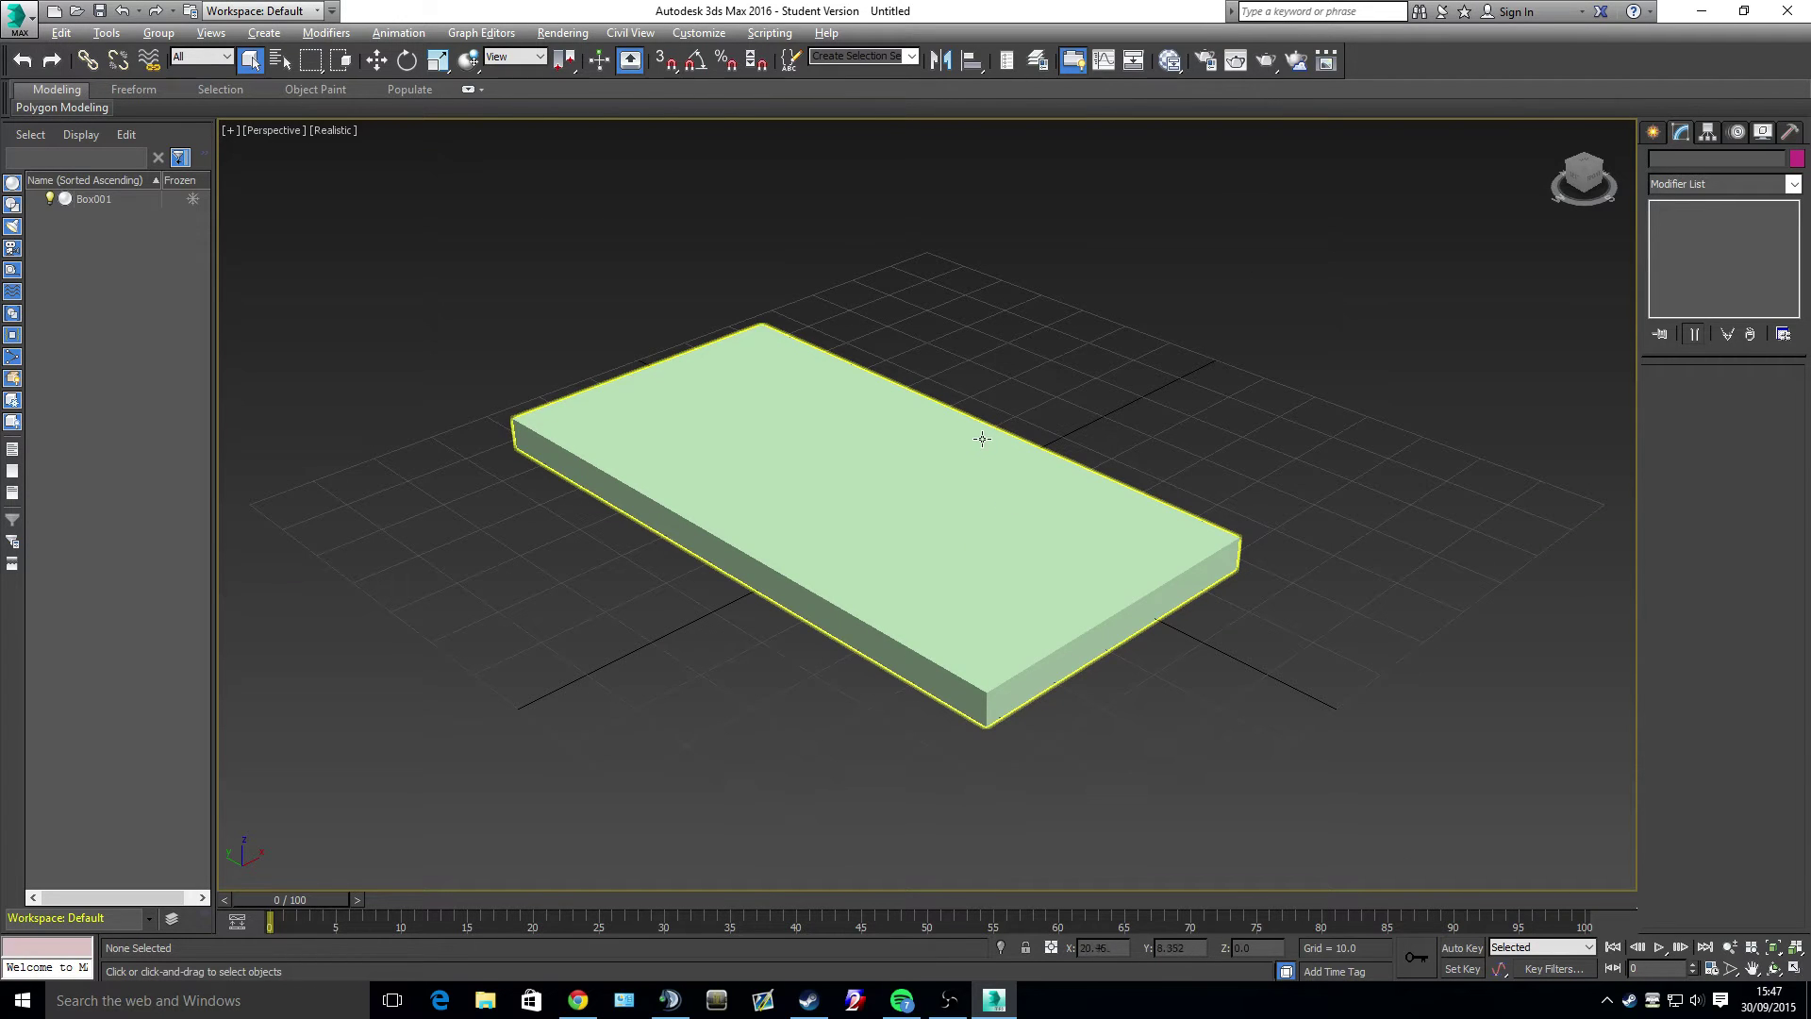
key("alt+w")
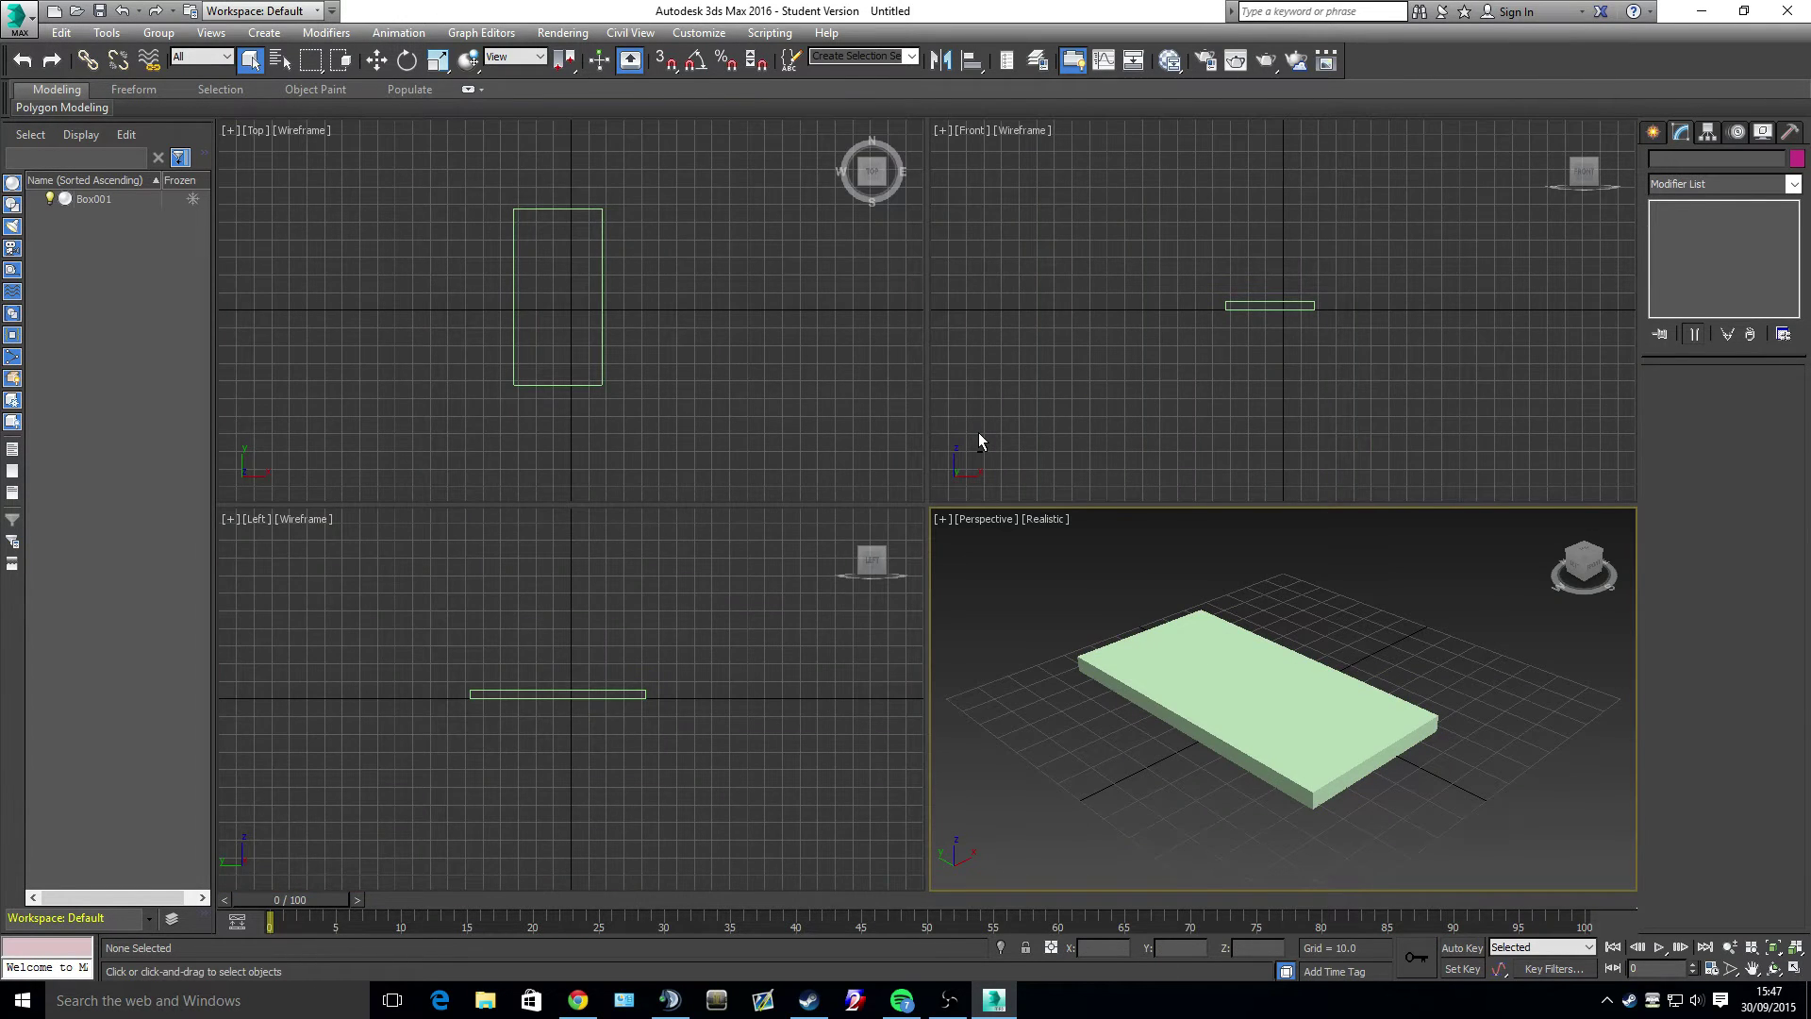
key("alt+w")
key("alt+w")
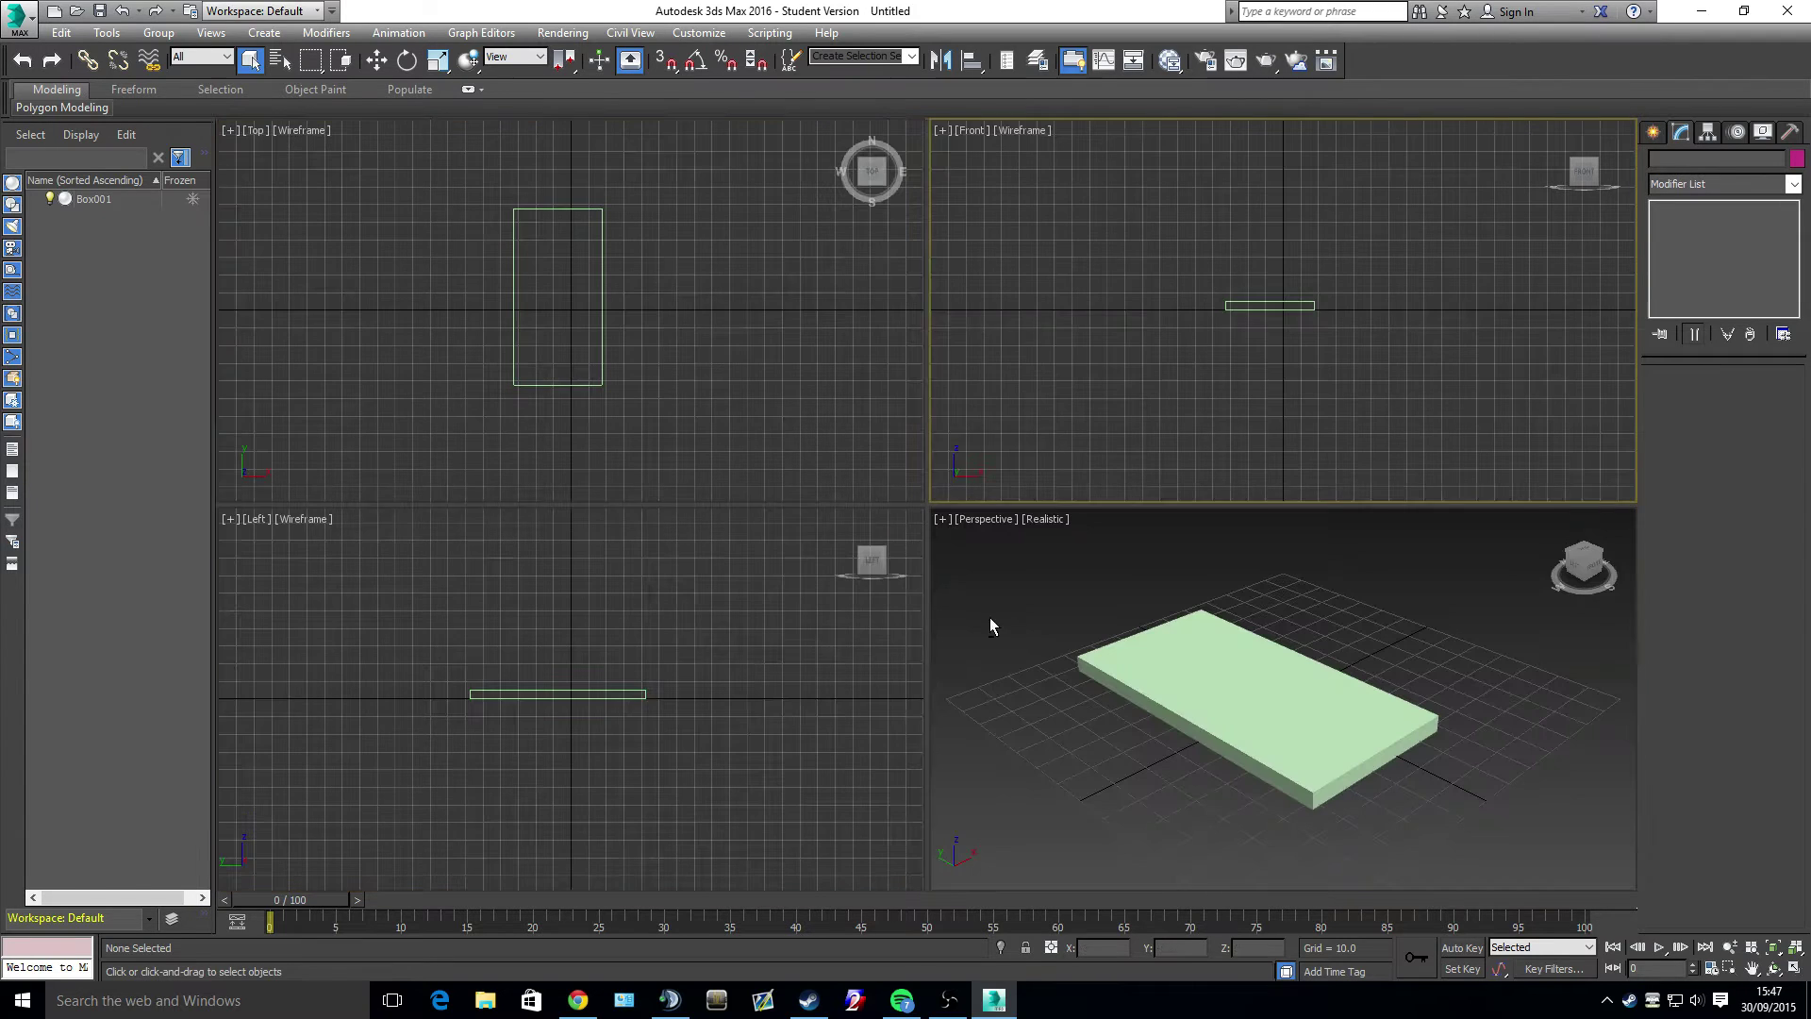
left_click(1043, 619)
key("alt+w")
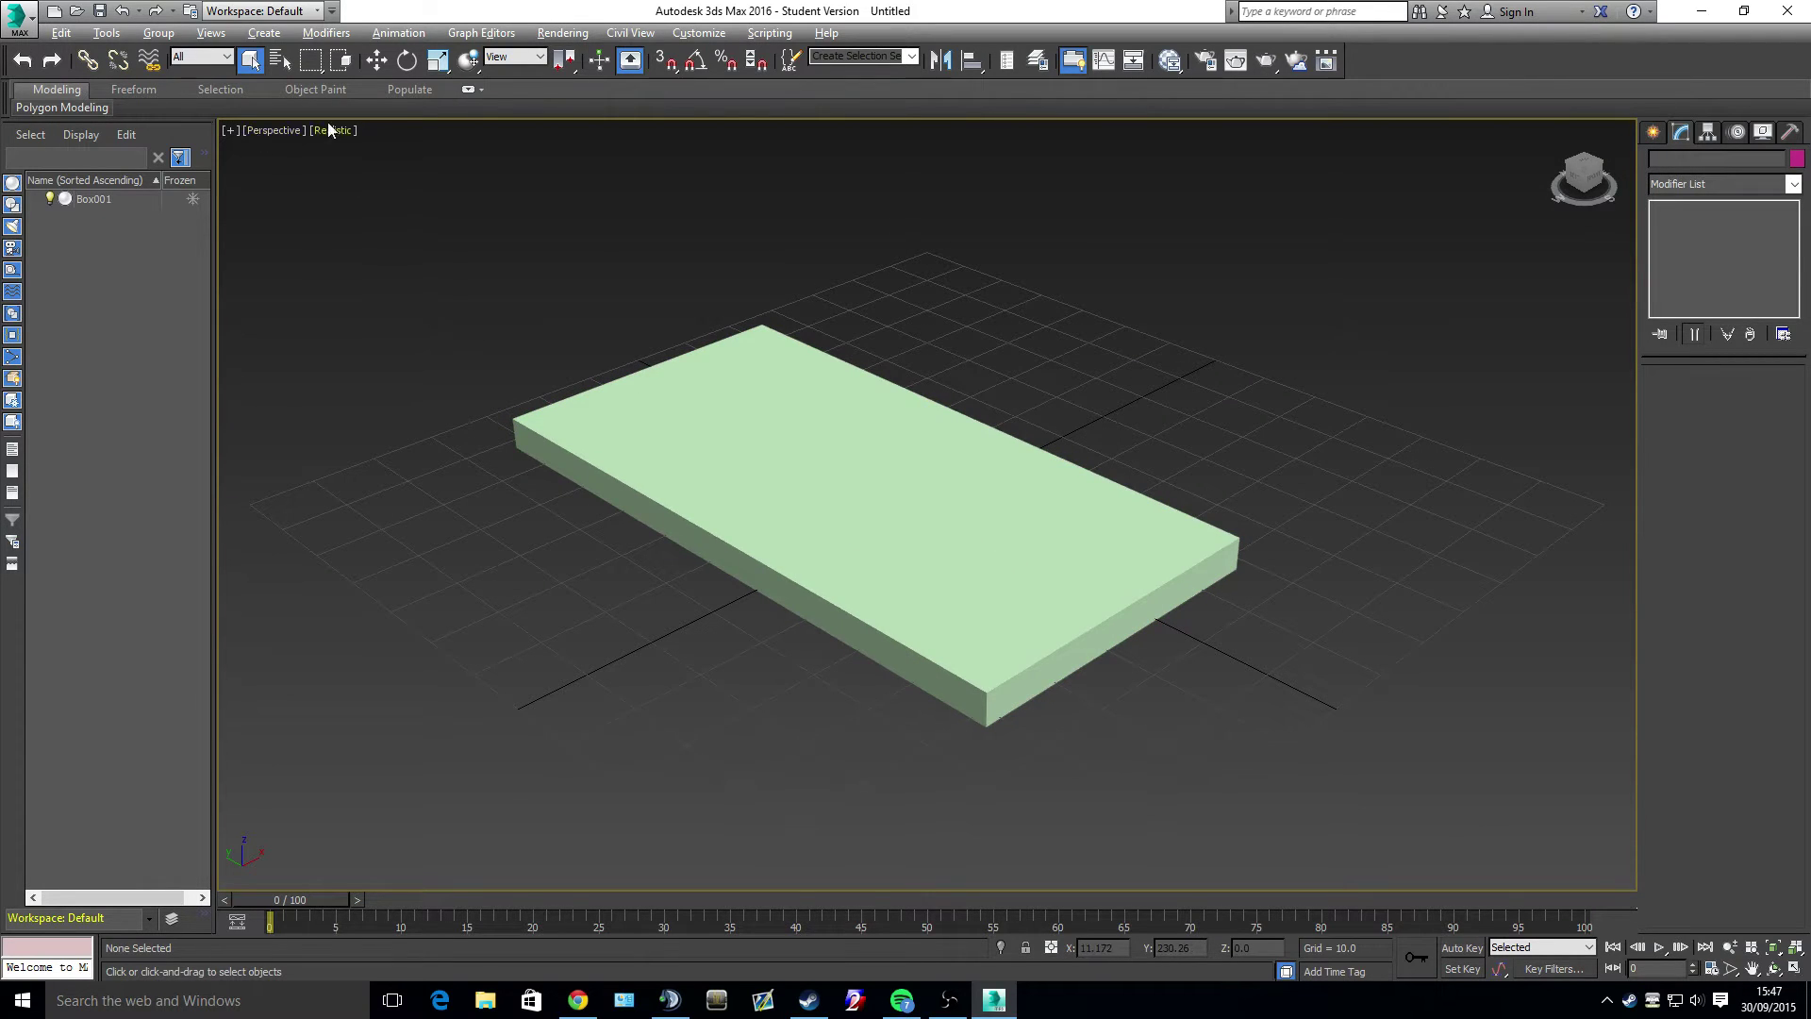
- Select the green slab Box001 and convert it to Editable Poly
left_click(849, 534)
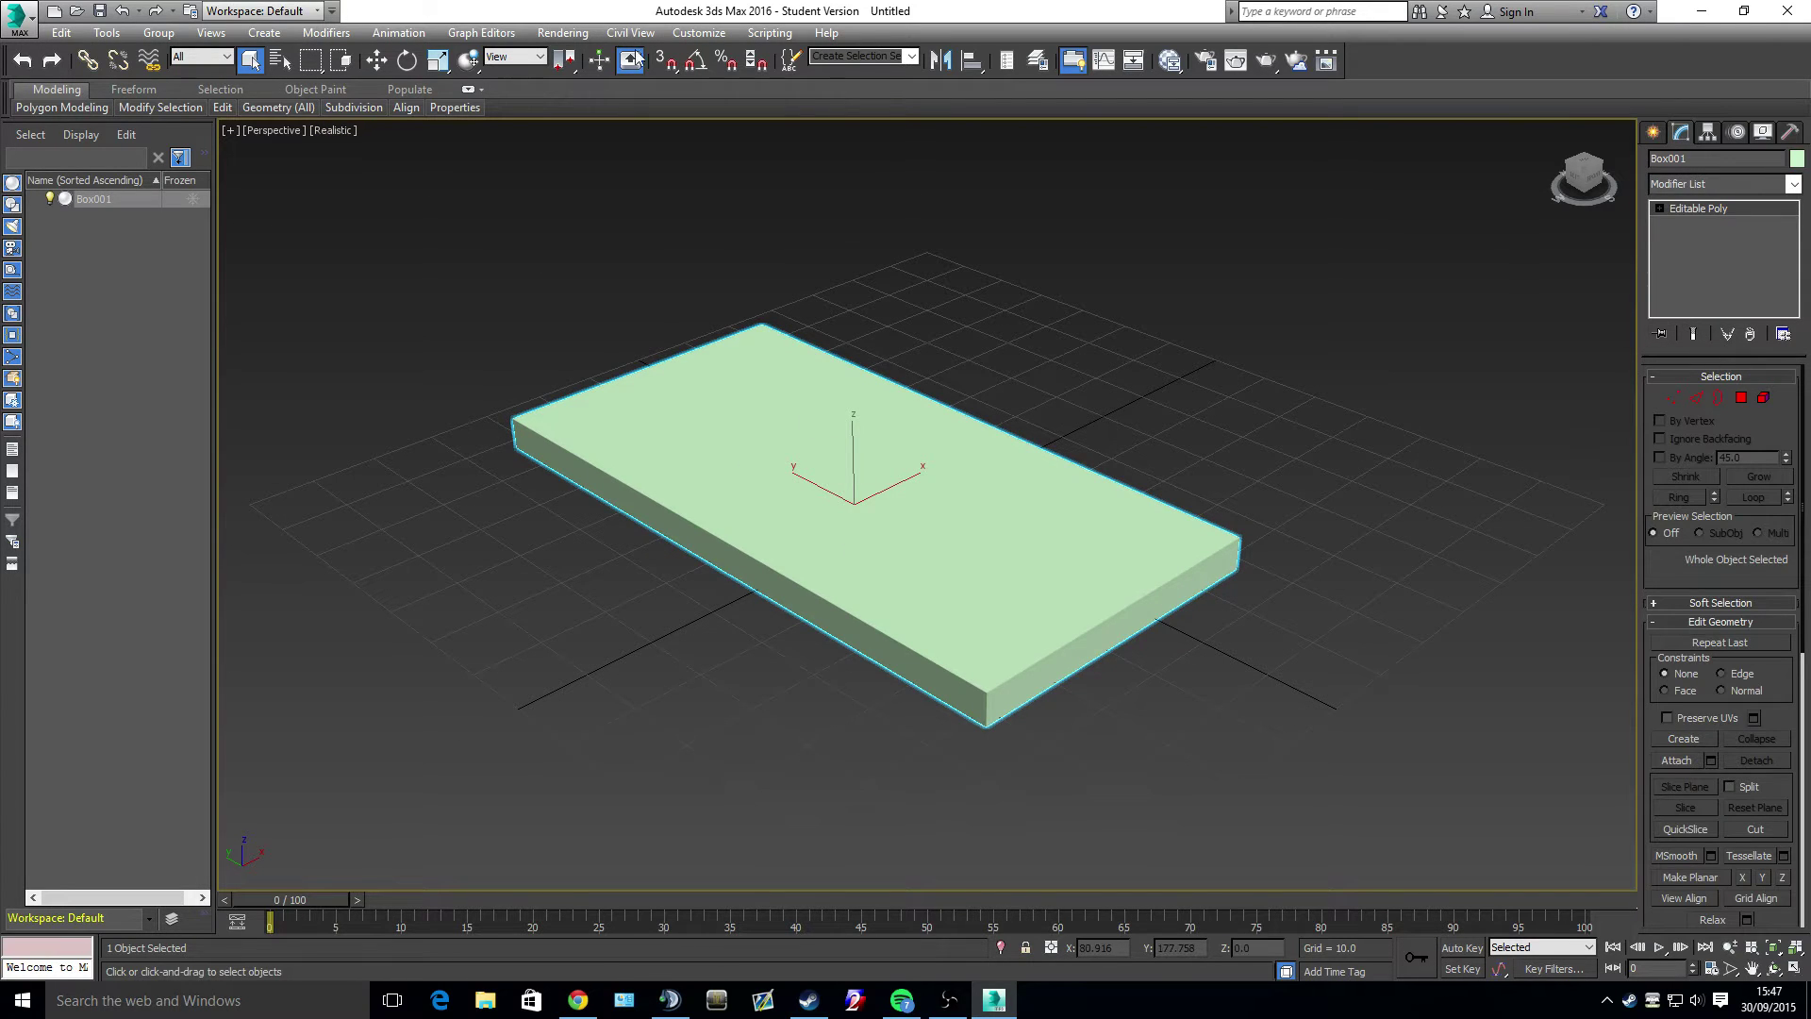
right_click(770, 550)
mouse_move(870, 736)
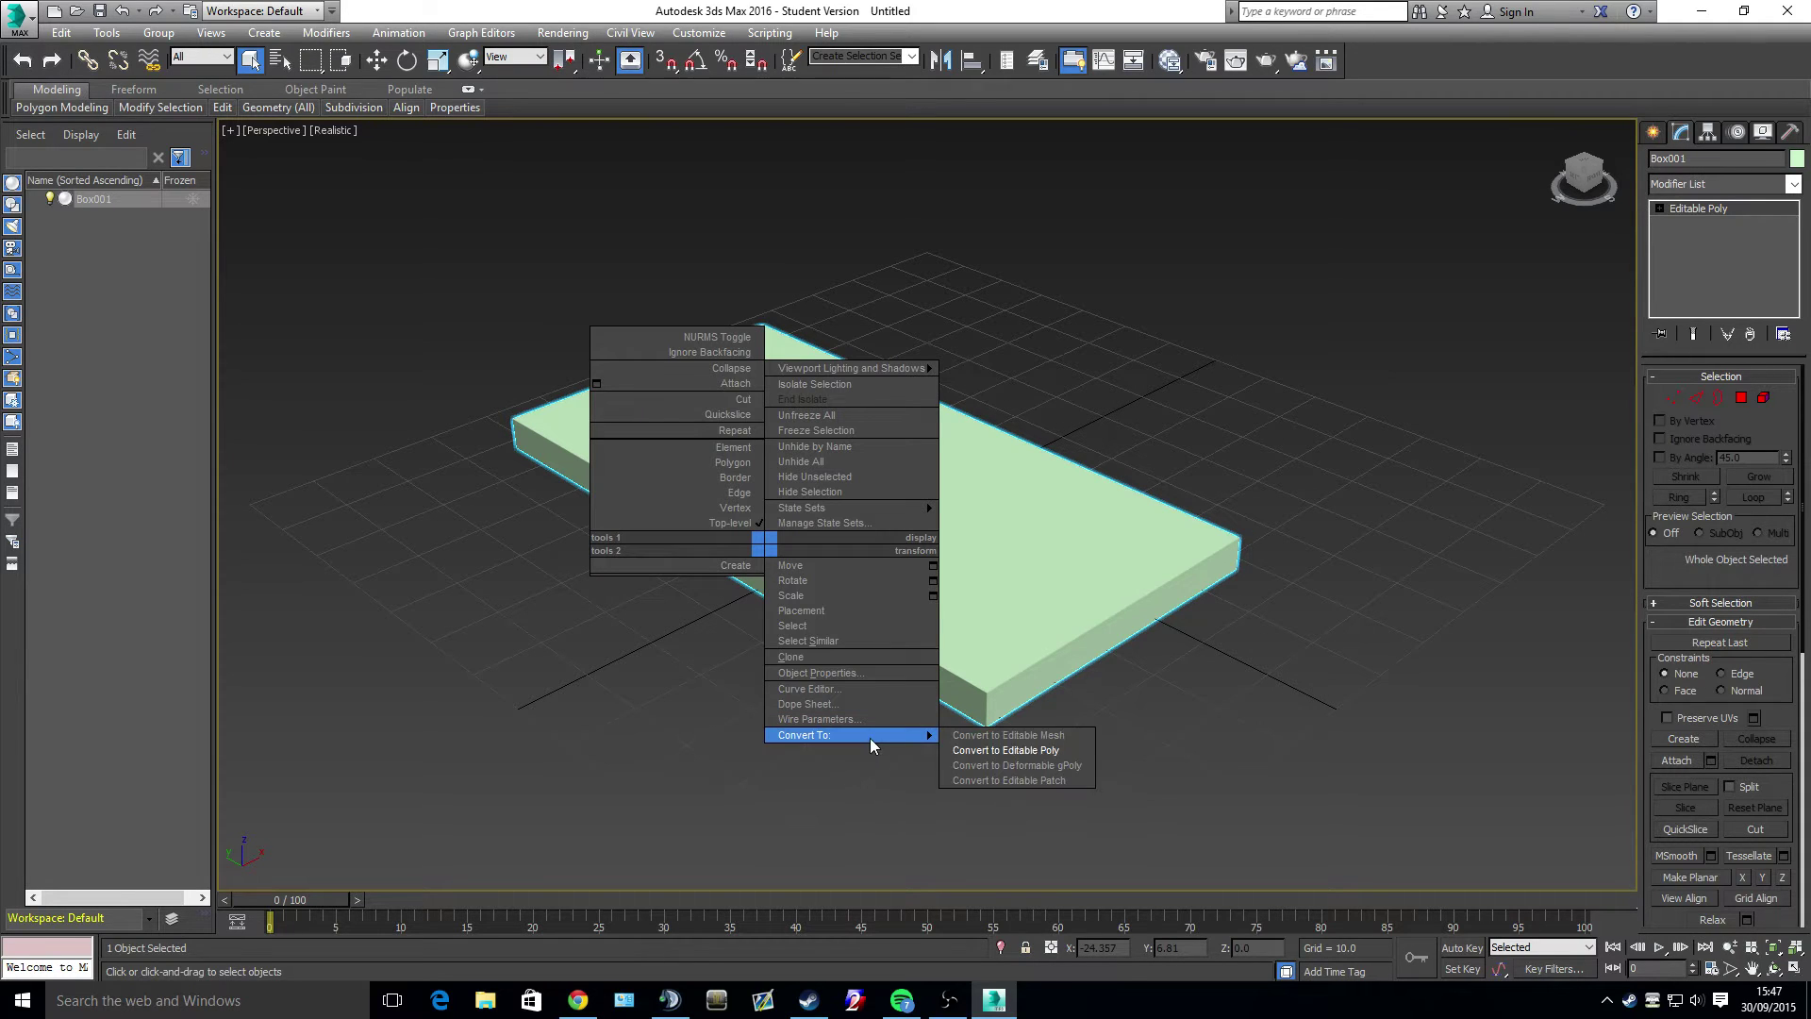
left_click(964, 752)
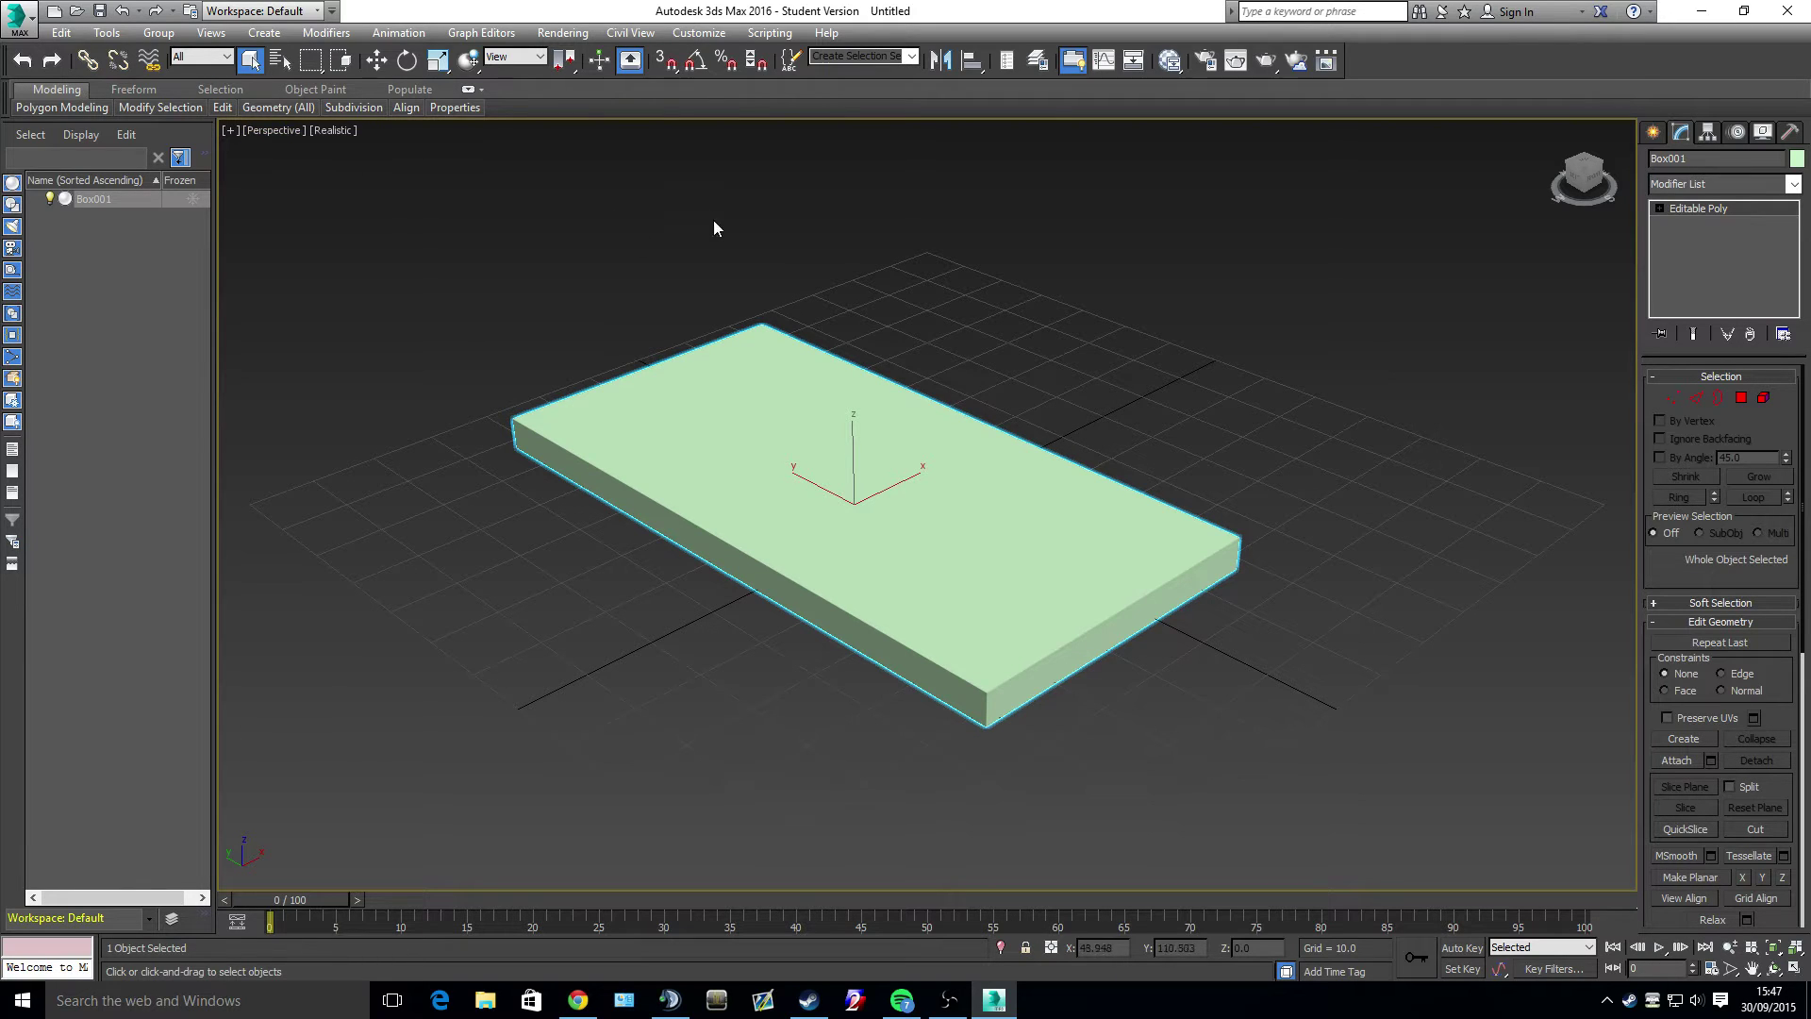
- Open the Perspective viewport label's point-of-view menu
left_click(276, 132)
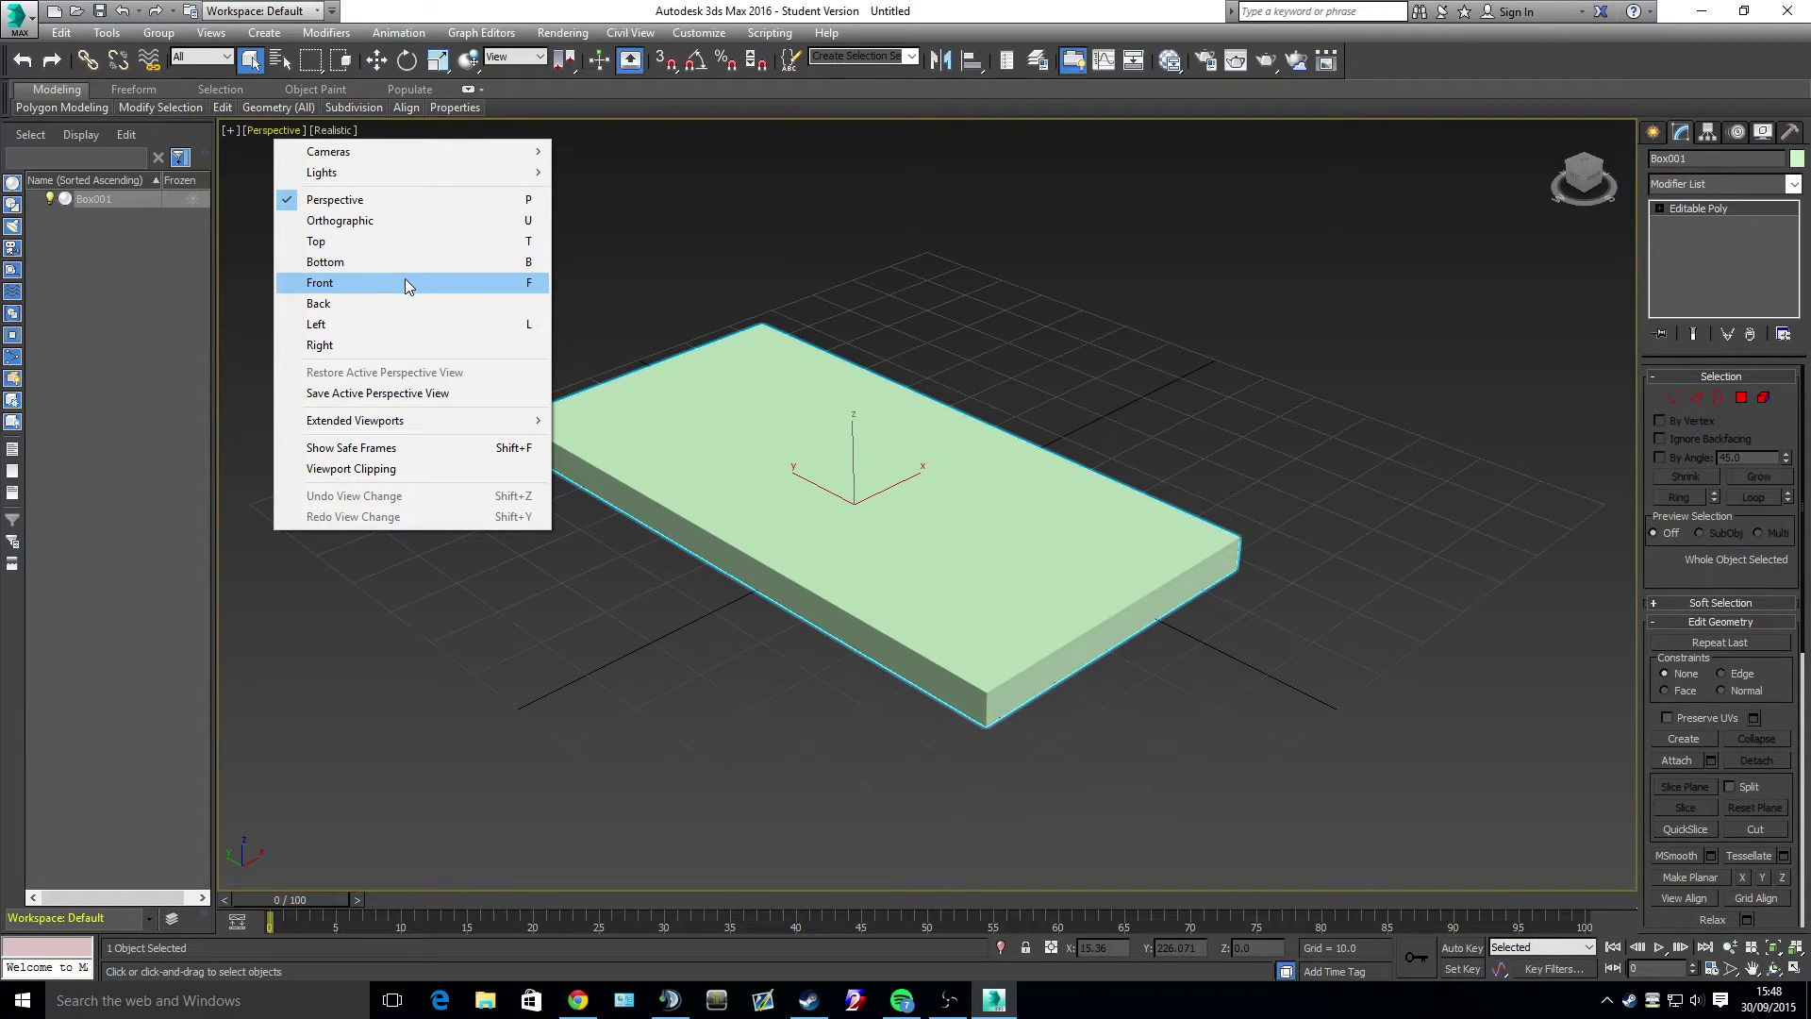
- View the slab from Top, Front and Left, then orbit and zoom to a tilted orthographic angle
left_click(1412, 394)
key("t")
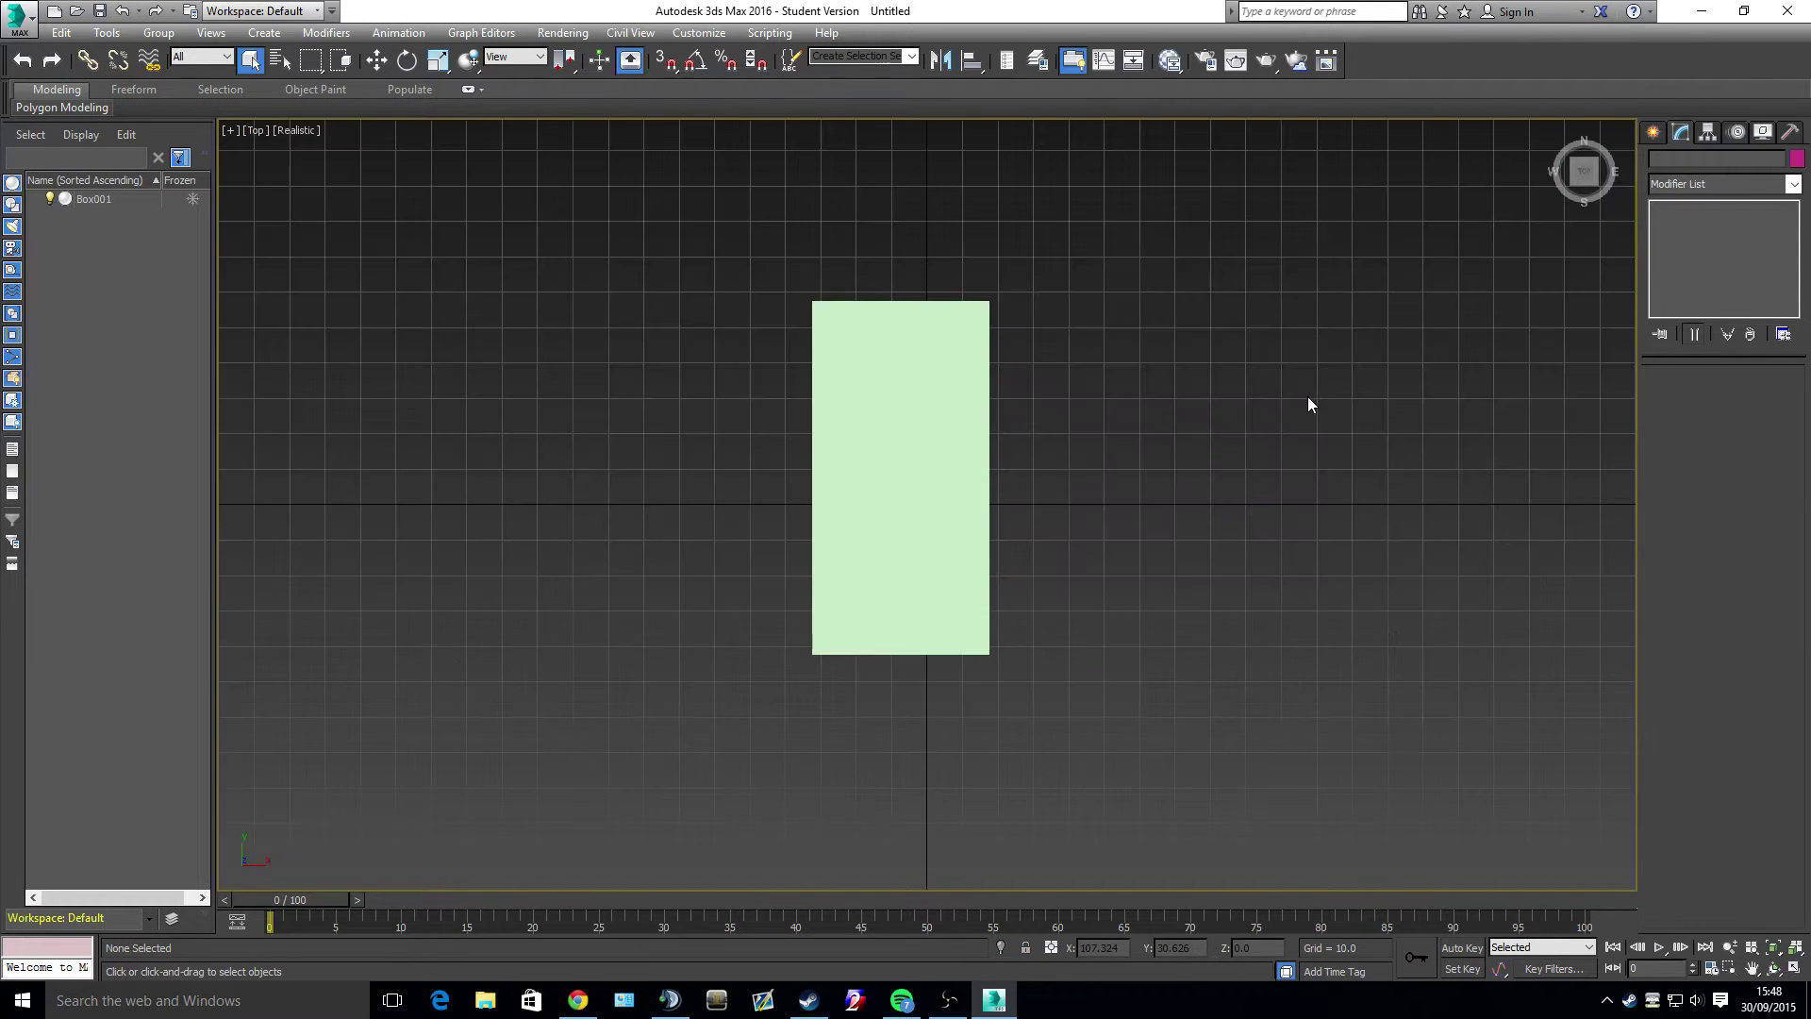
key("f")
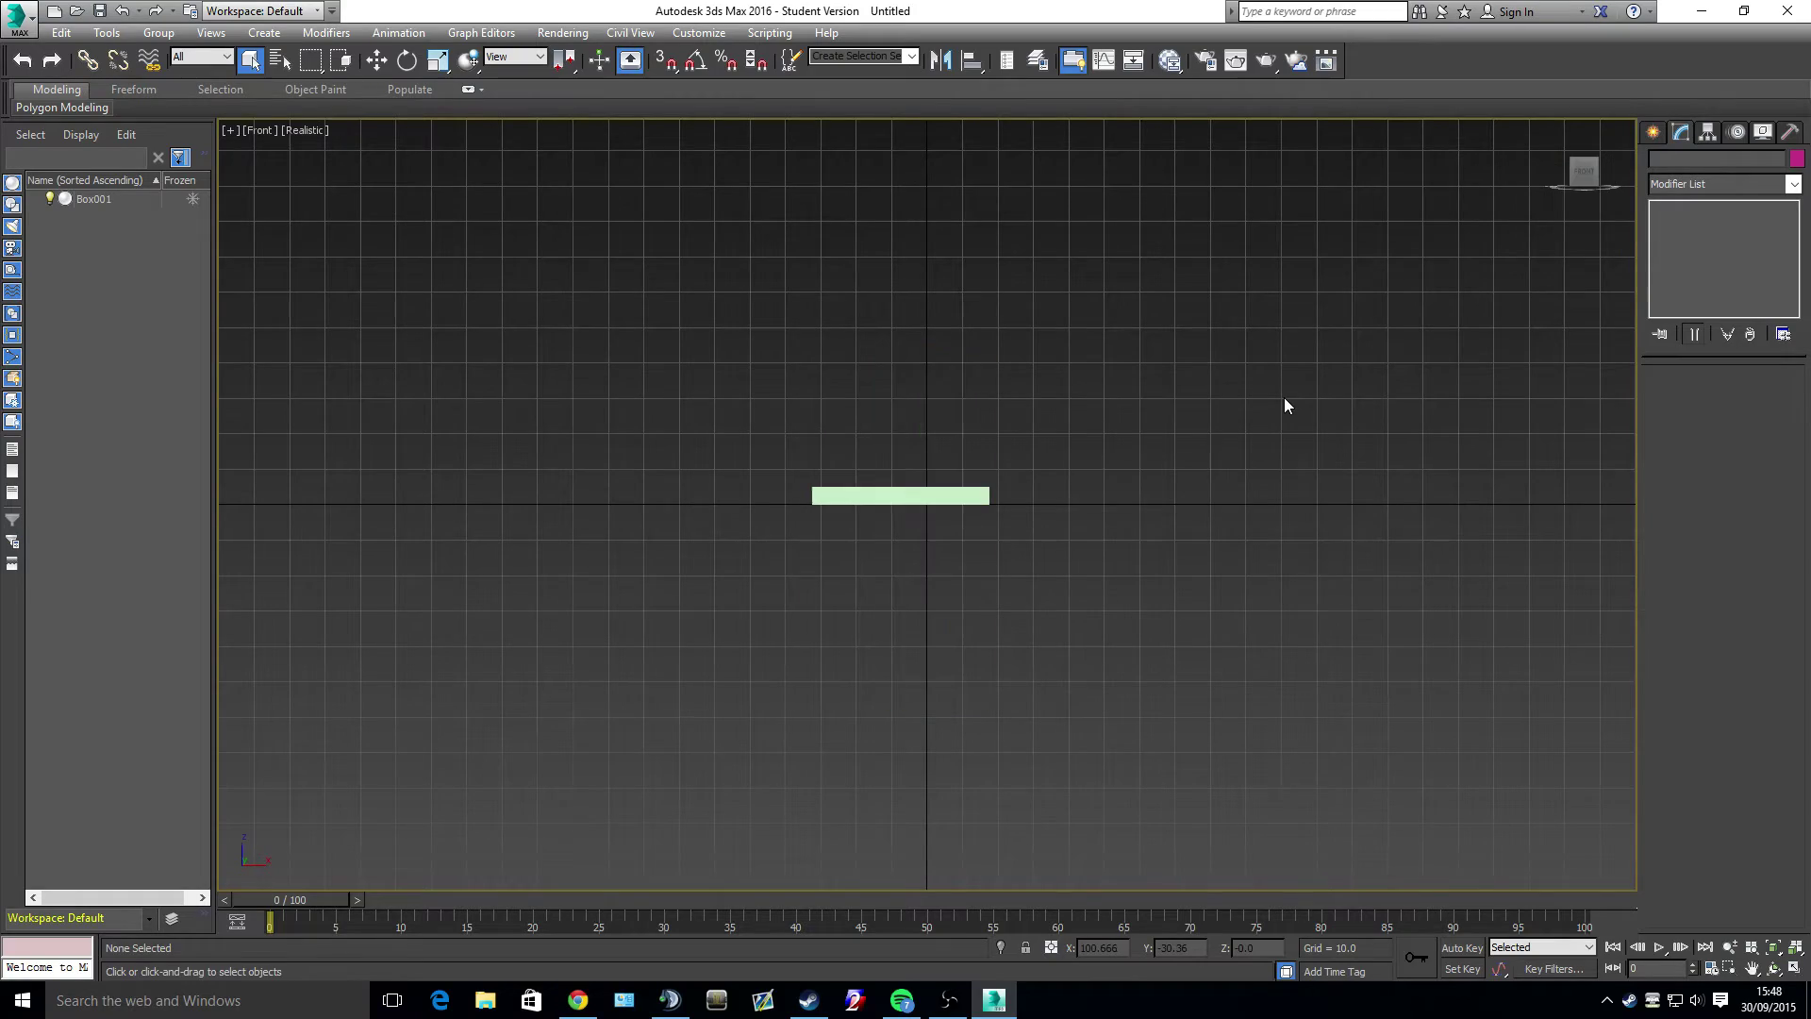
key("l")
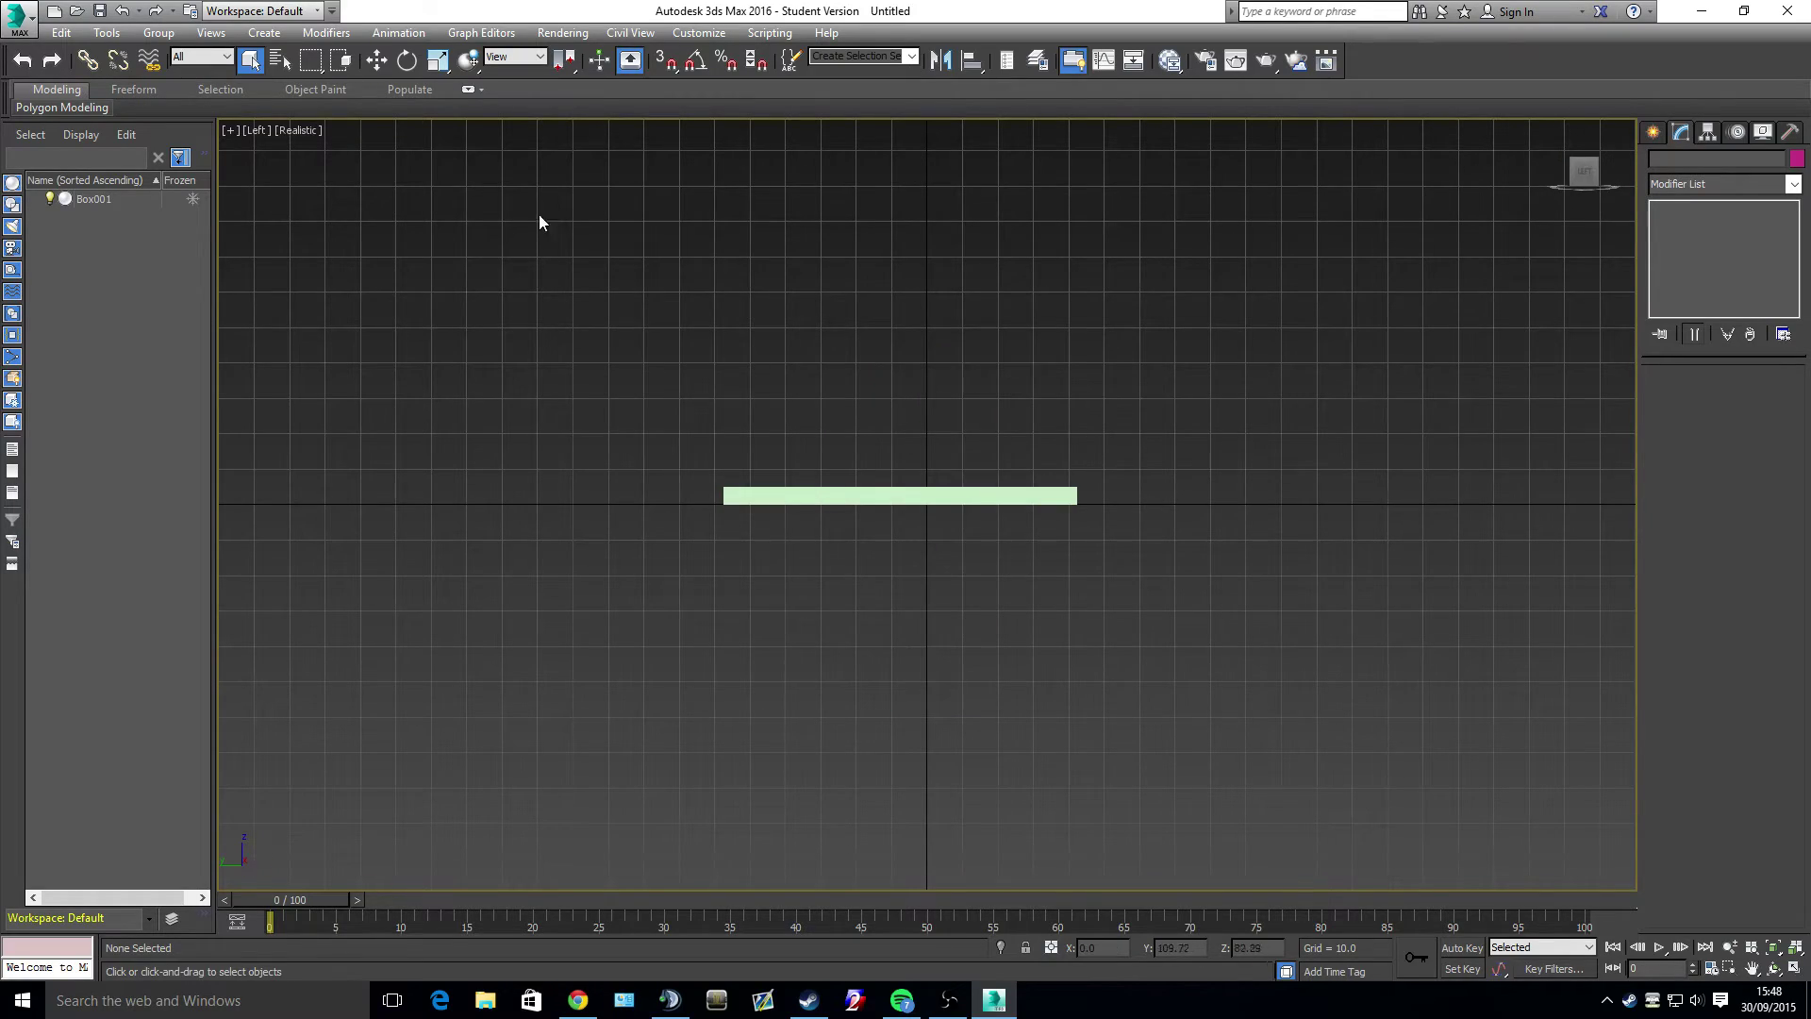
middle_click_drag(698, 319, 896, 431, "alt")
scroll(784, 409, "up", 4)
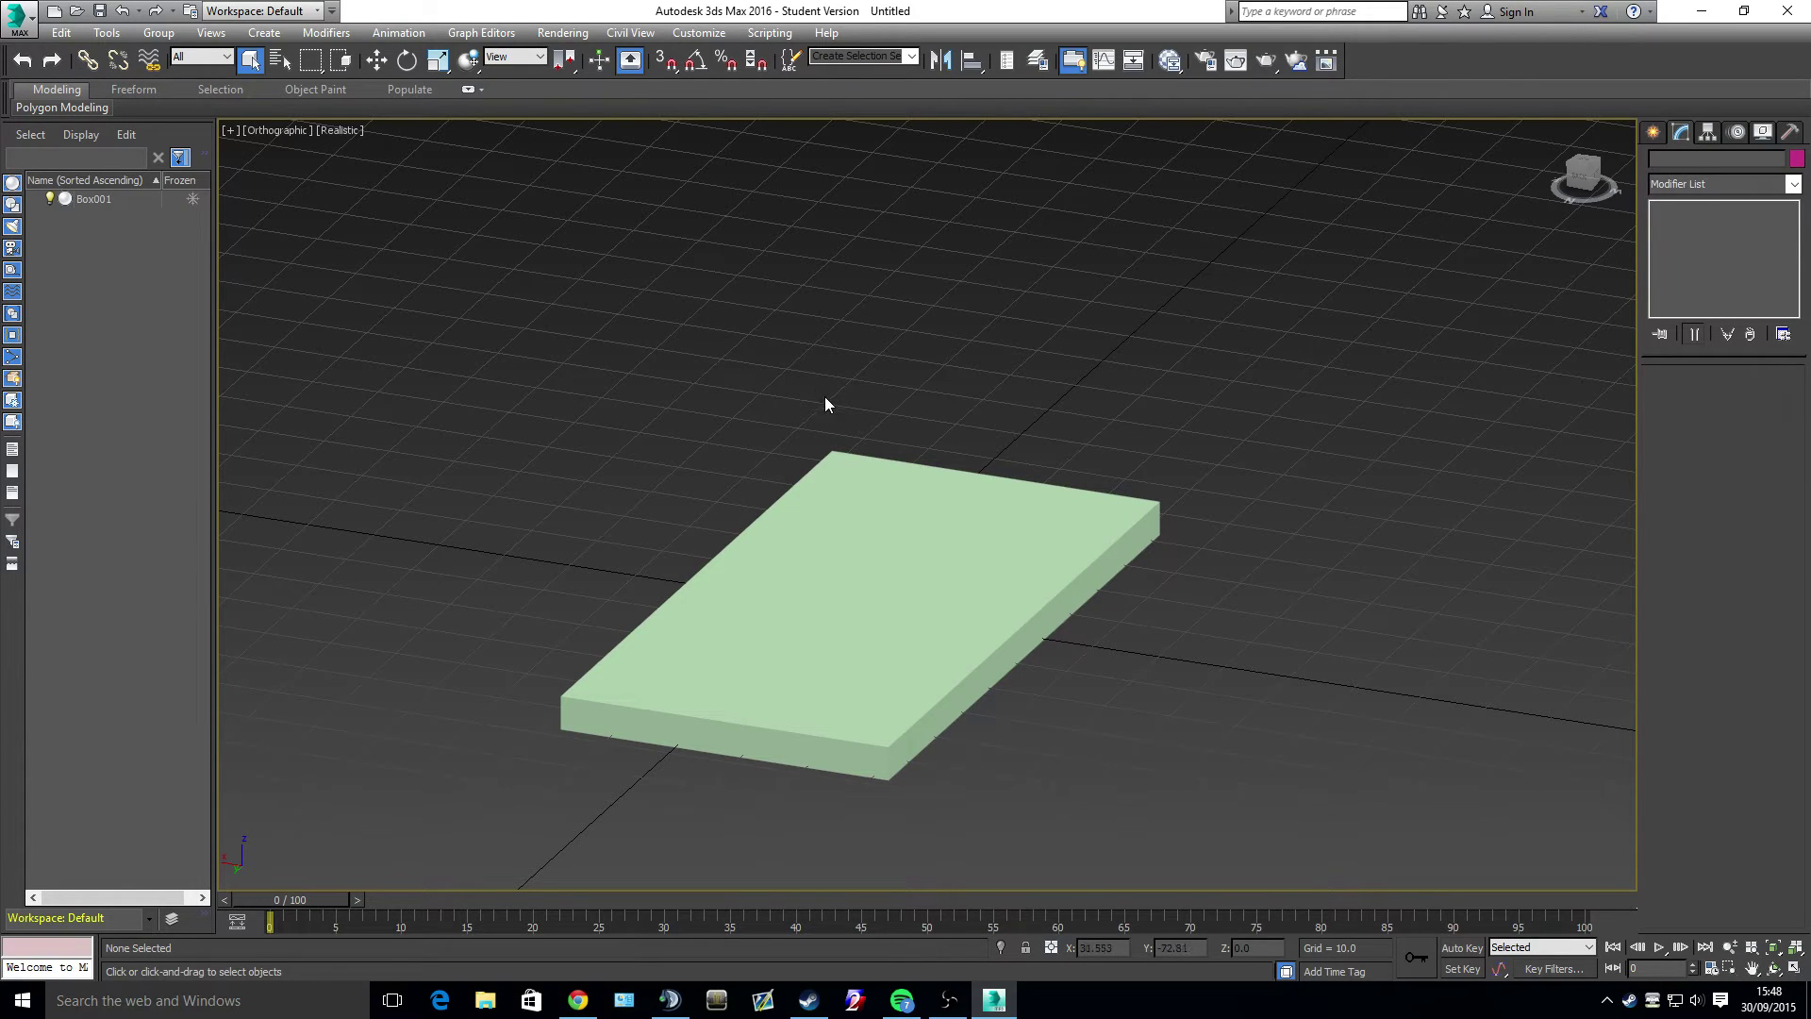
middle_click_drag(876, 443, 821, 428, "alt")
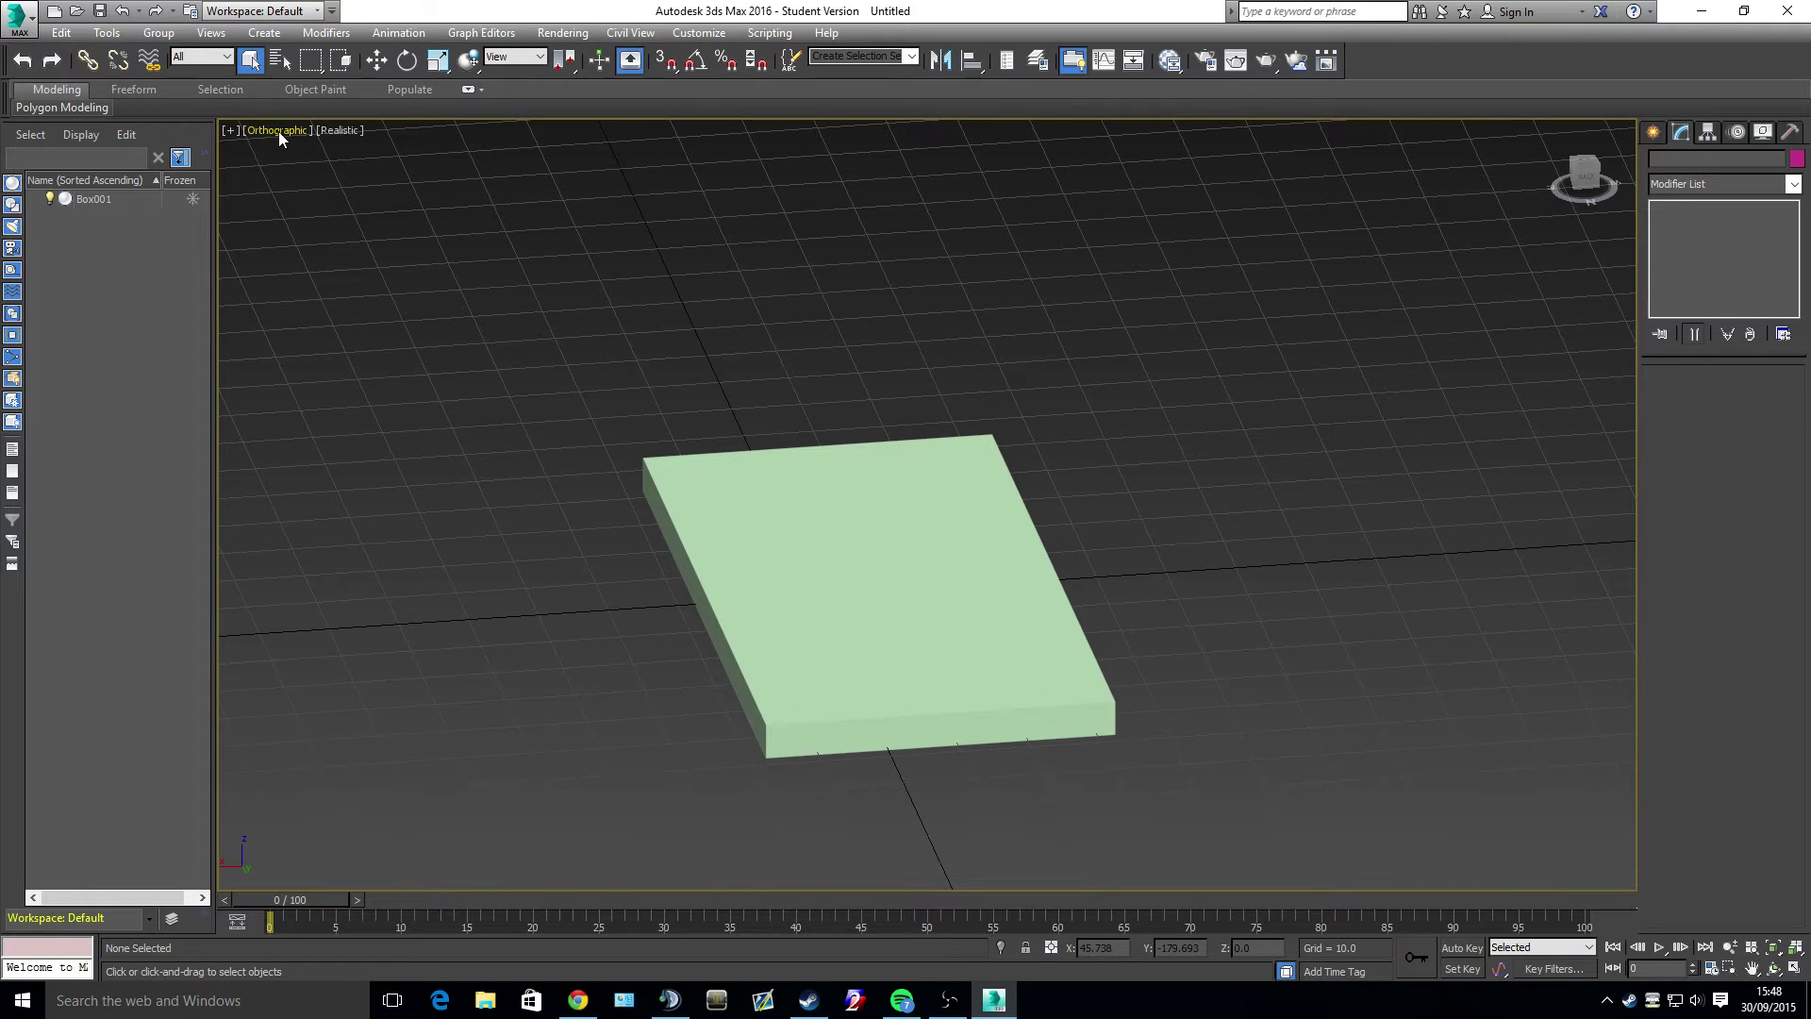
- Try the Shaded, Consistent Colors and Edged Faces display modes on the slab
left_click(337, 131)
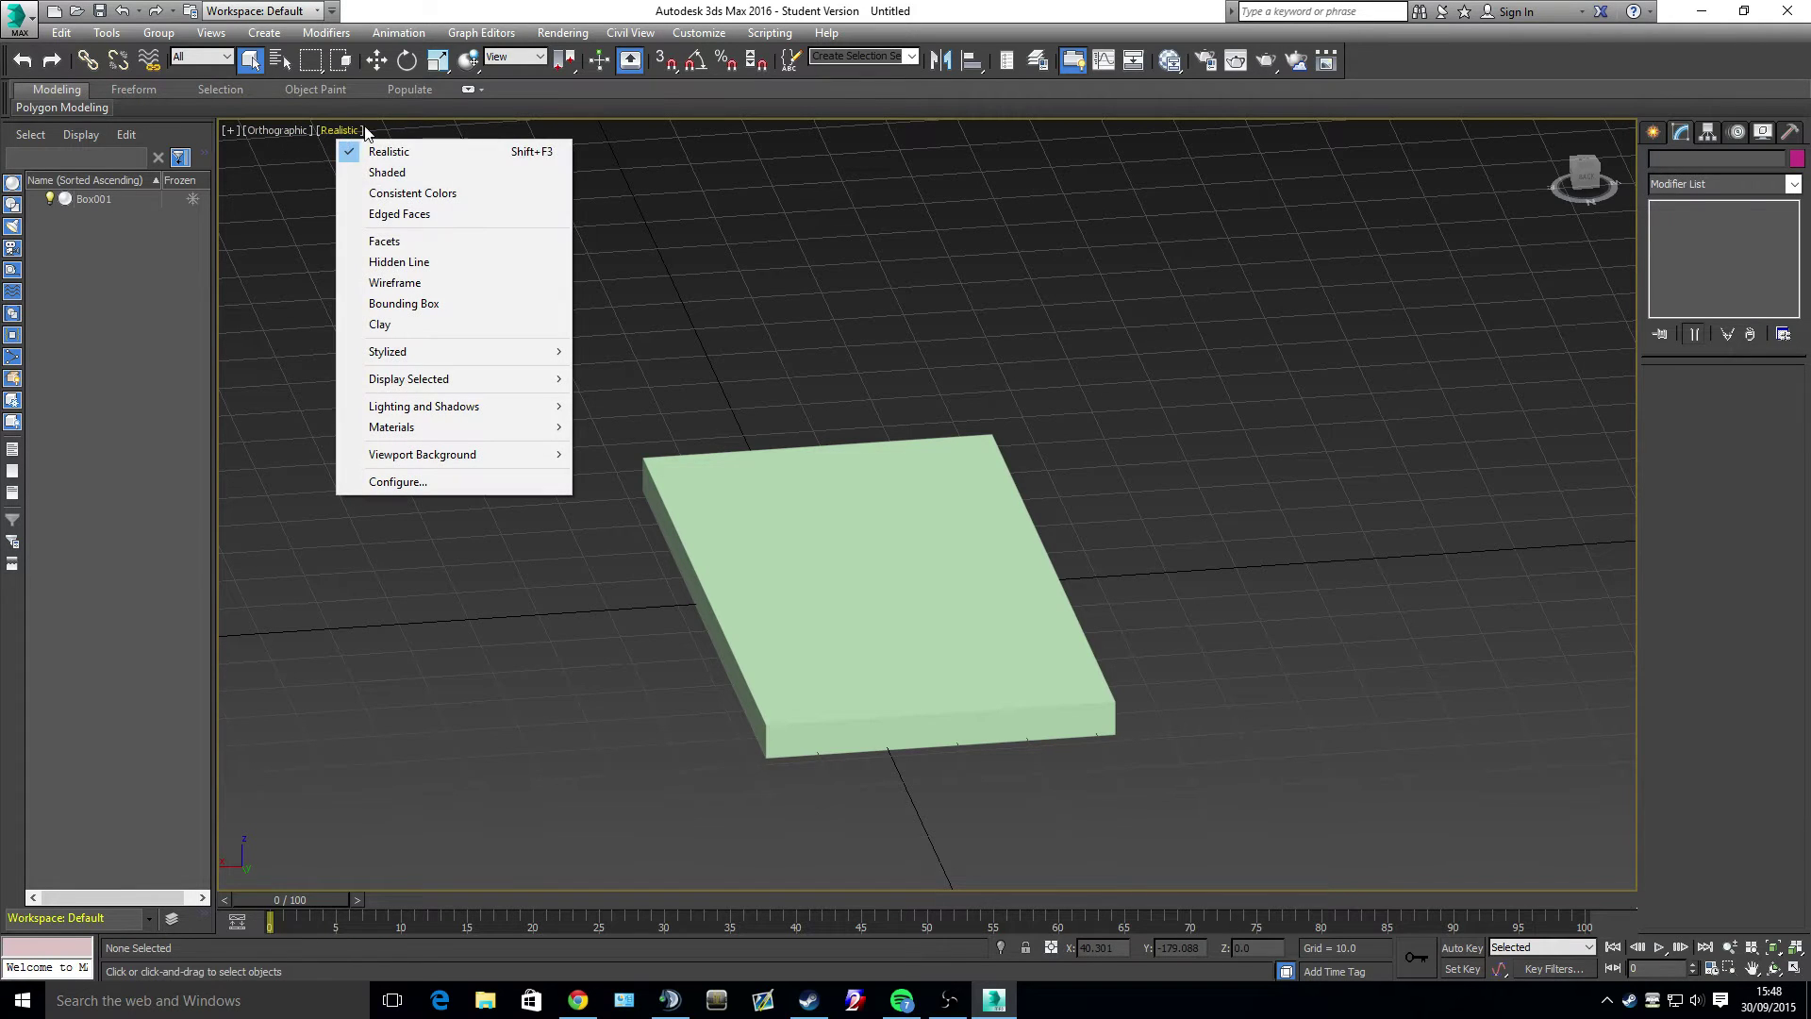
left_click(426, 174)
left_click(330, 135)
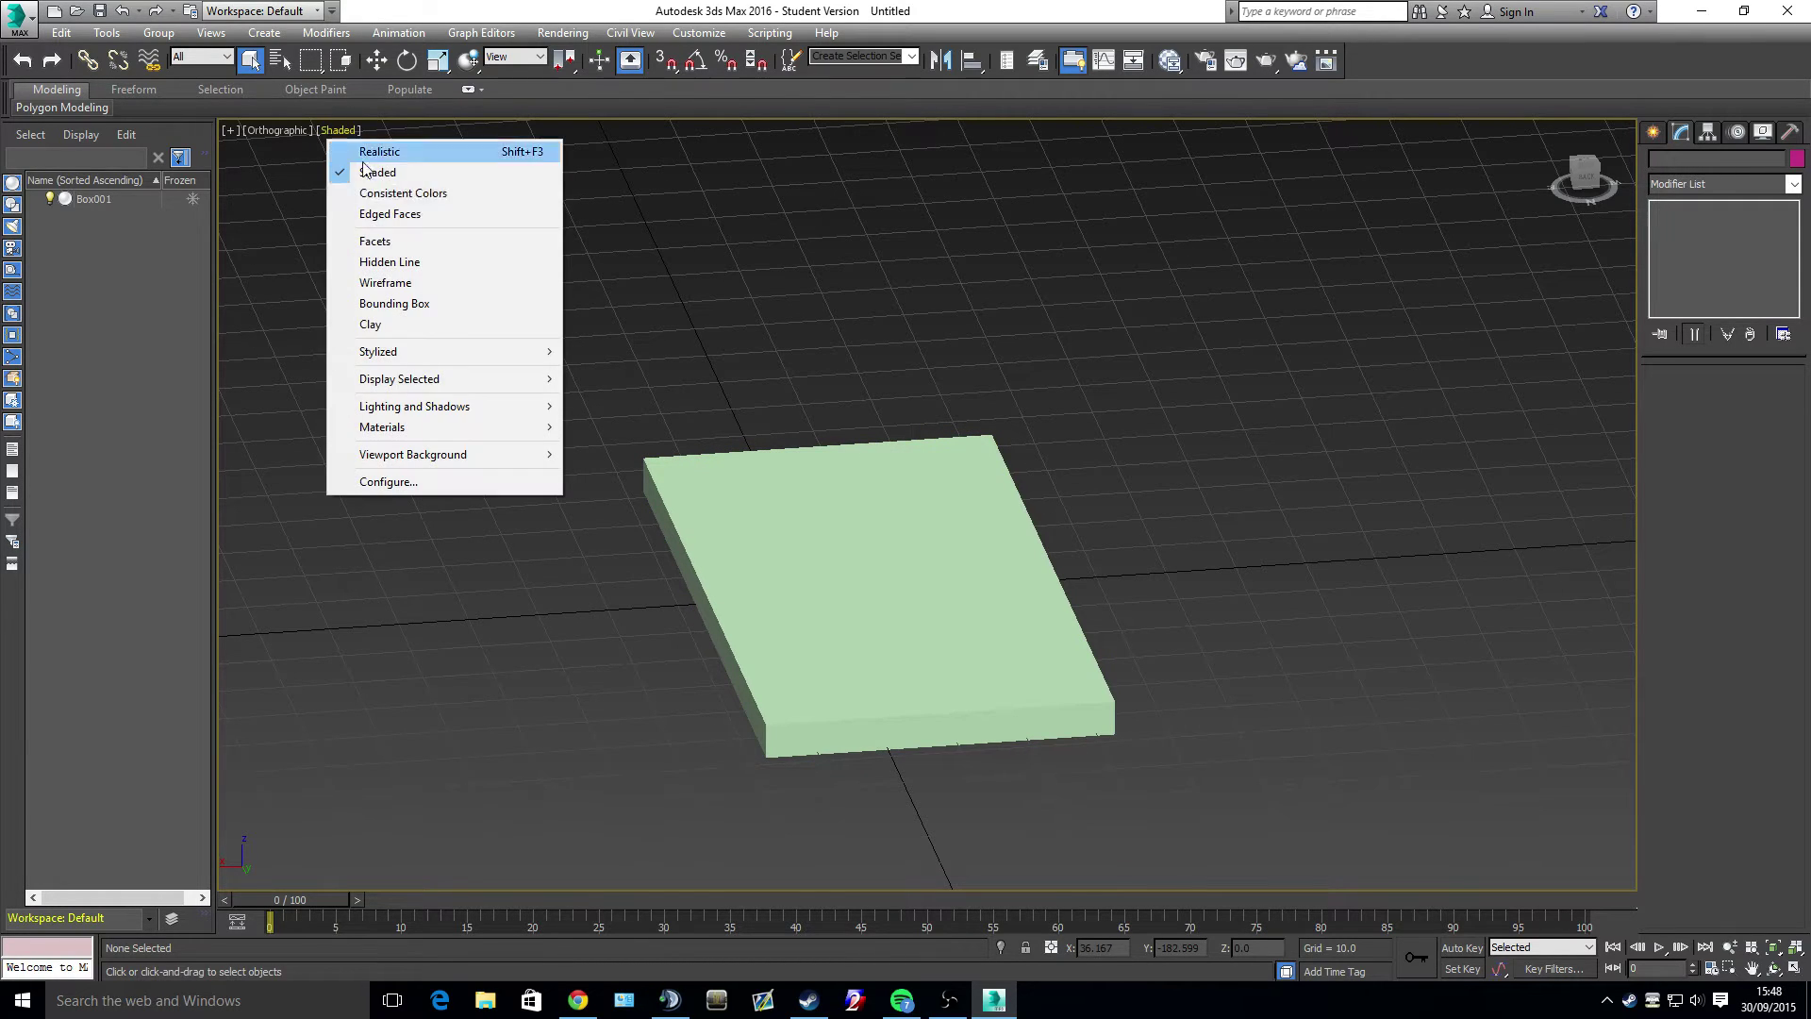
left_click(424, 195)
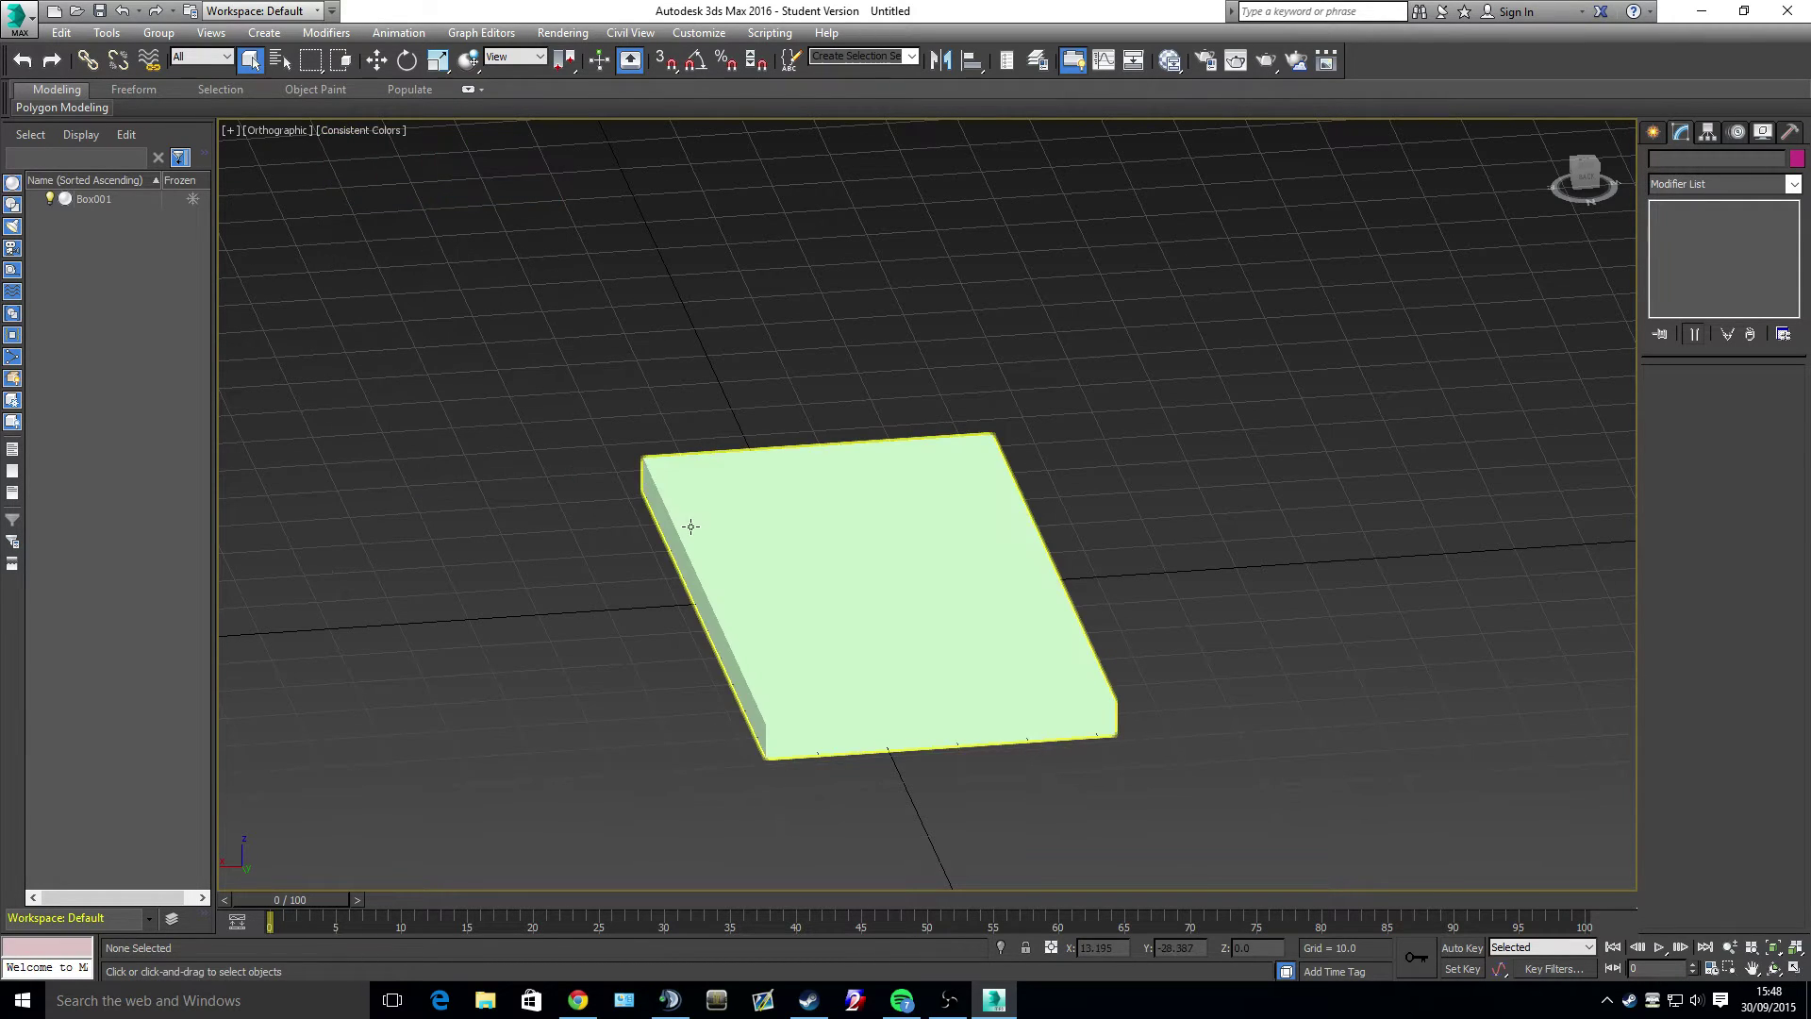
left_click(364, 133)
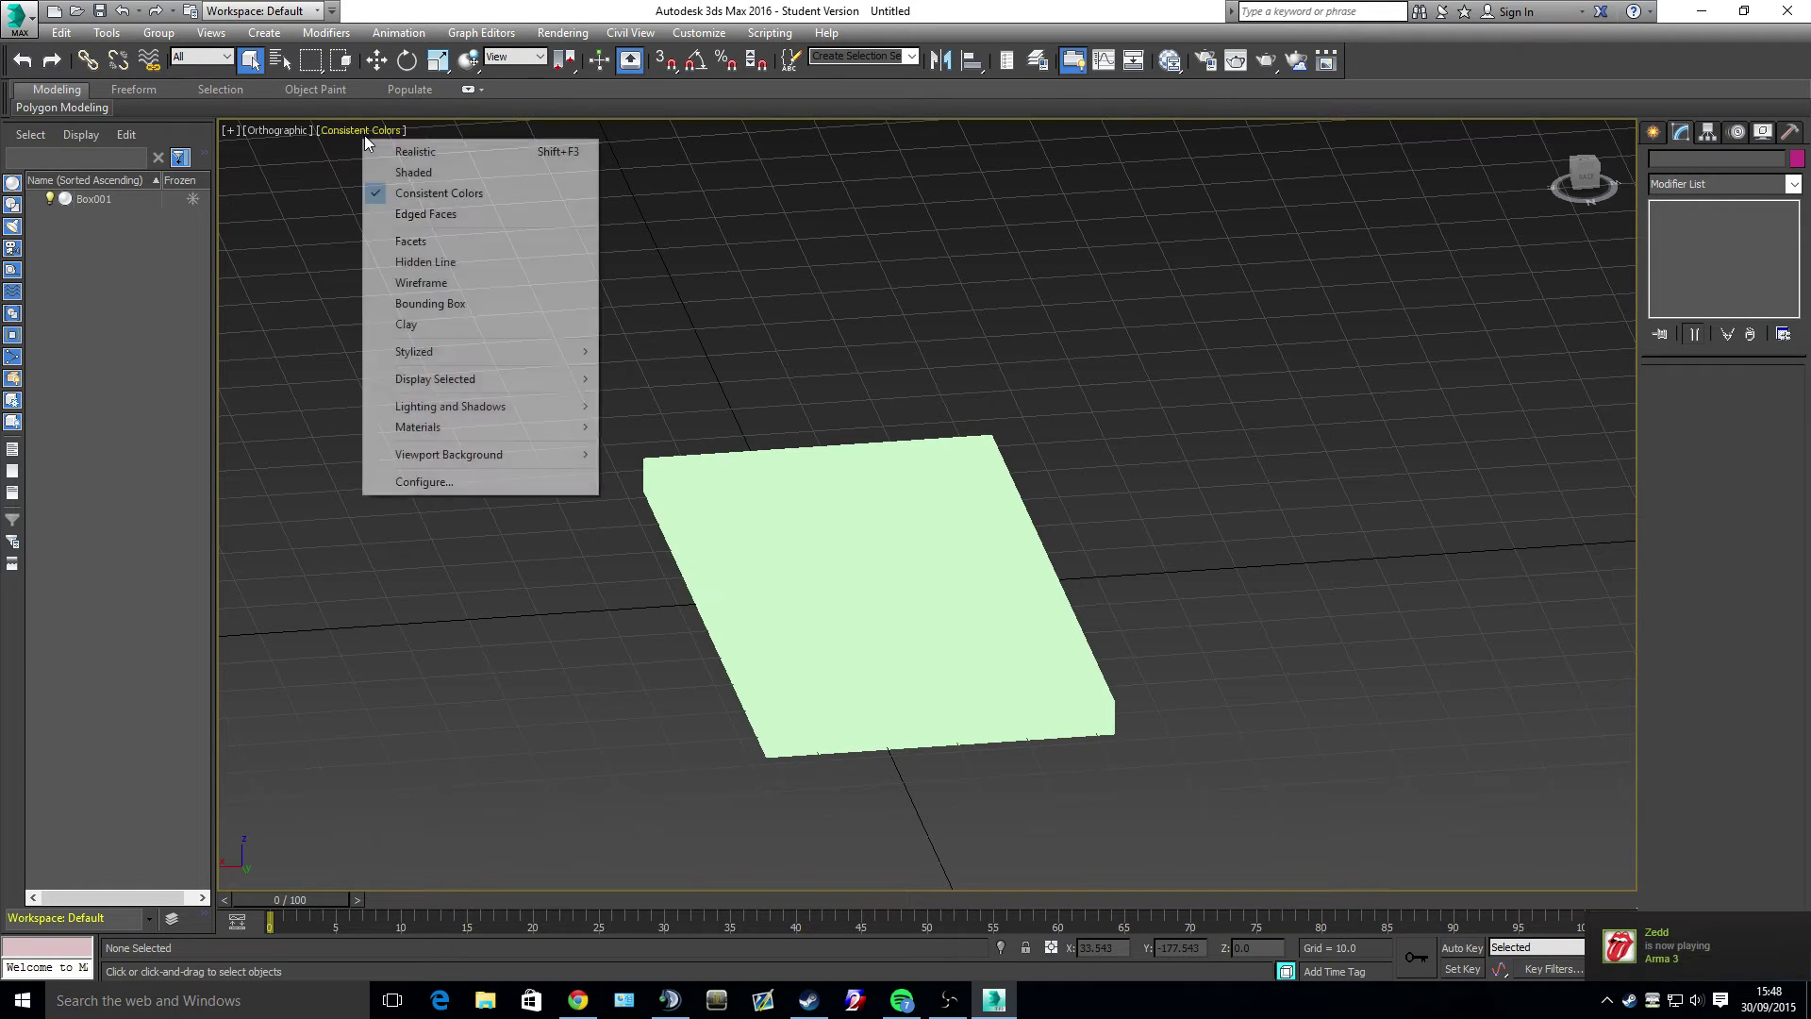
left_click(494, 216)
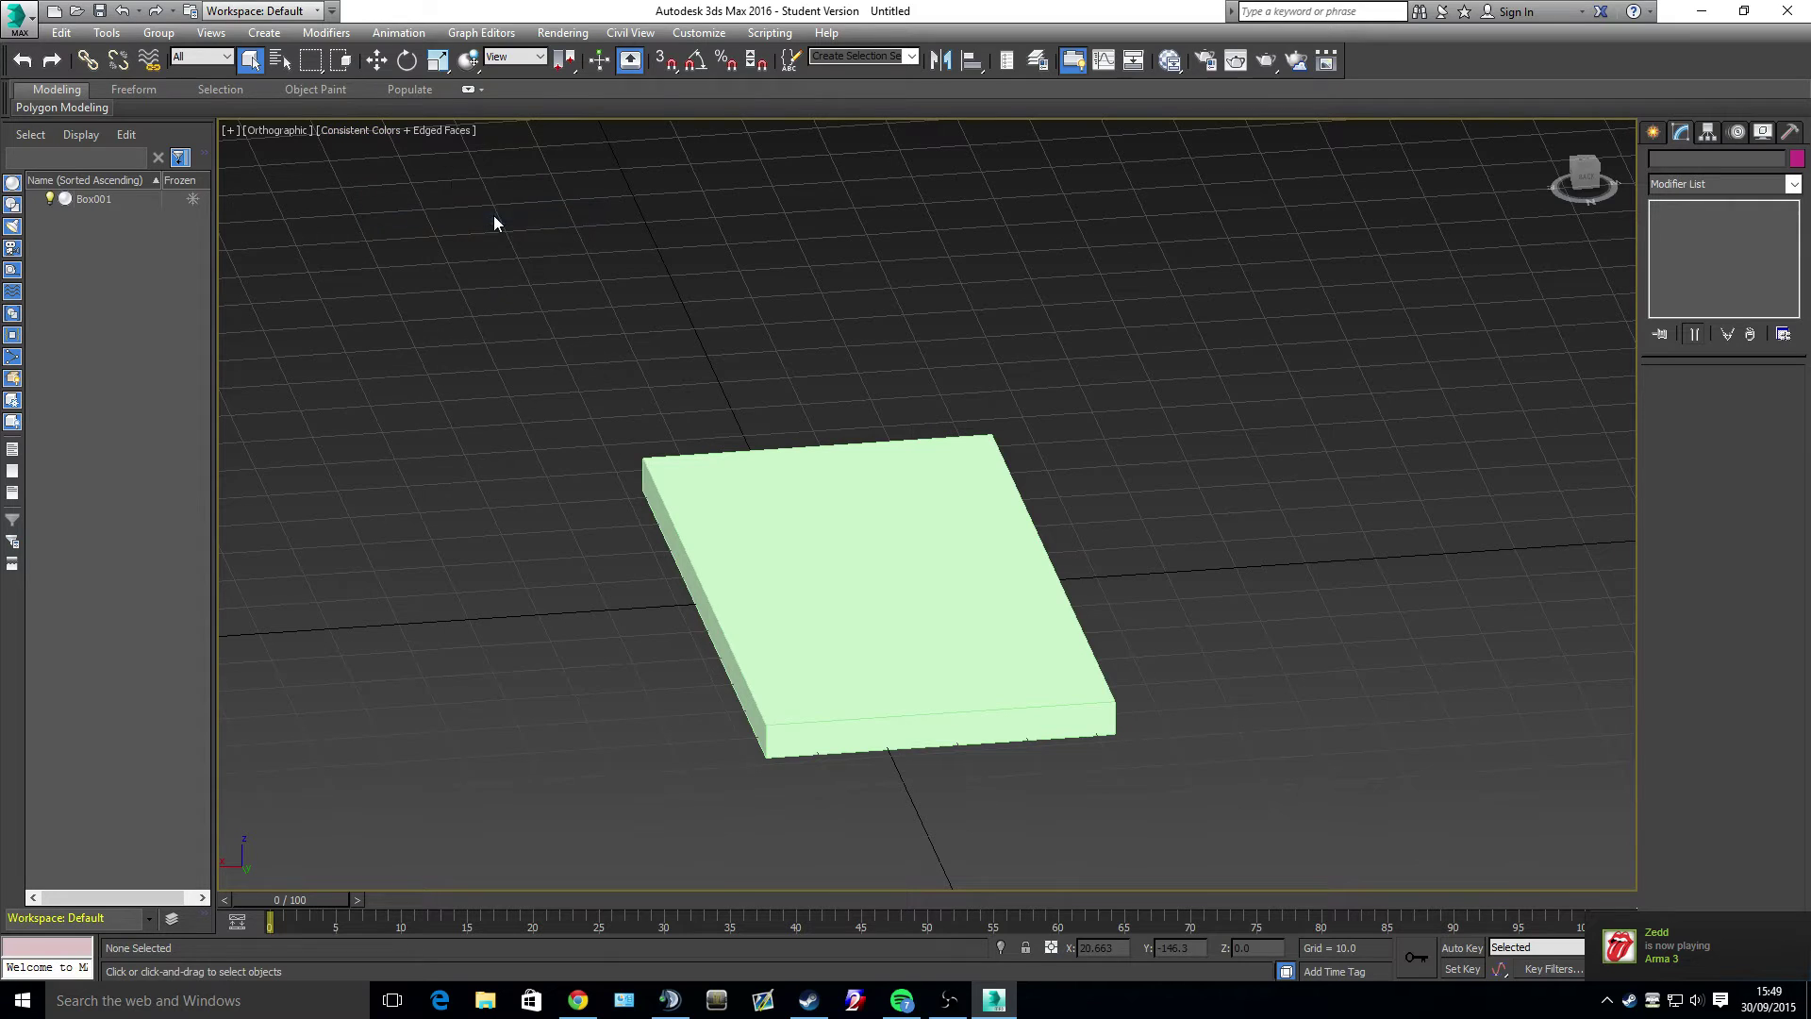
left_click(409, 134)
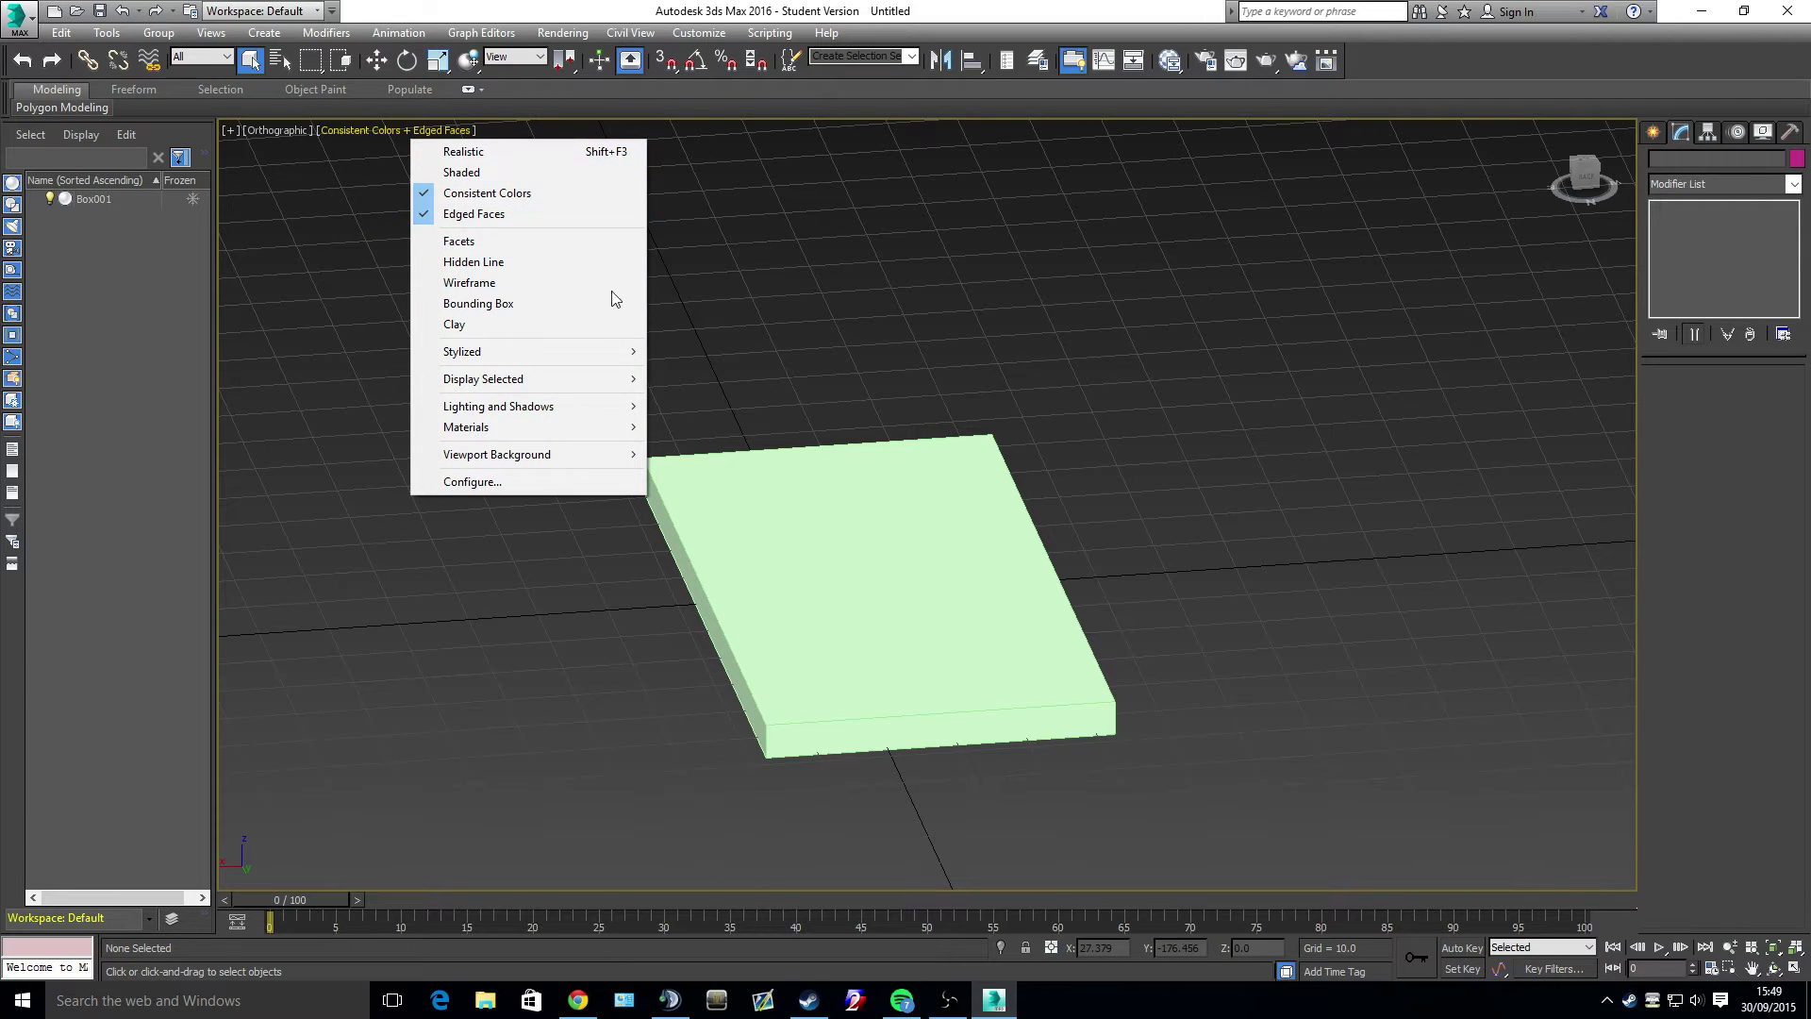
left_click(814, 524)
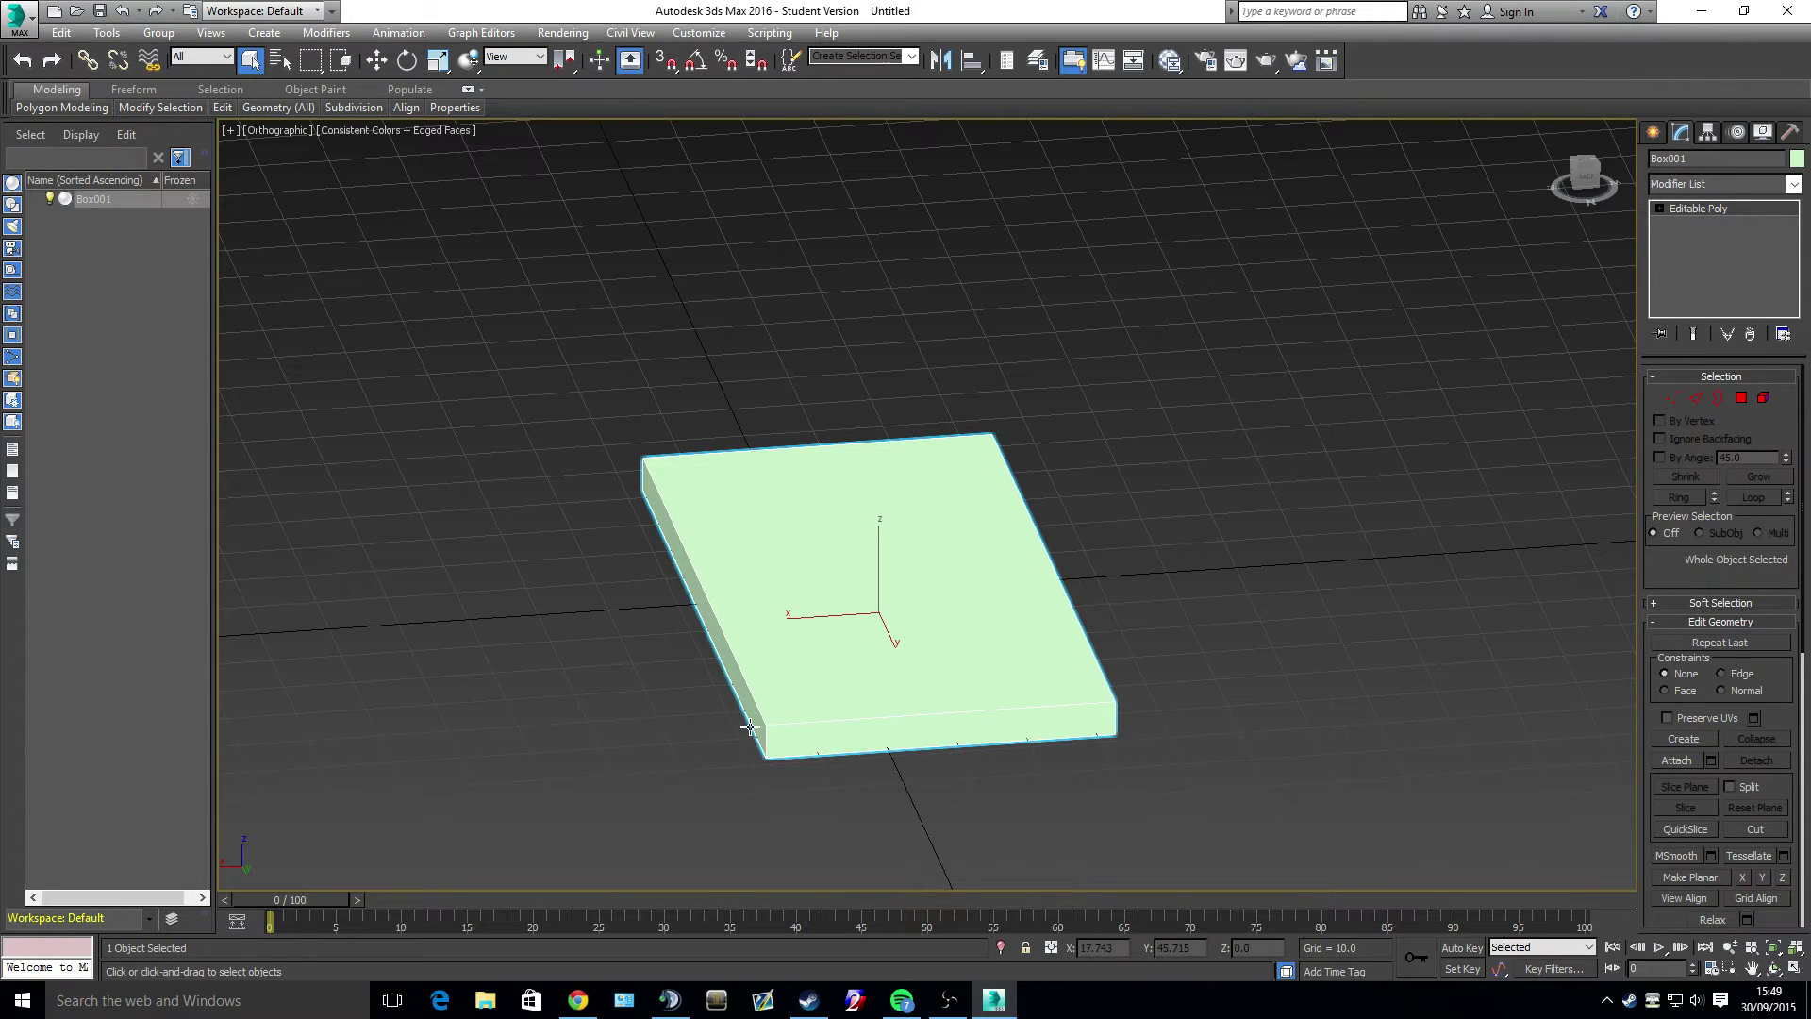
- Check the slab in Wireframe, then settle on Shaded with Edged Faces
left_click(353, 129)
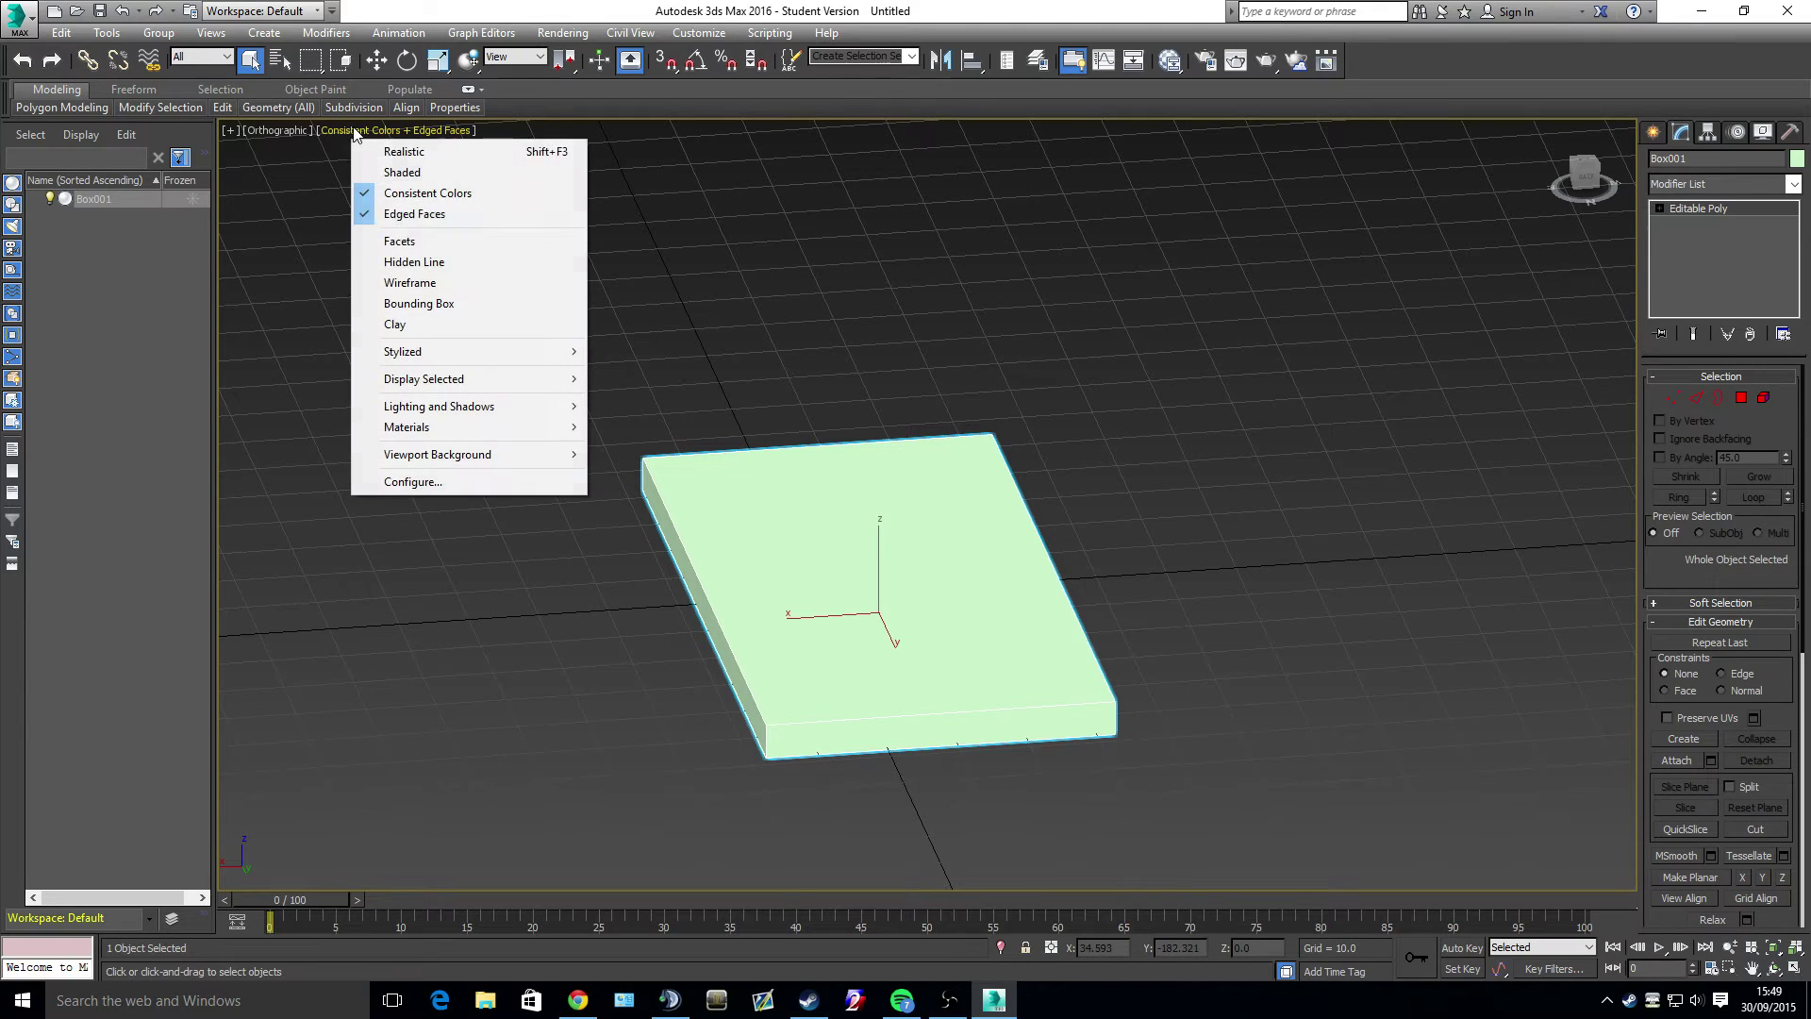
left_click(434, 291)
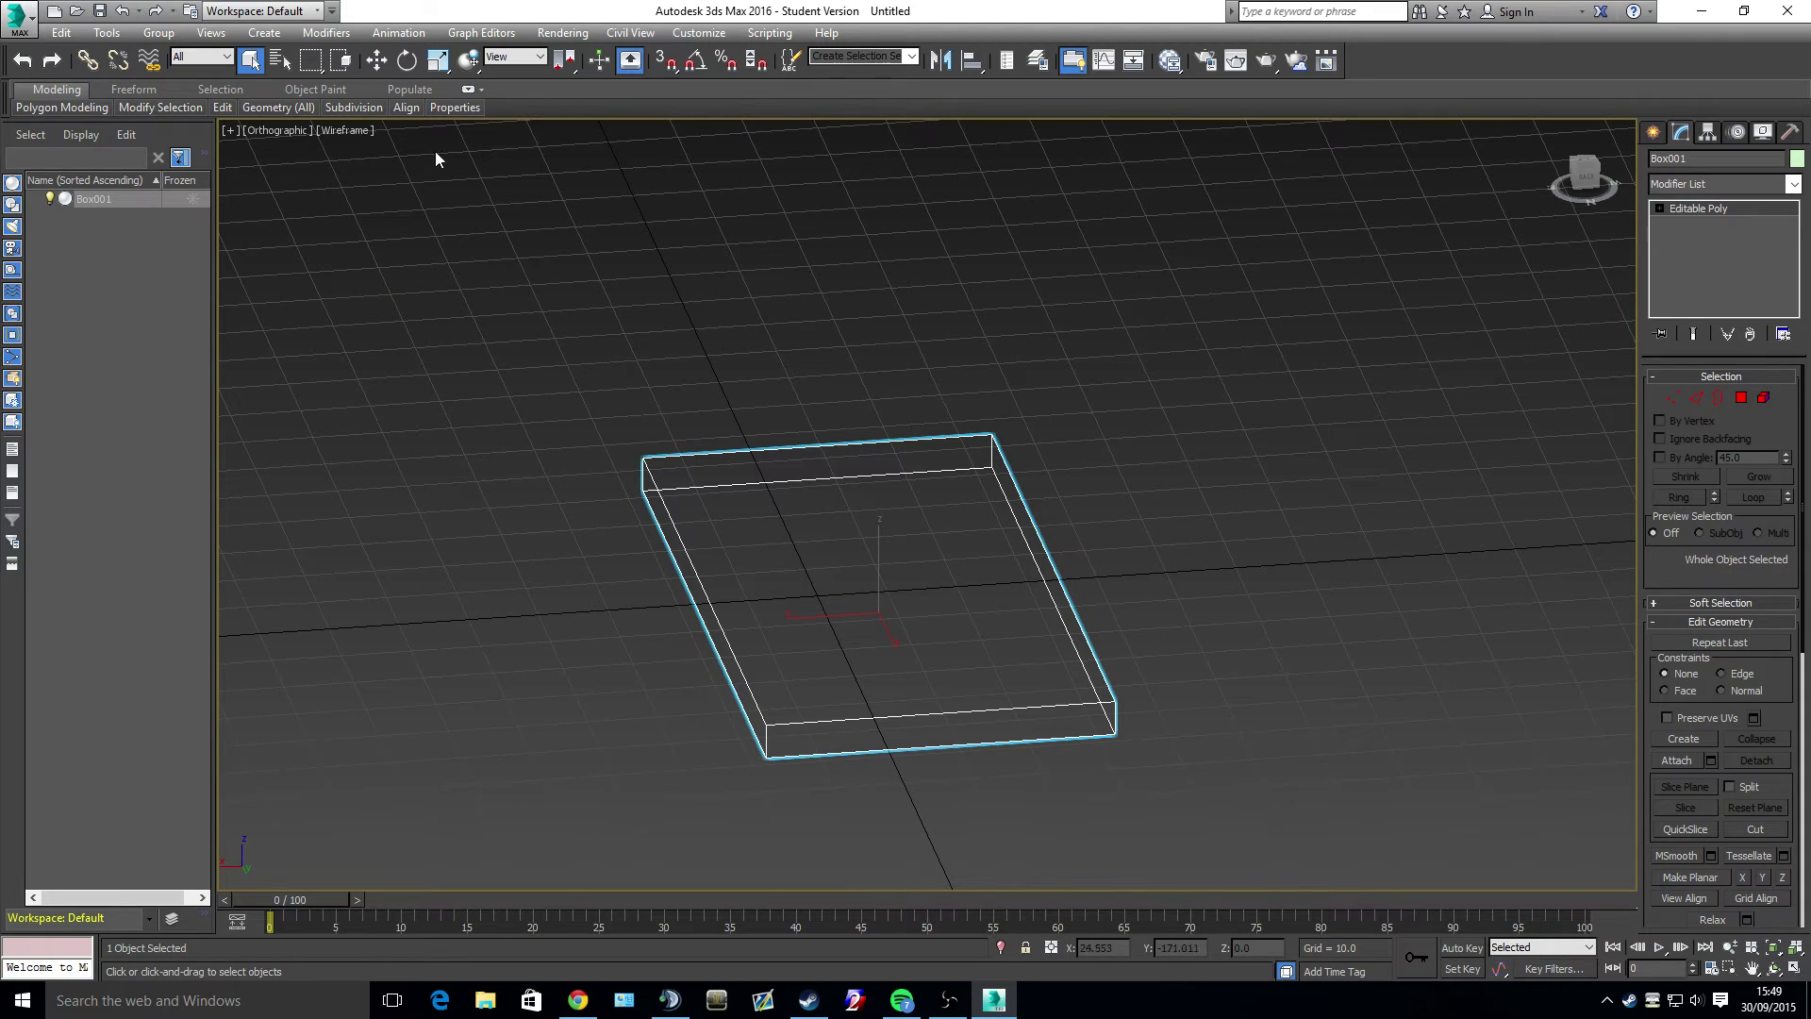
left_click(349, 129)
left_click(453, 173)
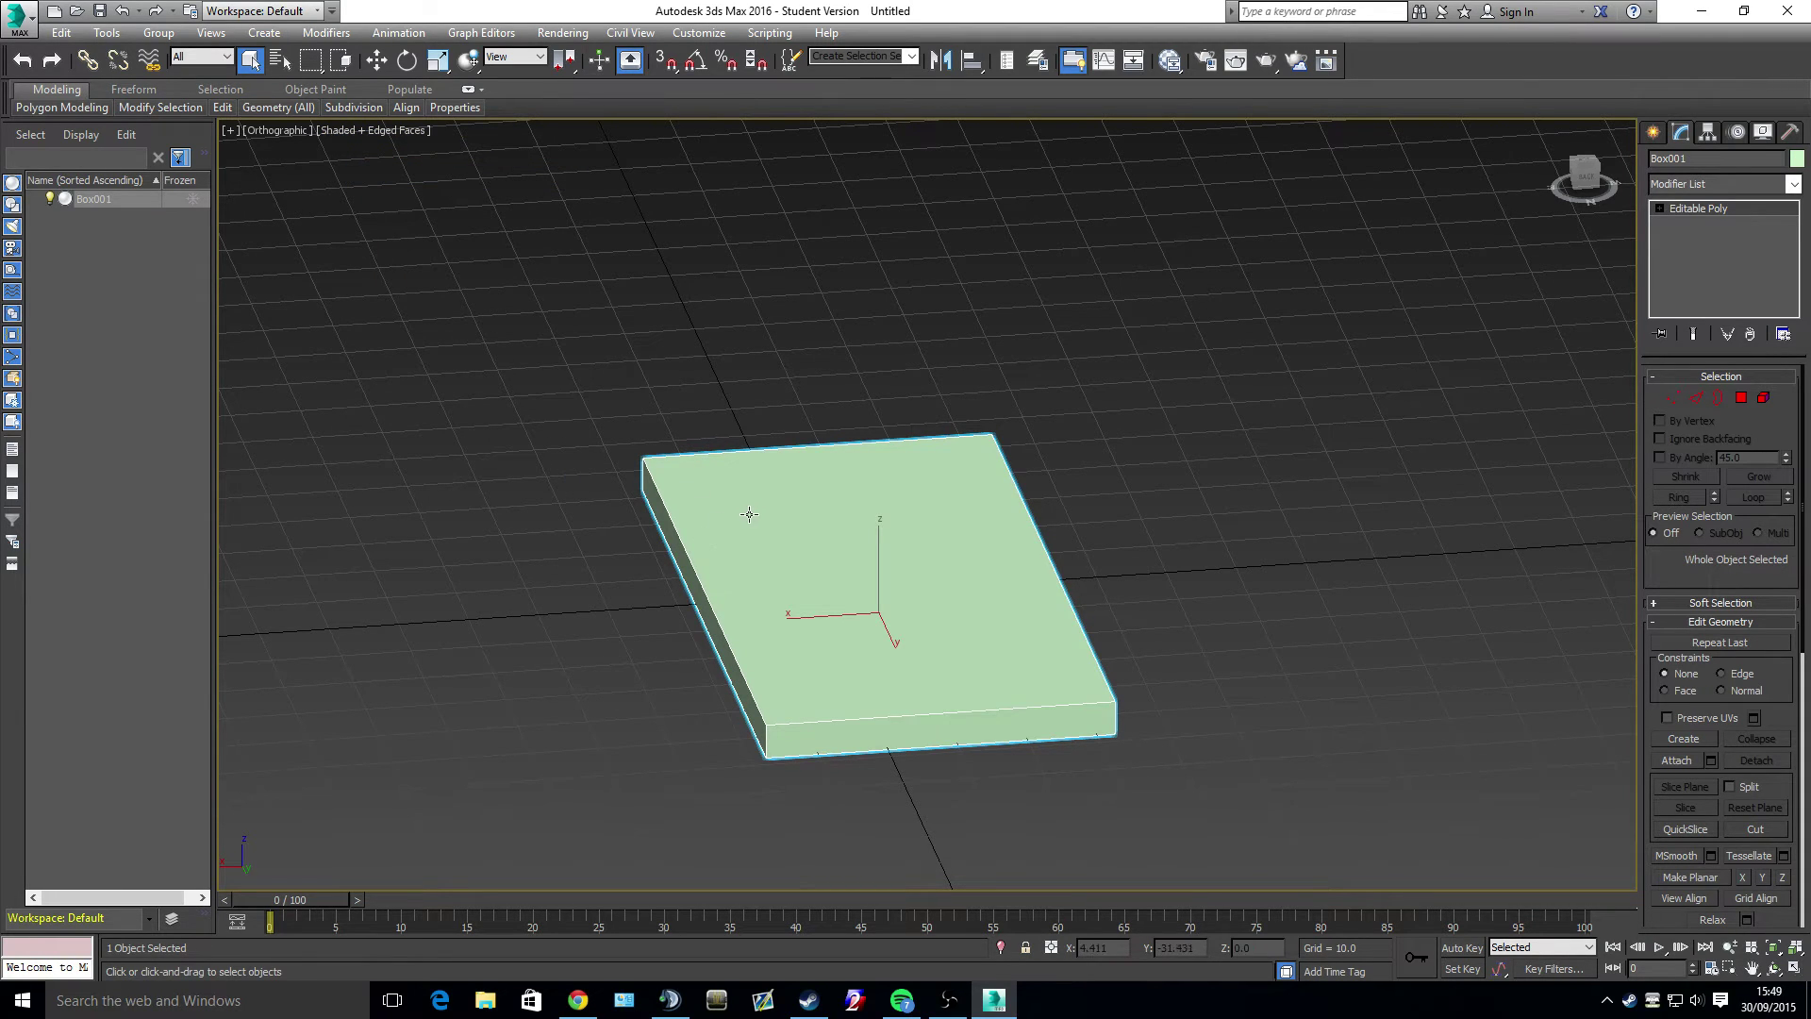
- Orbit to view the slab lengthwise and marquee-select its corner vertex pairs in Vertex mode
middle_click_drag(748, 510, 969, 556, "alt")
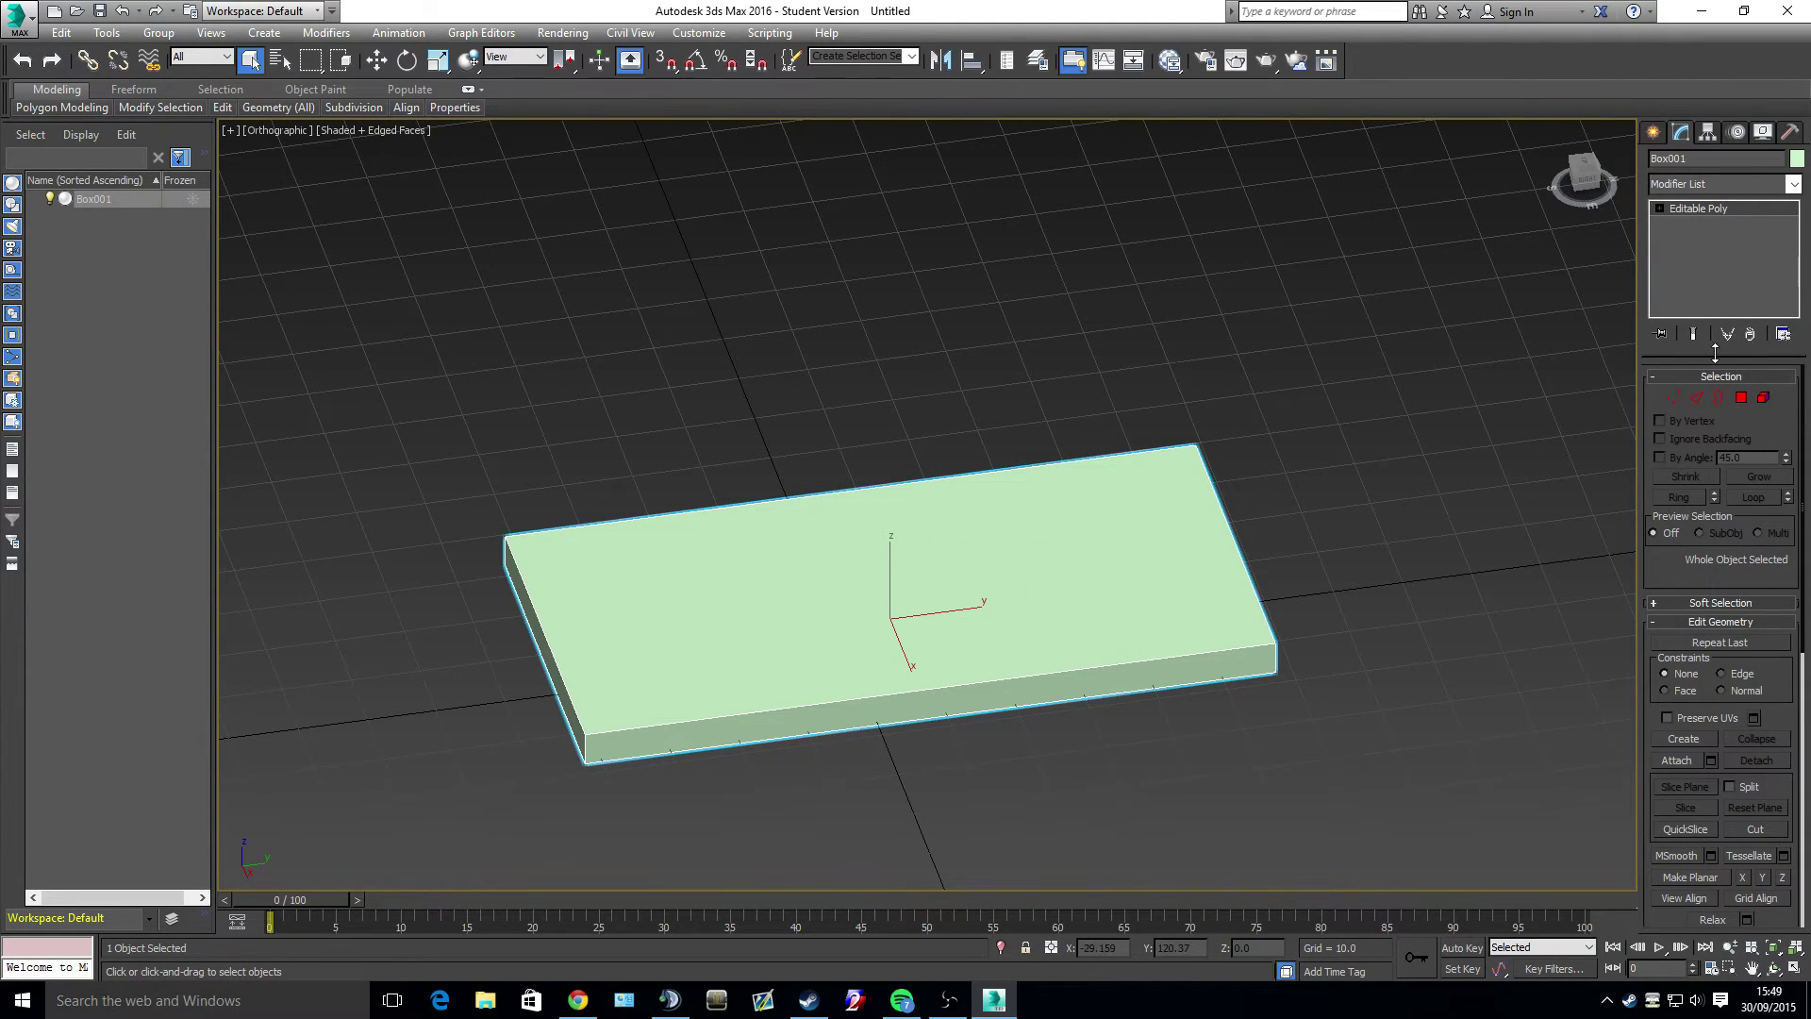
left_click(1674, 398)
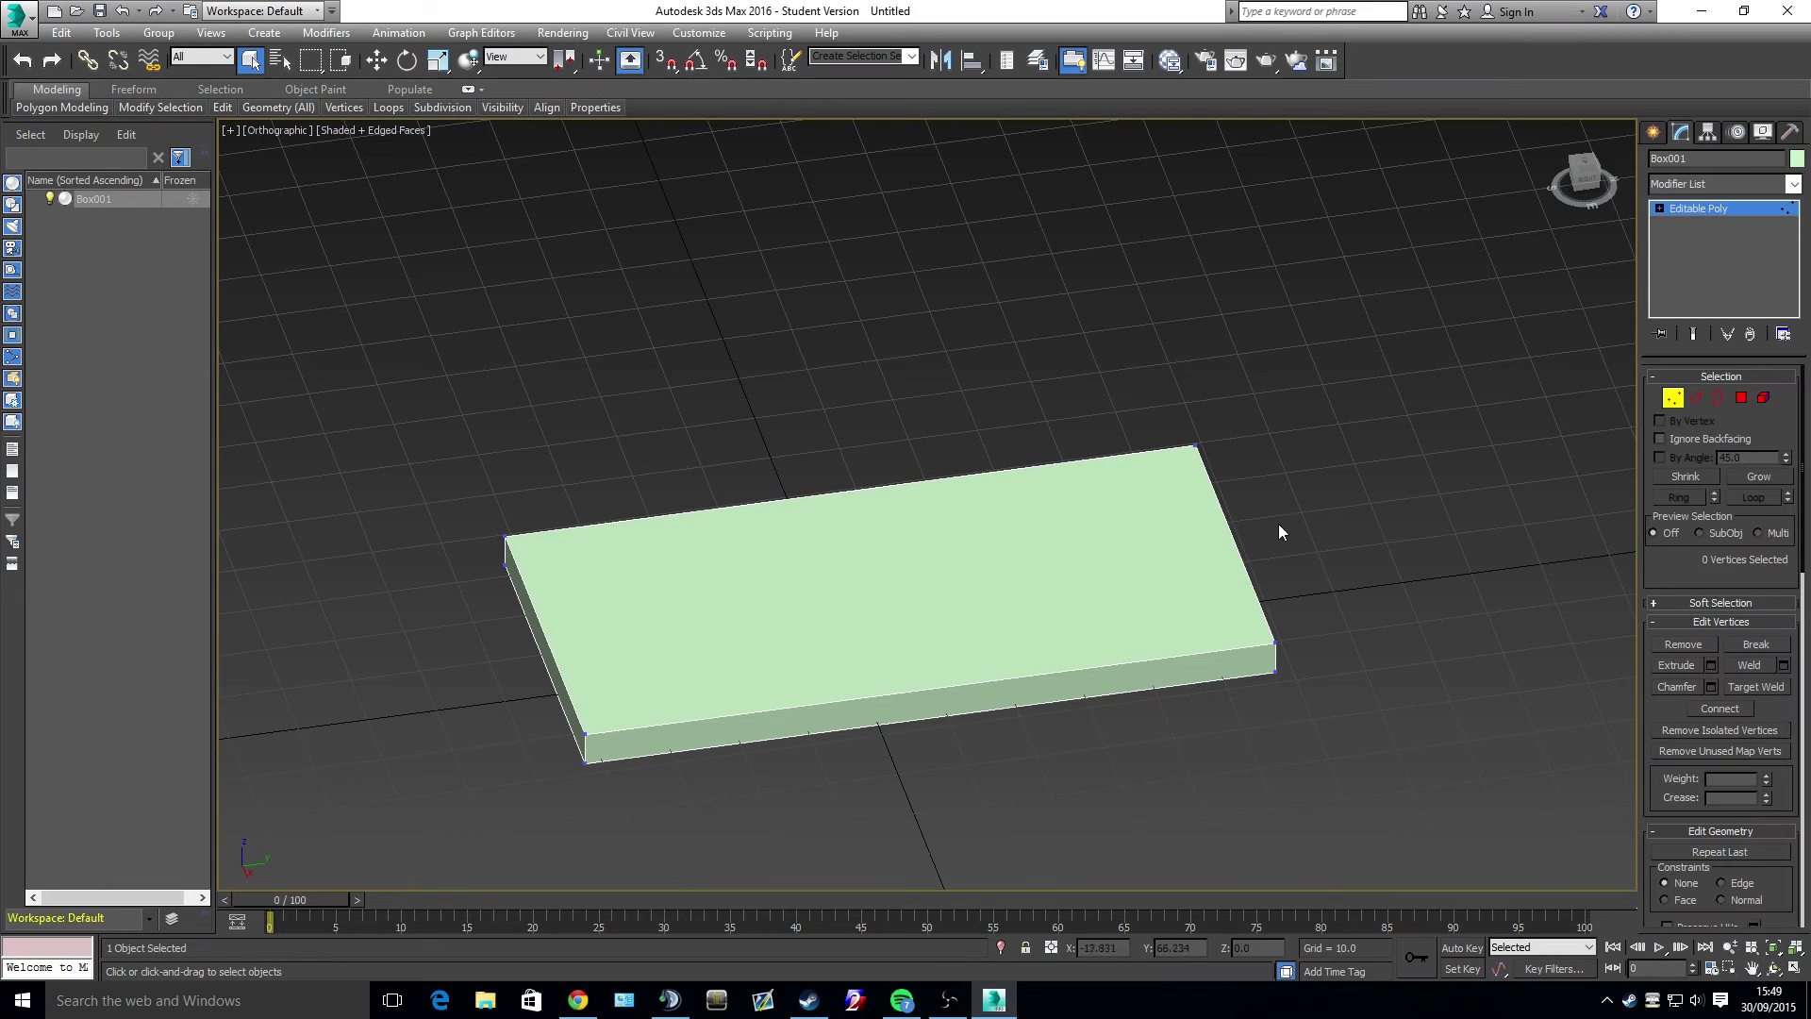
left_click_drag(1253, 532, 1253, 532)
left_click_drag(1319, 654, 1243, 715)
left_click_drag(646, 799, 686, 792)
left_click_drag(513, 596, 516, 585)
left_click(409, 426)
left_click_drag(410, 426, 521, 628)
- Pick individual left-end vertices, then reselect just the two left-corner vertices
left_click(504, 536)
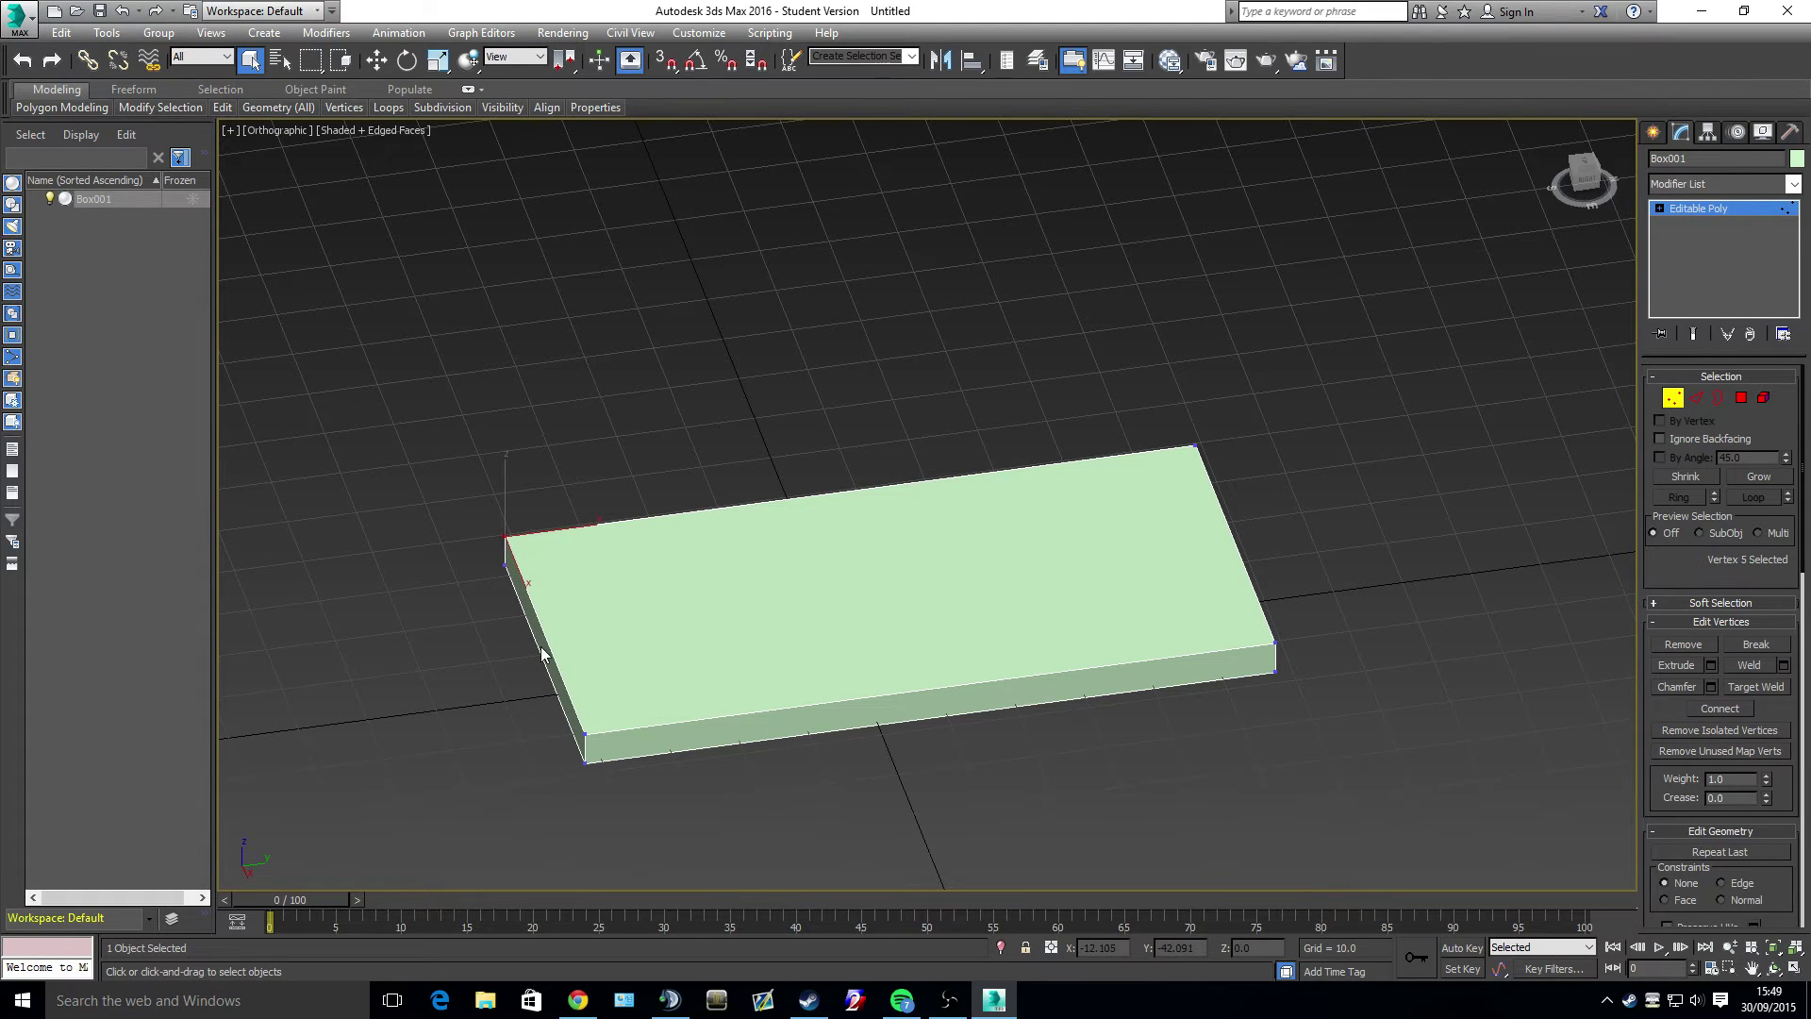
left_click(584, 734, "ctrl")
left_click(505, 565, "ctrl")
left_click_drag(672, 843, 671, 844)
left_click(518, 484)
left_click_drag(486, 502, 530, 592)
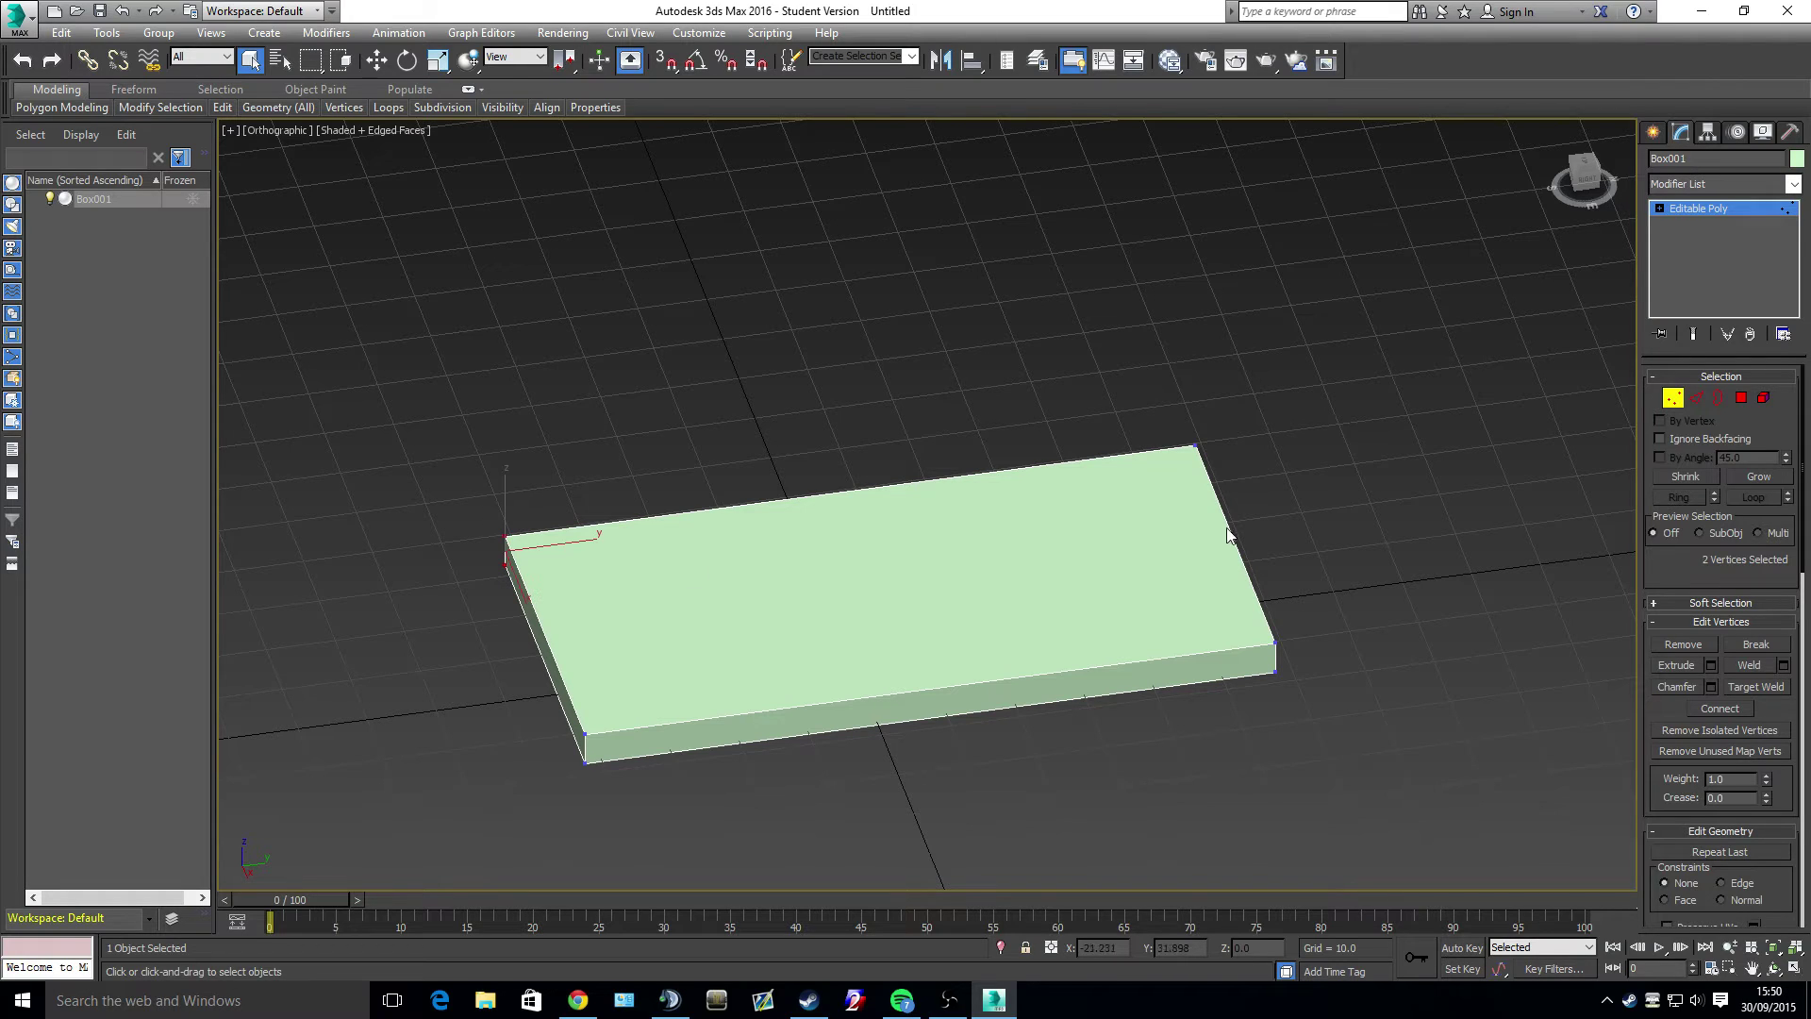
- In Edge mode, select an edge on each end of the slab, then switch to Border mode
left_click(1705, 401)
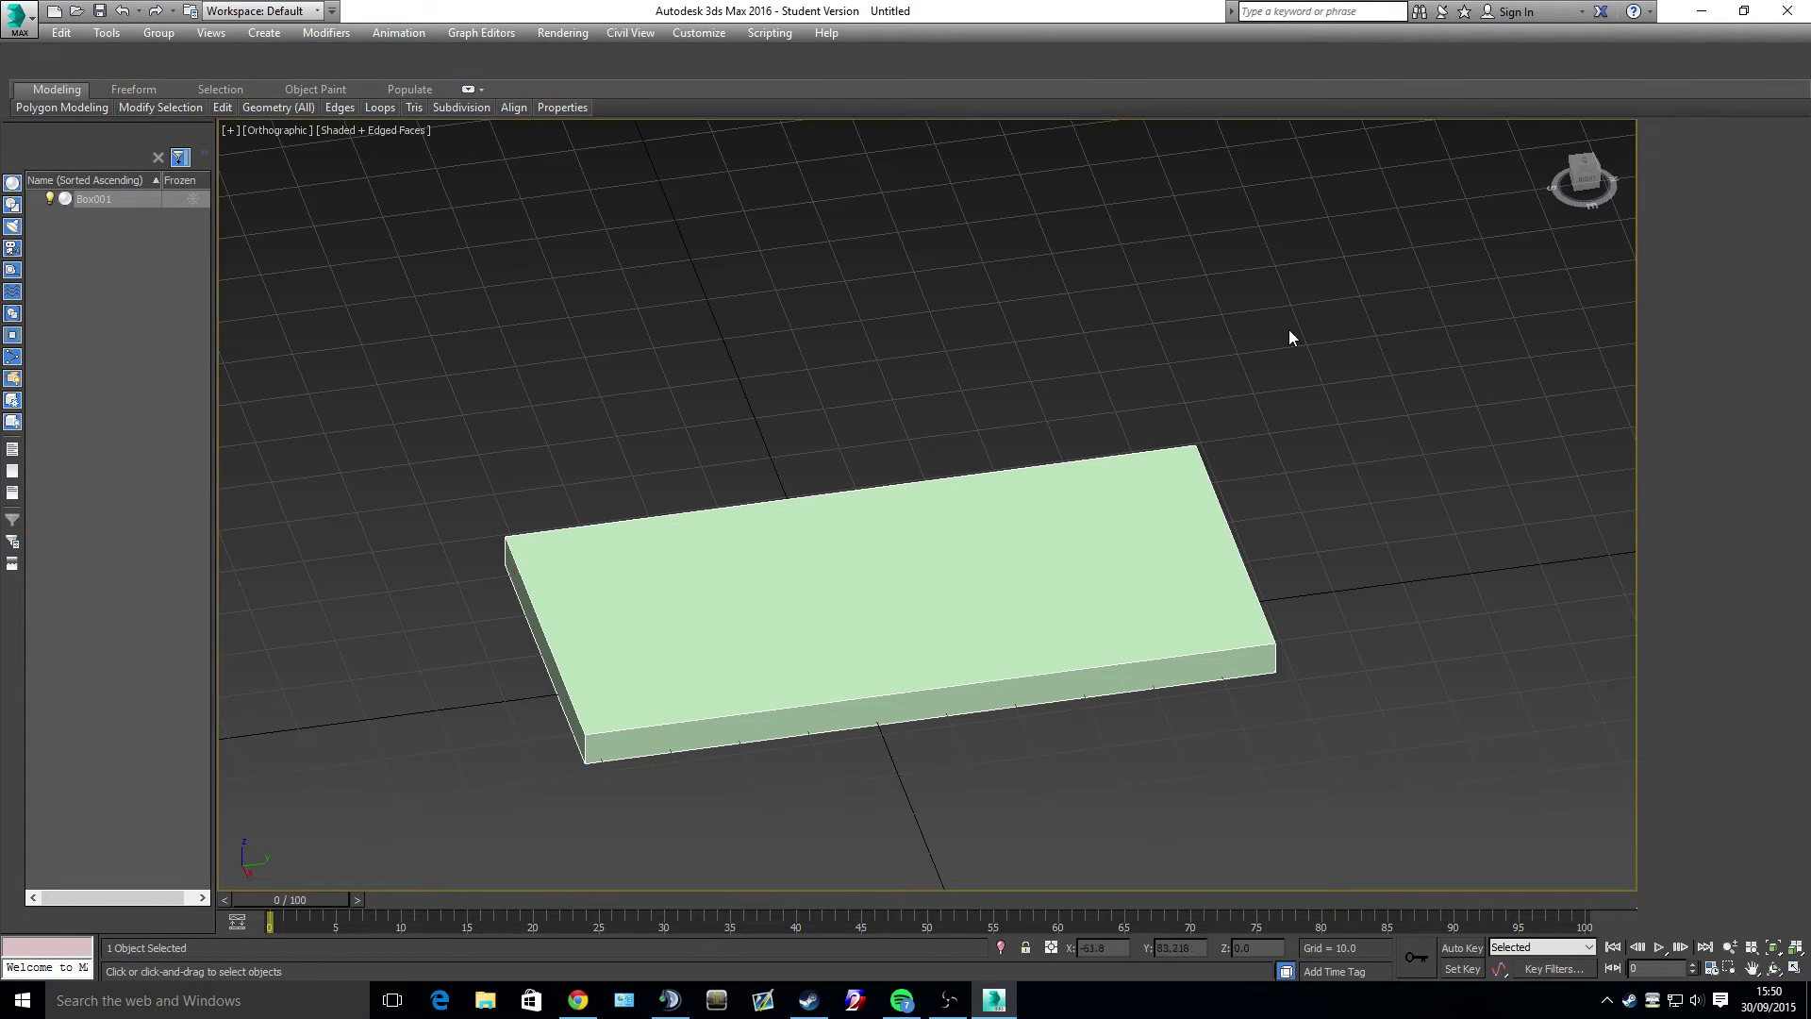
left_click(553, 658)
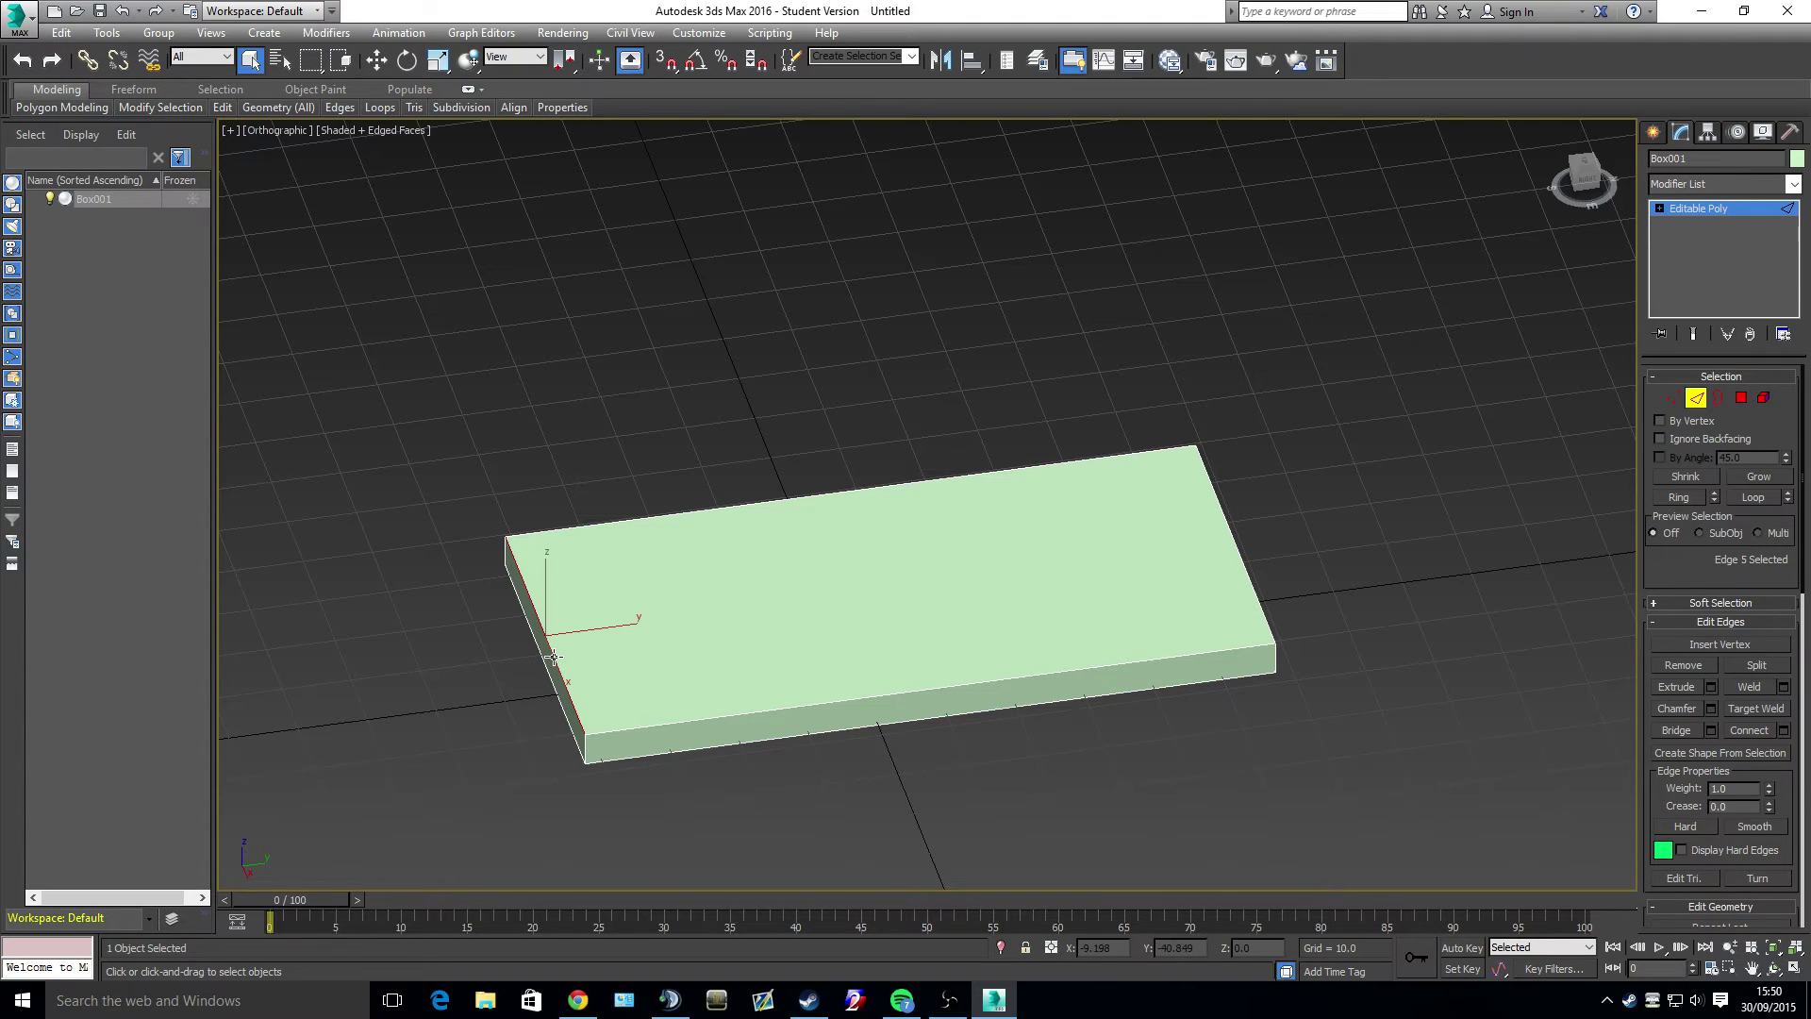
left_click(1245, 568)
middle_click_drag(718, 643, 803, 626, "alt")
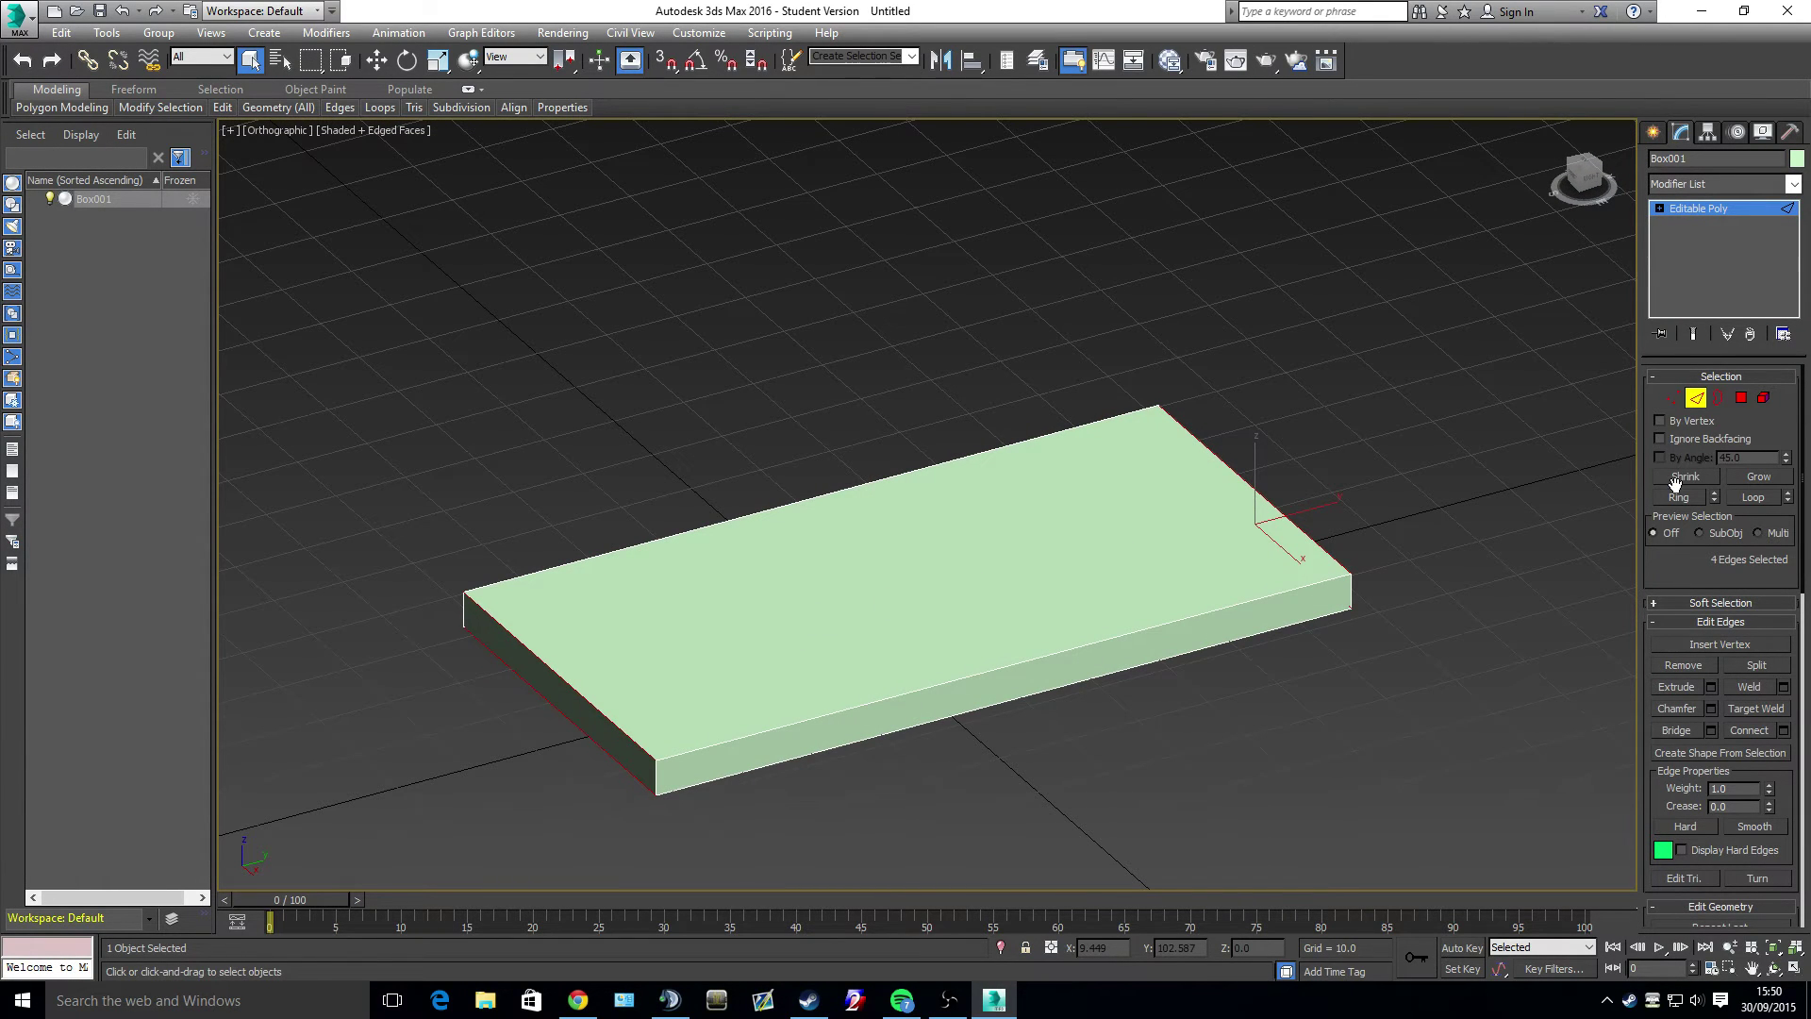
left_click(1720, 398)
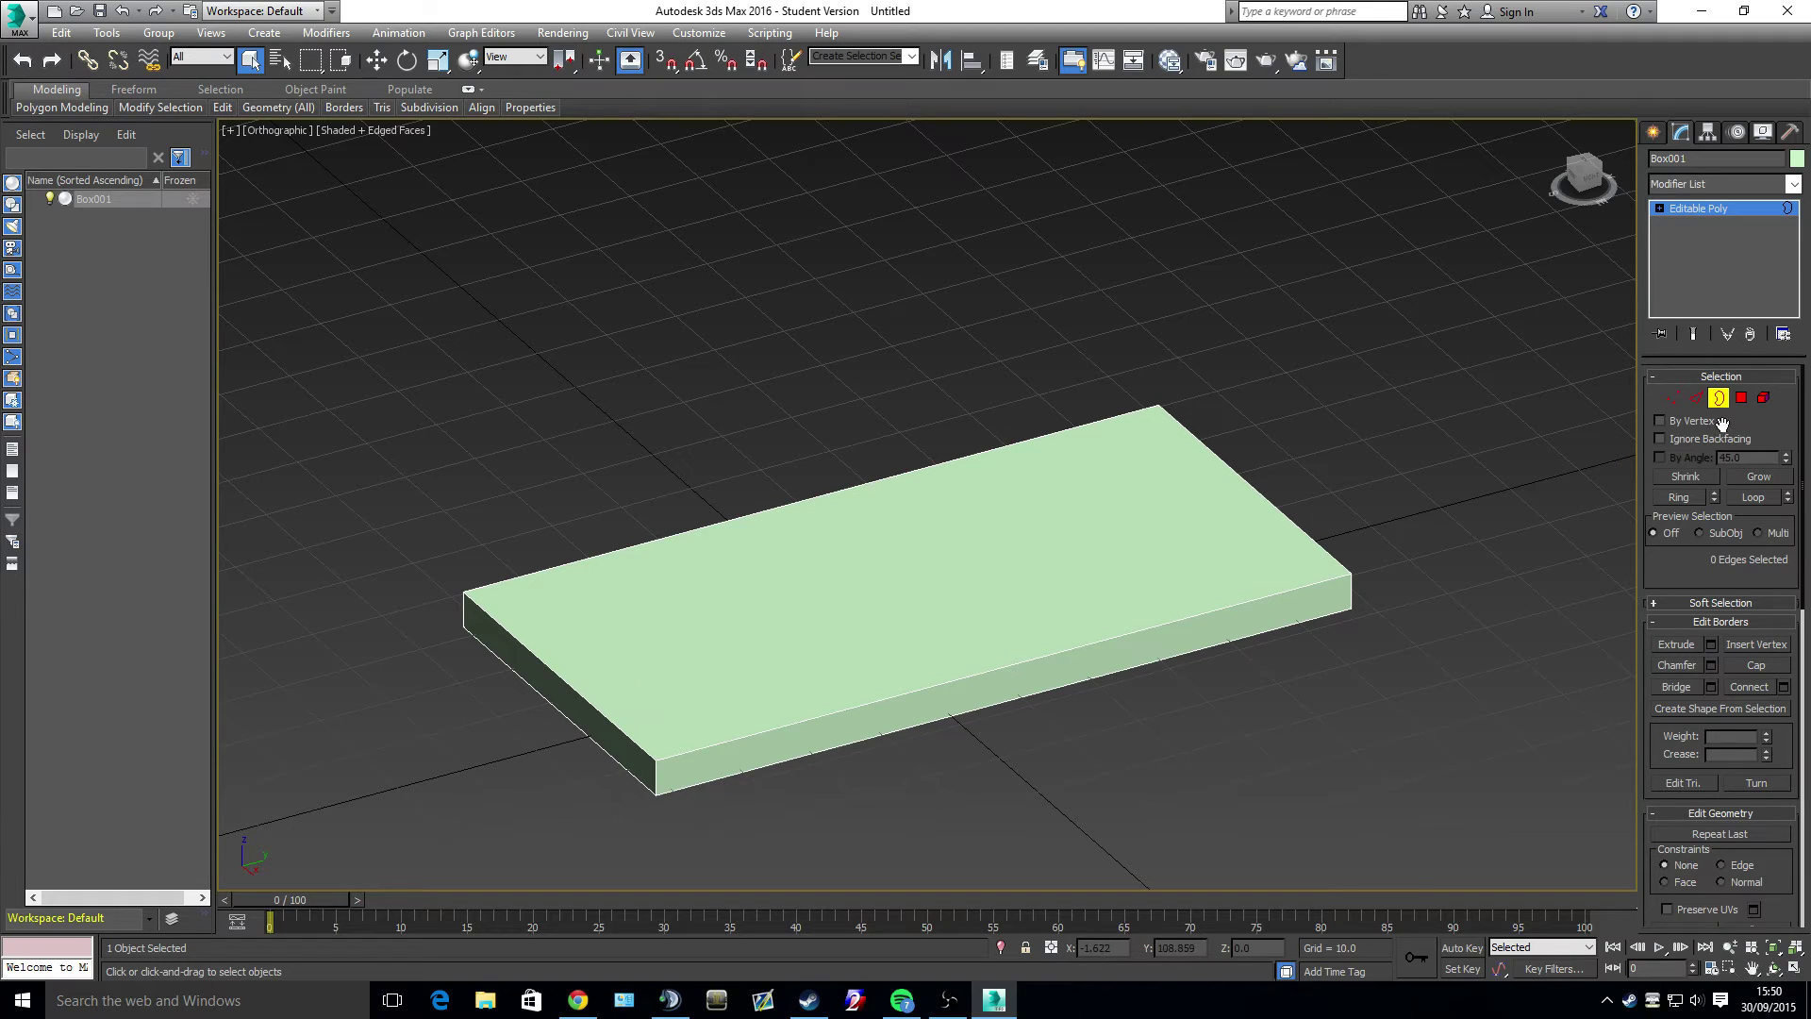
- In Polygon mode, select the top, front and left faces in turn, ending on the top face
left_click(1742, 398)
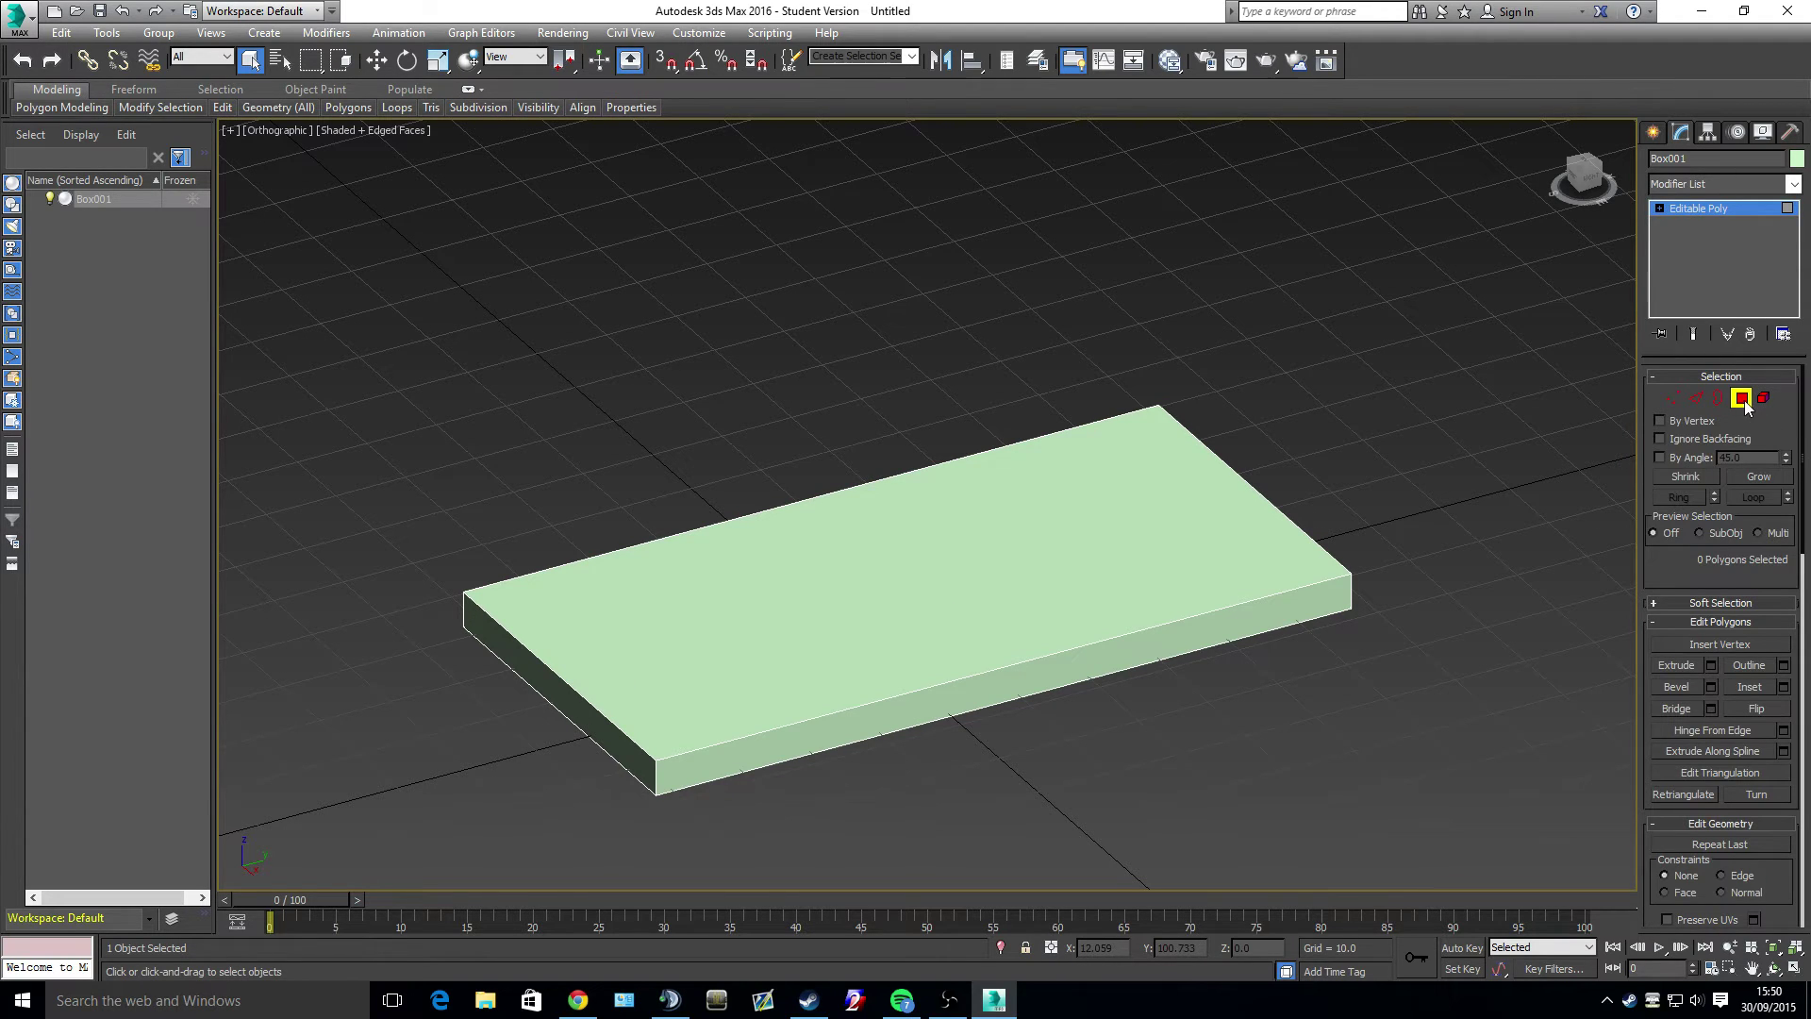
left_click(1022, 538)
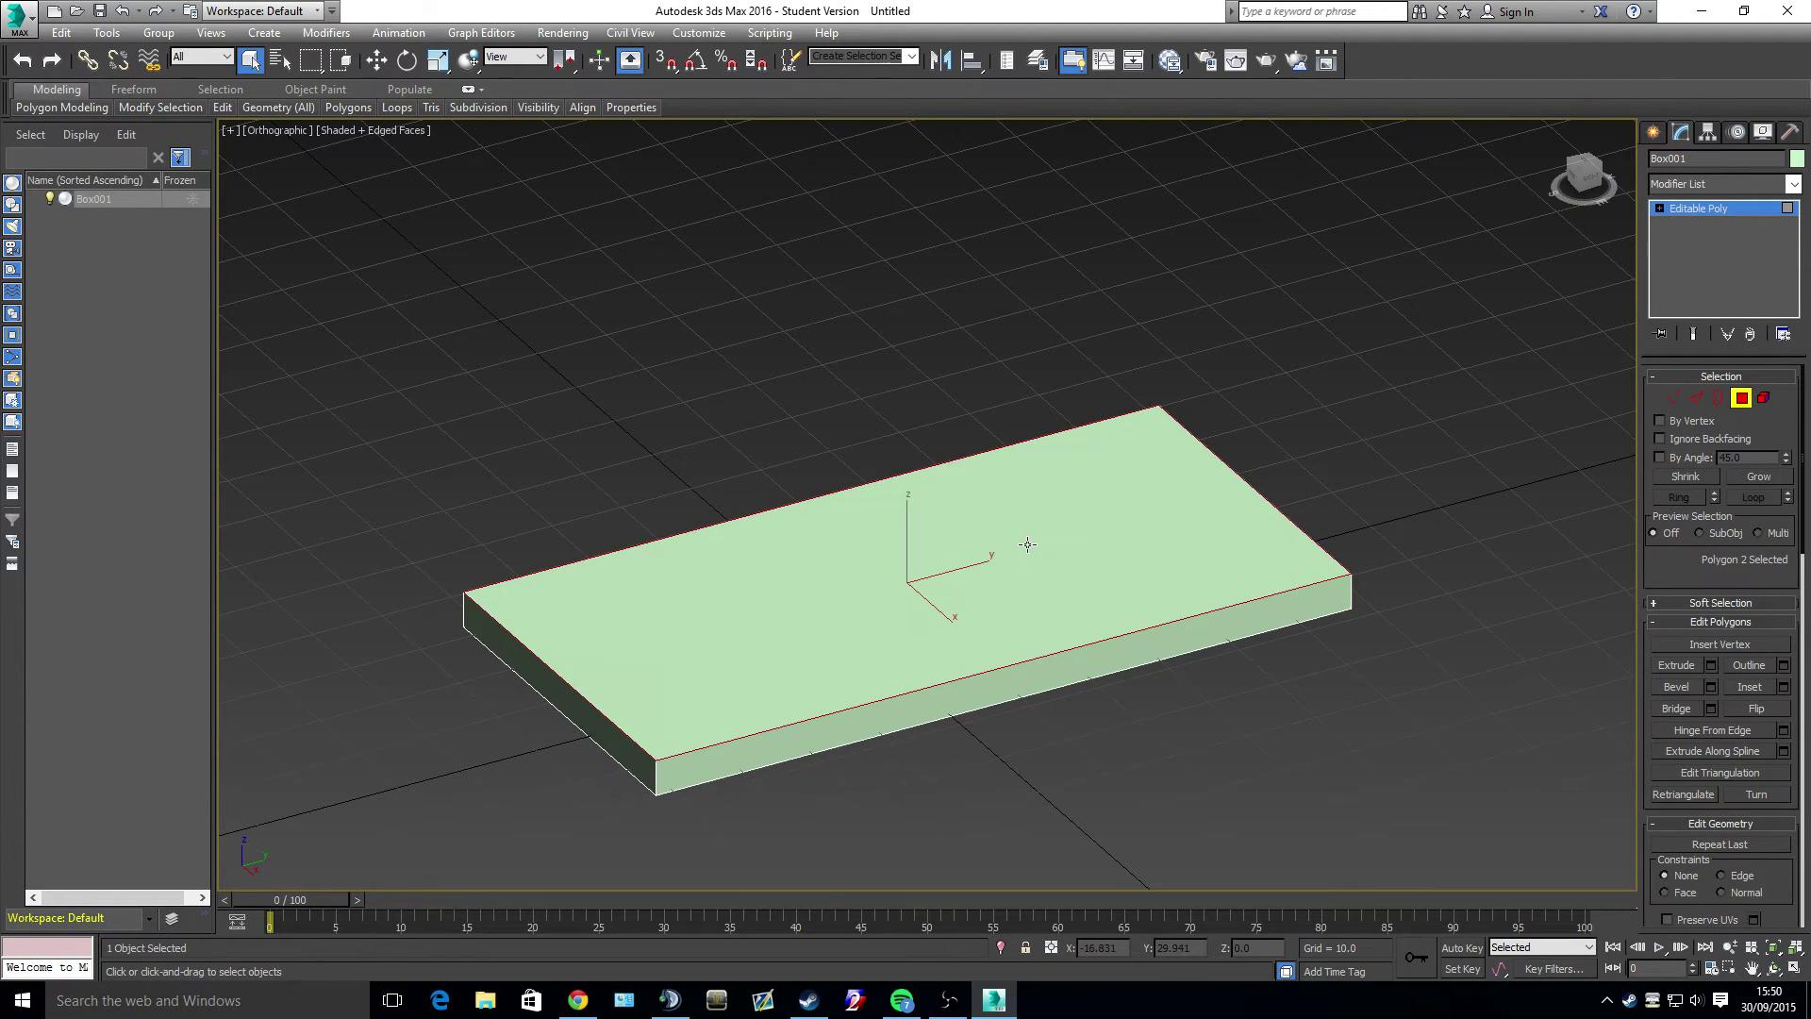
left_click(967, 690)
left_click(934, 621)
left_click(622, 737)
left_click(917, 624)
key("w")
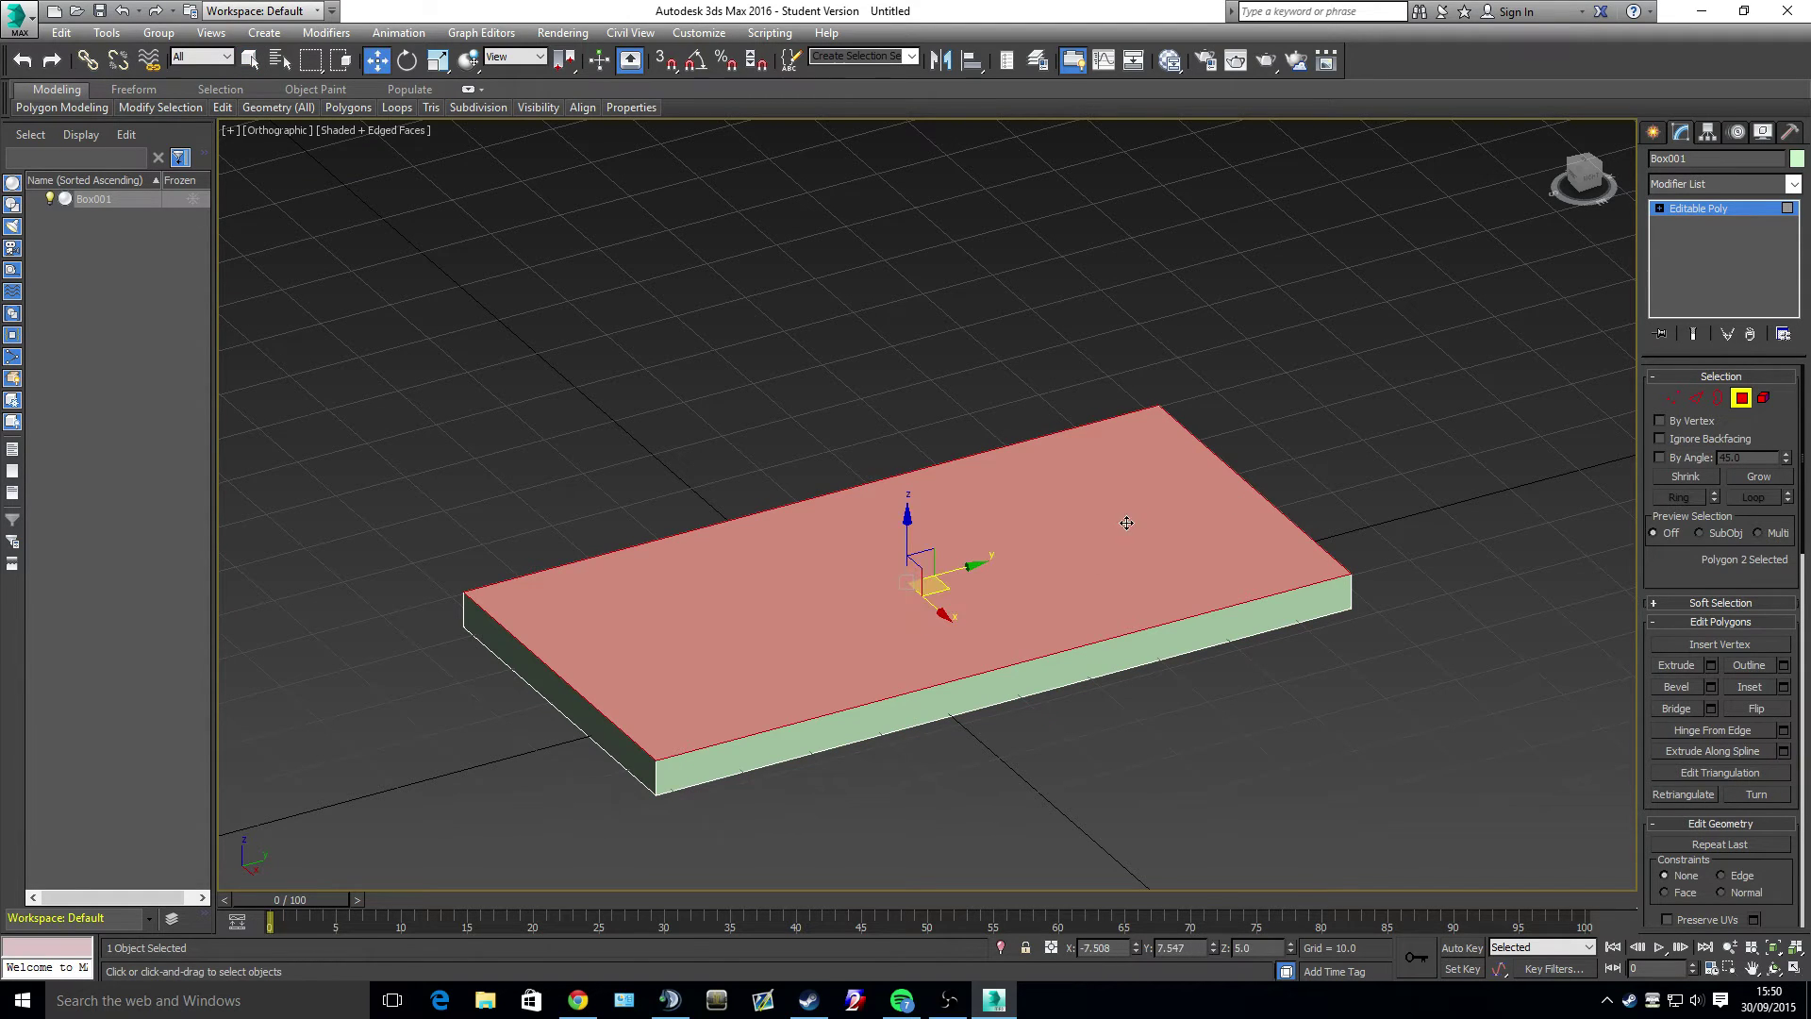
- Select and deselect the whole slab in Element mode, then return to Polygon mode
left_click(1764, 397)
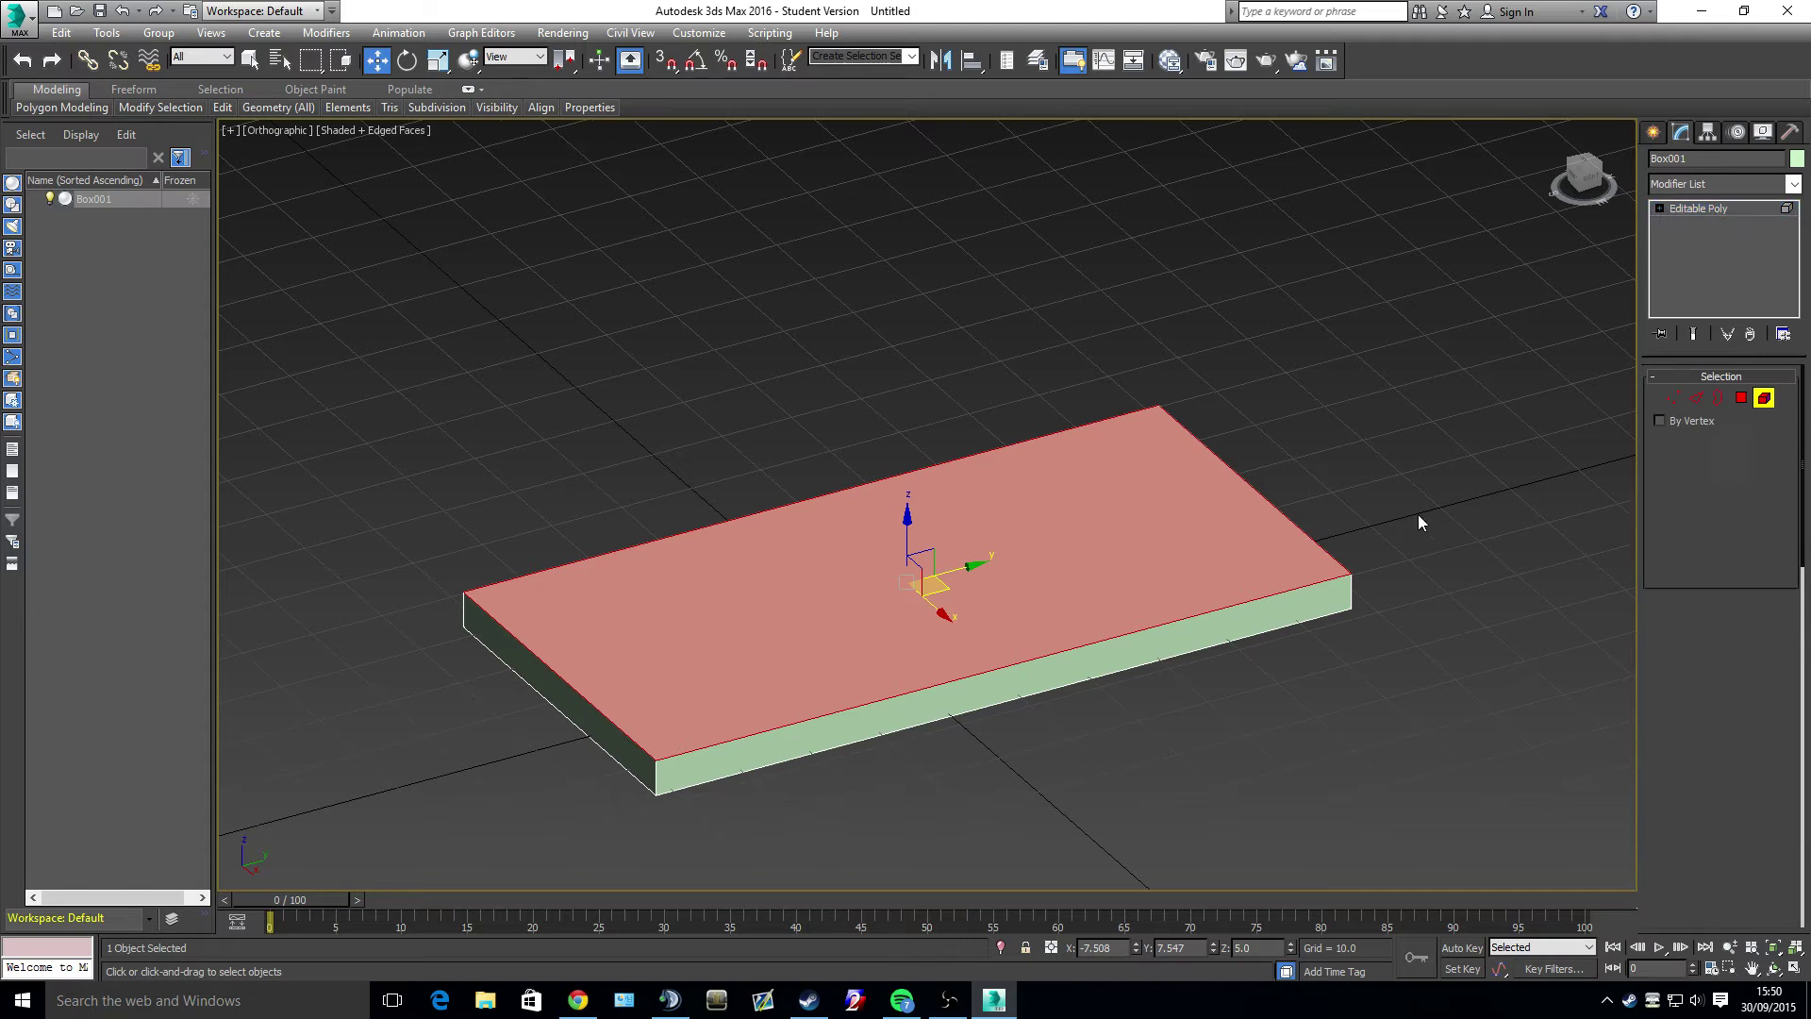
left_click(1294, 547)
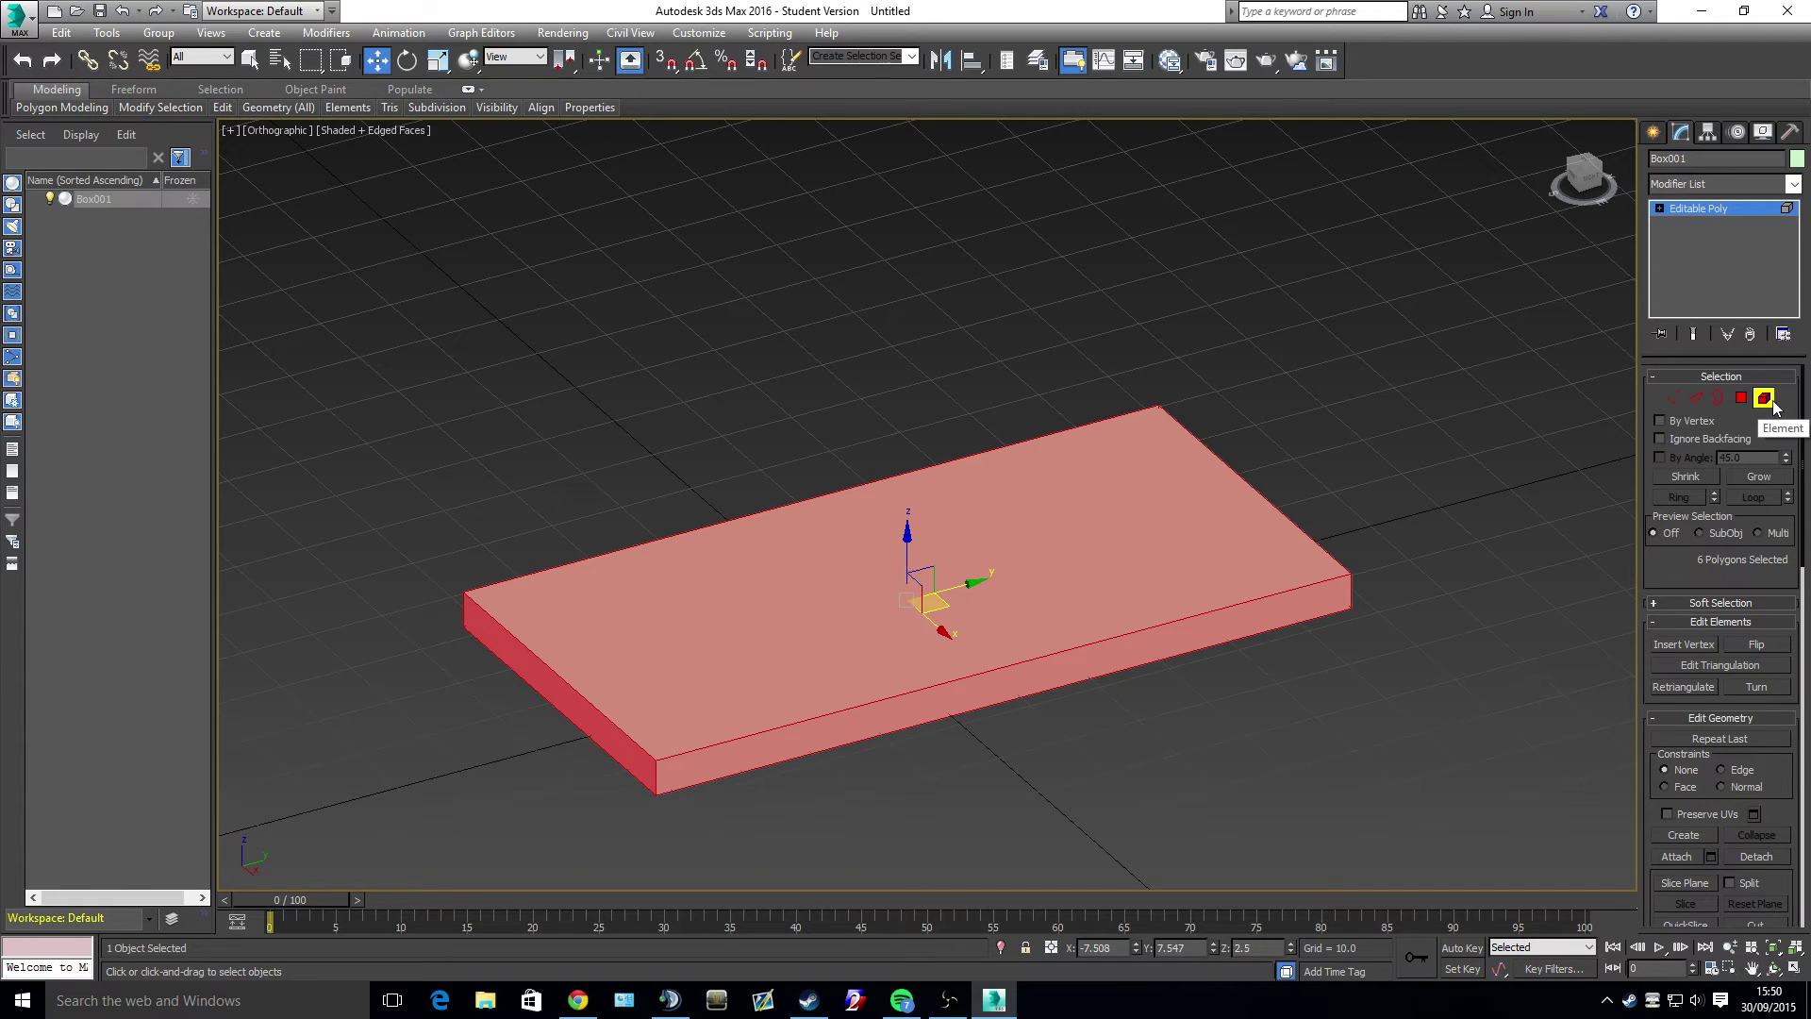
left_click(1260, 471)
left_click(1054, 546)
left_click(1258, 389)
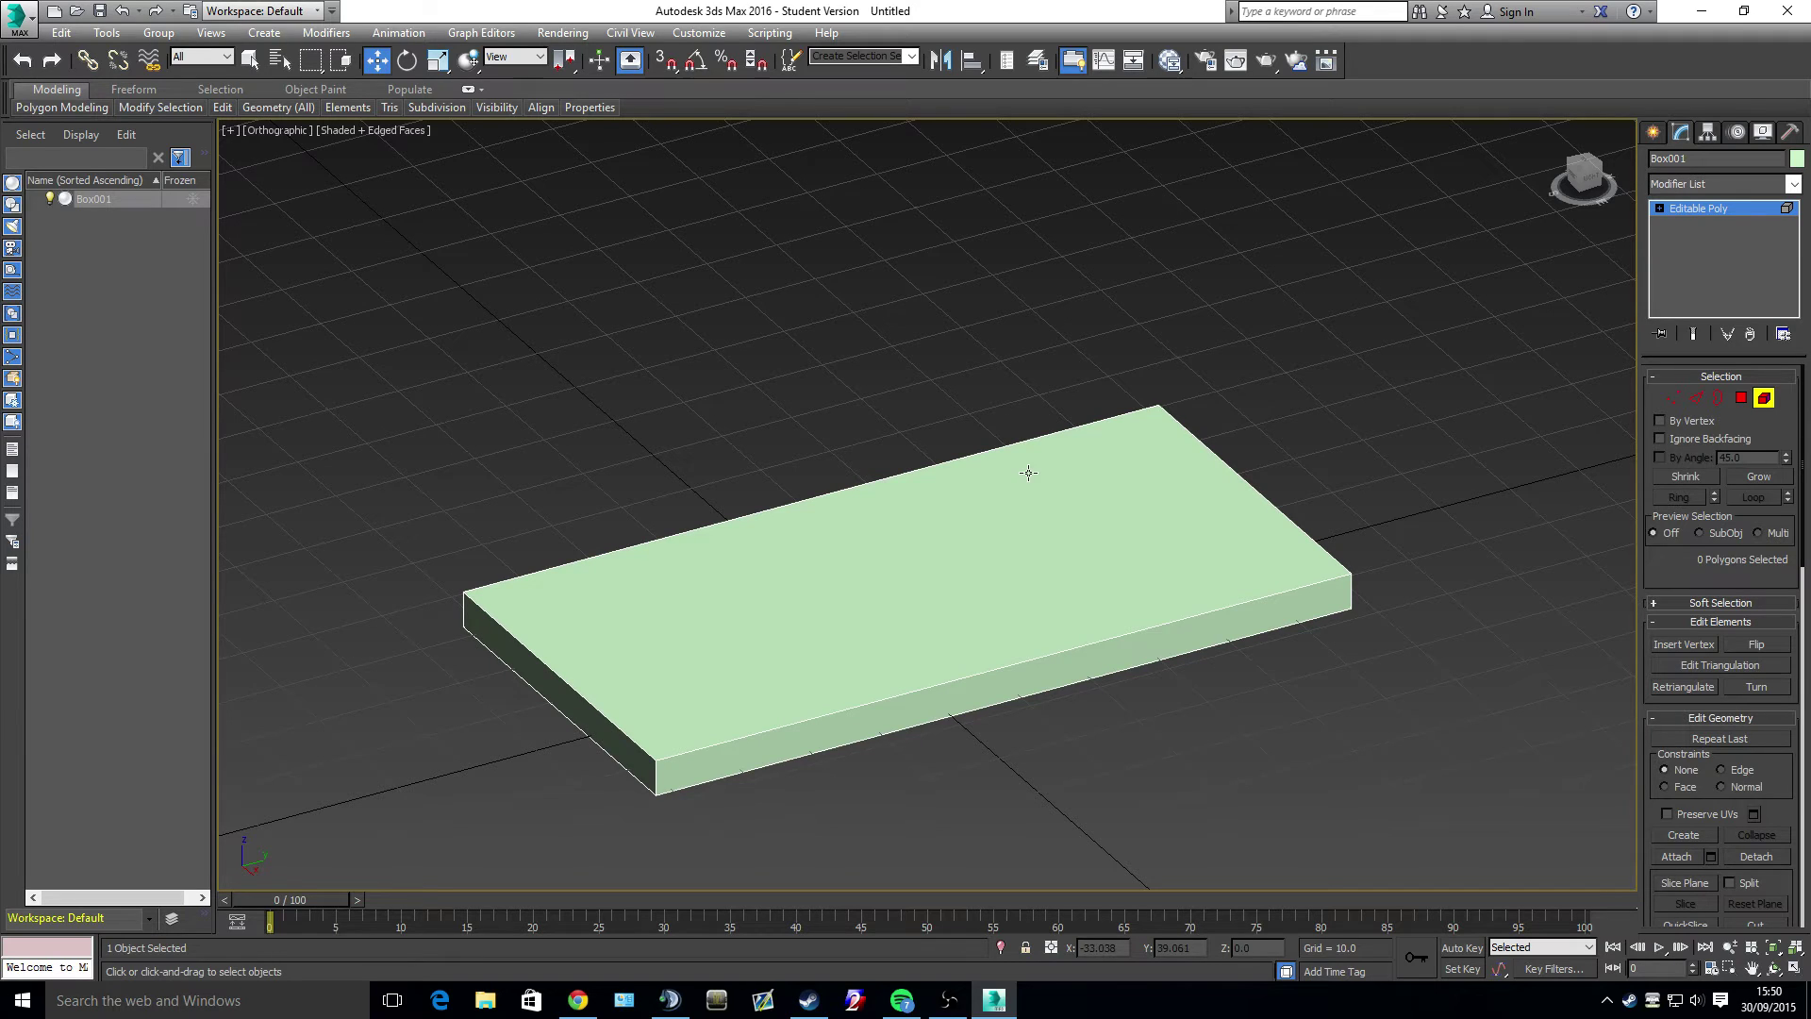
left_click(1742, 397)
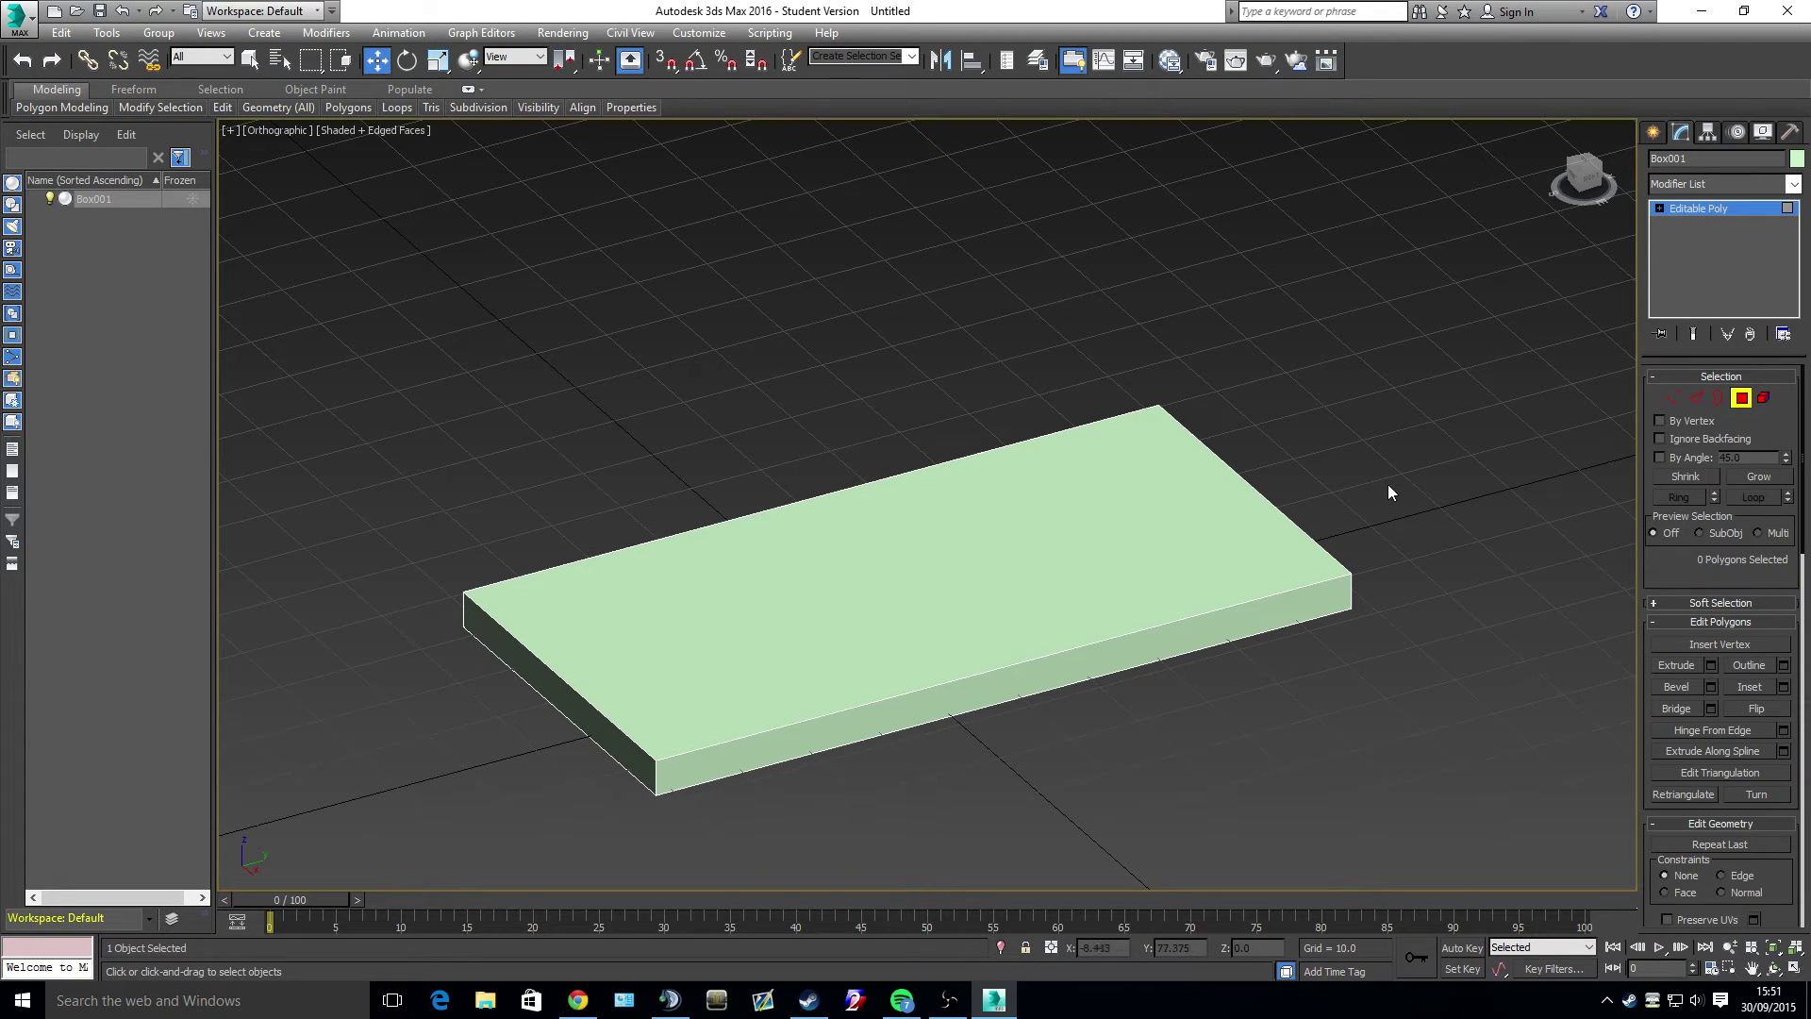
left_click(1696, 397)
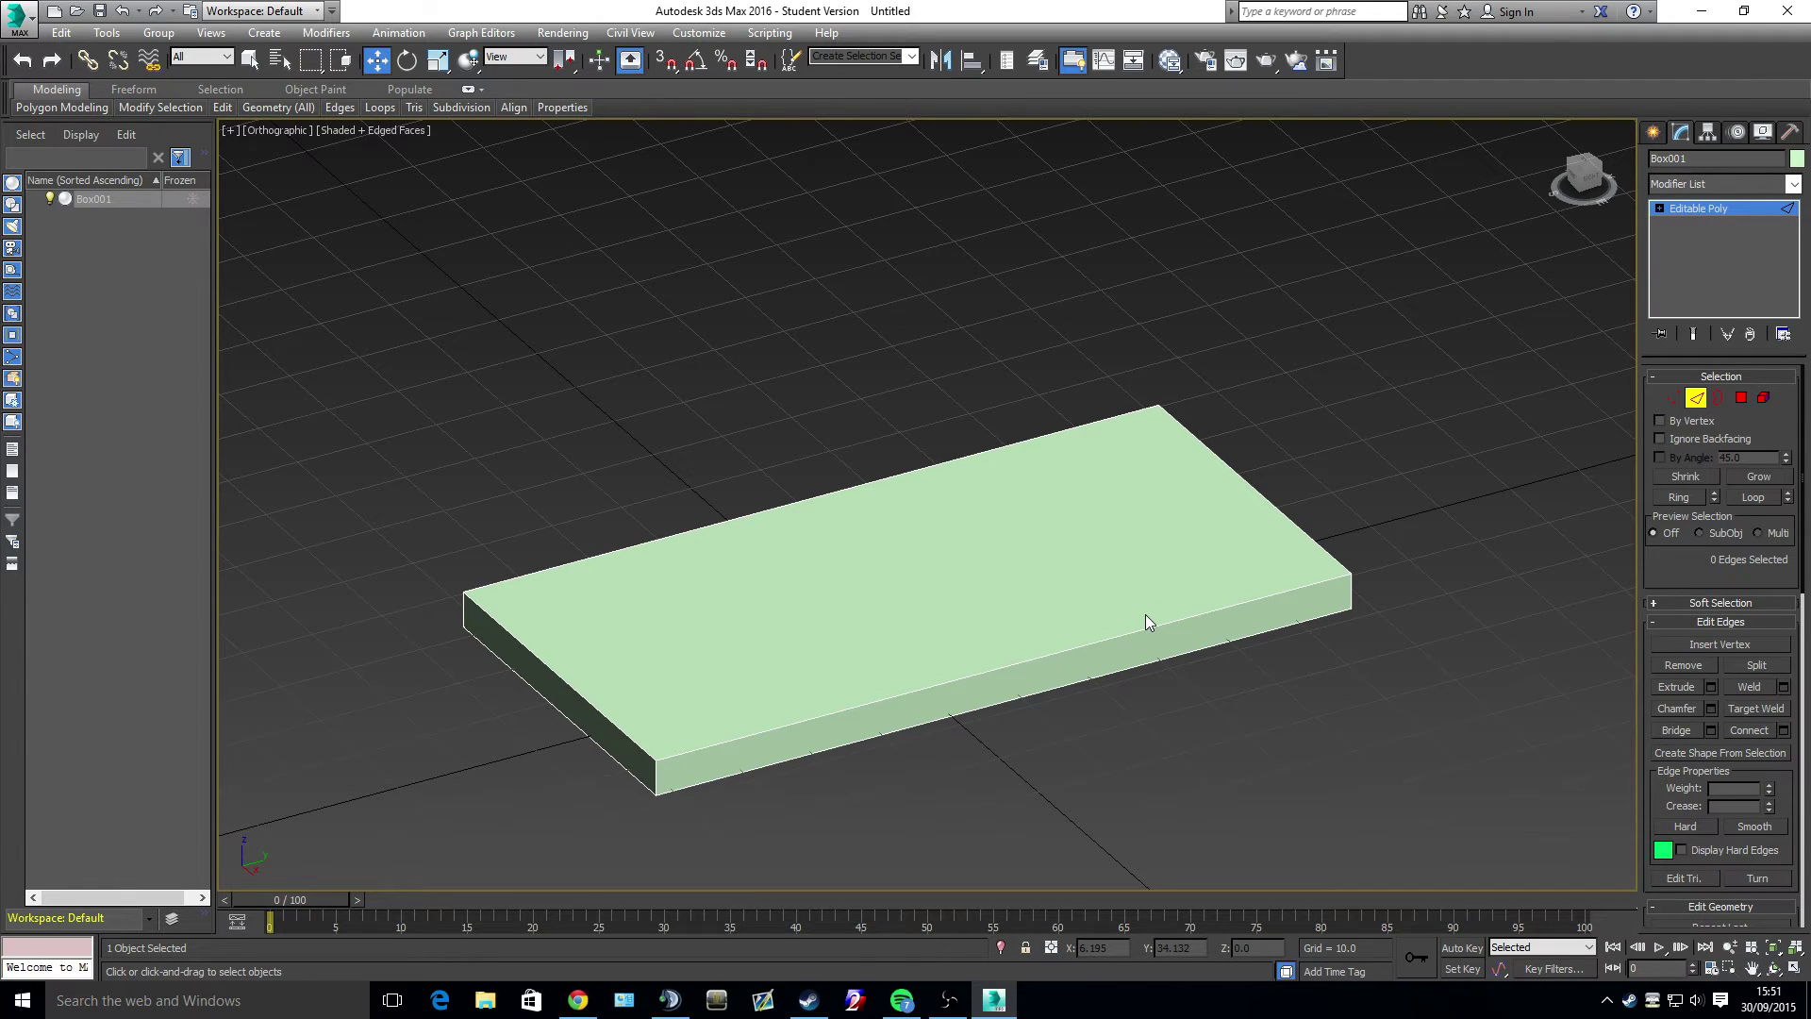
left_click(1660, 604)
left_click(1678, 589)
scroll(1718, 568, "down", 2)
scroll(1716, 566, "up", 2)
left_click(1741, 397)
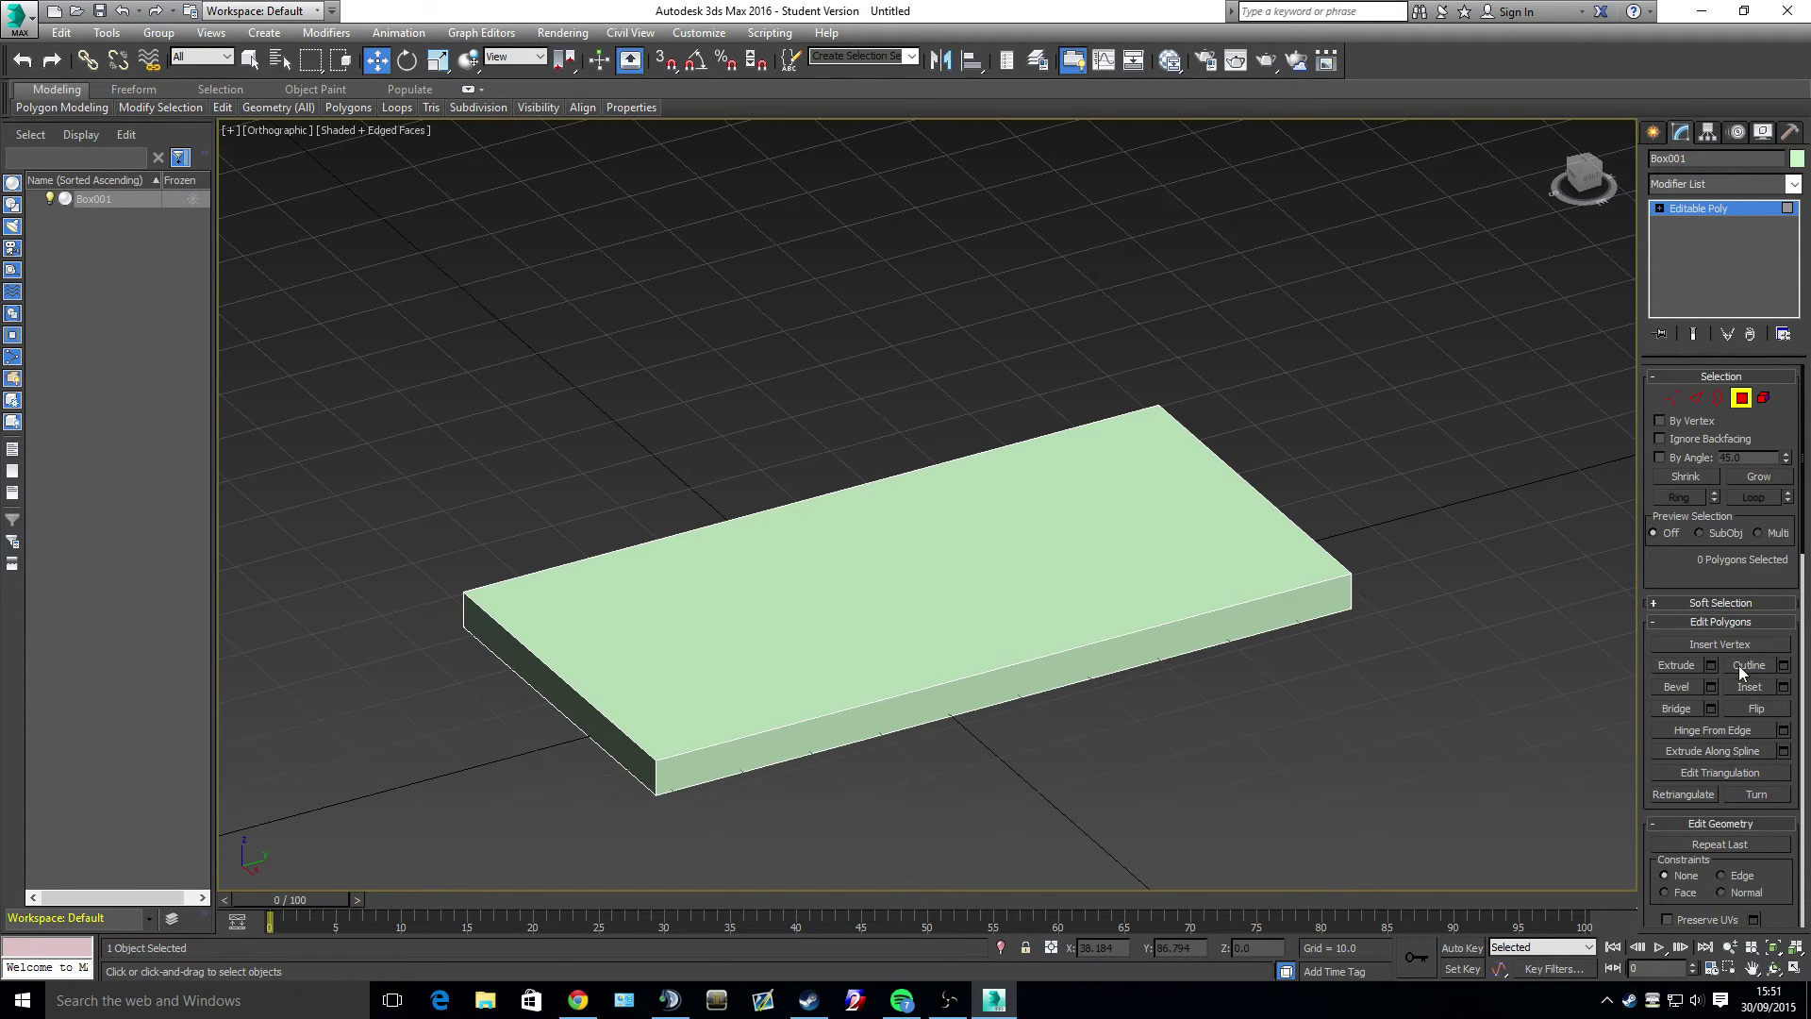
scroll(1740, 666, "down", 10)
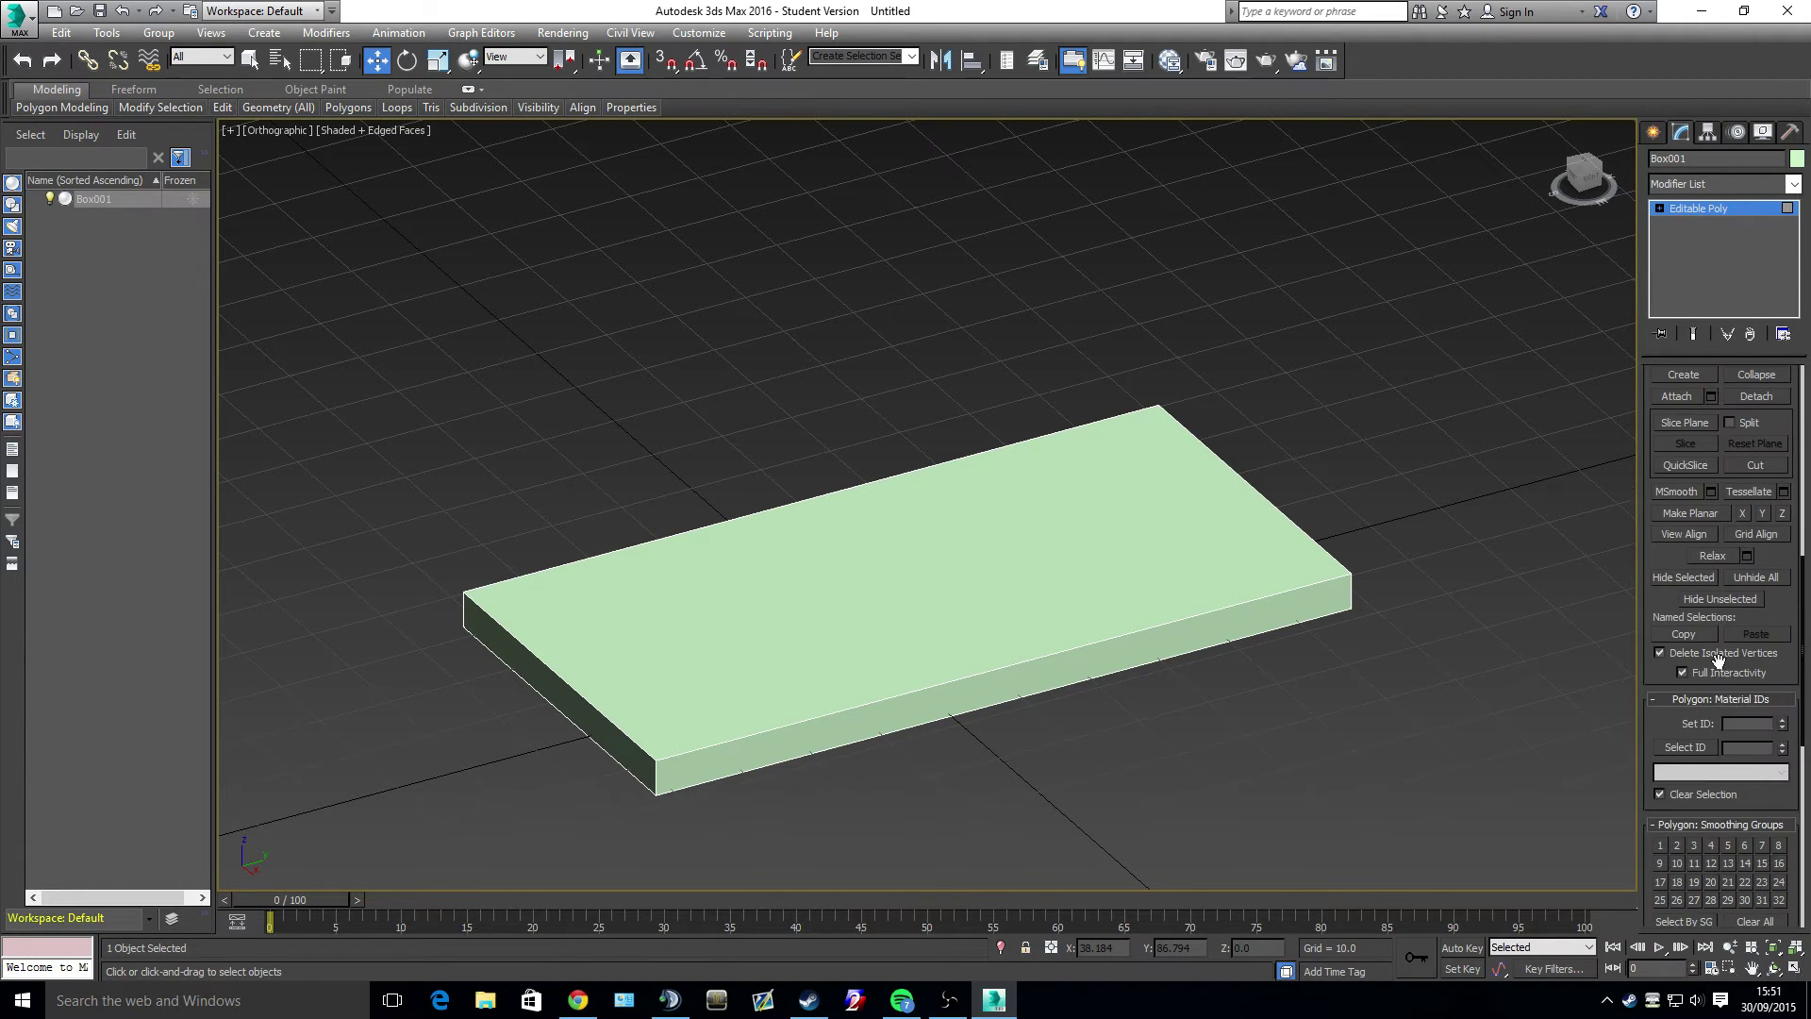
scroll(1717, 661, "up", 6)
scroll(1696, 392, "up", 2)
scroll(1719, 588, "down", 1)
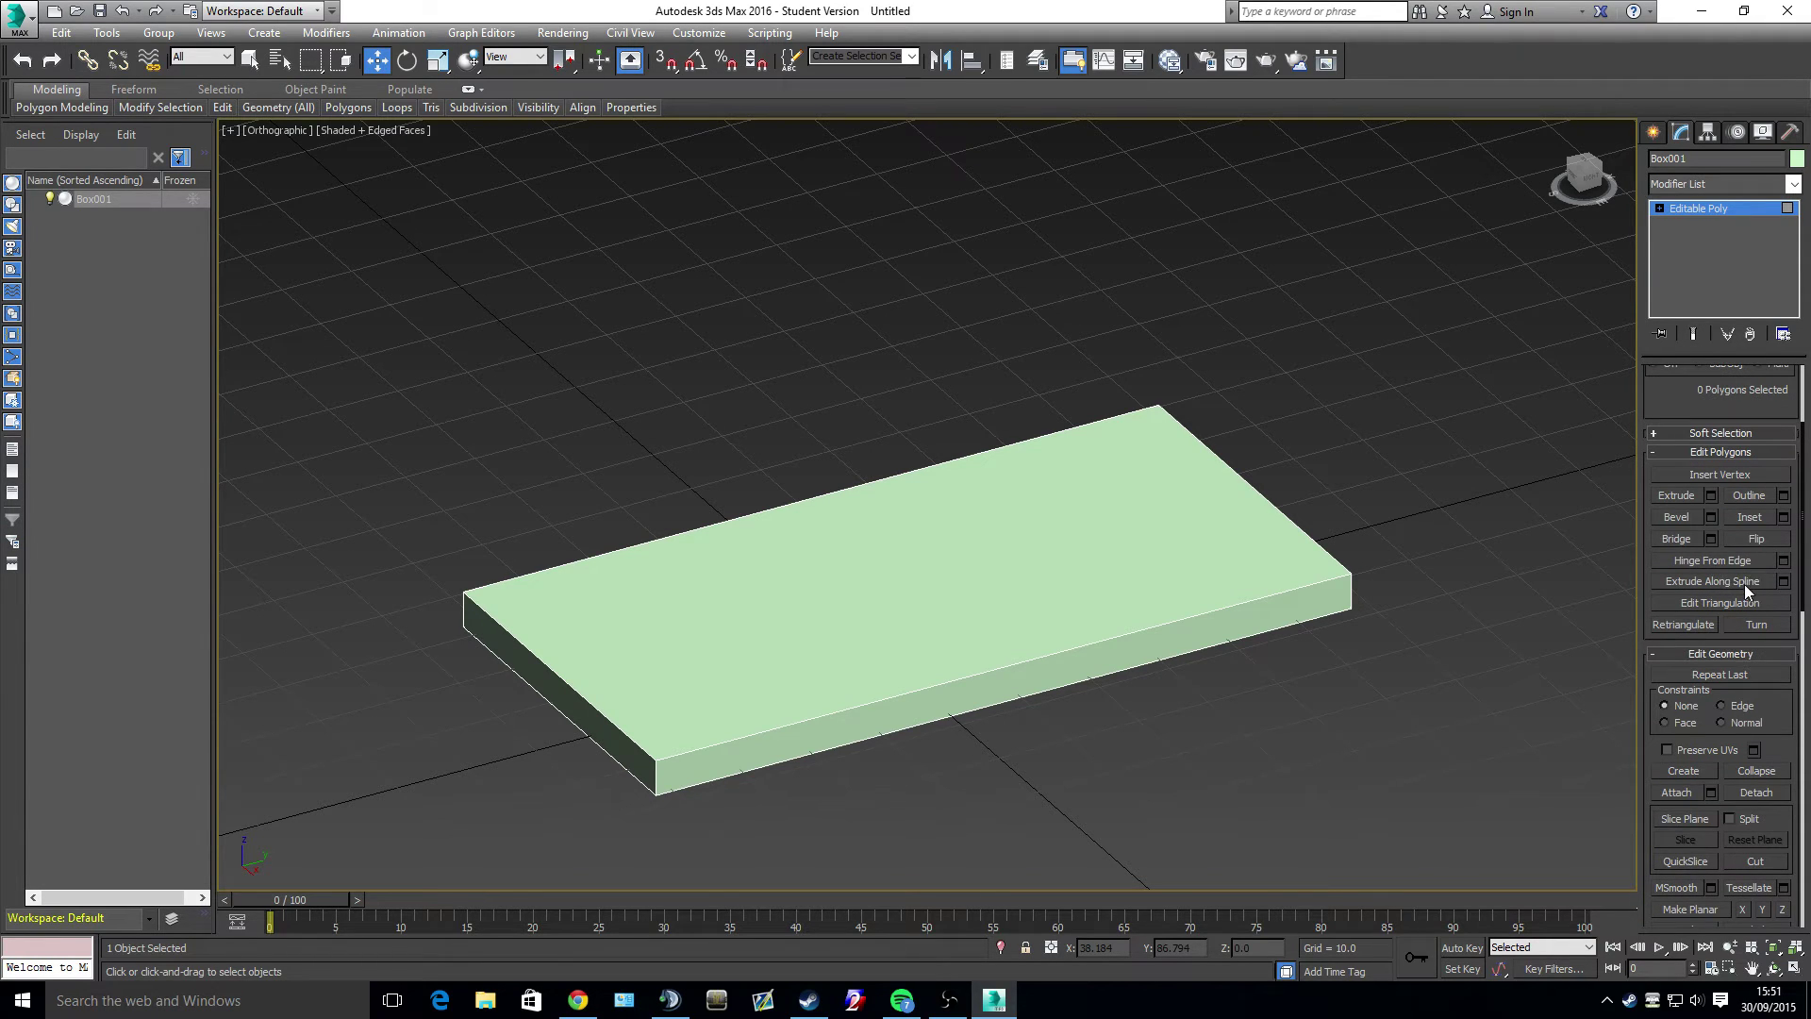
scroll(1745, 584, "down", 3)
scroll(1746, 585, "up", 4)
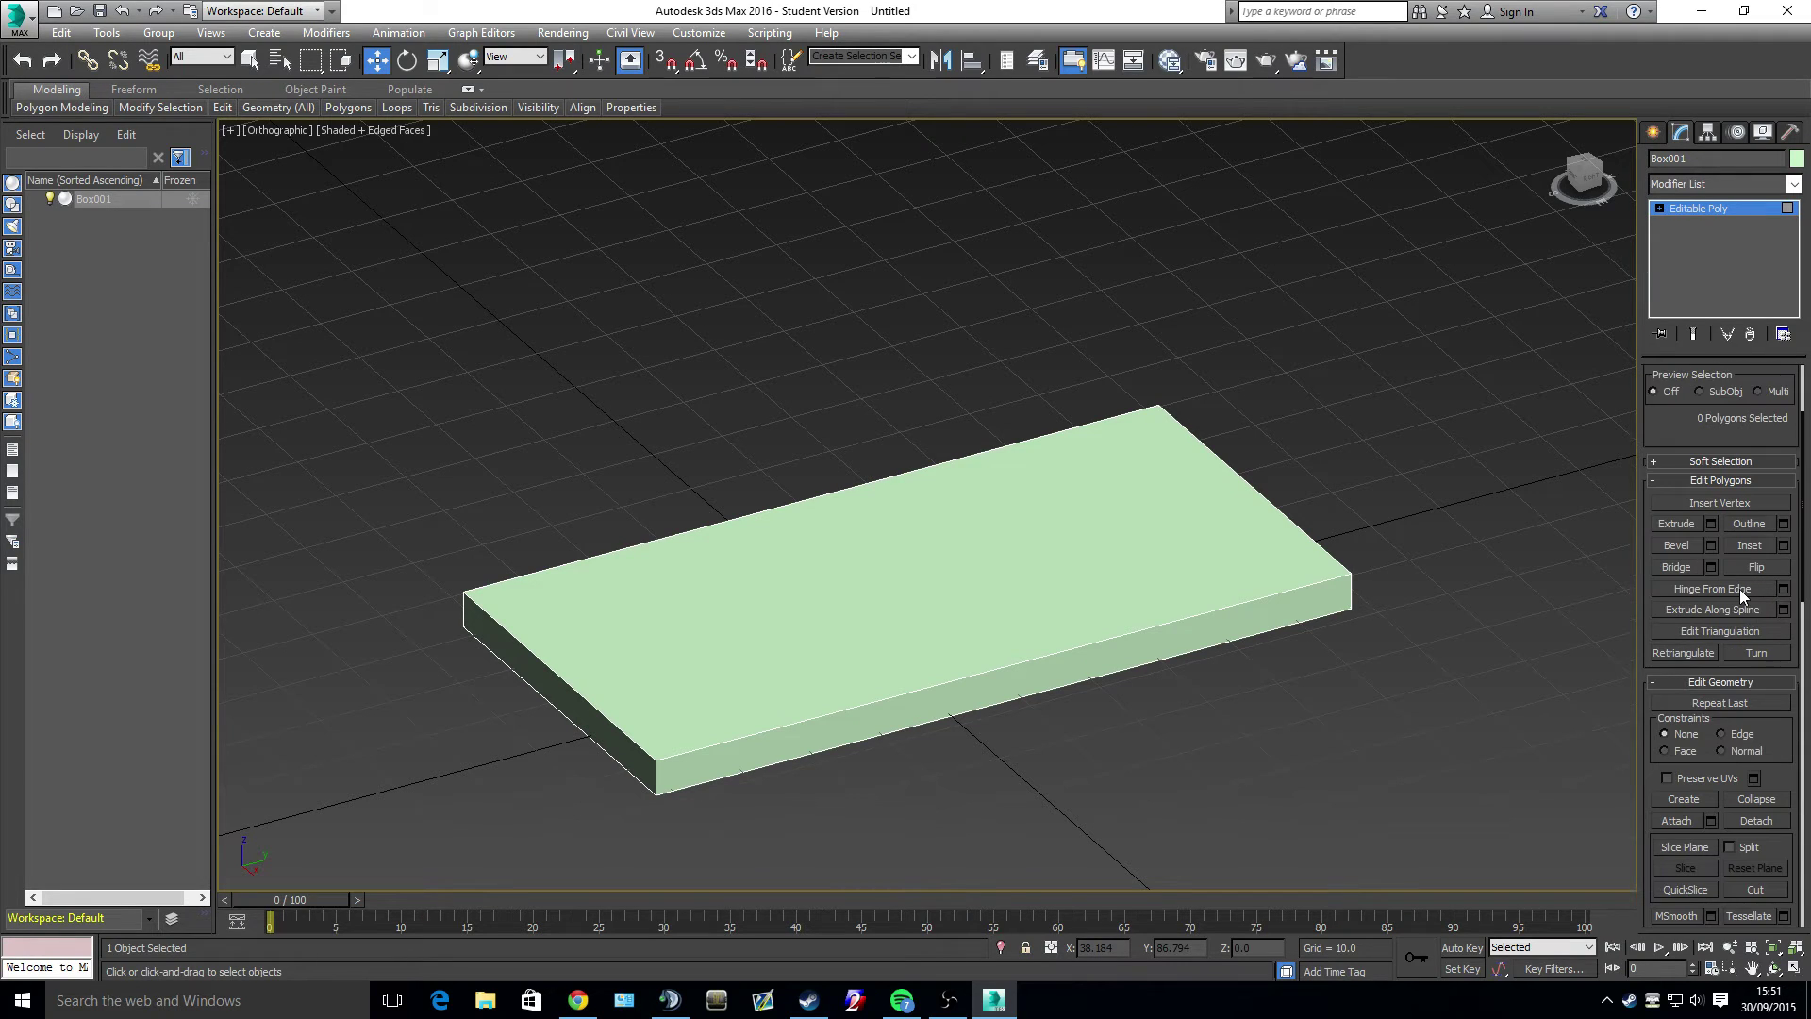
scroll(1726, 576, "up", 2)
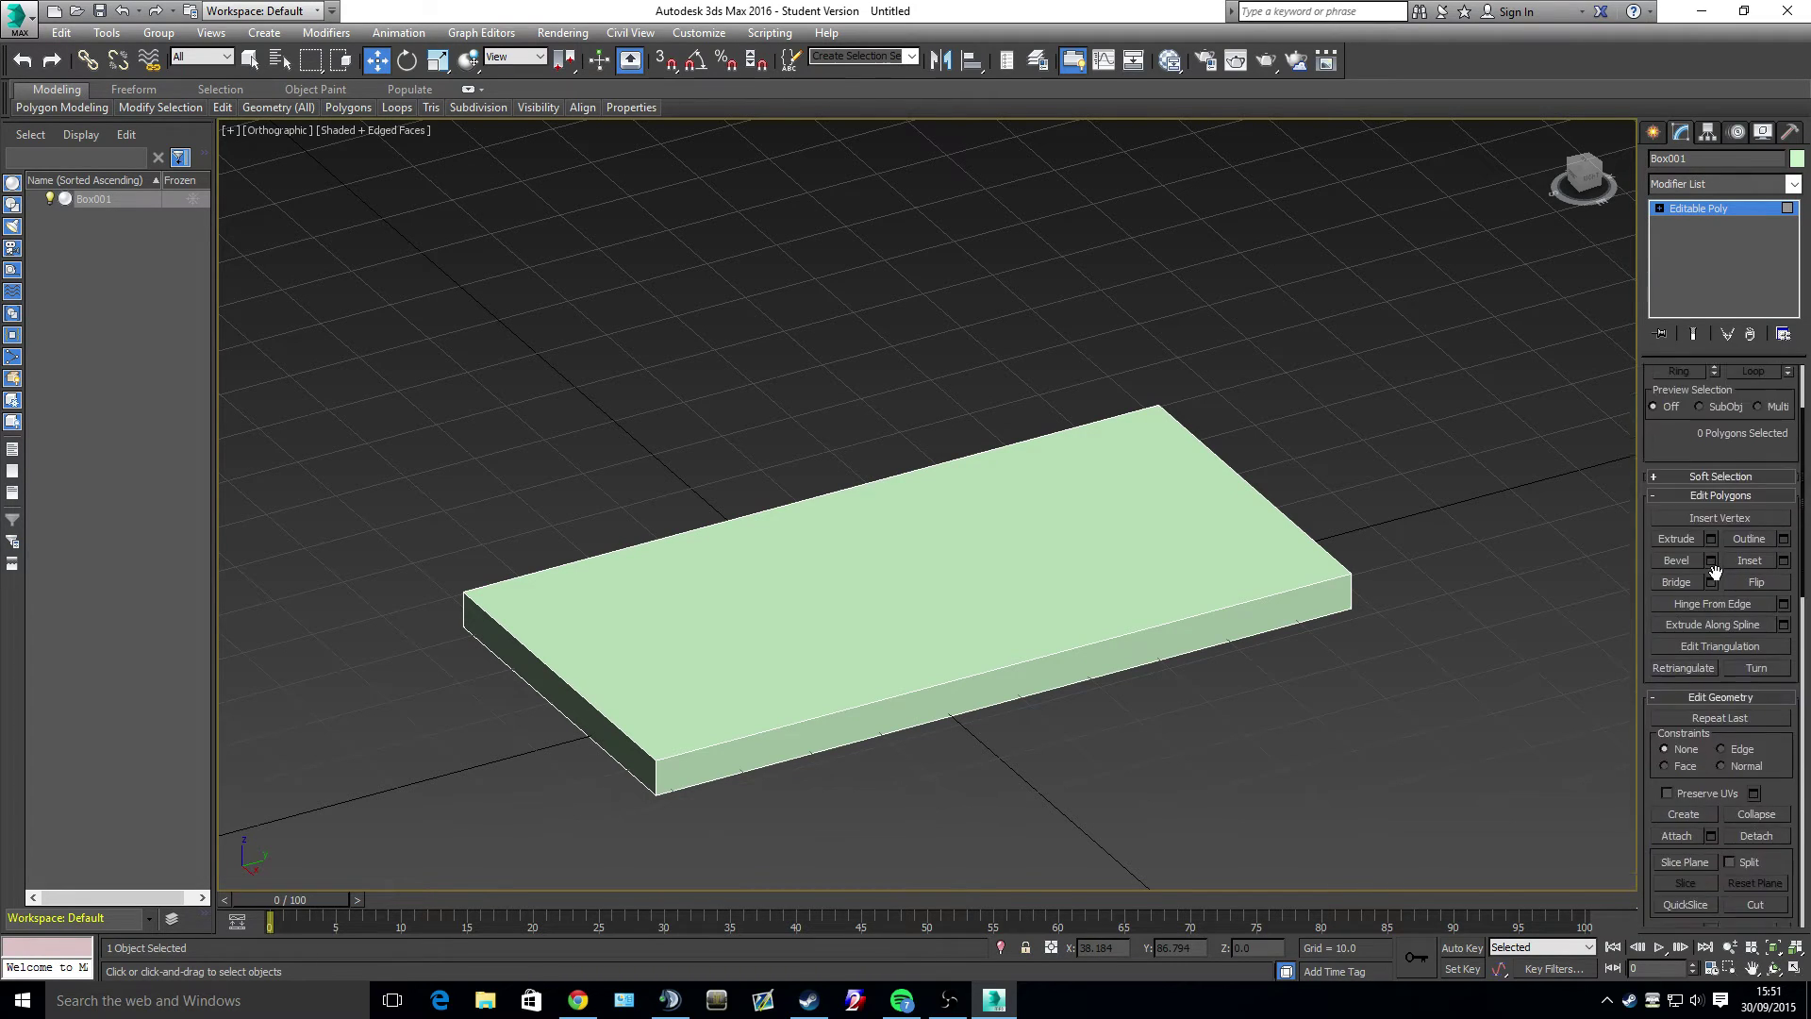
left_click_drag(1715, 587, 1708, 516)
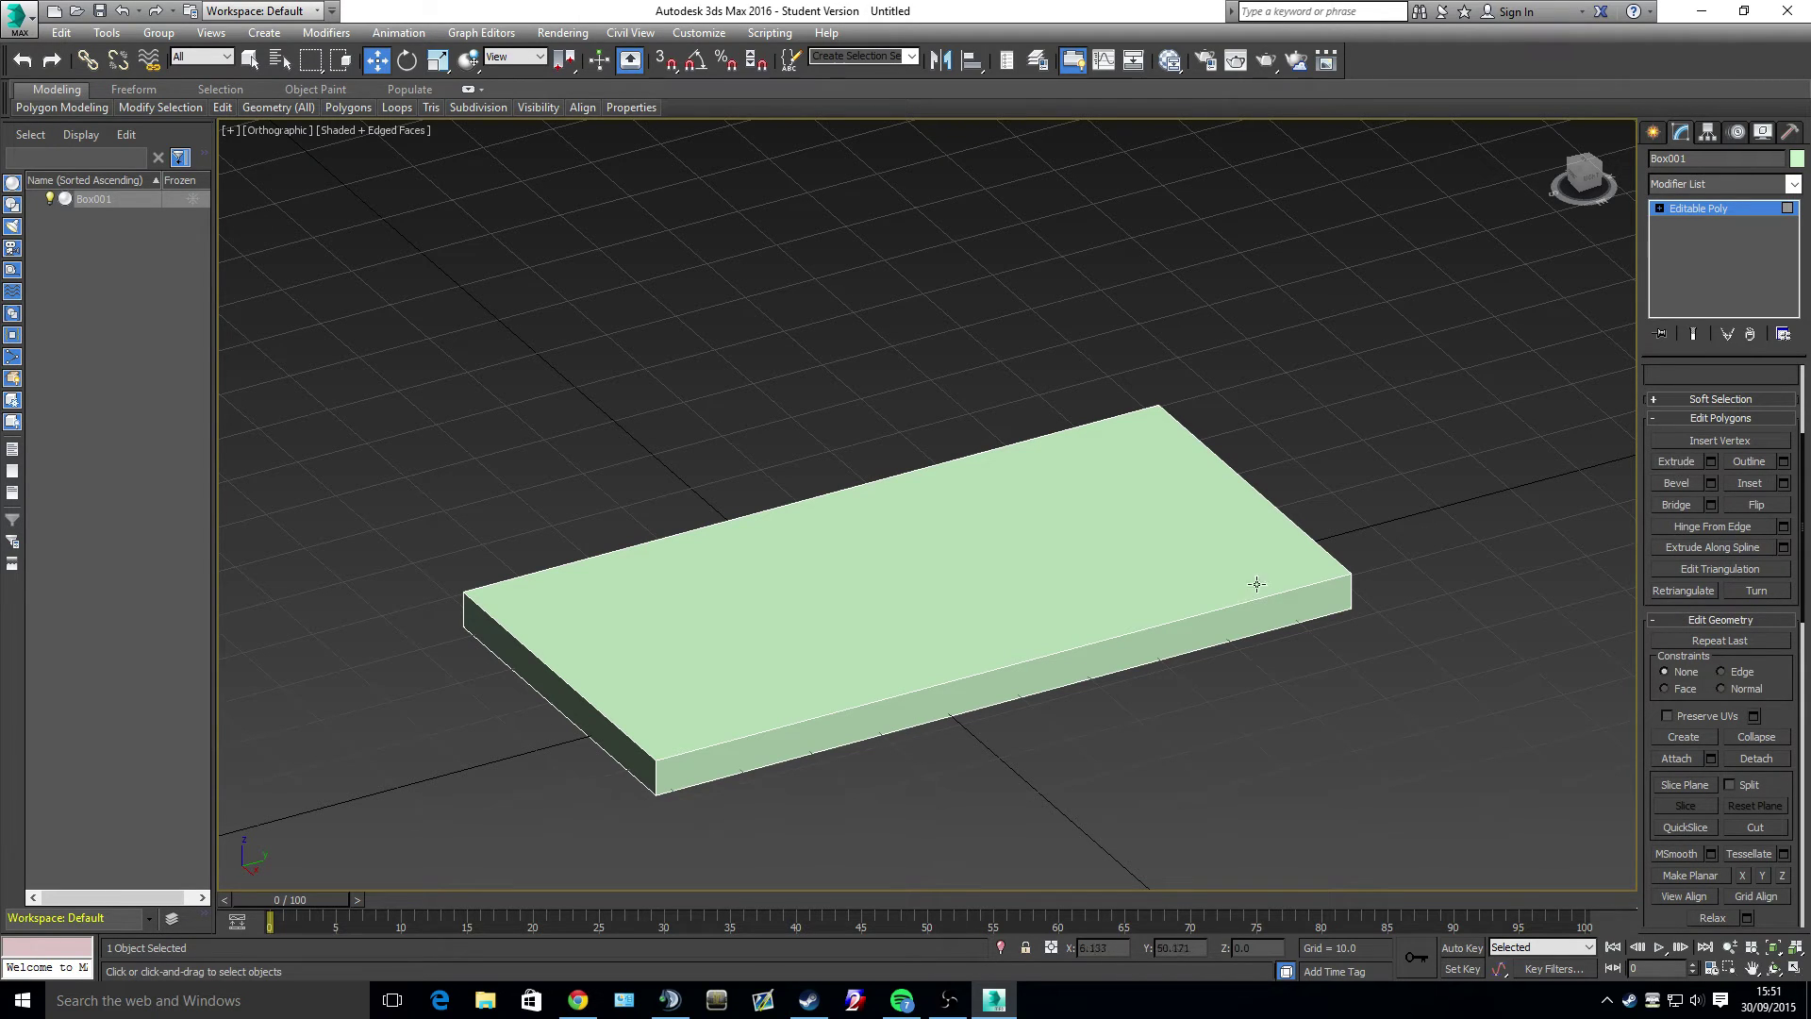
- Select the slab's top face, extrude it upward, then undo the extrusion
left_click(1207, 574)
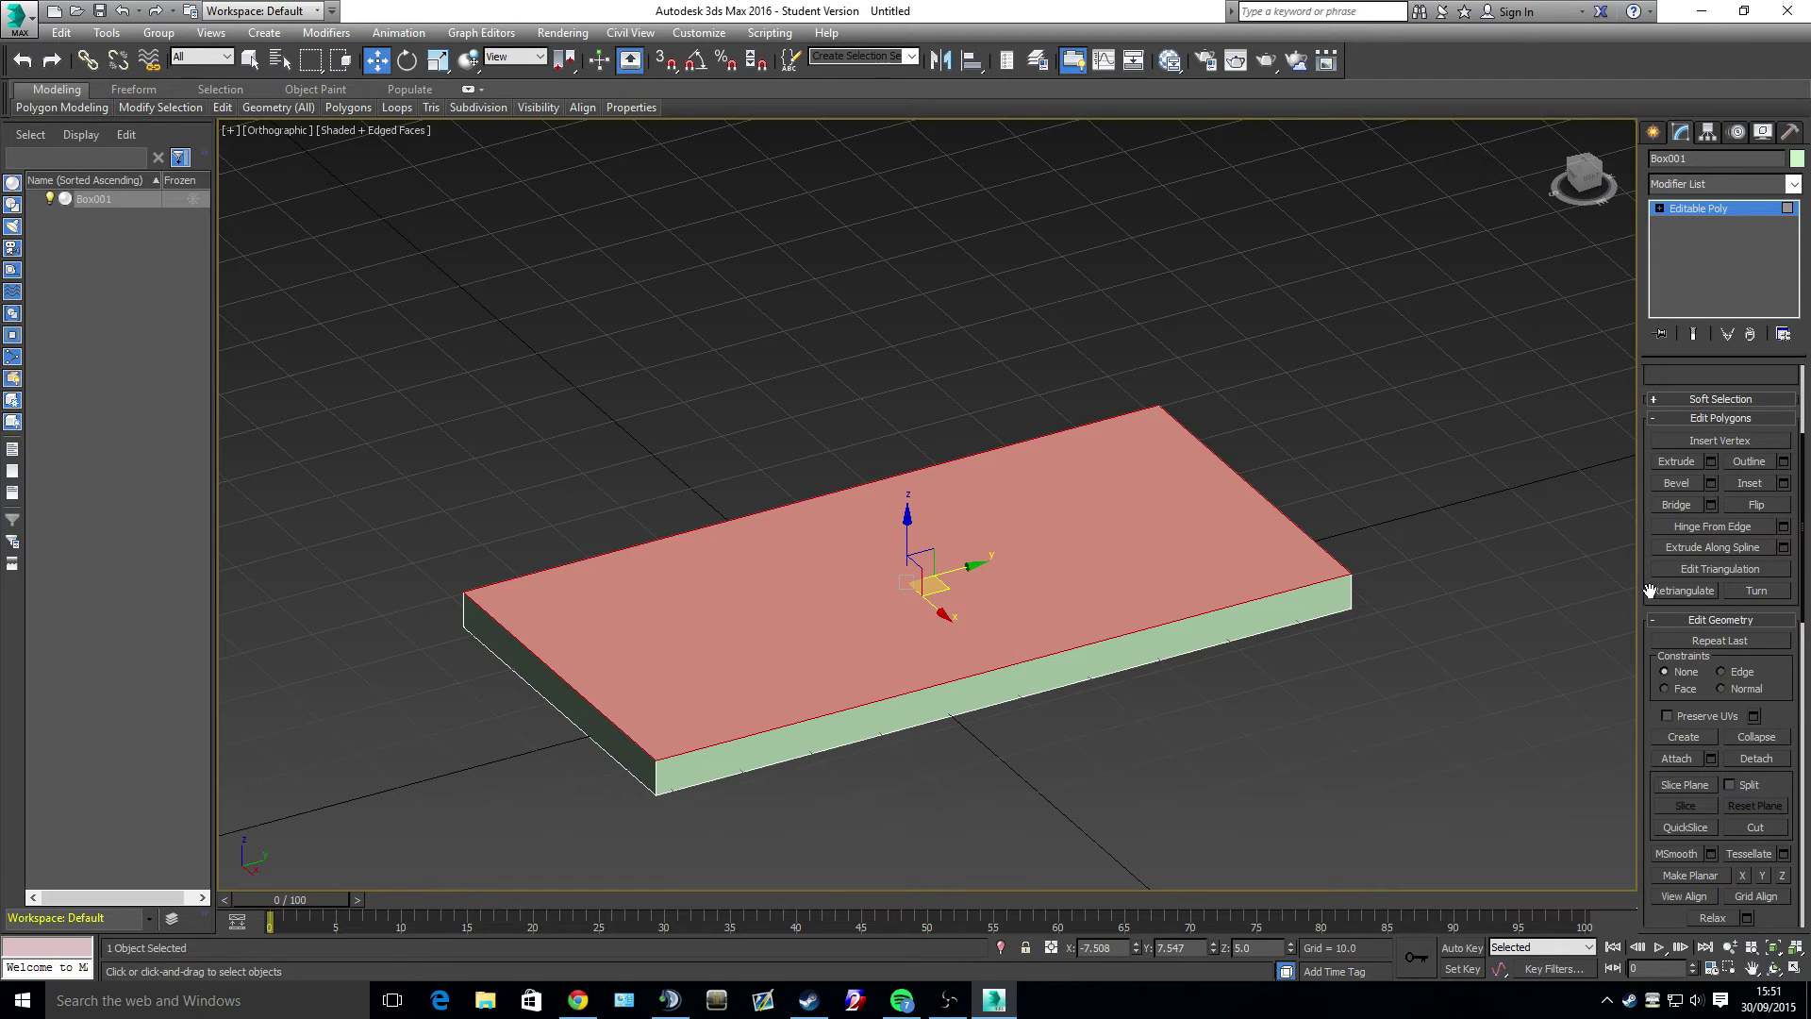
left_click(1690, 461)
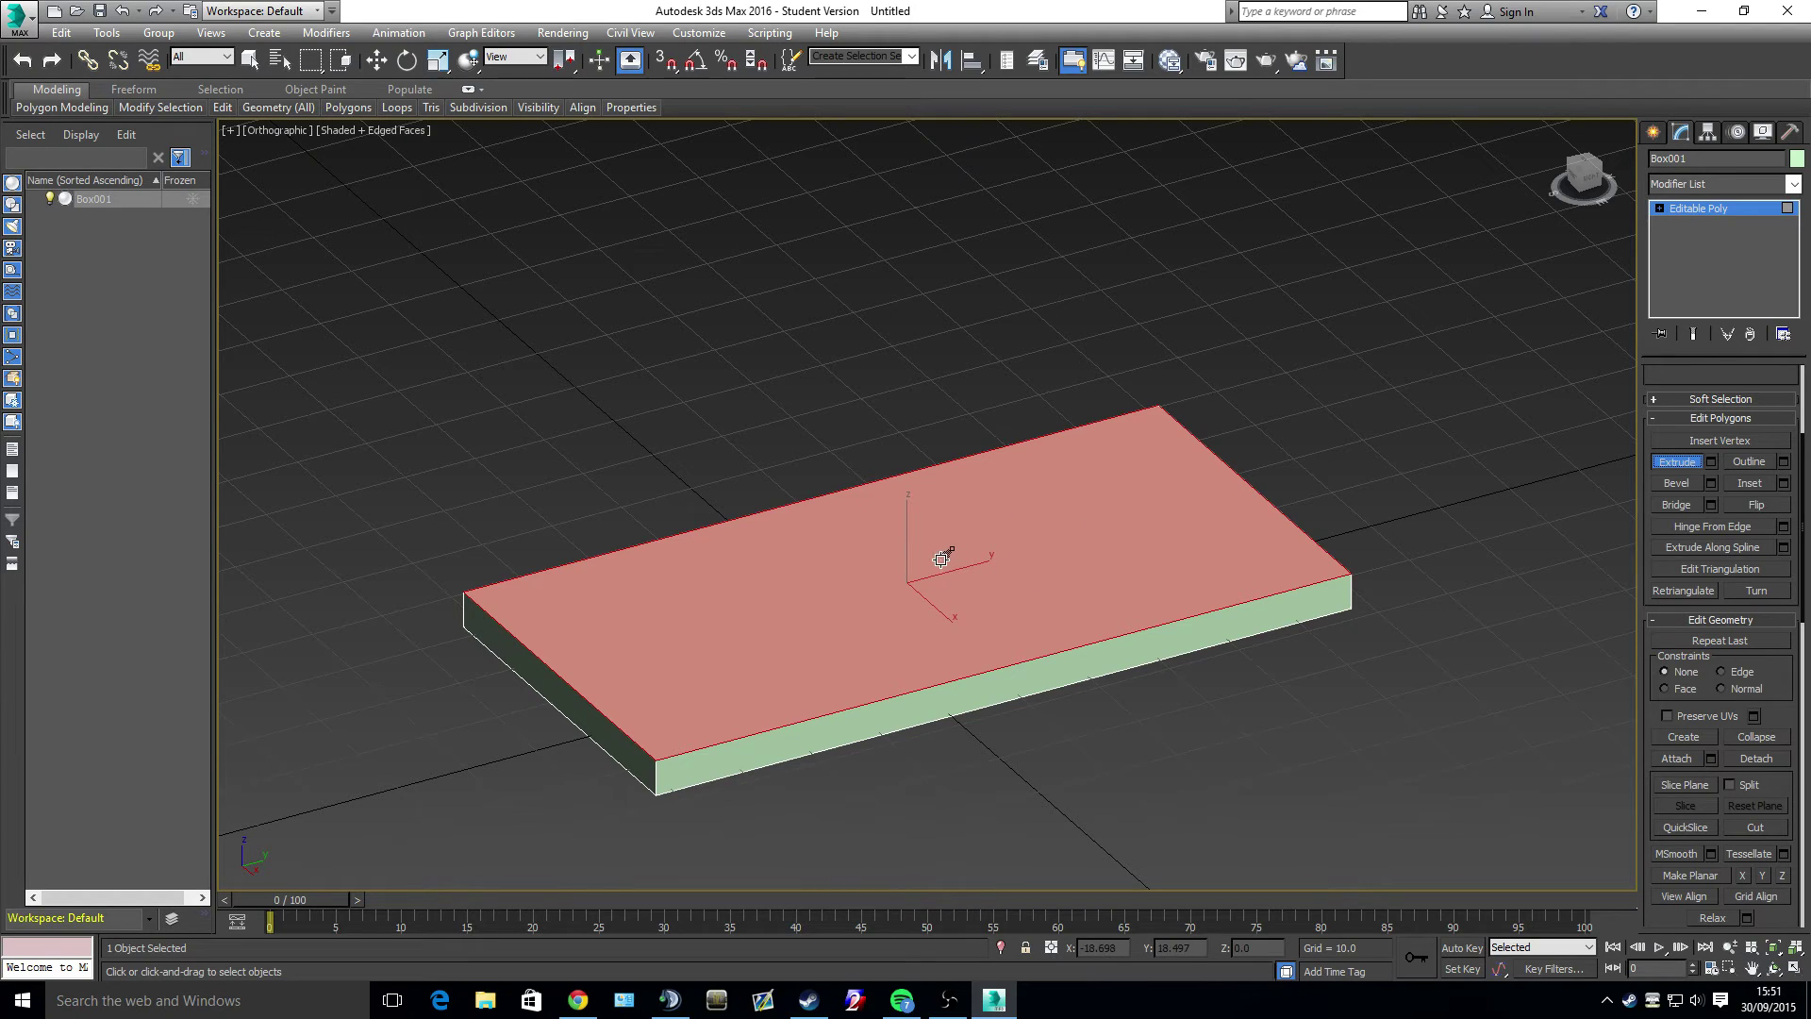
mouse_move(921, 570)
left_mouse_down()
mouse_move(904, 453)
mouse_move(887, 677)
mouse_move(860, 519)
mouse_move(873, 469)
mouse_move(934, 560)
left_mouse_up()
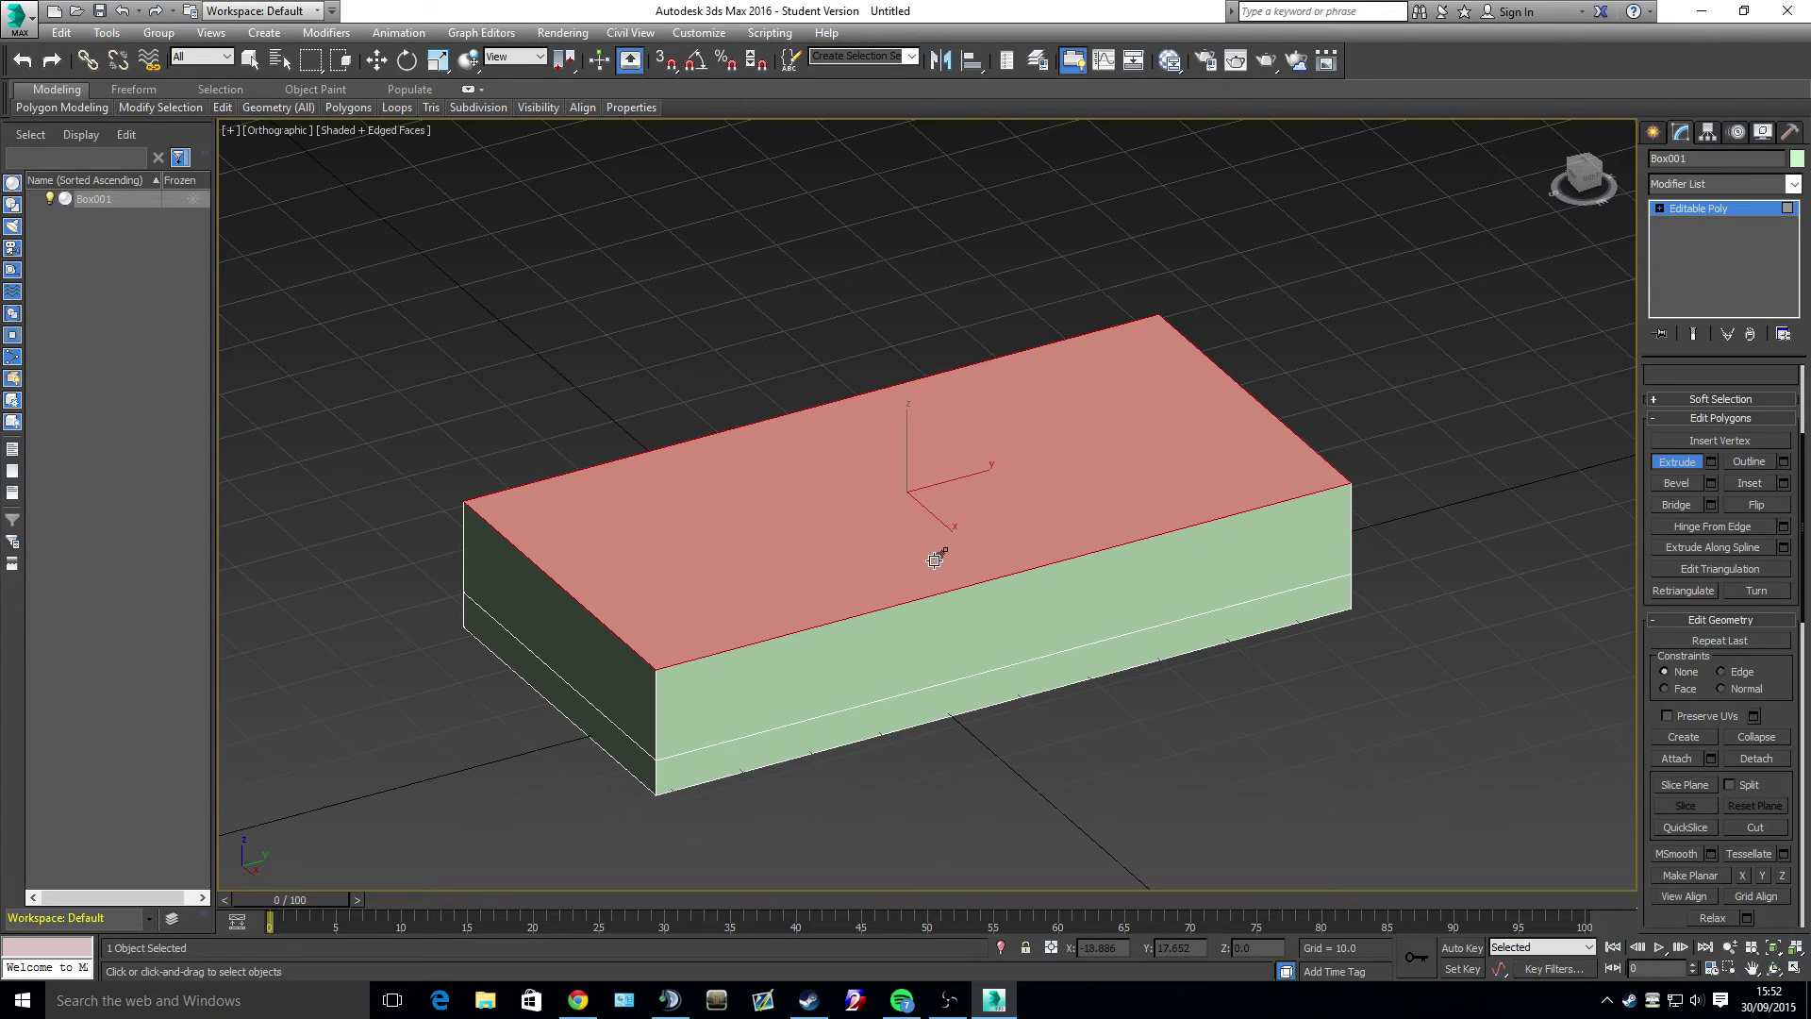
key("ctrl+z")
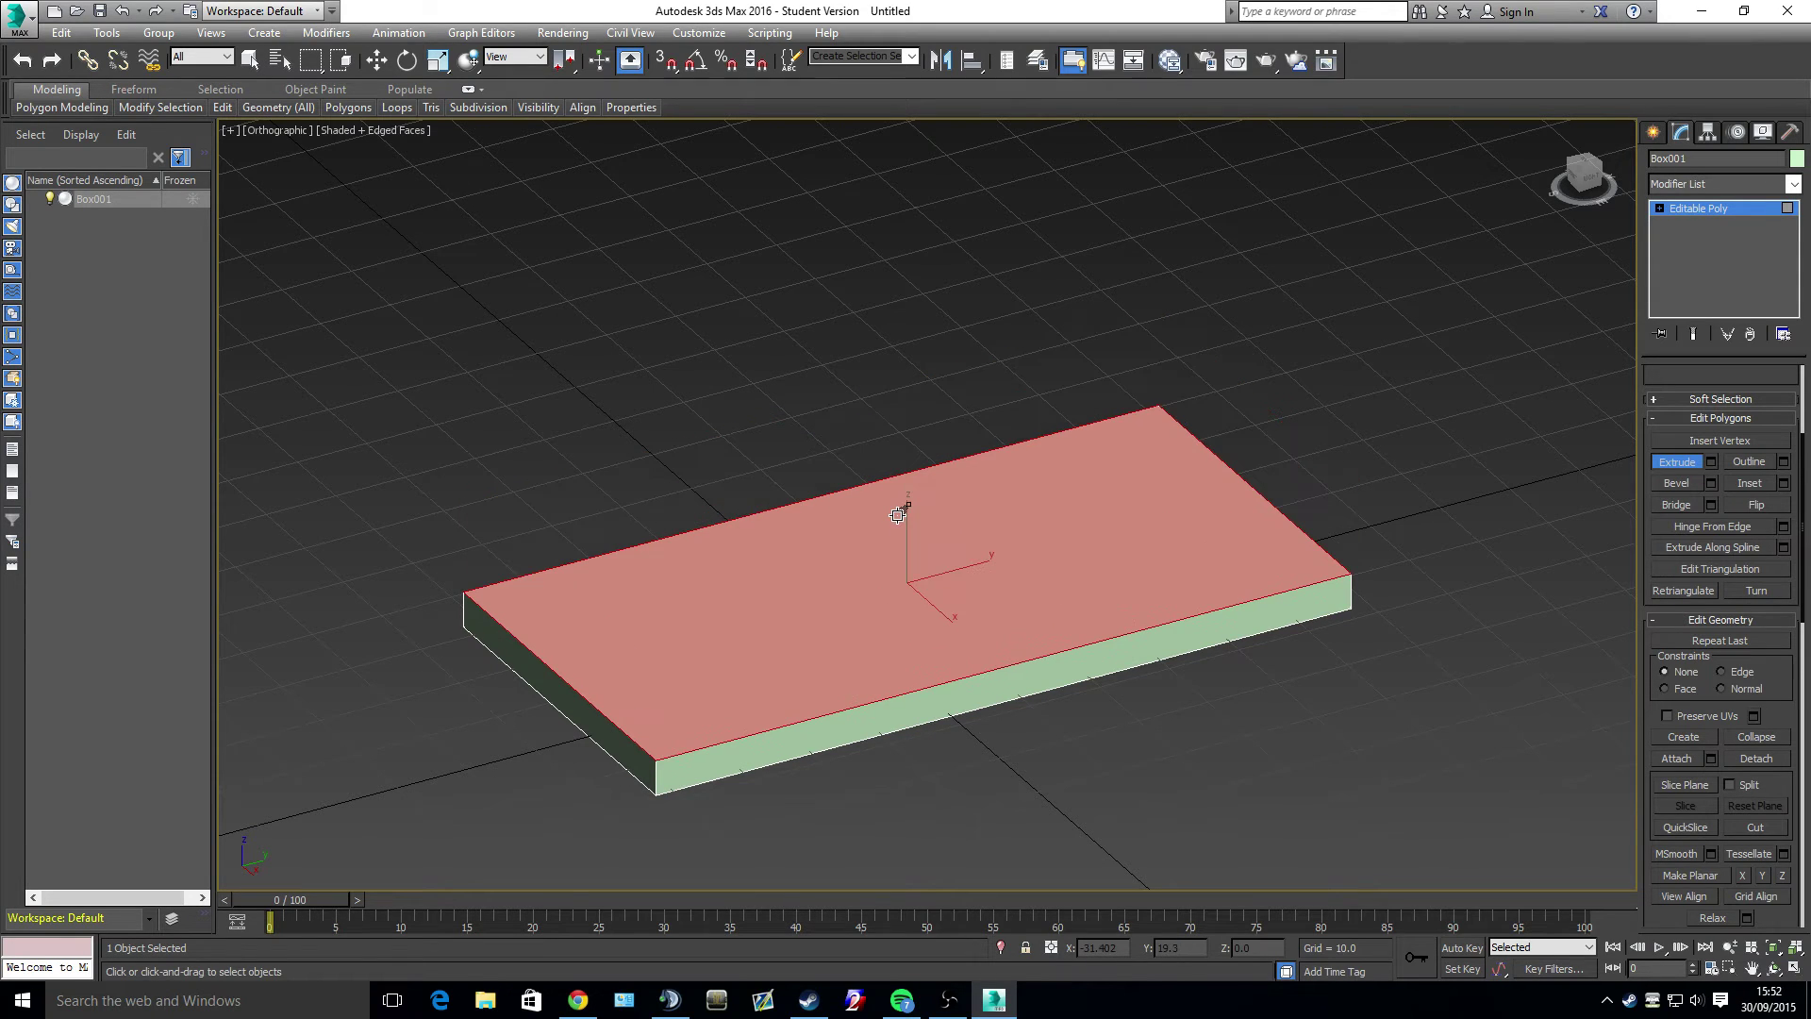
- Preview an extrusion of the top face with adjusted heights, then cancel it
left_click(1712, 464)
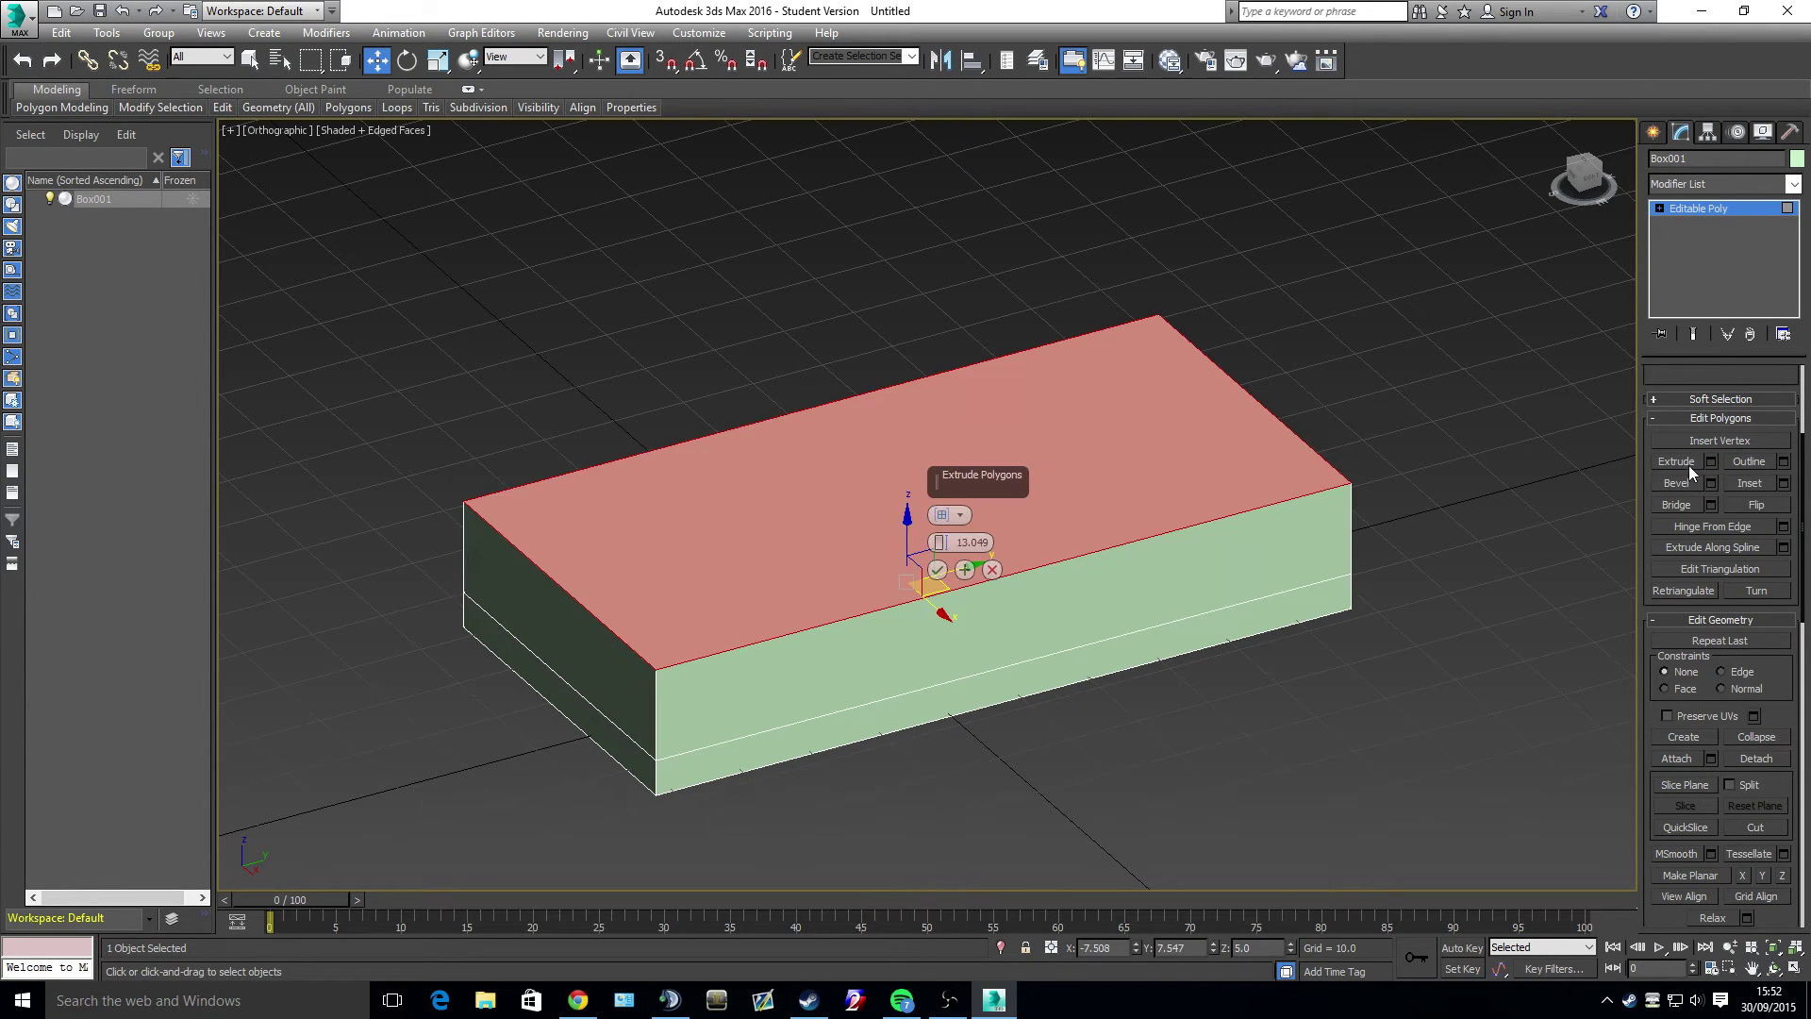
left_click(956, 515)
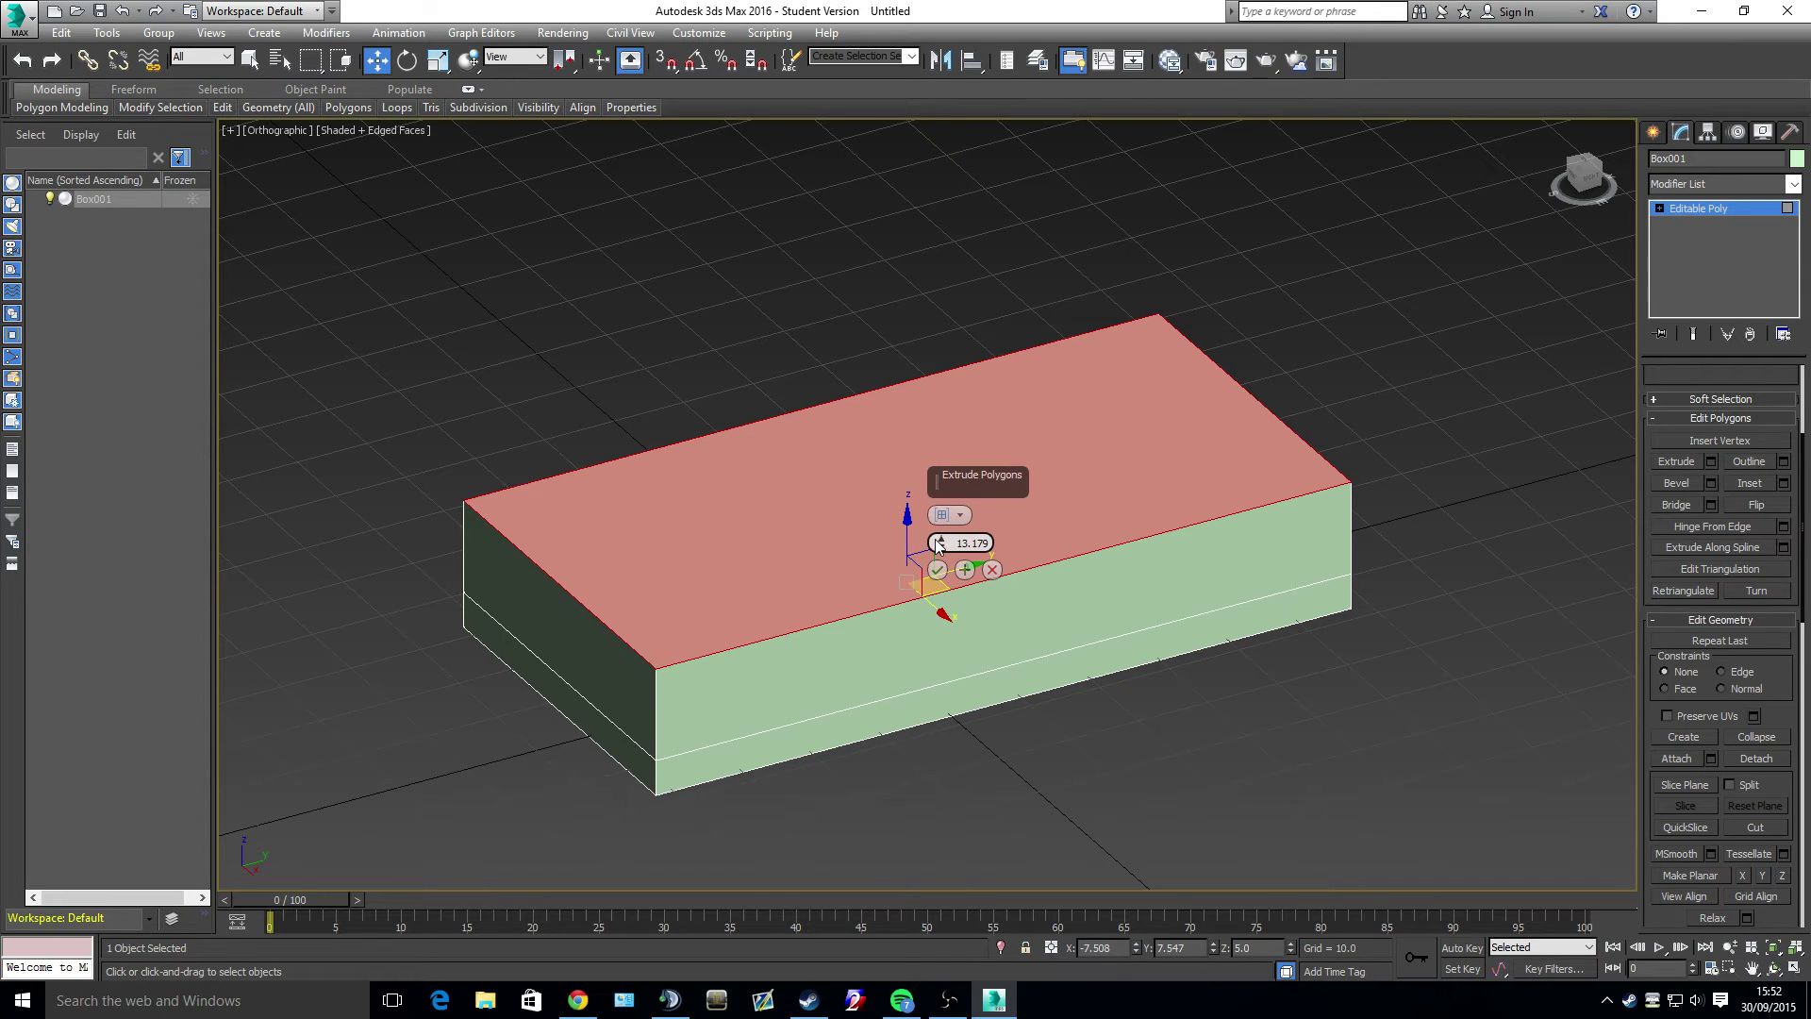
left_click_drag(941, 543, 949, 630)
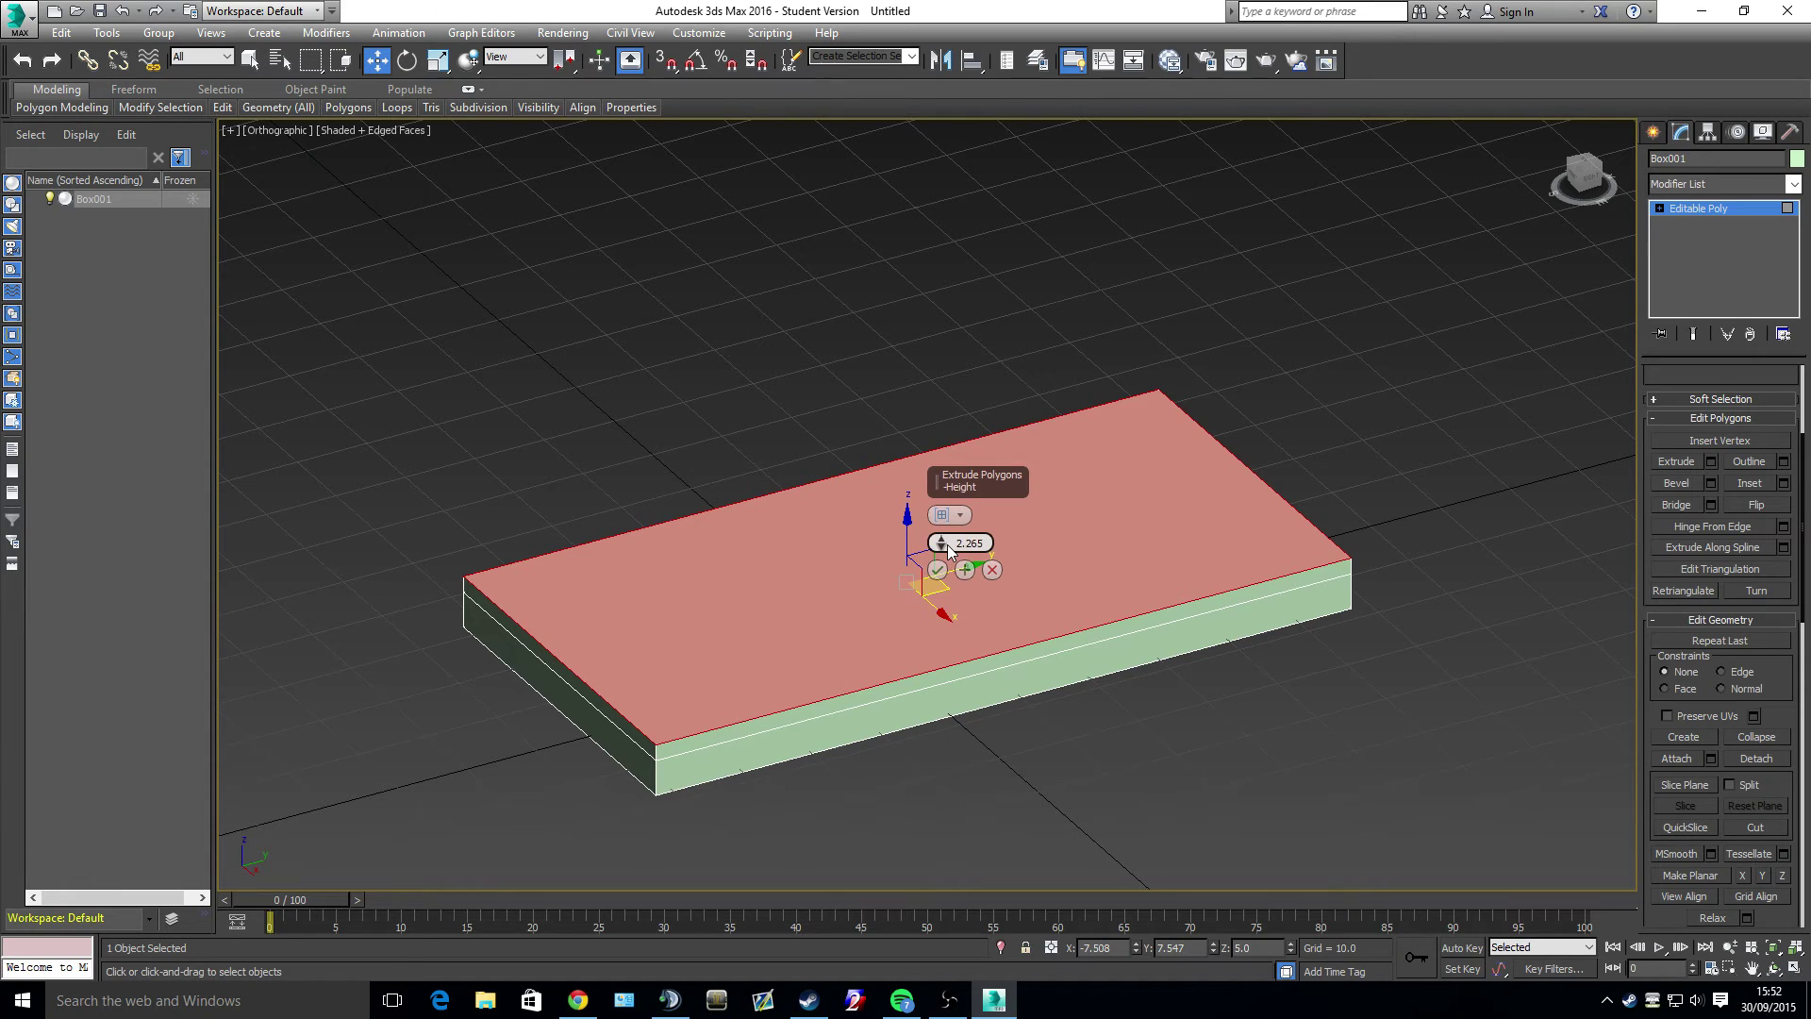
left_click_drag(941, 545, 966, 464)
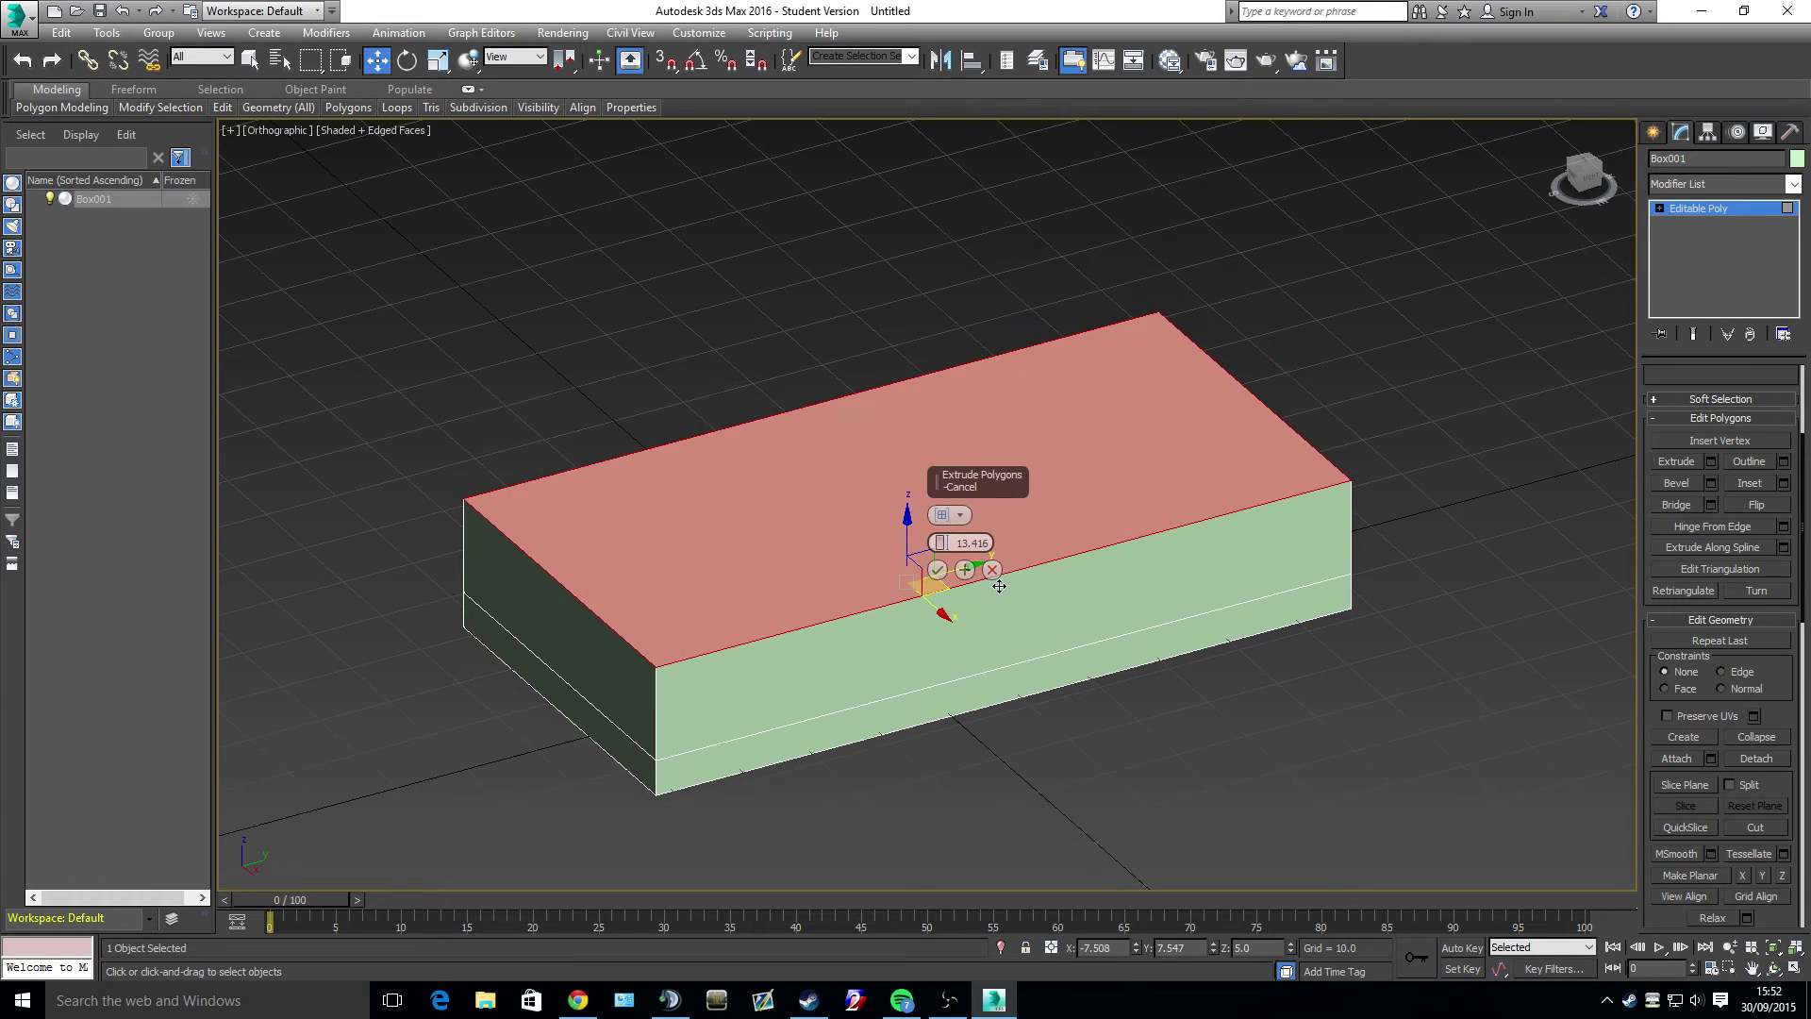
left_click(992, 570)
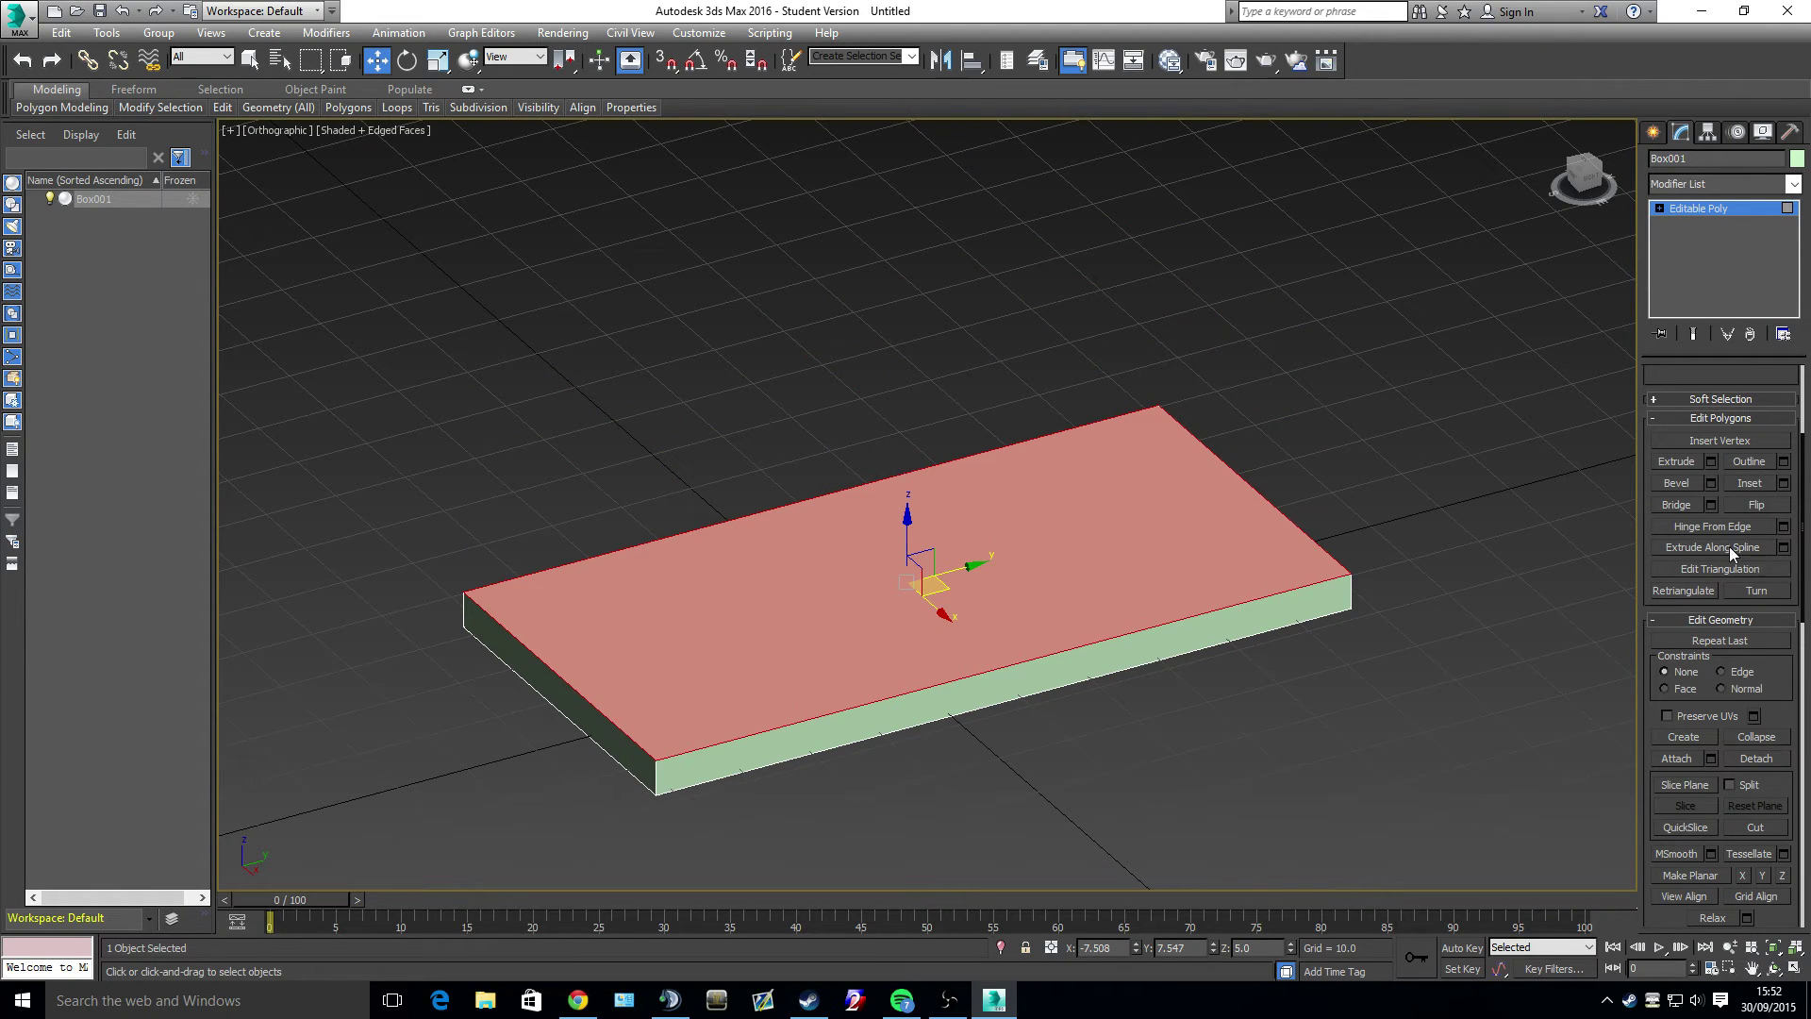
- Preview an inset and a bevel on the top face, cancelling both
left_click(1785, 487)
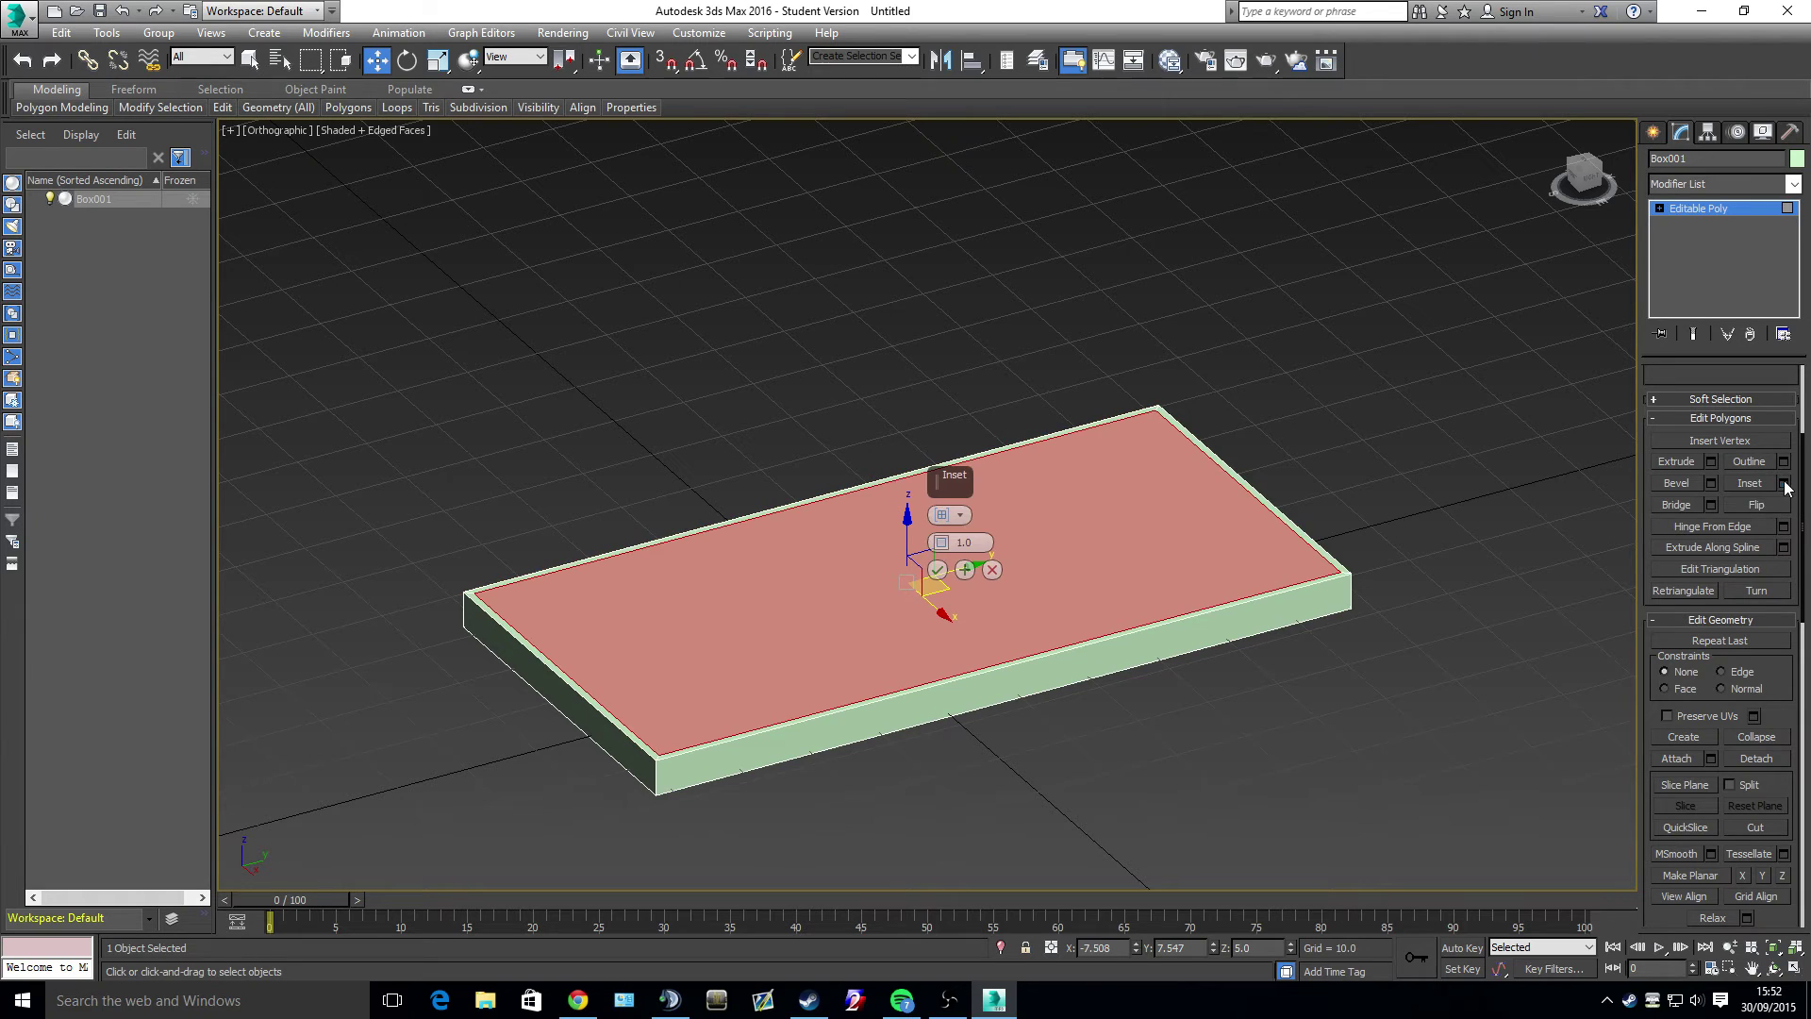
left_click_drag(940, 542, 945, 481)
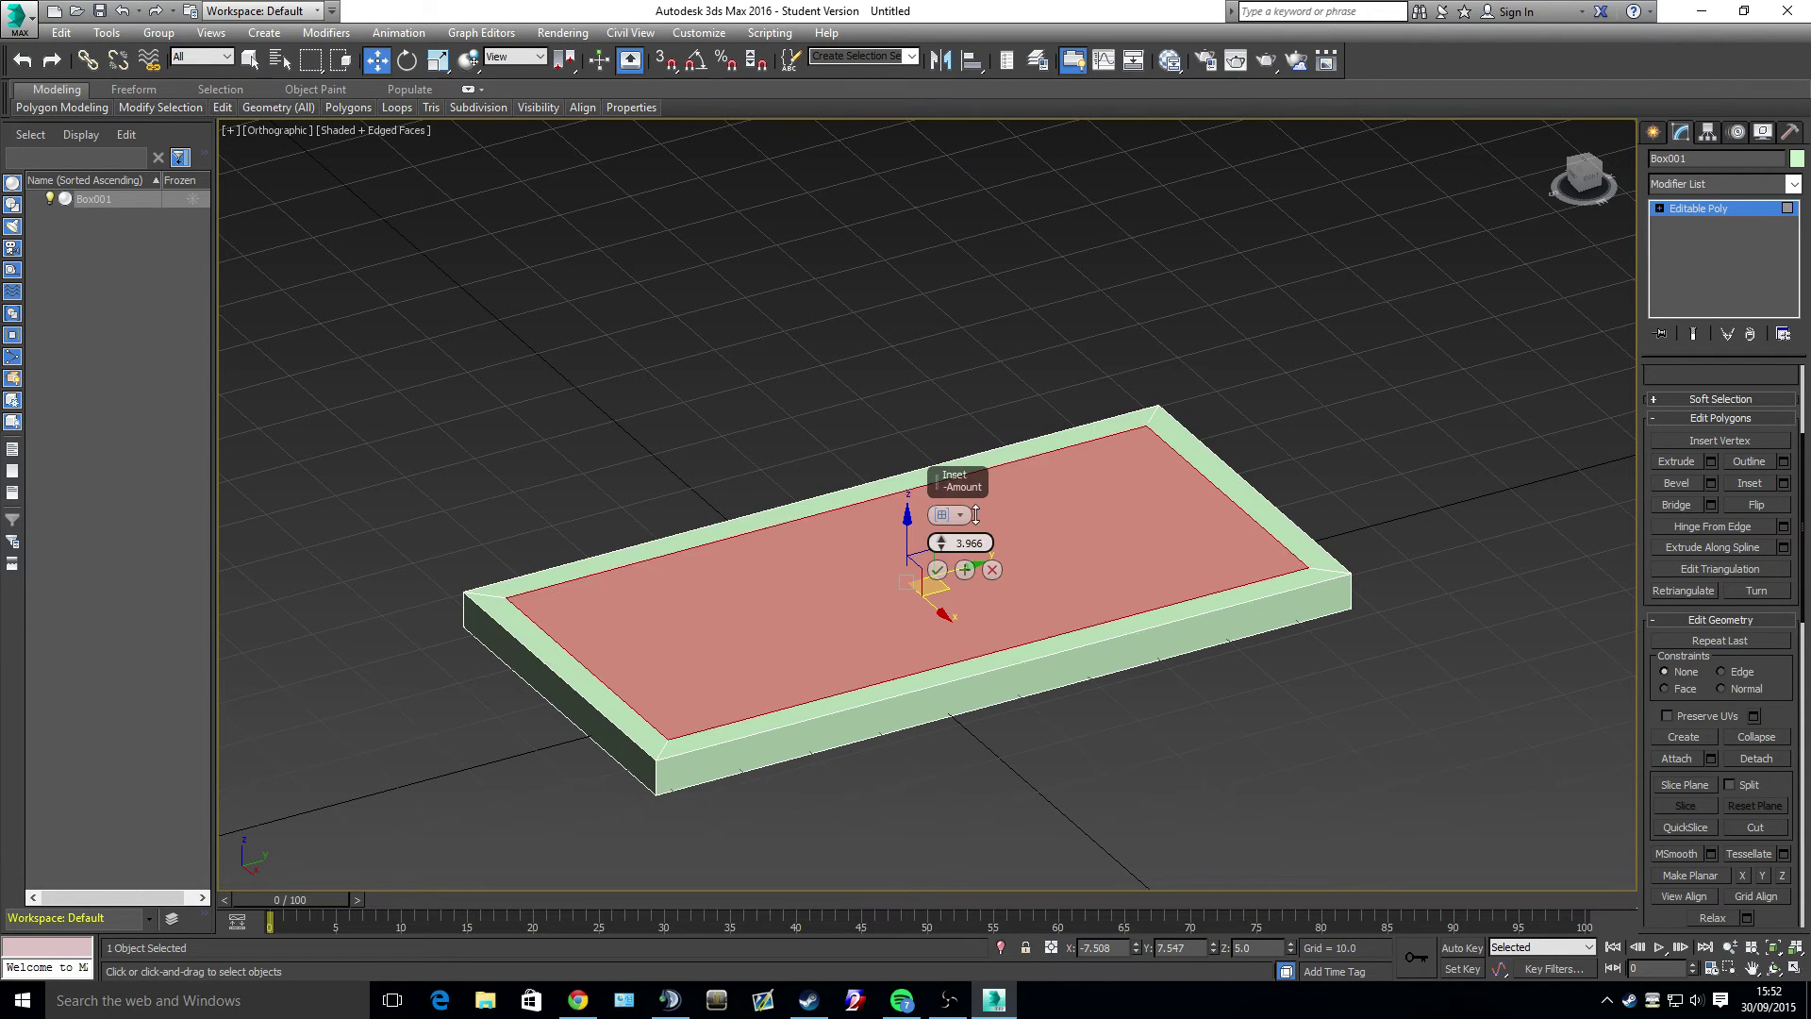
left_click(991, 569)
left_click(1710, 483)
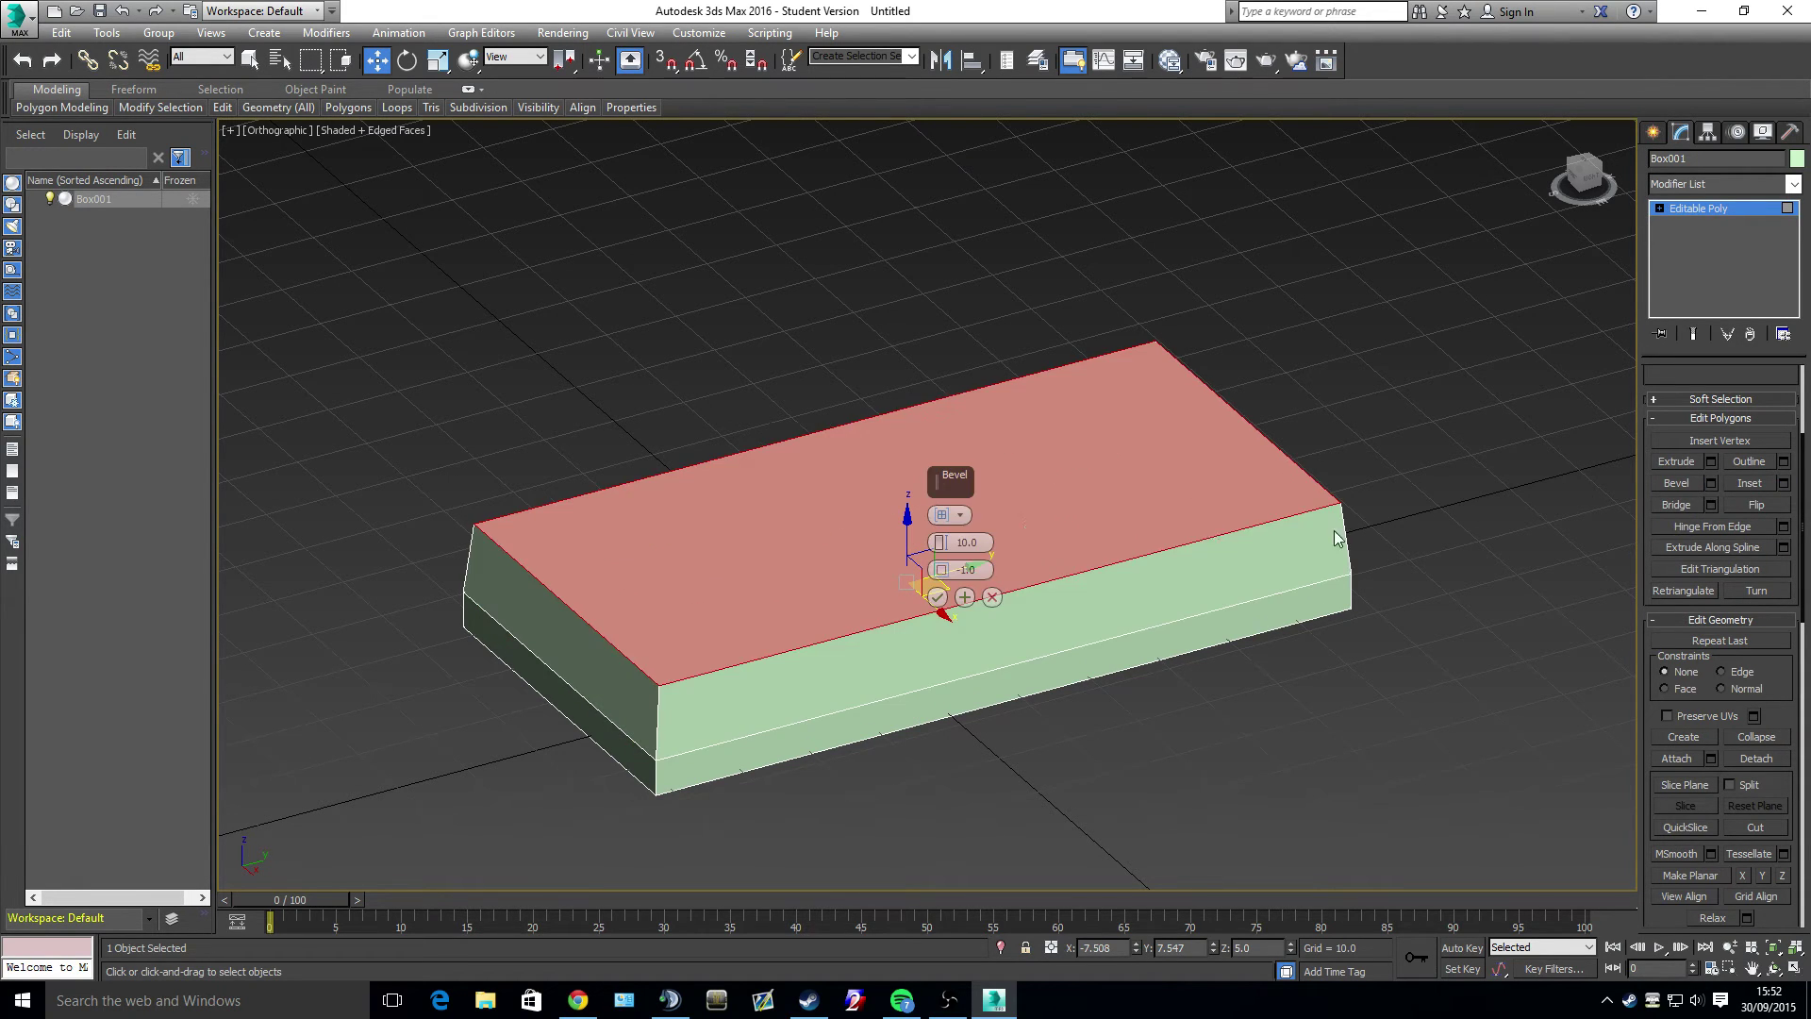
left_click_drag(940, 543, 966, 452)
mouse_move(941, 570)
left_mouse_down()
mouse_move(933, 696)
mouse_move(954, 591)
left_mouse_up()
left_click(992, 597)
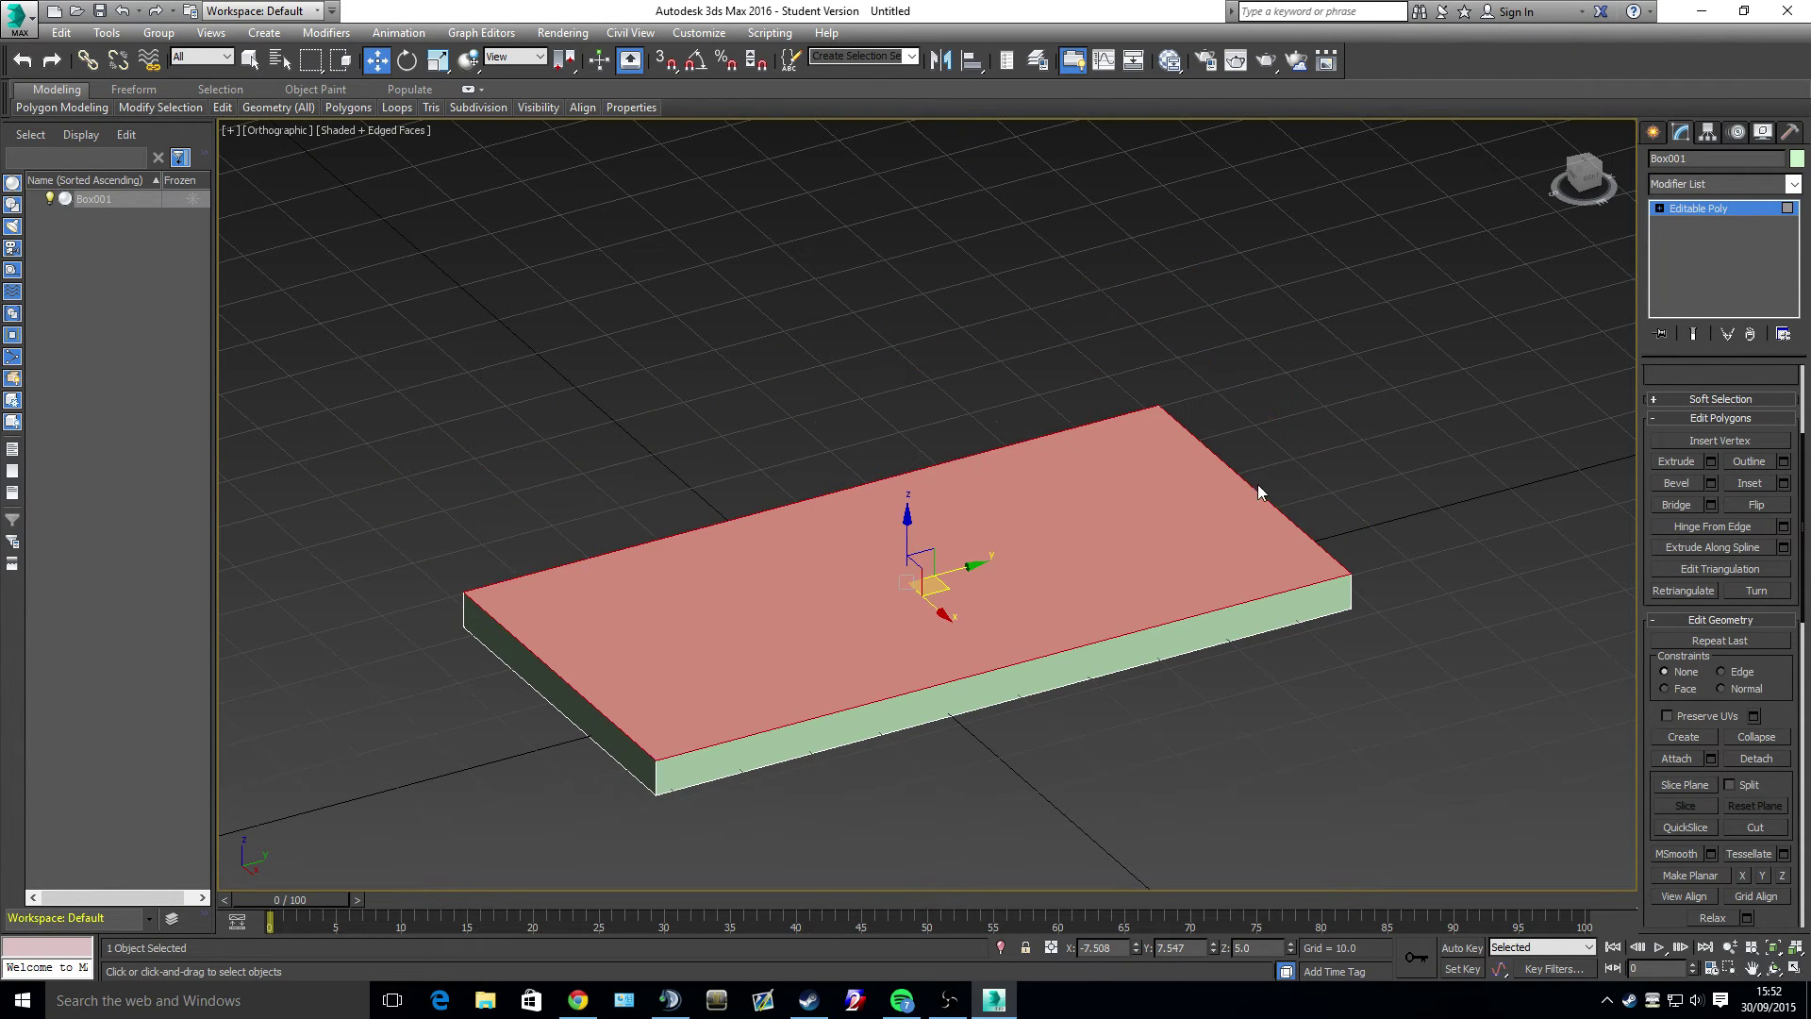
- Open and close the Modifier List, then leave and re-enter face-level editing
scroll(1706, 517, "down", 15)
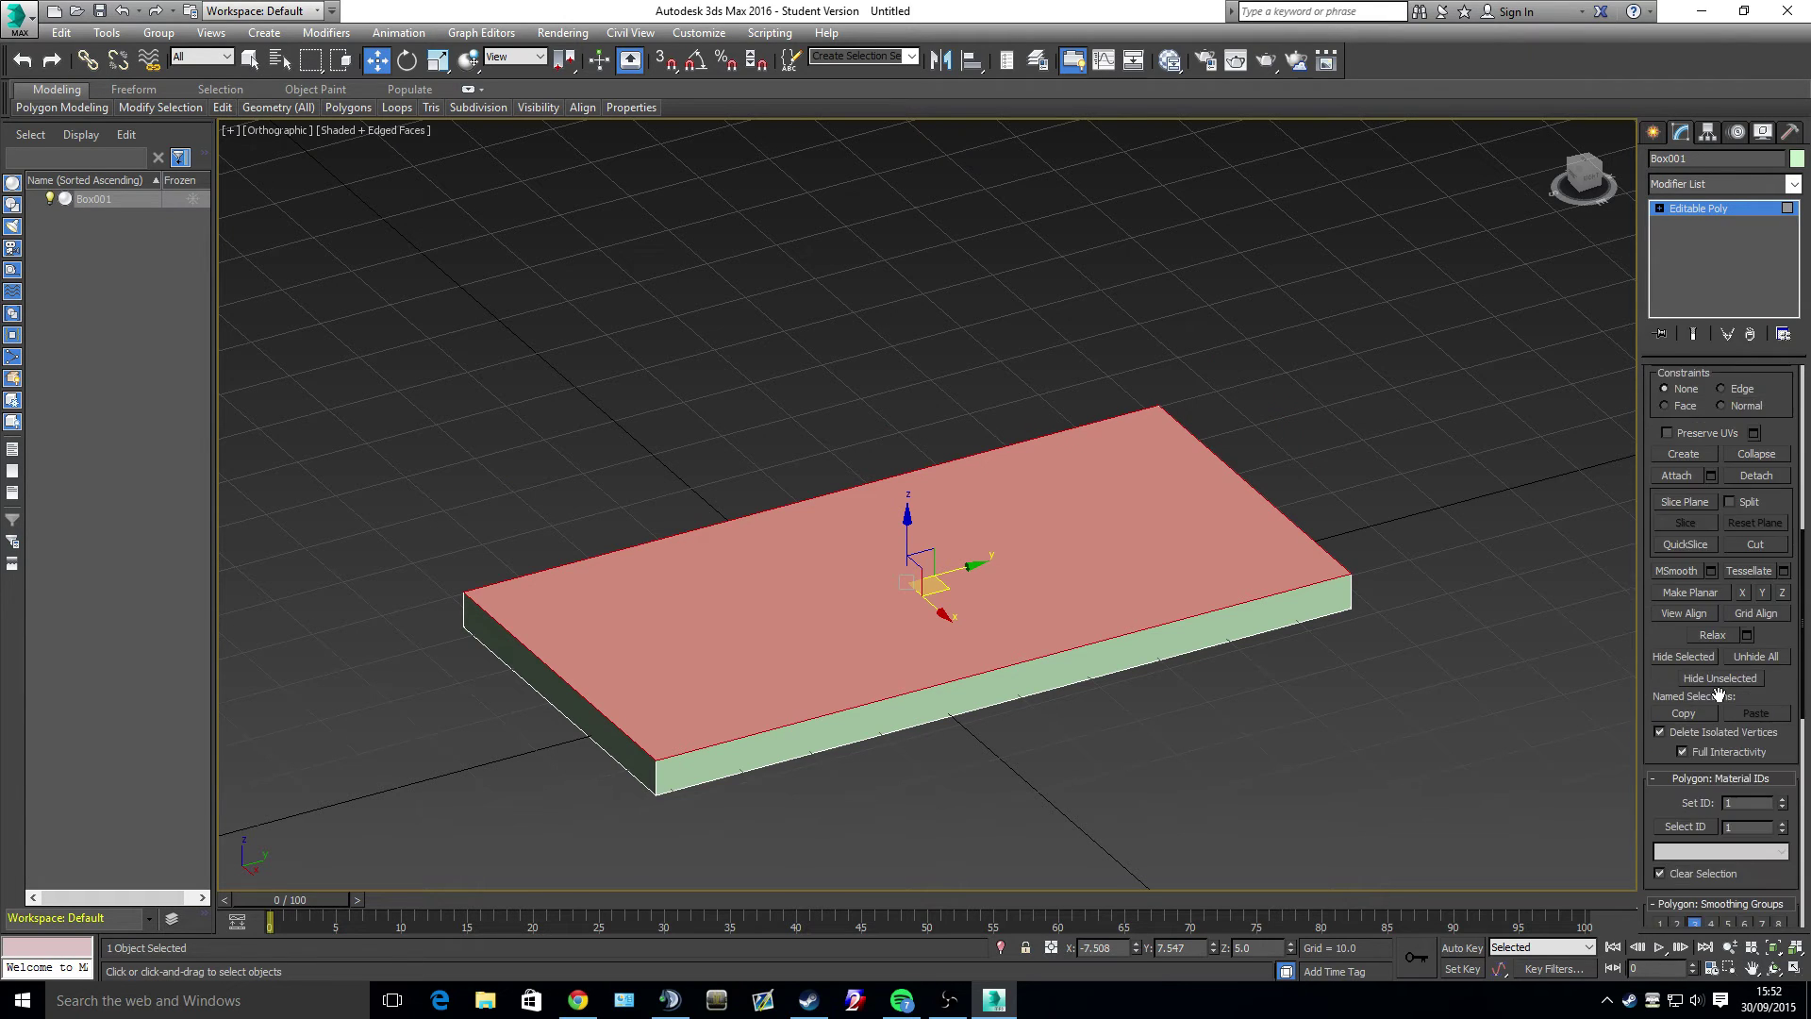
scroll(1719, 699, "up", 15)
scroll(1721, 683, "up", 4)
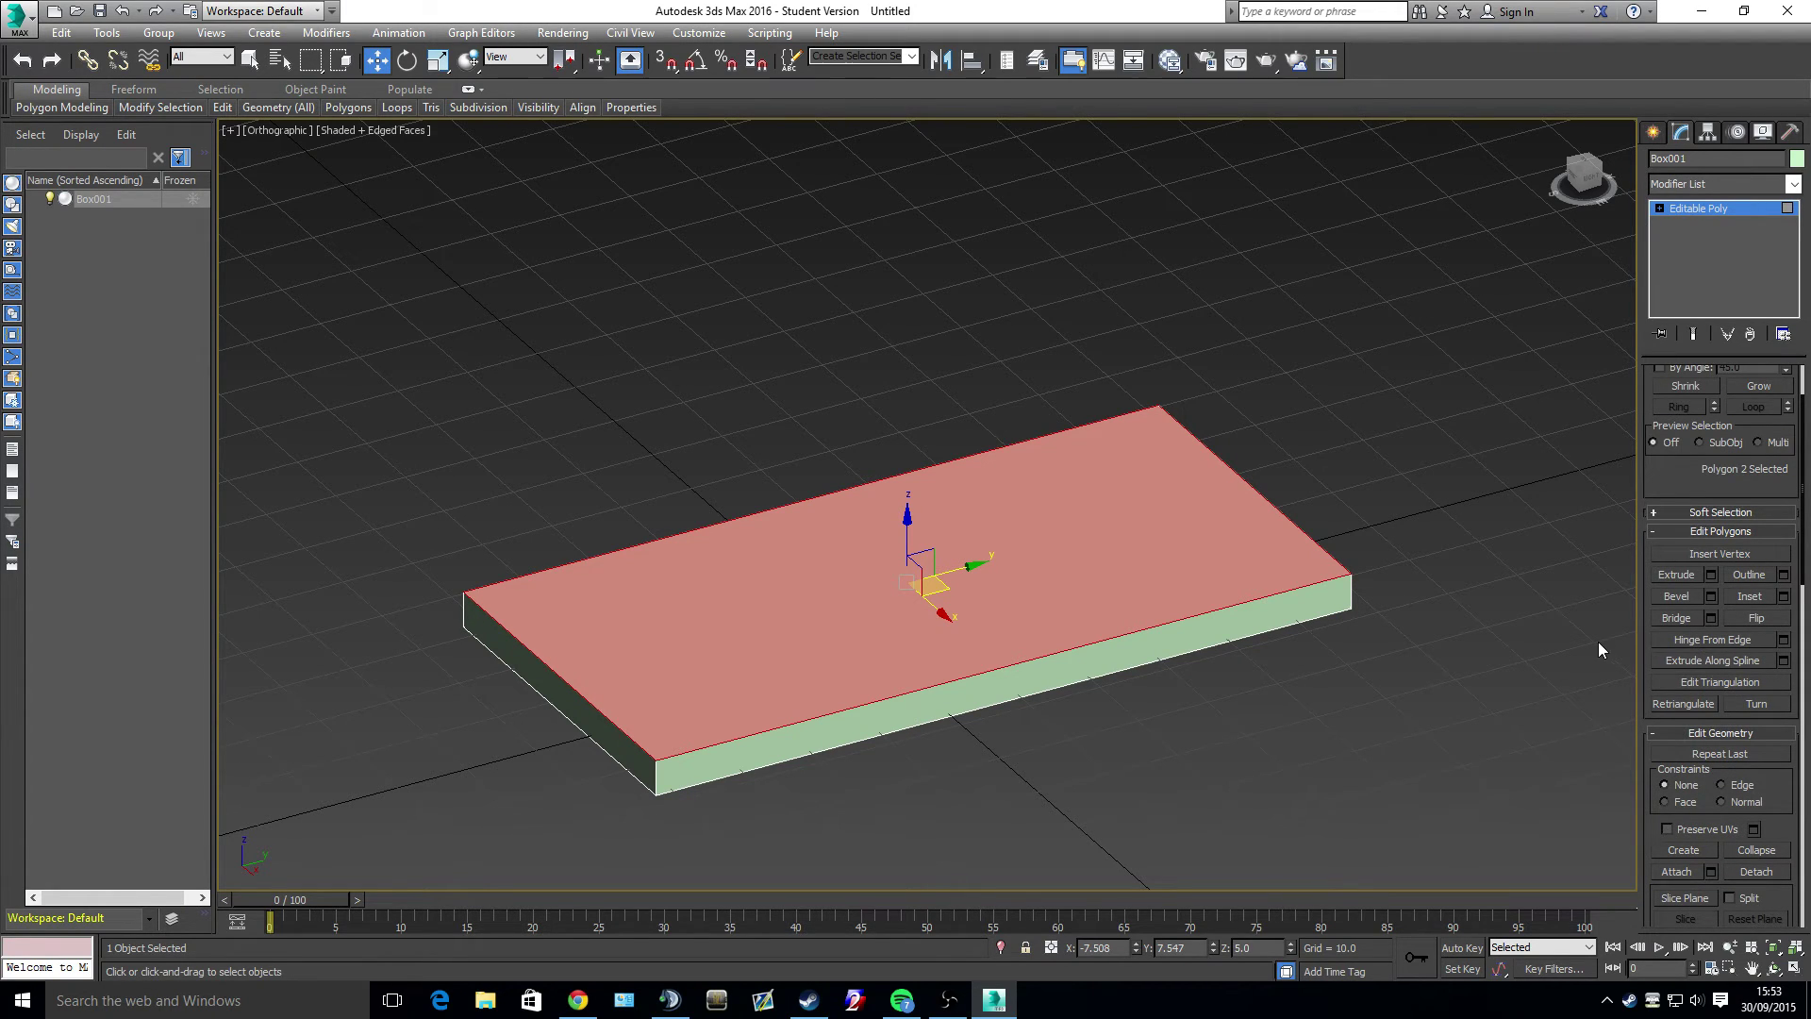
left_click(1760, 189)
left_click(1761, 188)
left_click(1709, 209)
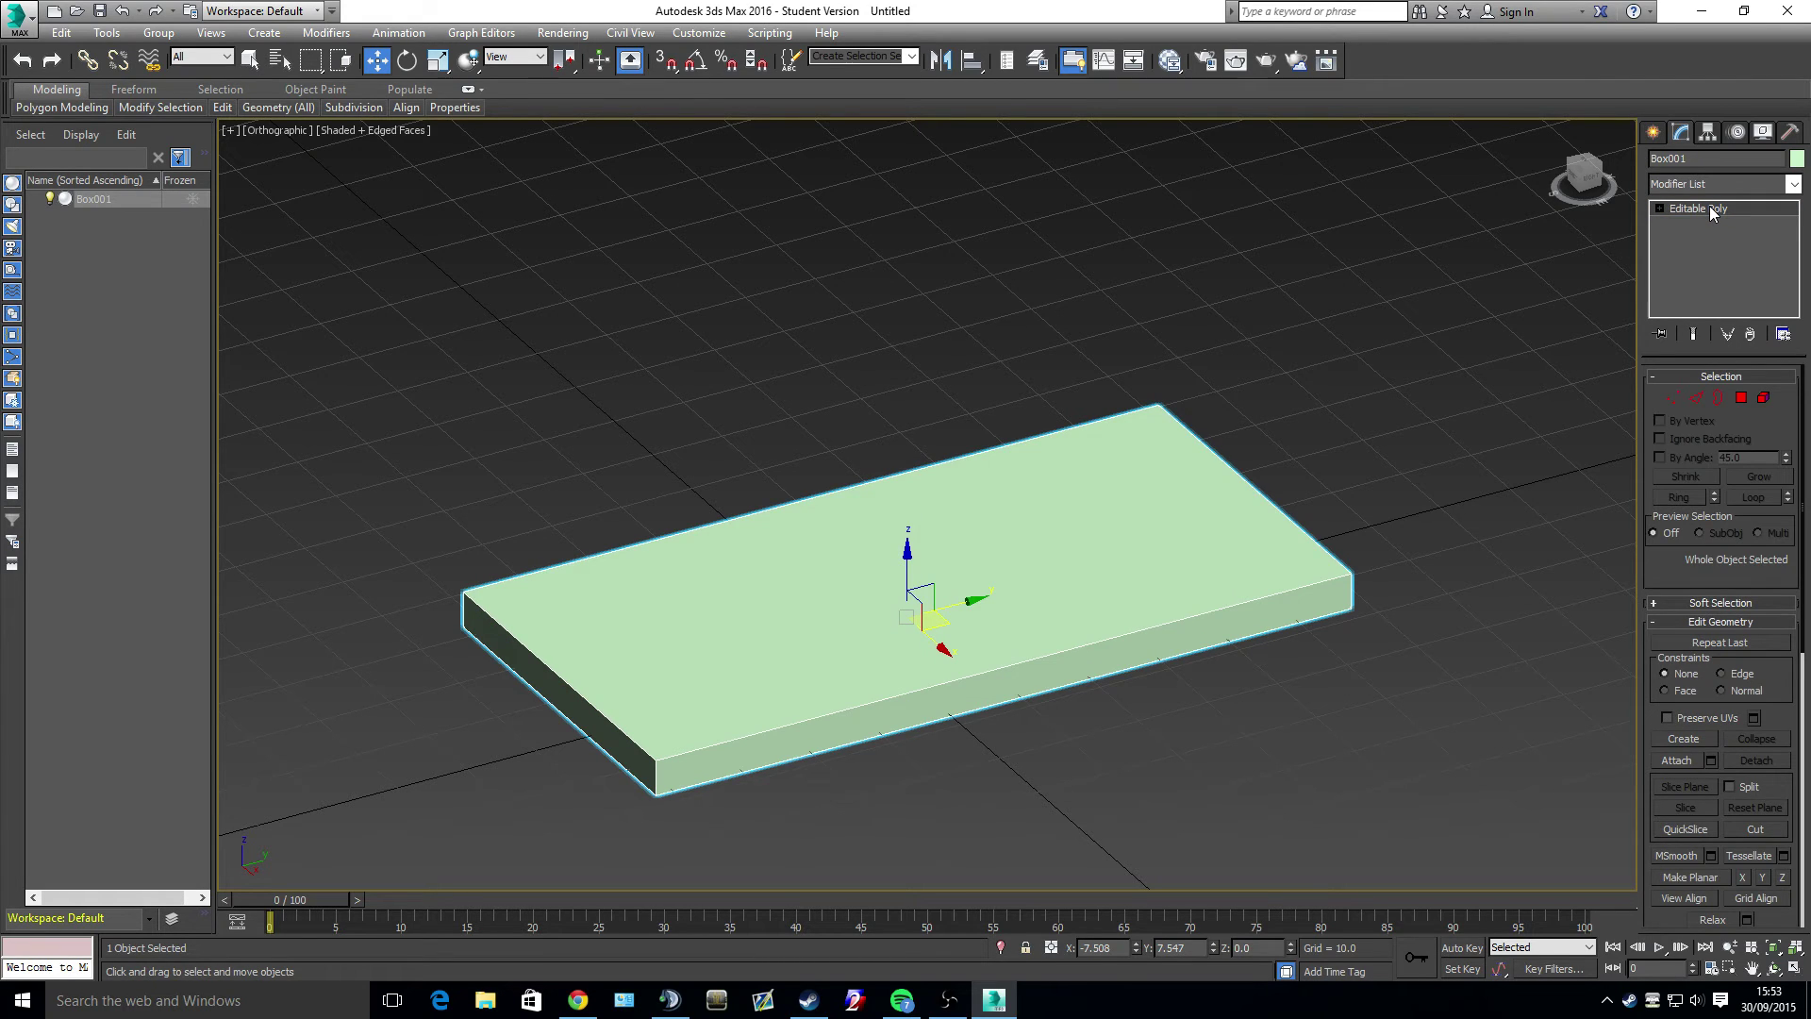
left_click(1709, 205)
- Select the slab as an element, box-select all six faces, then deselect everything
left_click(1764, 397)
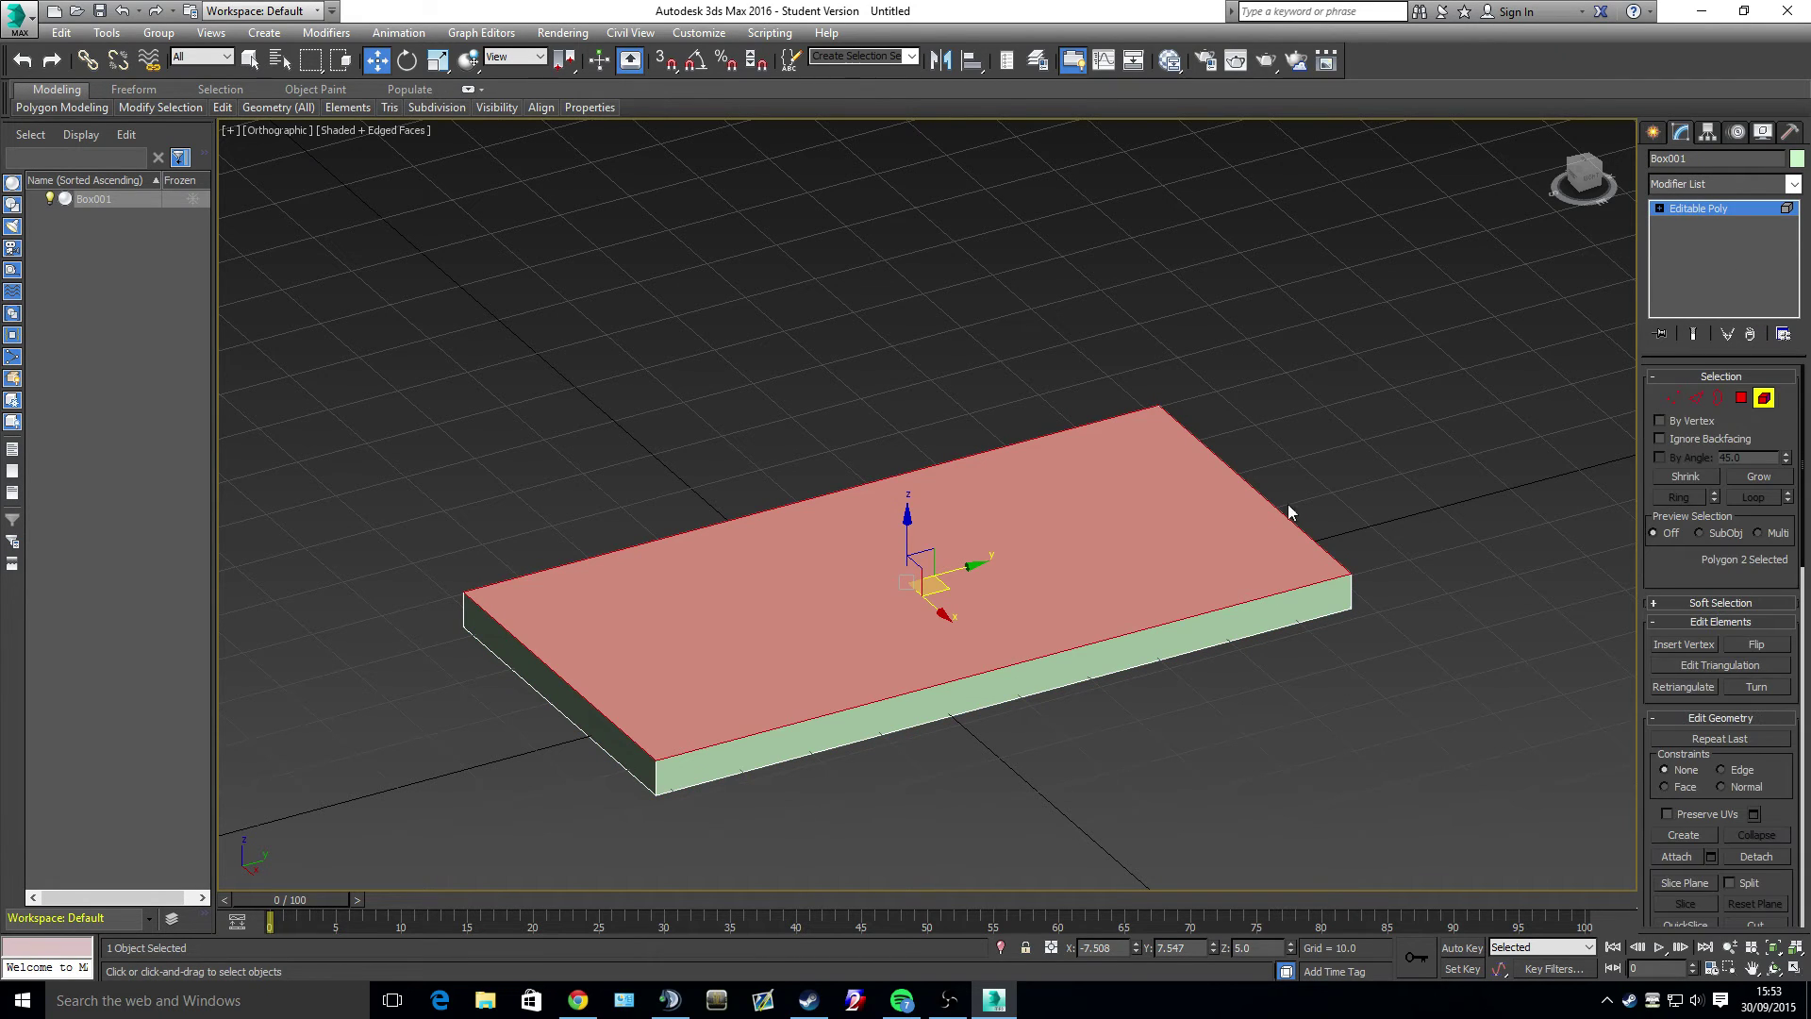
left_click(1259, 508)
left_click(1711, 187)
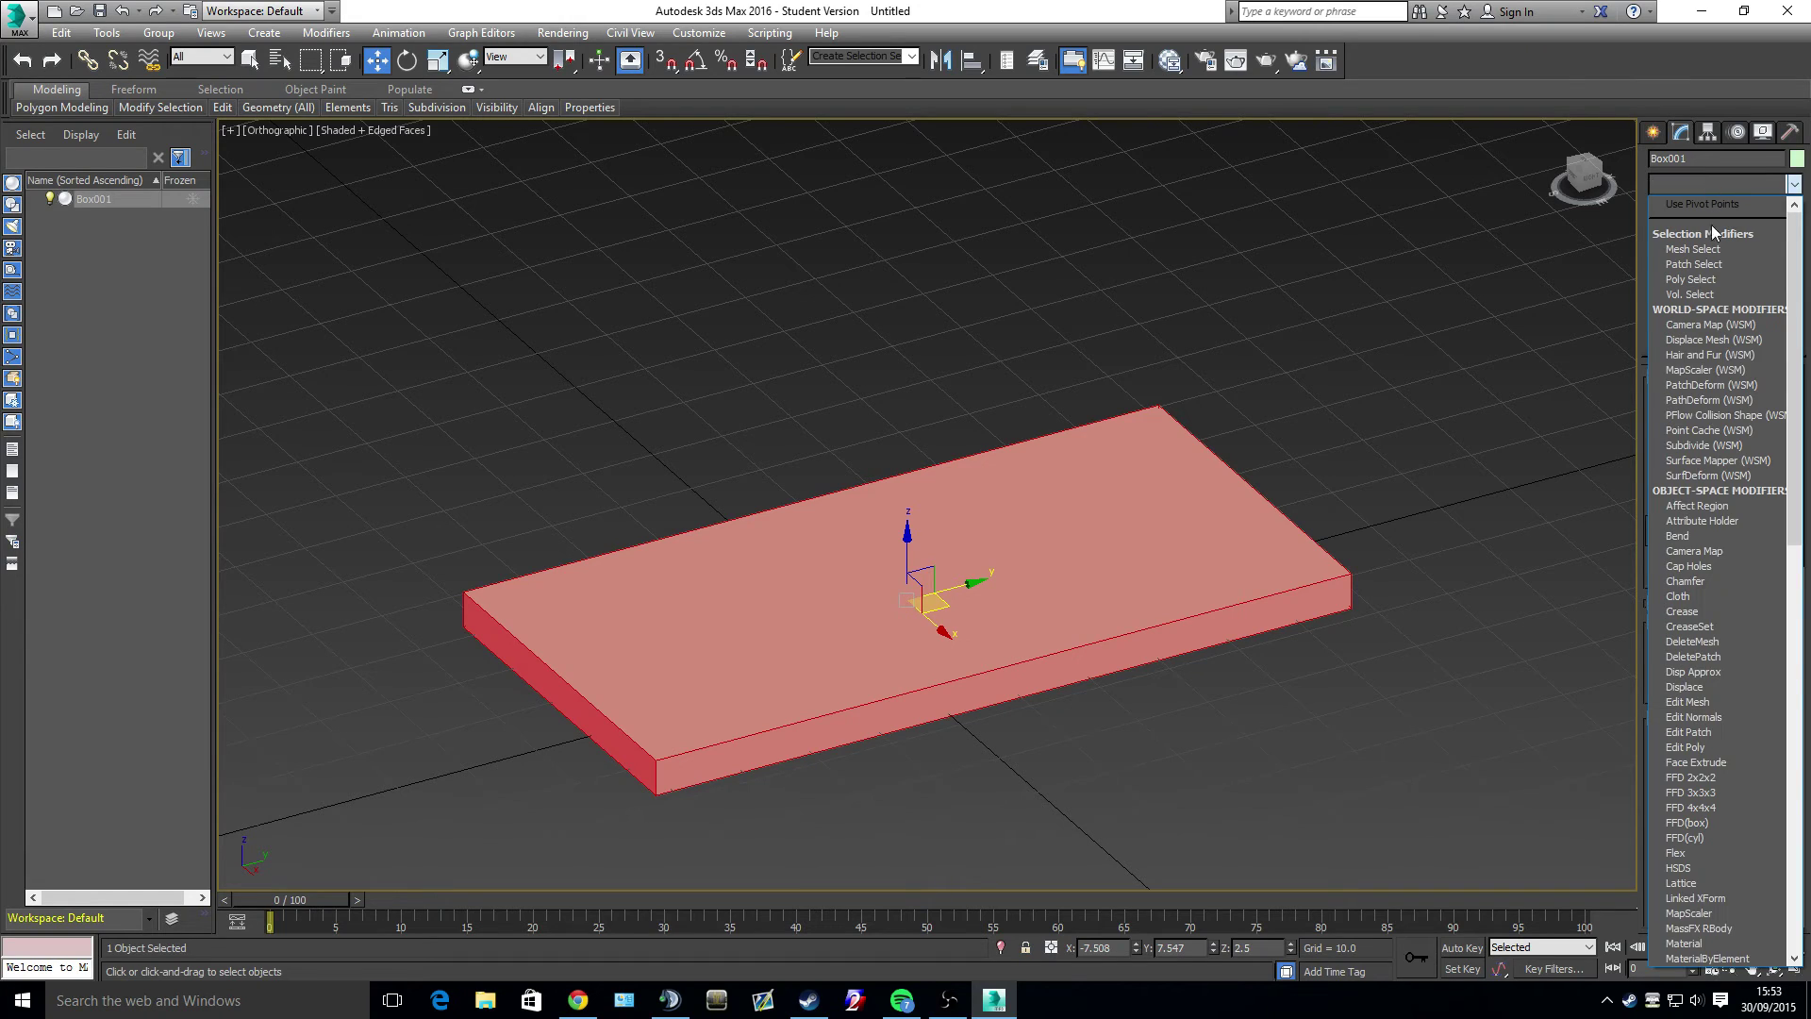
left_click(1719, 173)
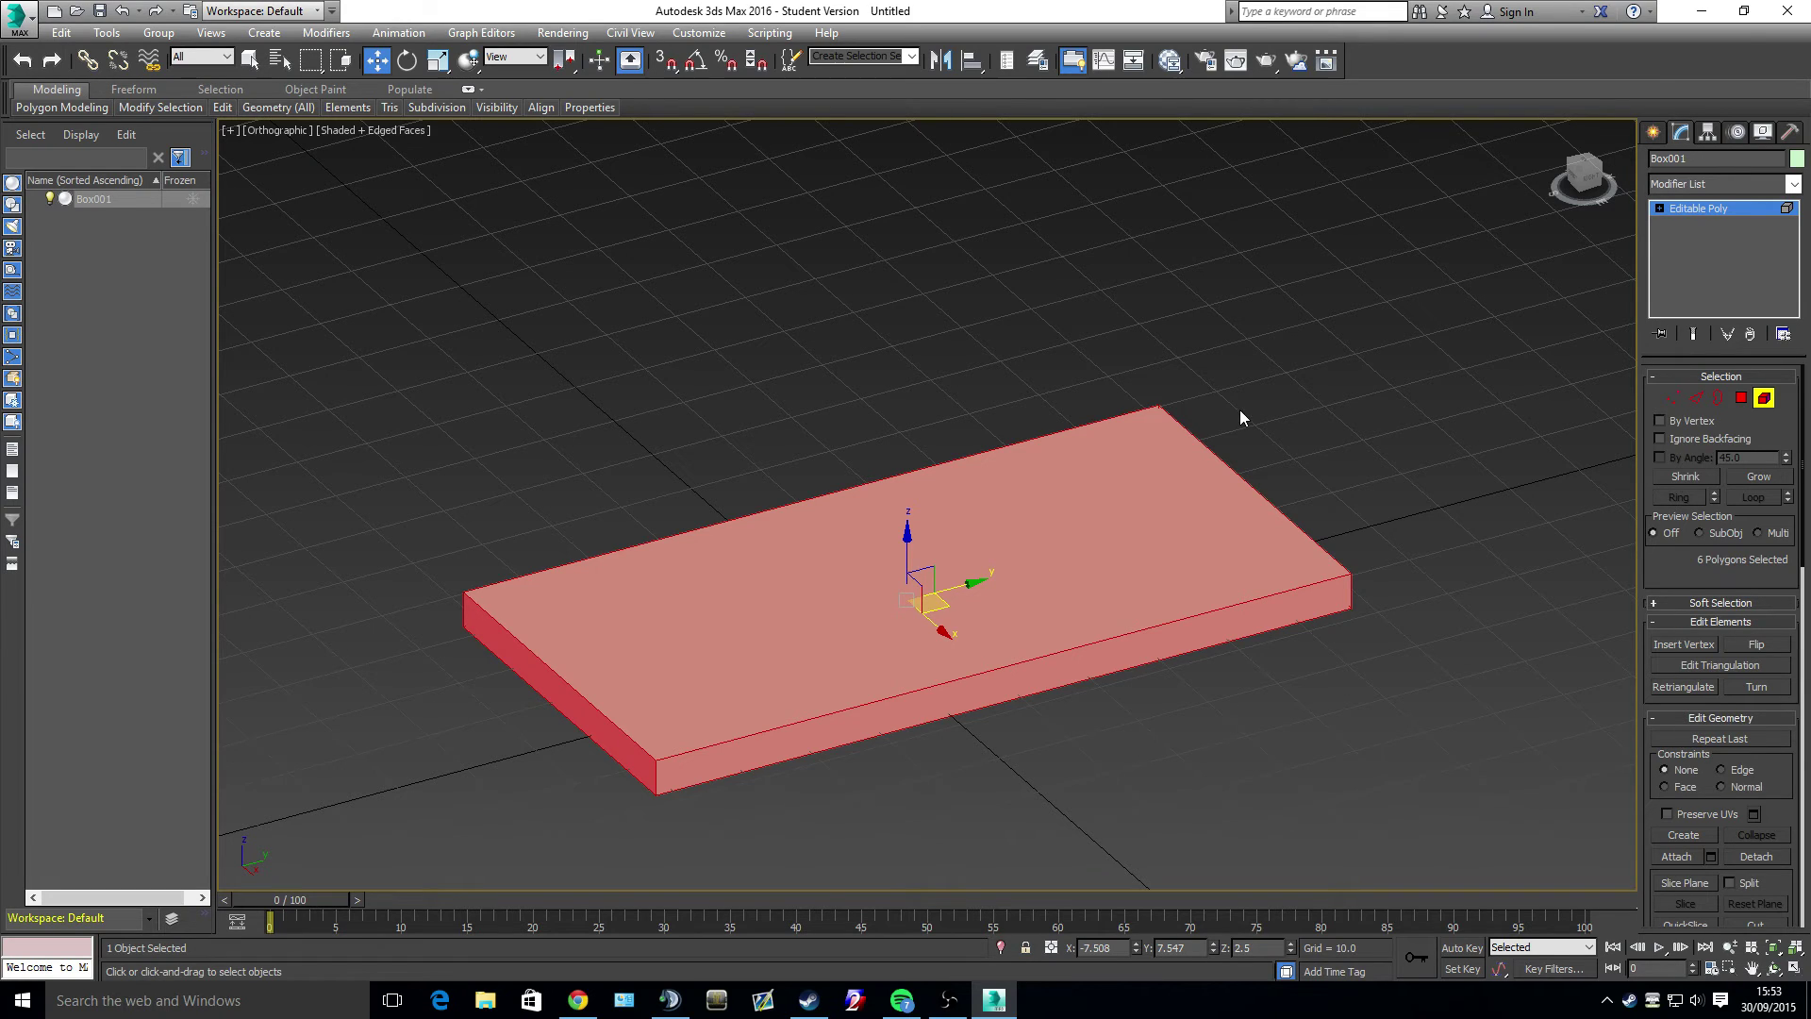
left_click(1274, 498)
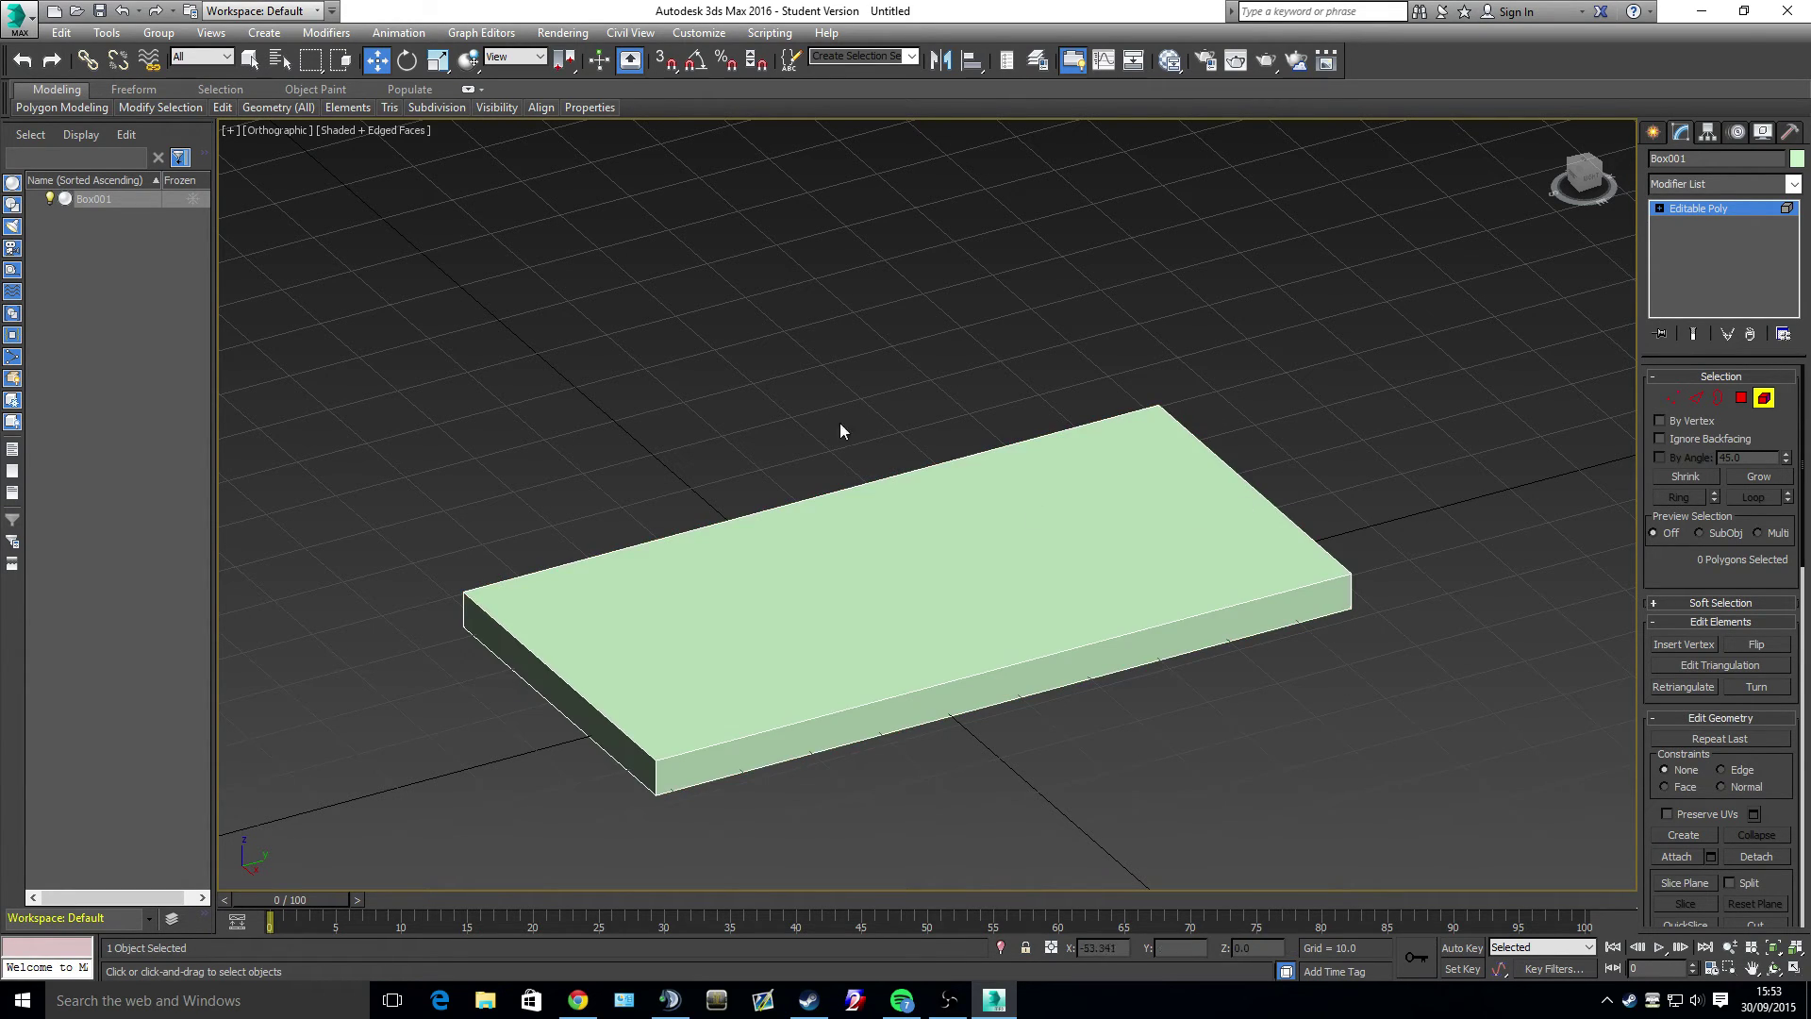
left_click_drag(816, 394, 1115, 772)
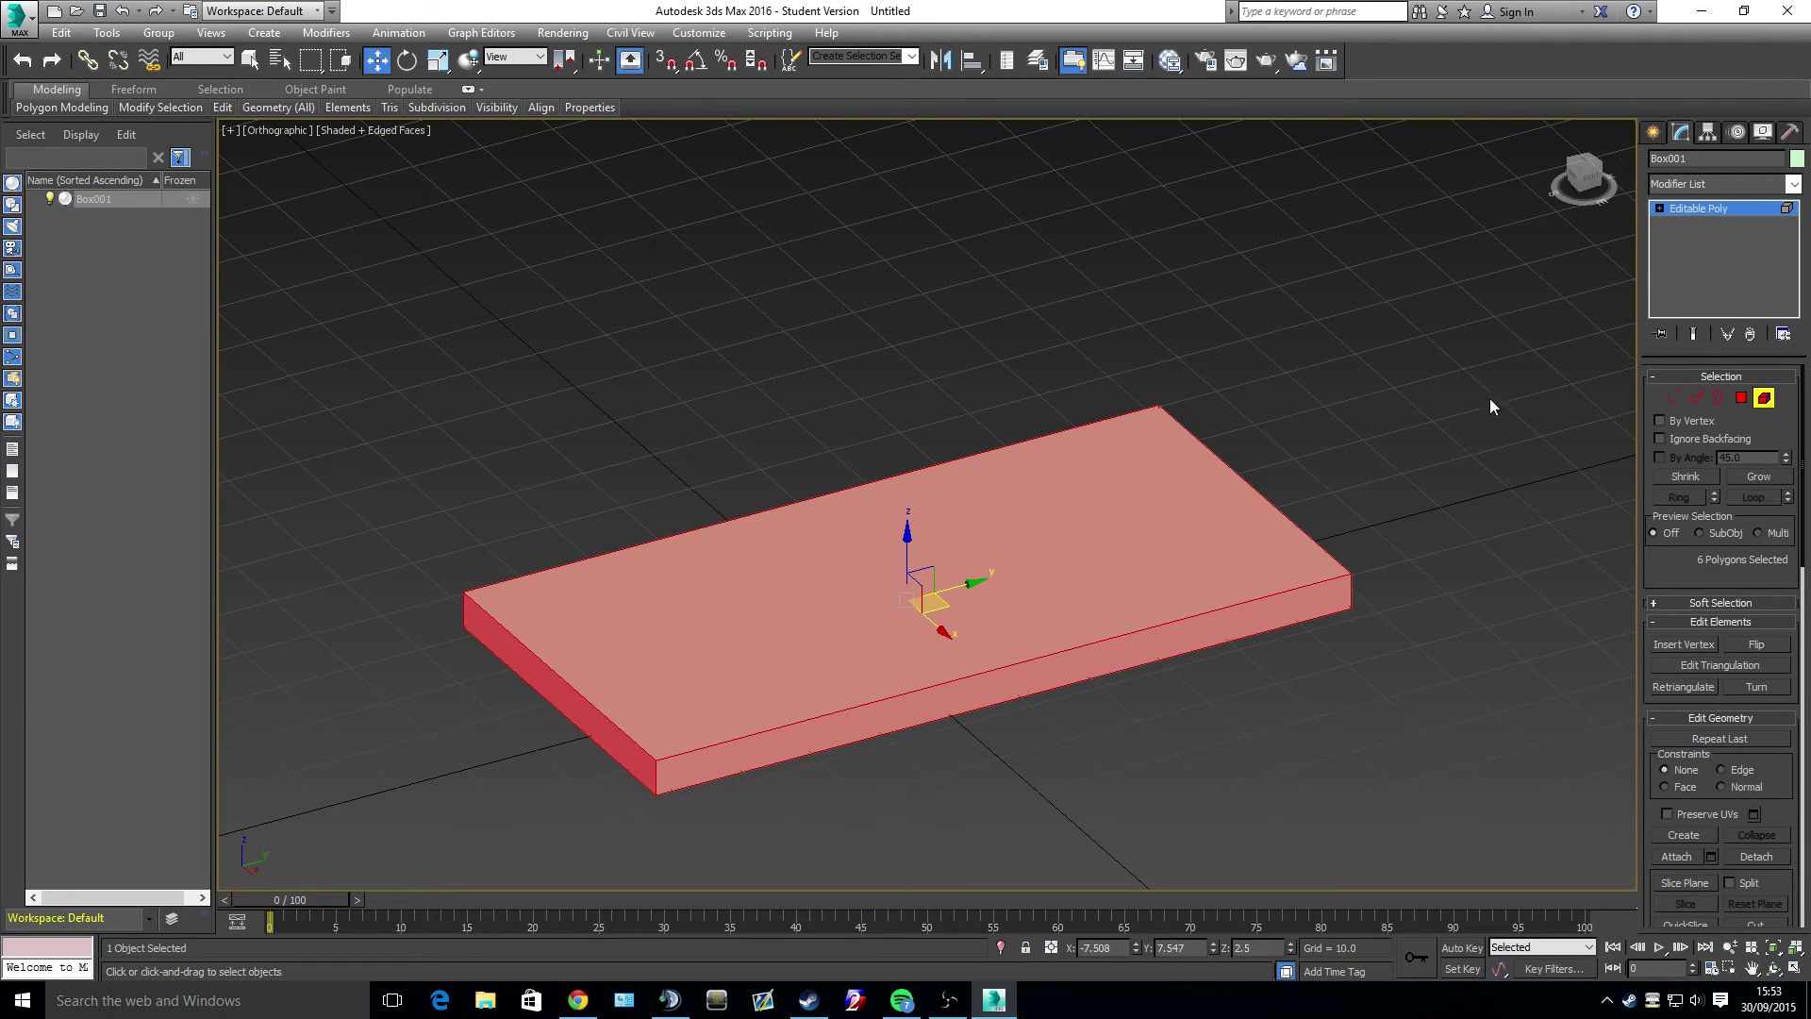
left_click_drag(362, 836, 379, 835)
left_click(234, 246)
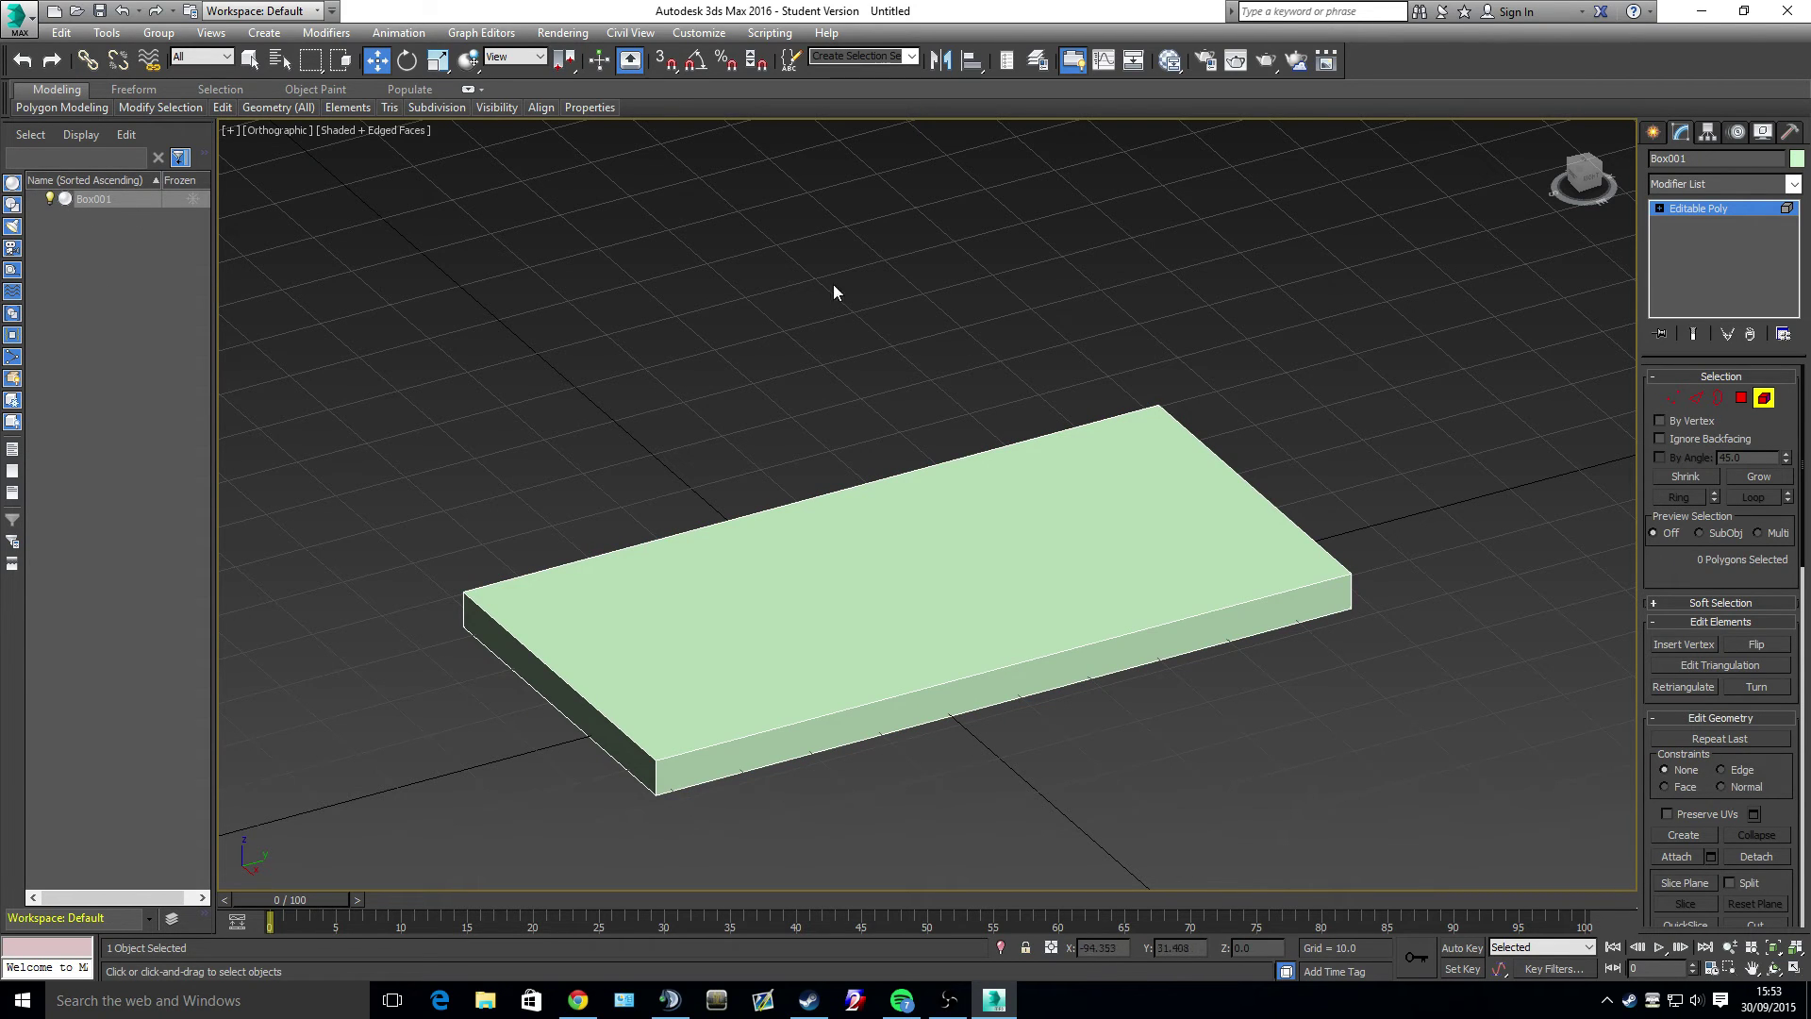
- Draw a taller Box002 on top of the slab and convert it to Editable Poly
left_click(1652, 132)
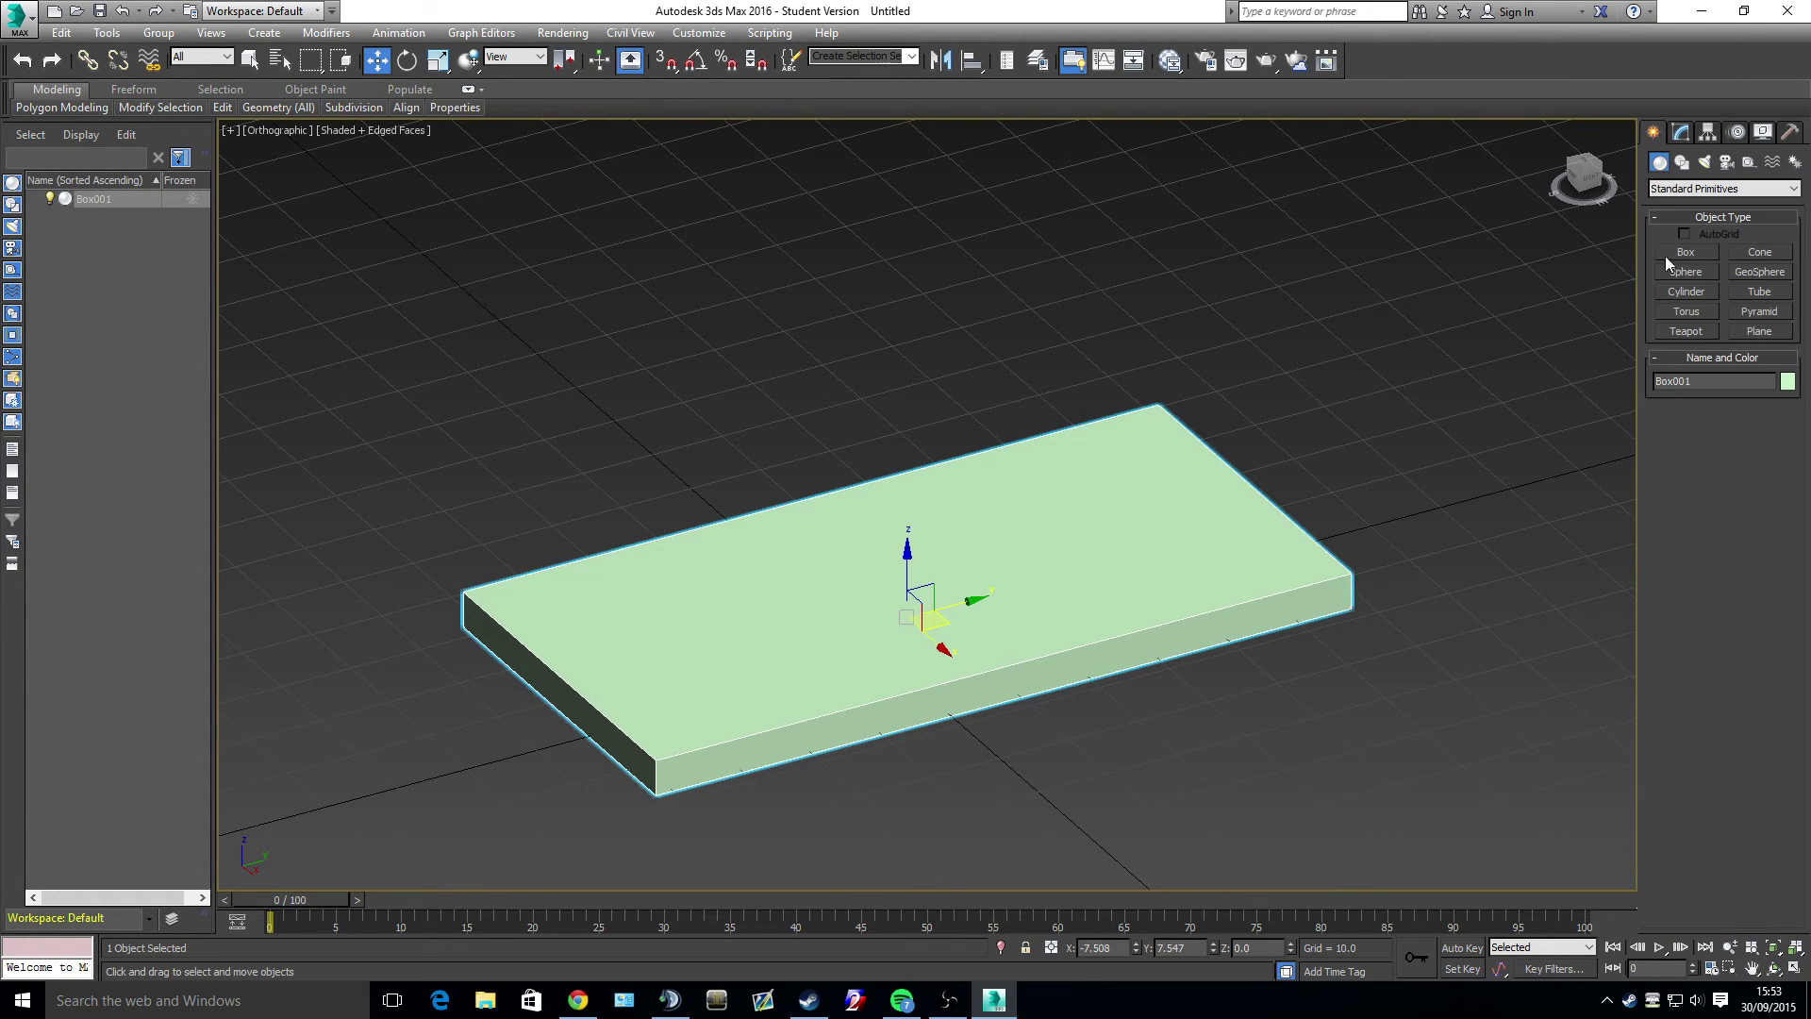
left_click(1686, 252)
left_click_drag(740, 709, 1110, 449)
left_click(981, 303)
right_click(795, 529)
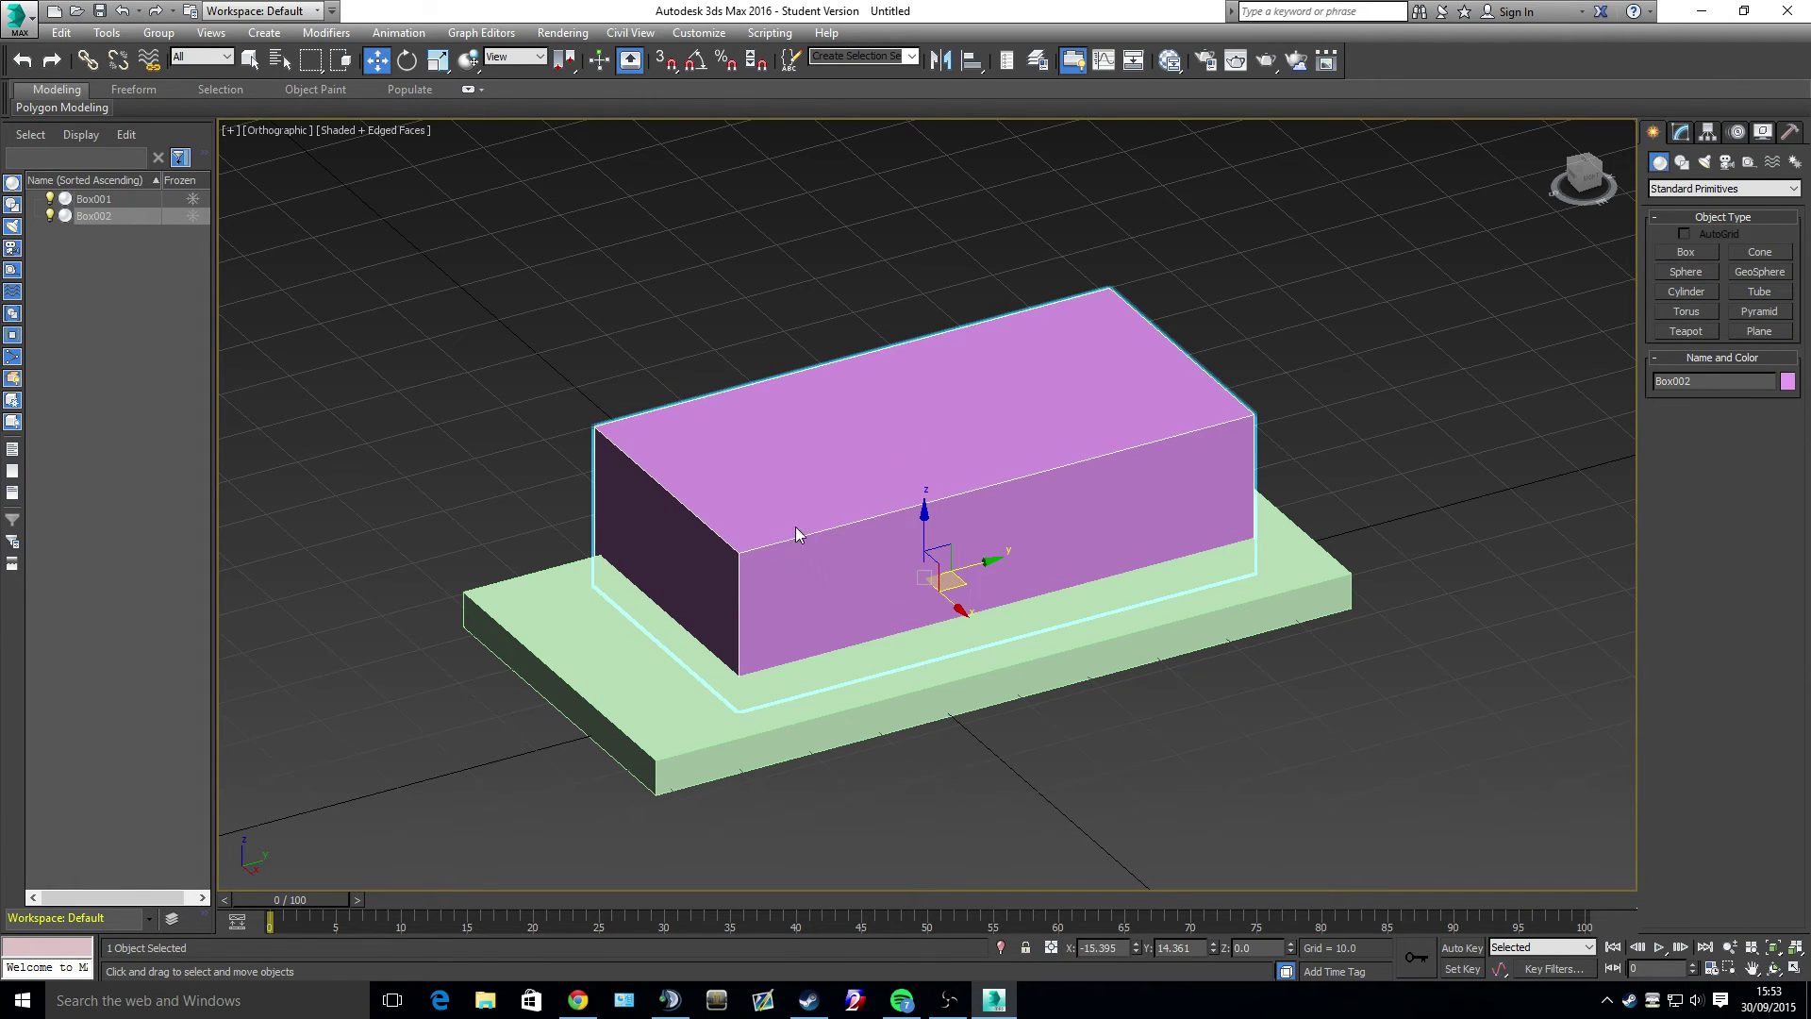
right_click(824, 601)
mouse_move(953, 786)
left_click(1056, 802)
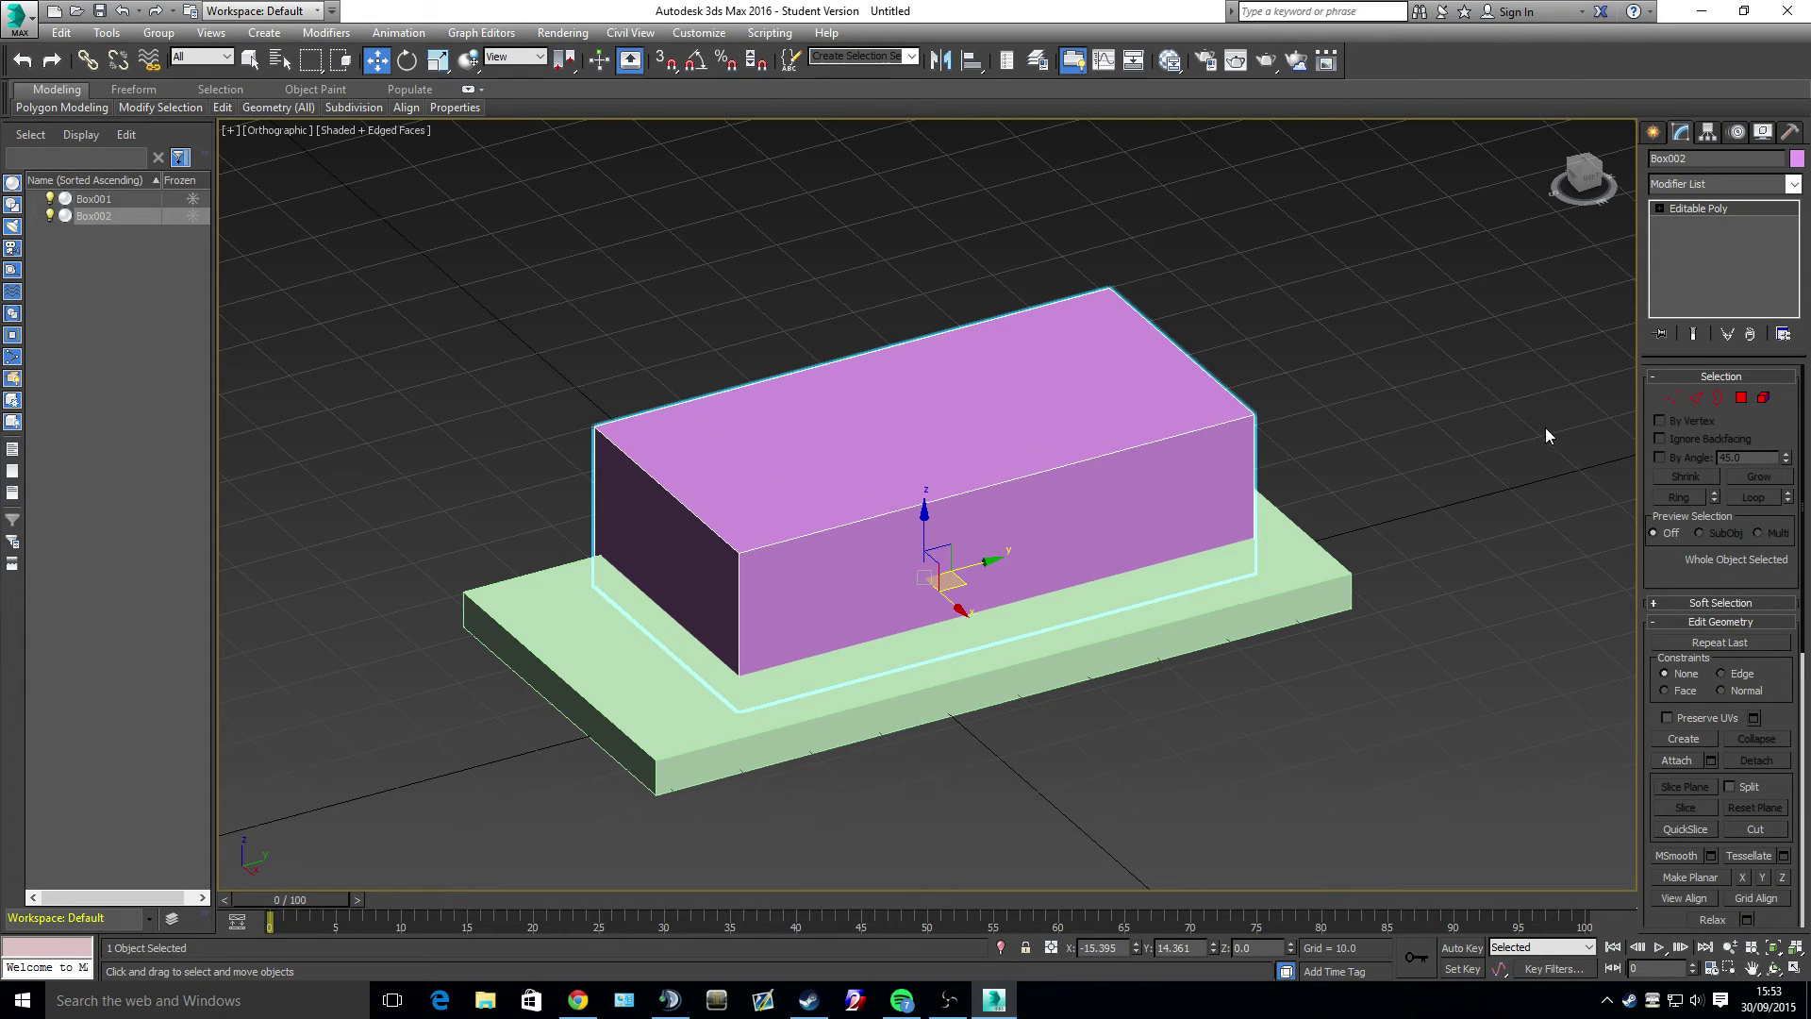
- Select and clear the purple box in Element mode, toggling its visibility bulb several times
left_click(1761, 398)
left_click(1007, 442)
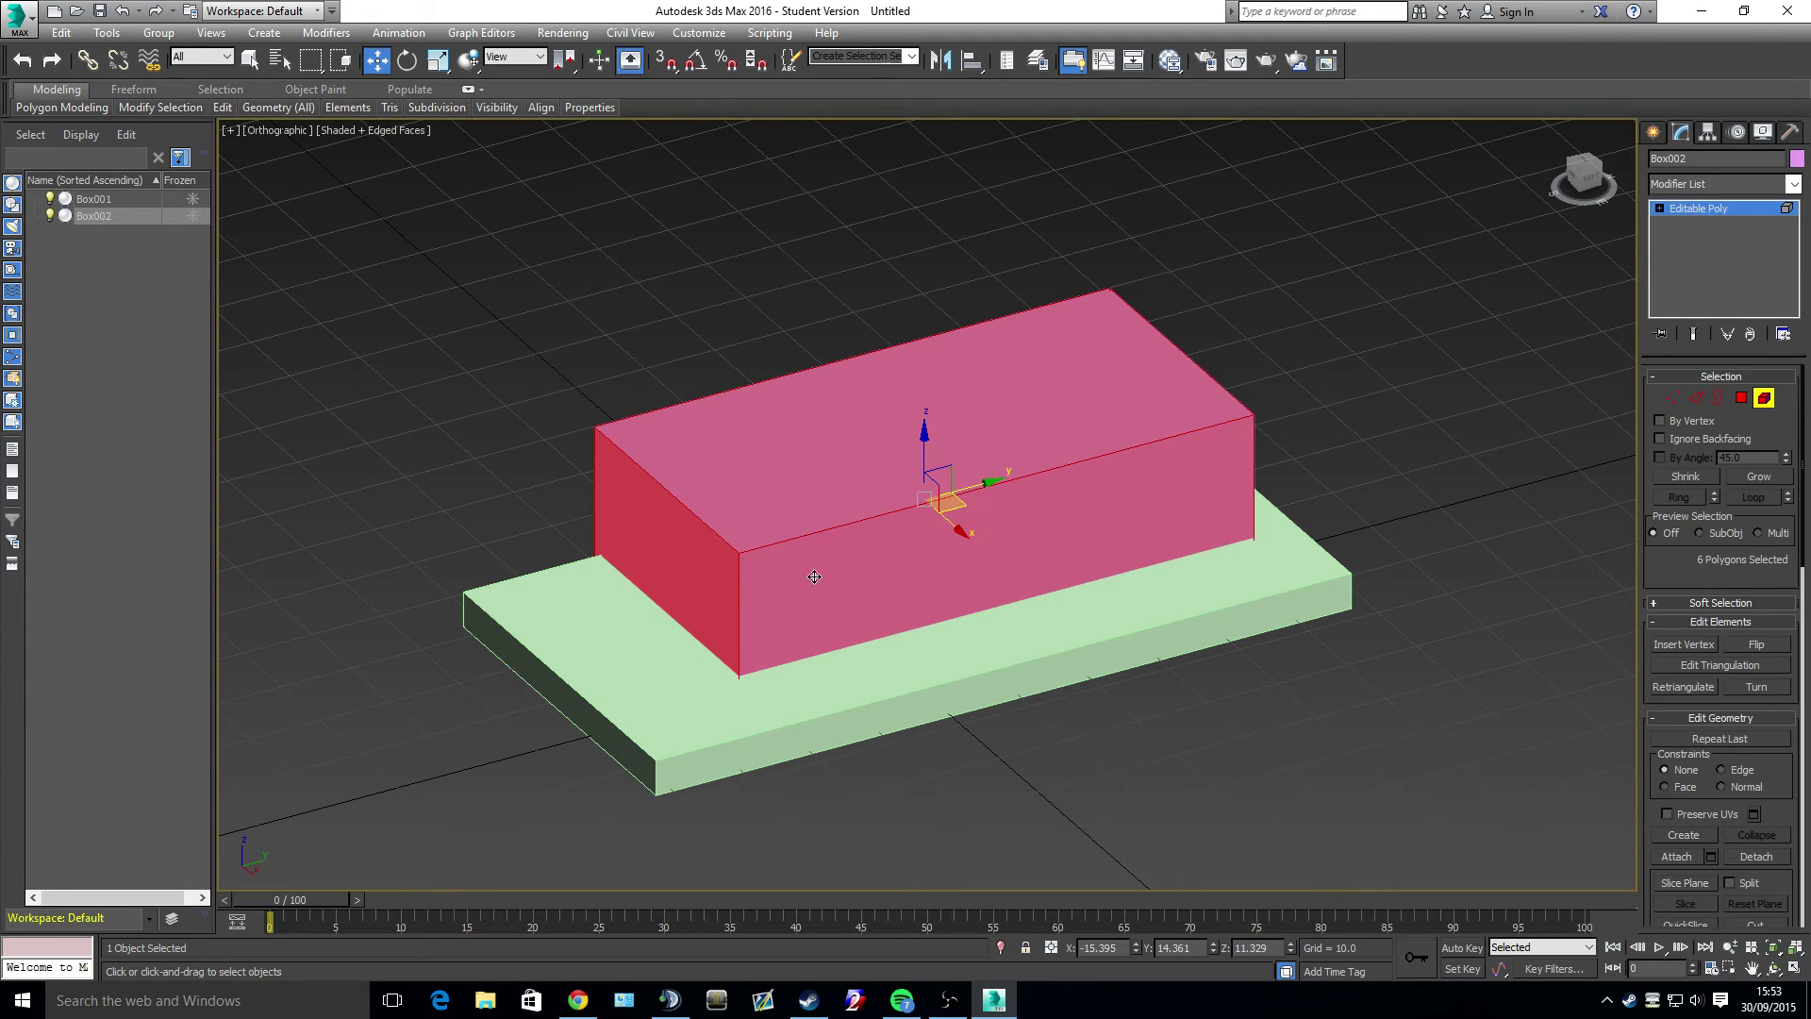
left_click(622, 622)
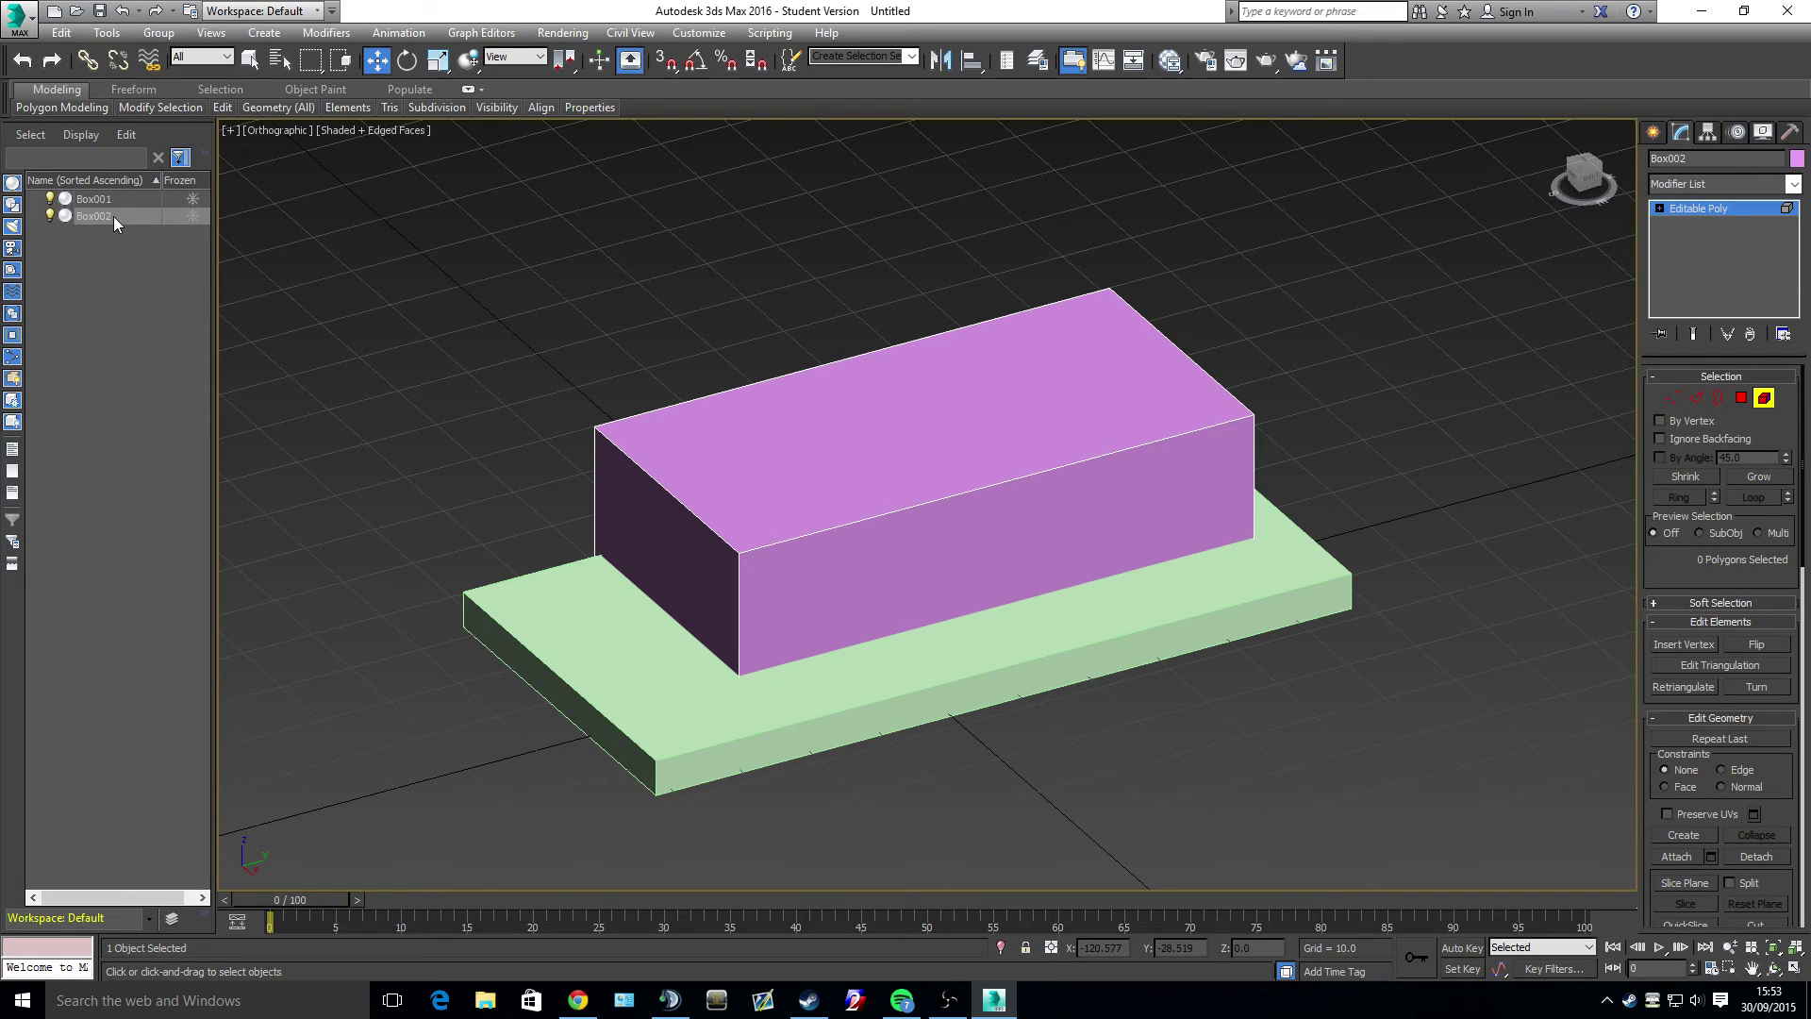
left_click(49, 215)
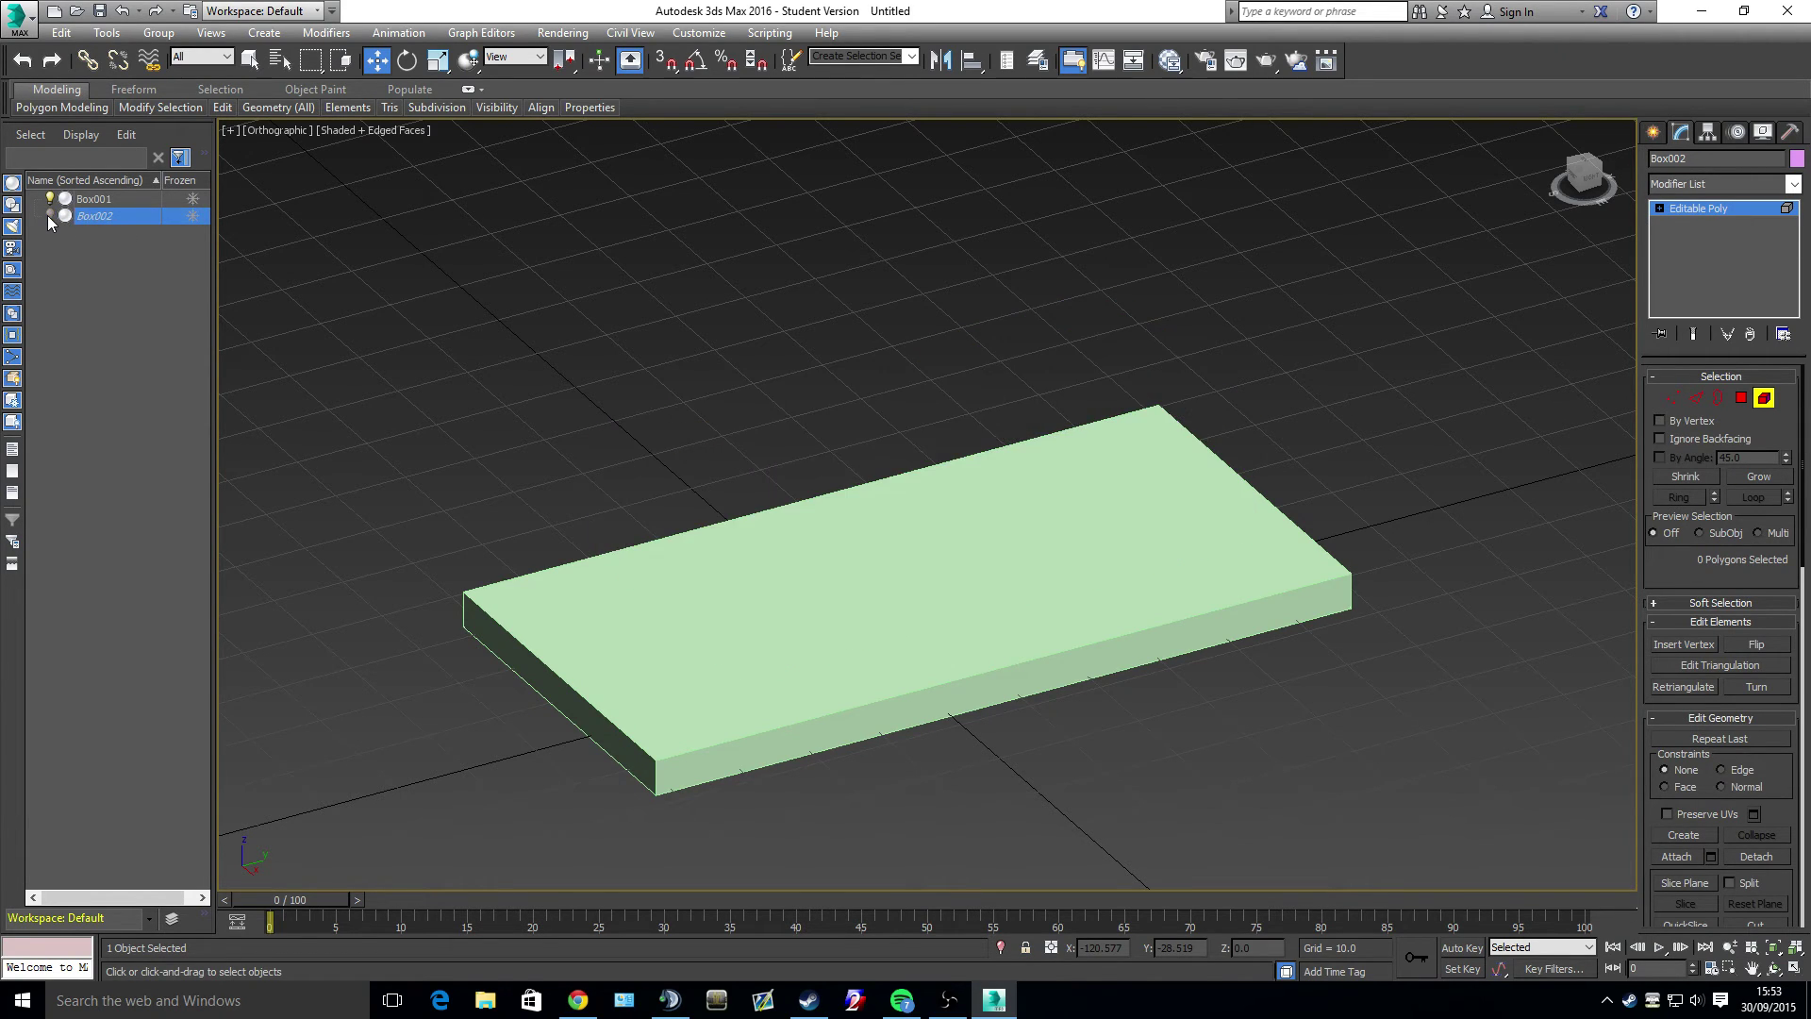
left_click(49, 216)
left_click(49, 216)
left_click(49, 216)
left_click(49, 216)
left_click(790, 586)
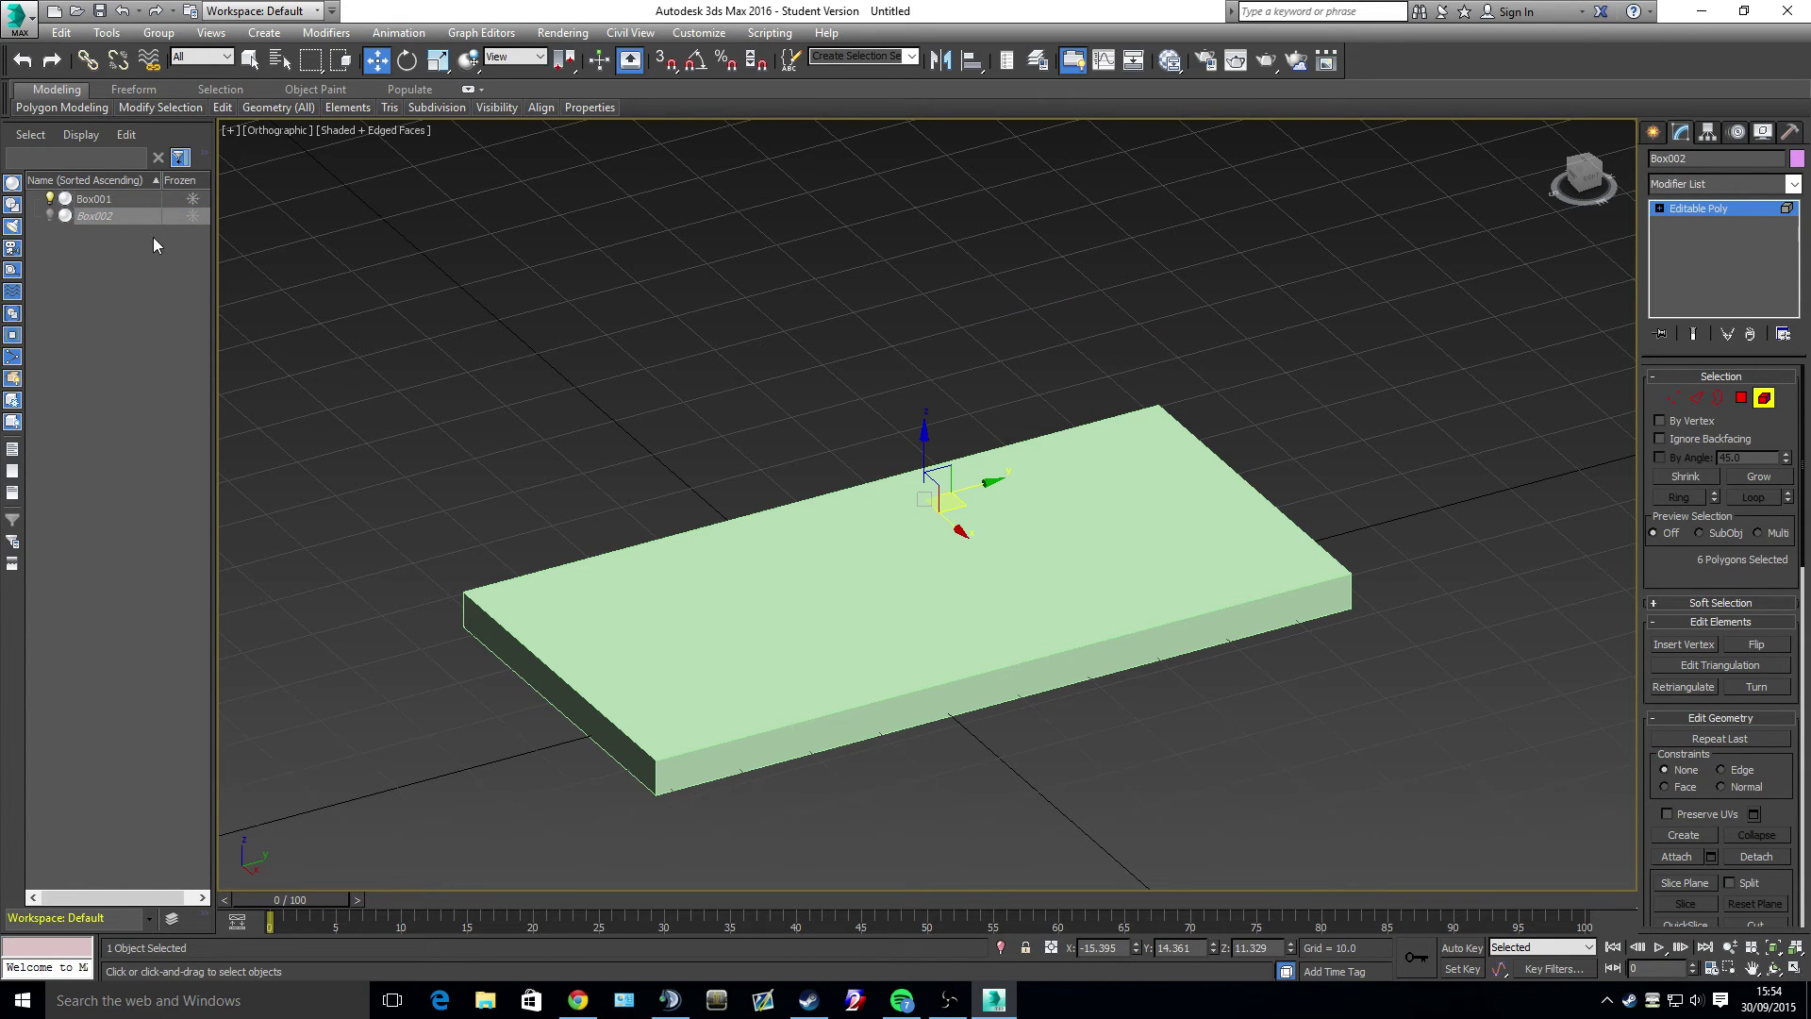
left_click(50, 216)
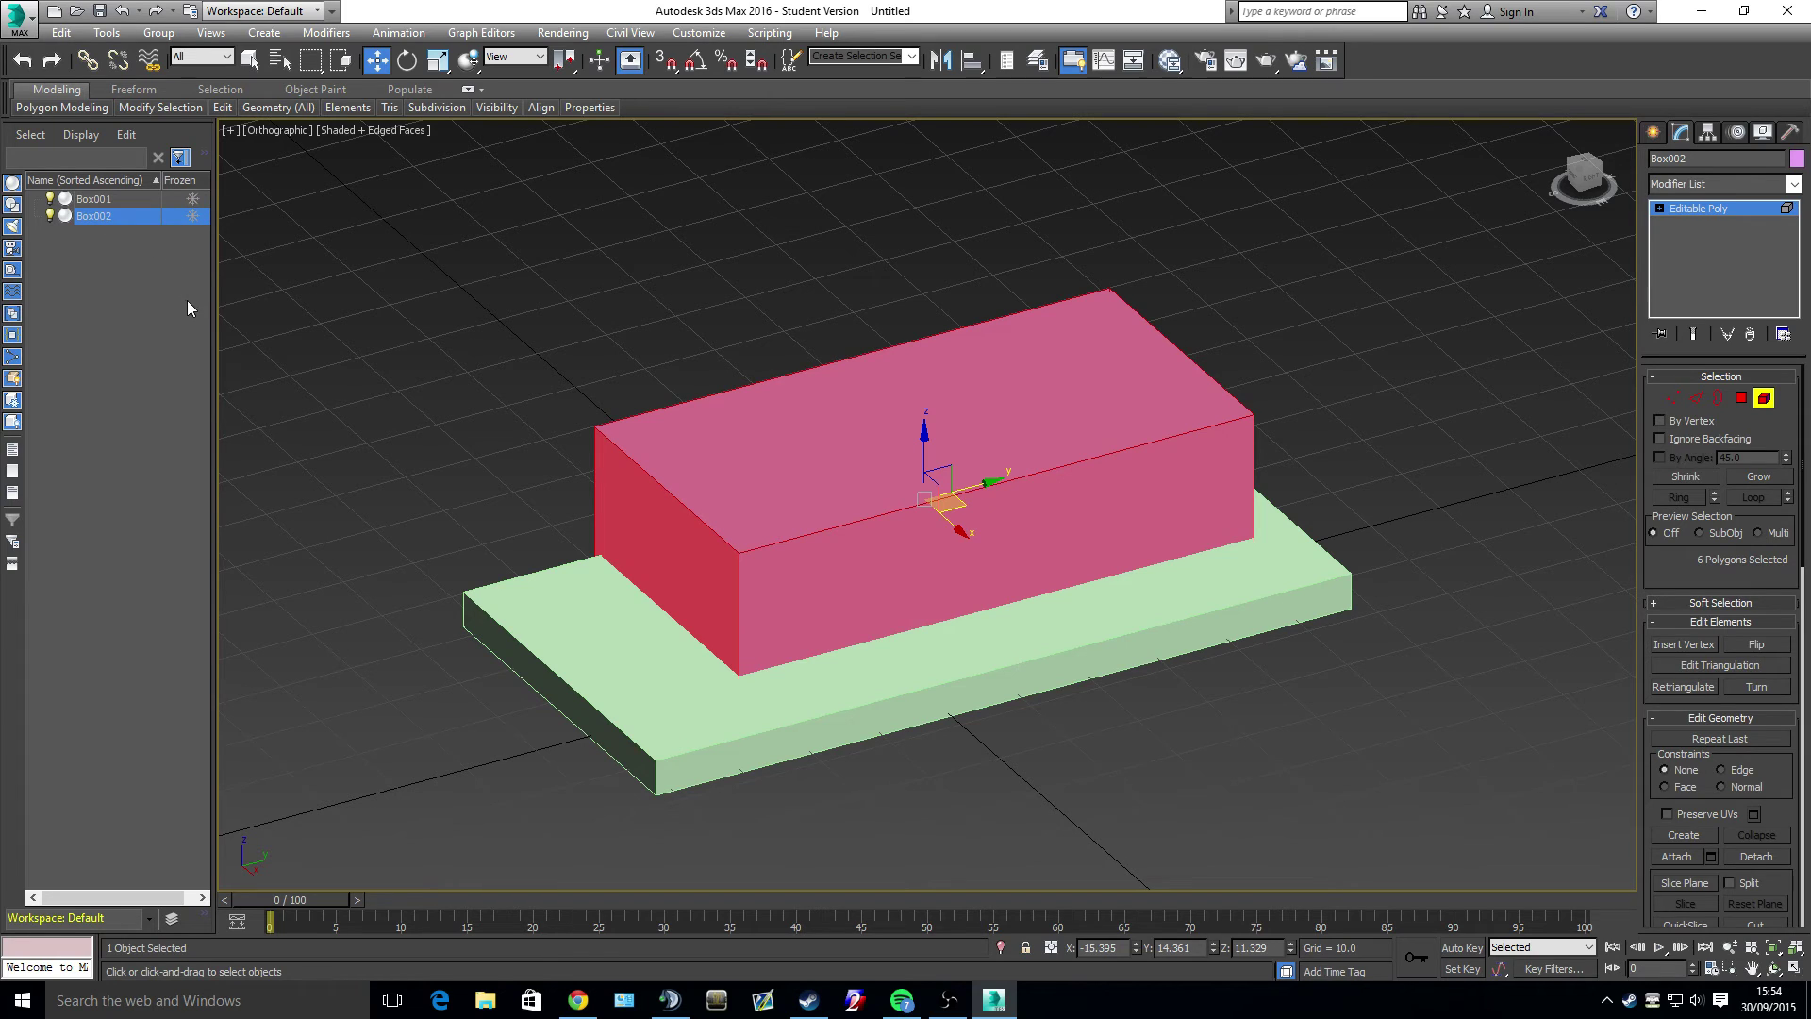
- Select the green slab Box001 as a whole element, briefly hiding and showing the purple box
left_click(123, 199)
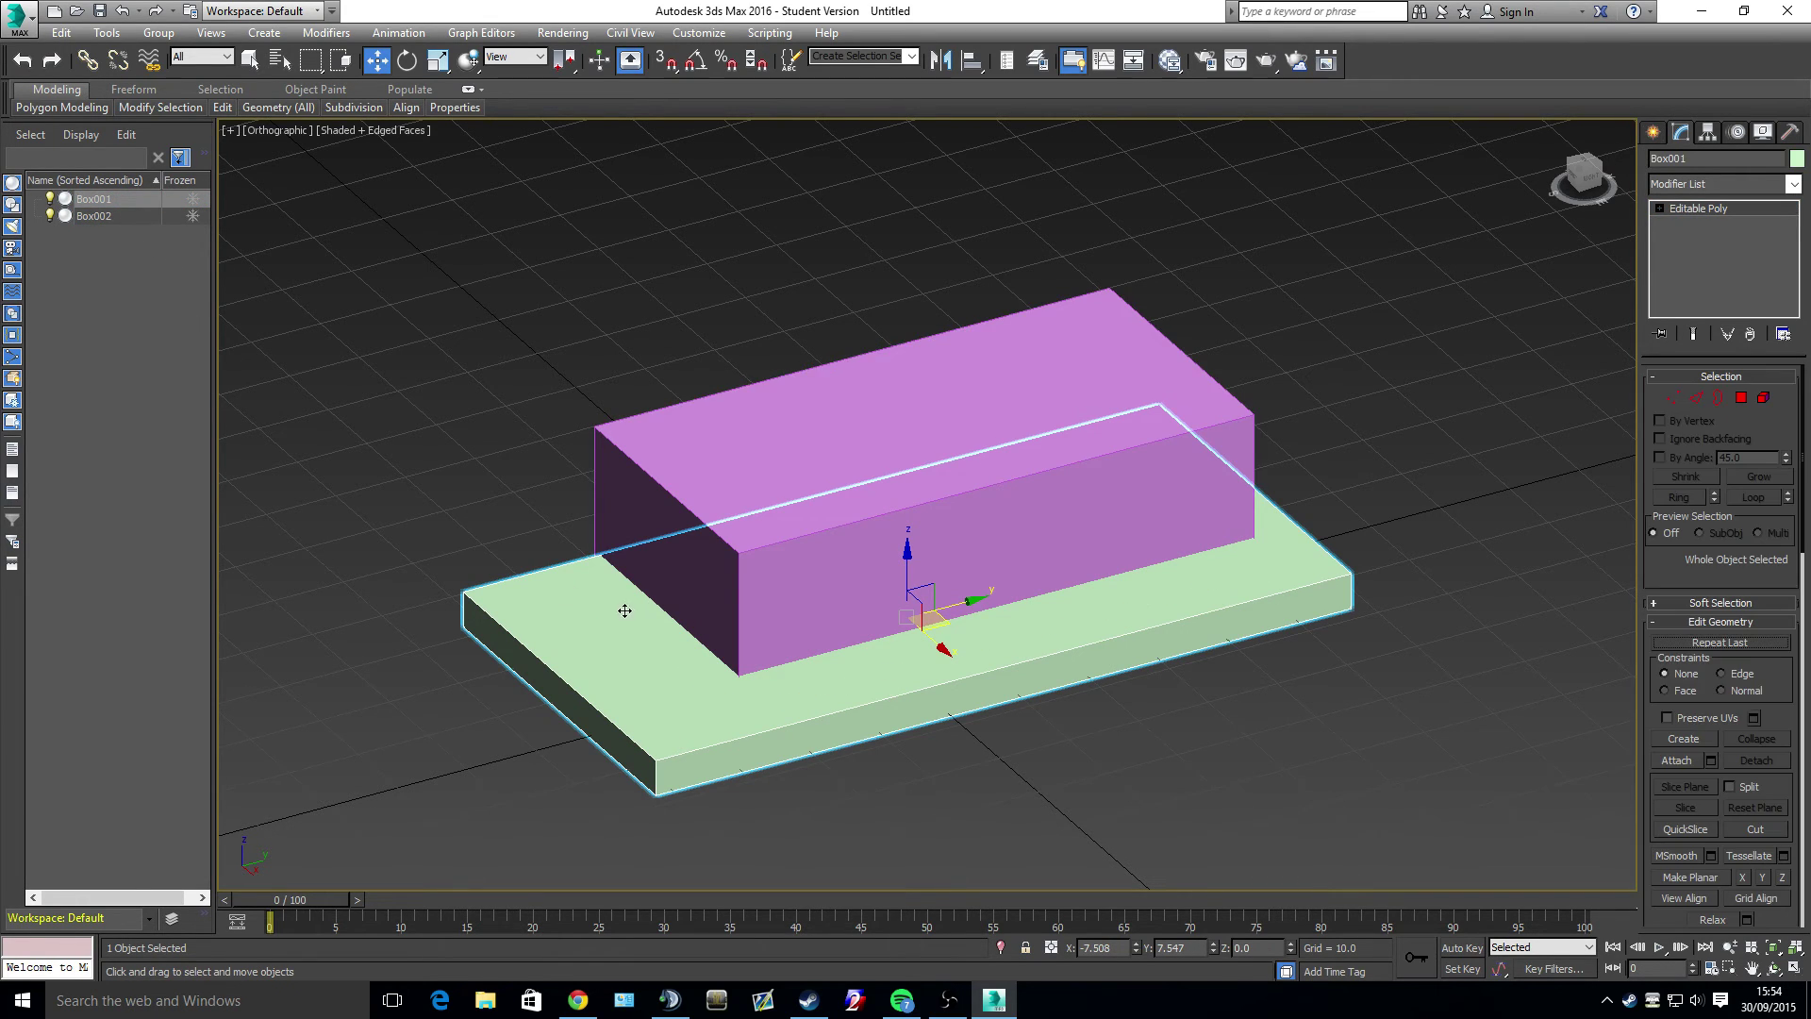
left_click(577, 630)
key("5")
left_click(724, 696)
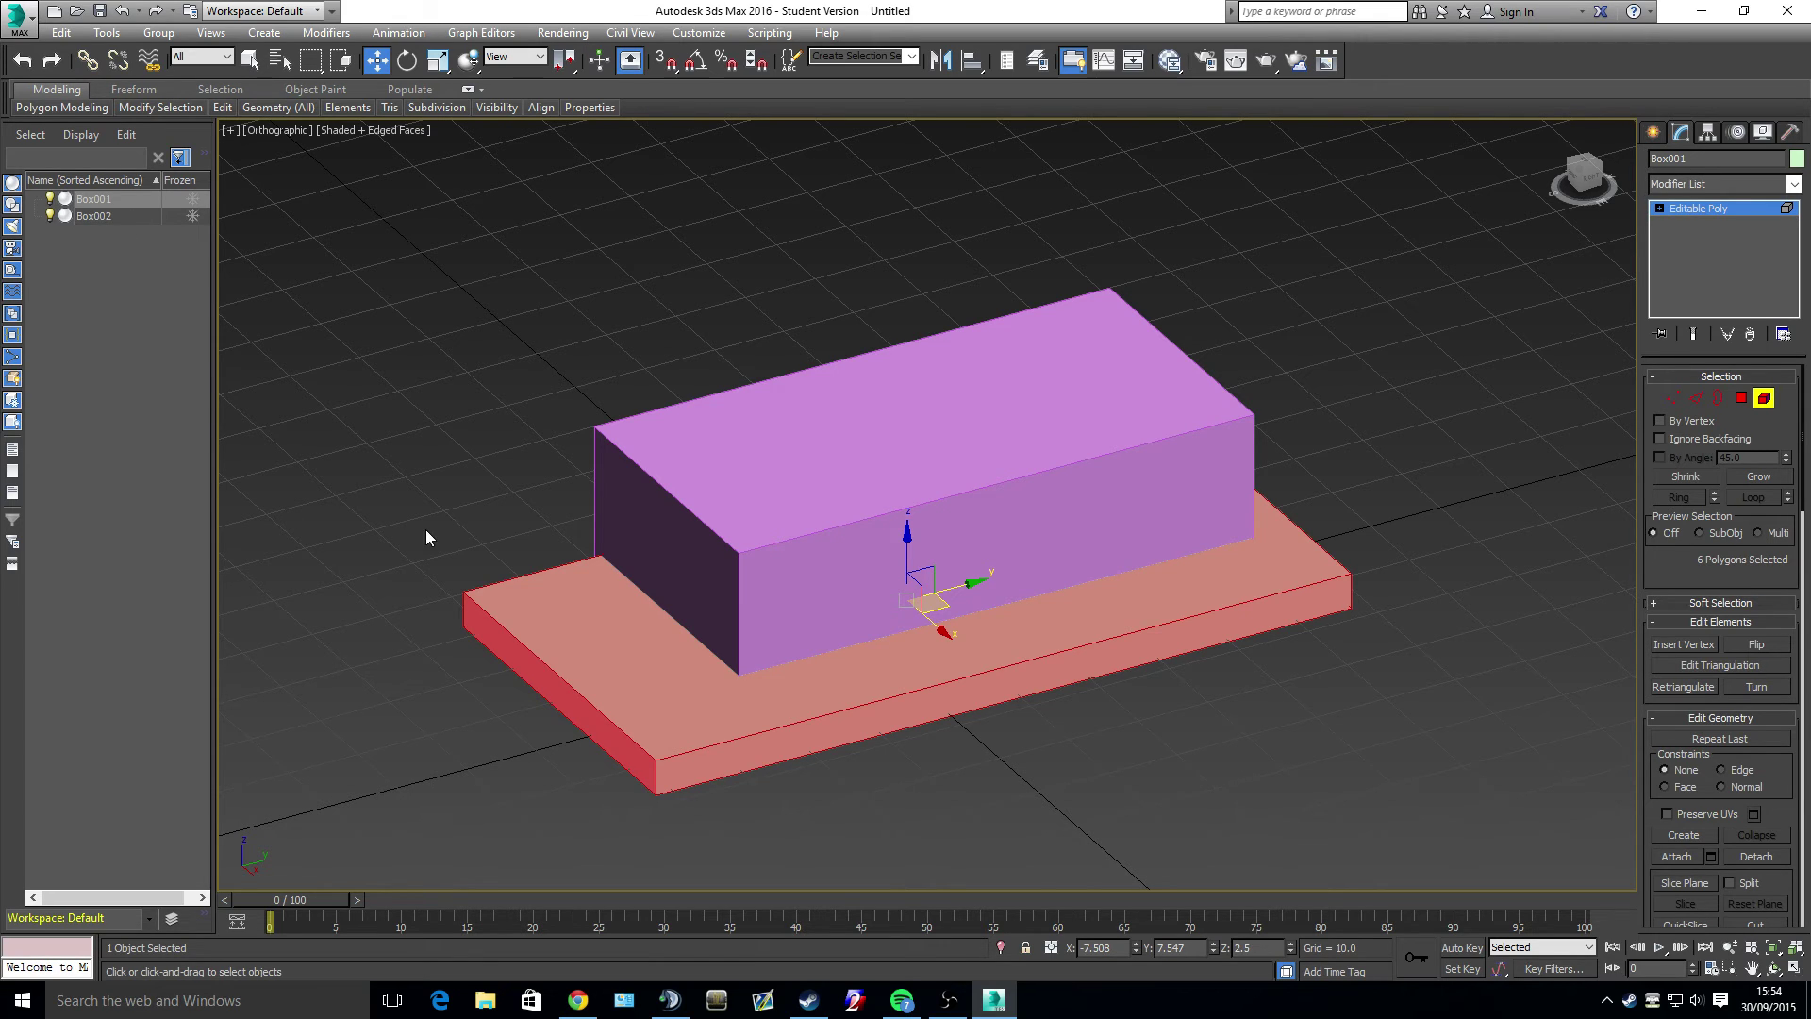
left_click(51, 202)
left_click(51, 202)
- Isolate the green slab so the purple box is hidden
right_click(851, 668)
left_click(913, 504)
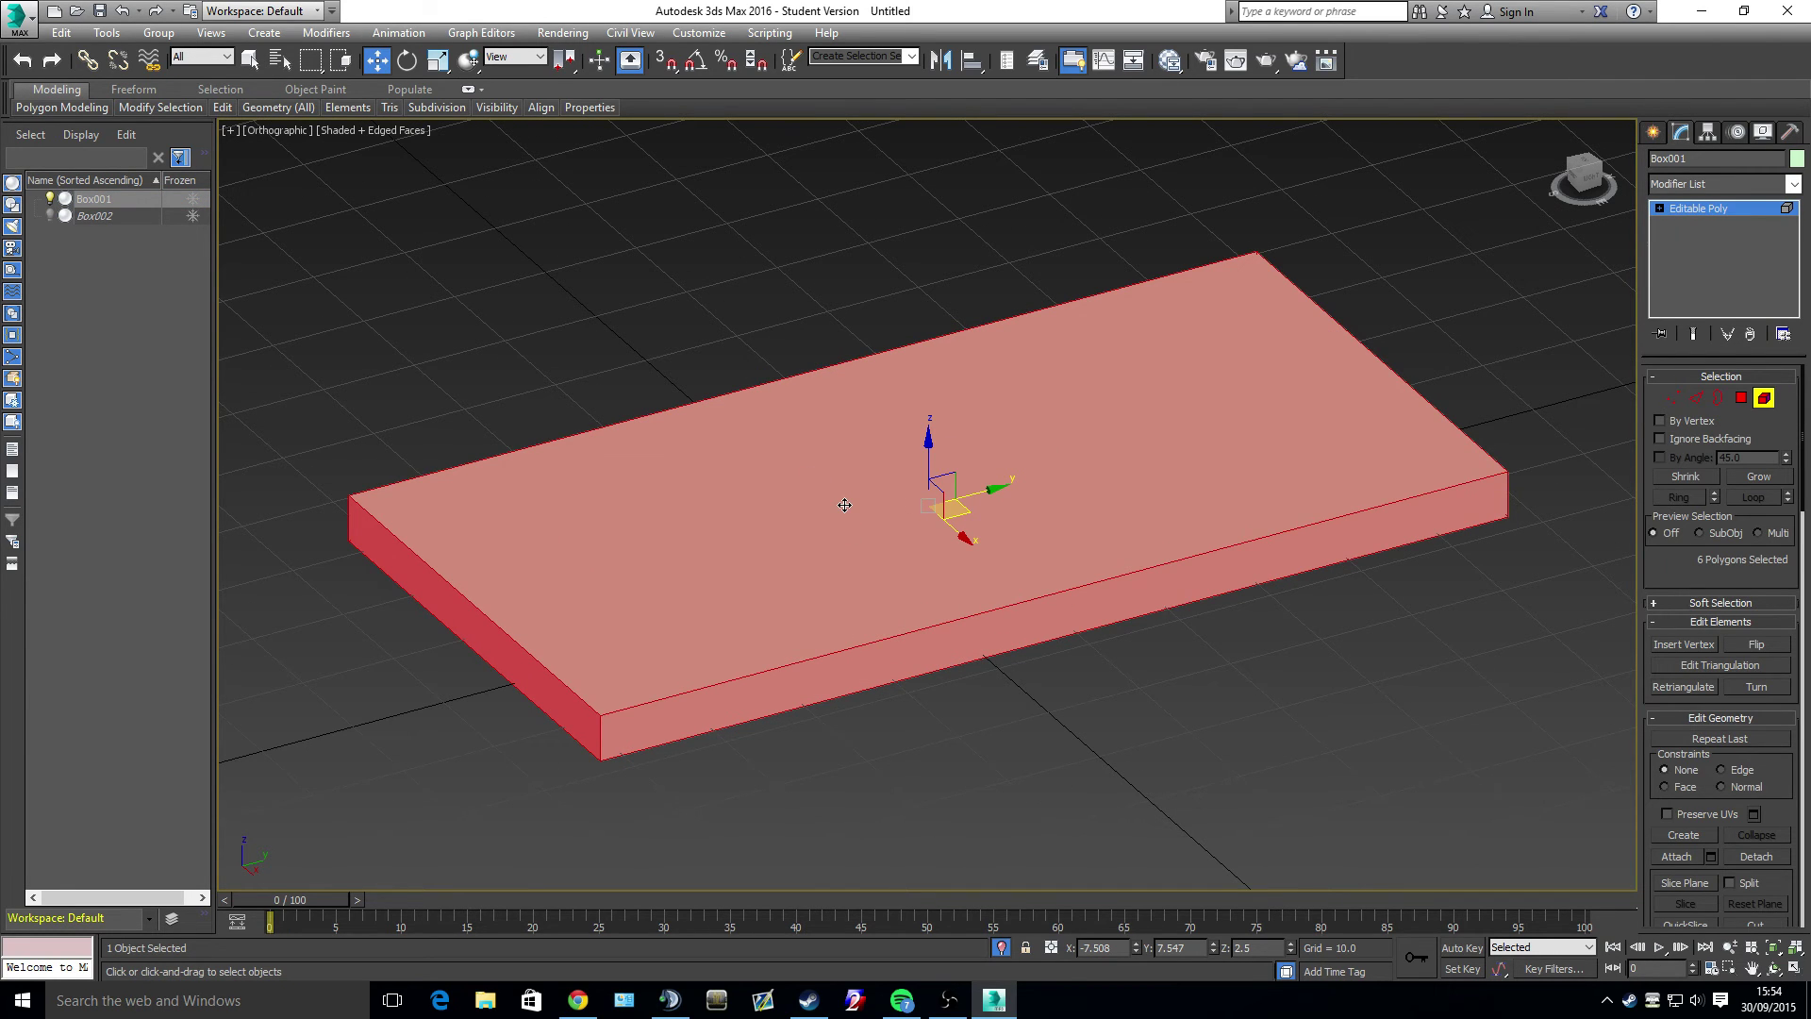
scroll(845, 504, "down", 4)
scroll(1037, 463, "up", 6)
scroll(1010, 481, "down", 4)
scroll(997, 478, "up", 3)
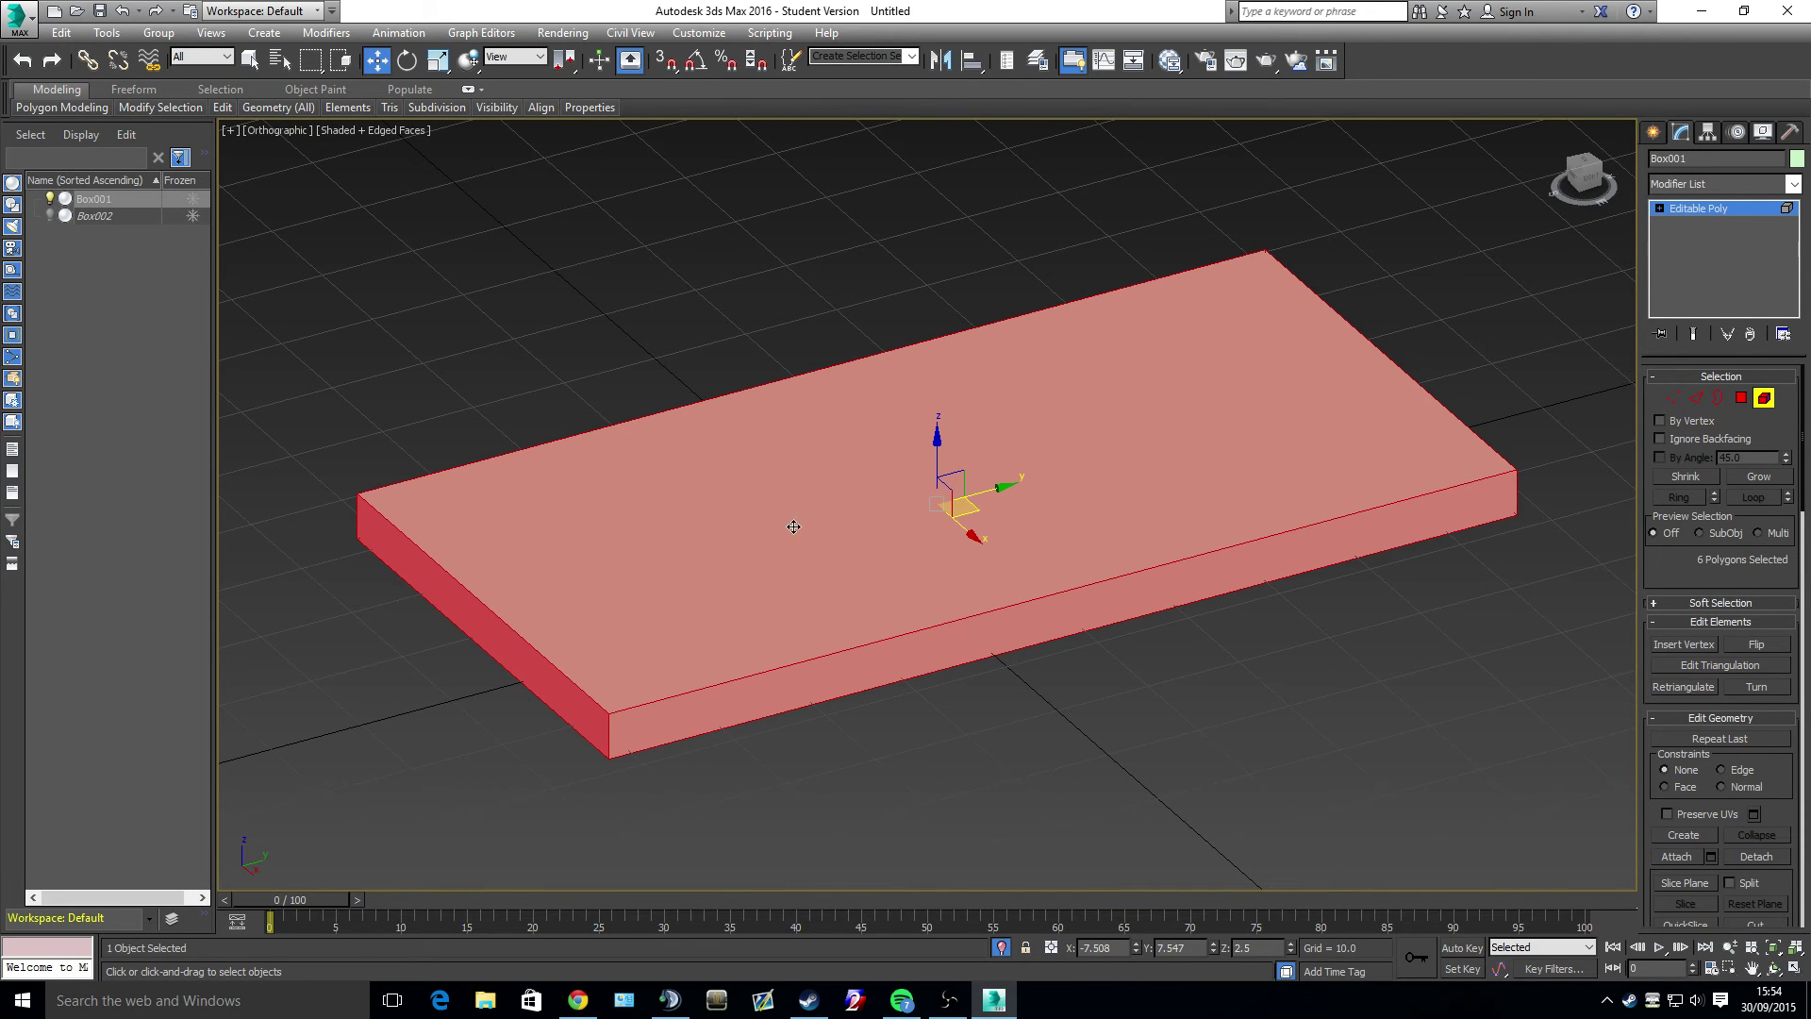
- In Edge mode, move the slab's front top edge back to form a ramp
right_click(933, 534)
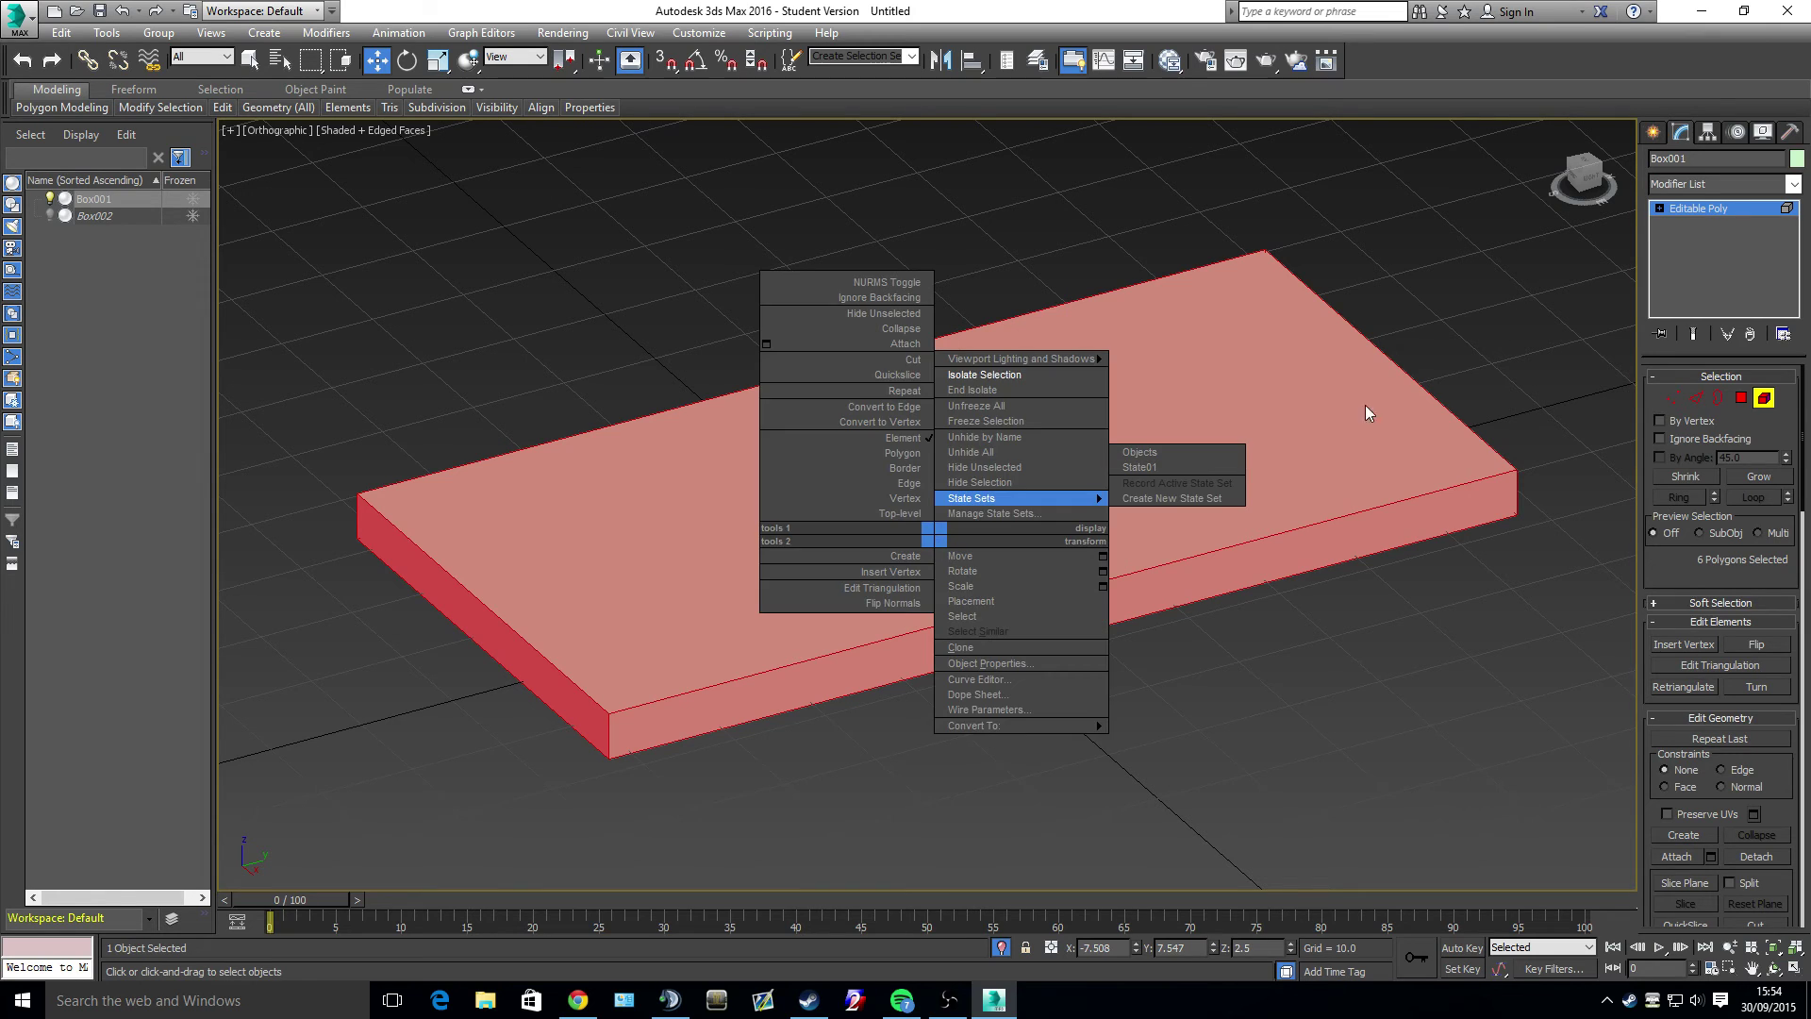
left_click(1752, 397)
left_click(1741, 398)
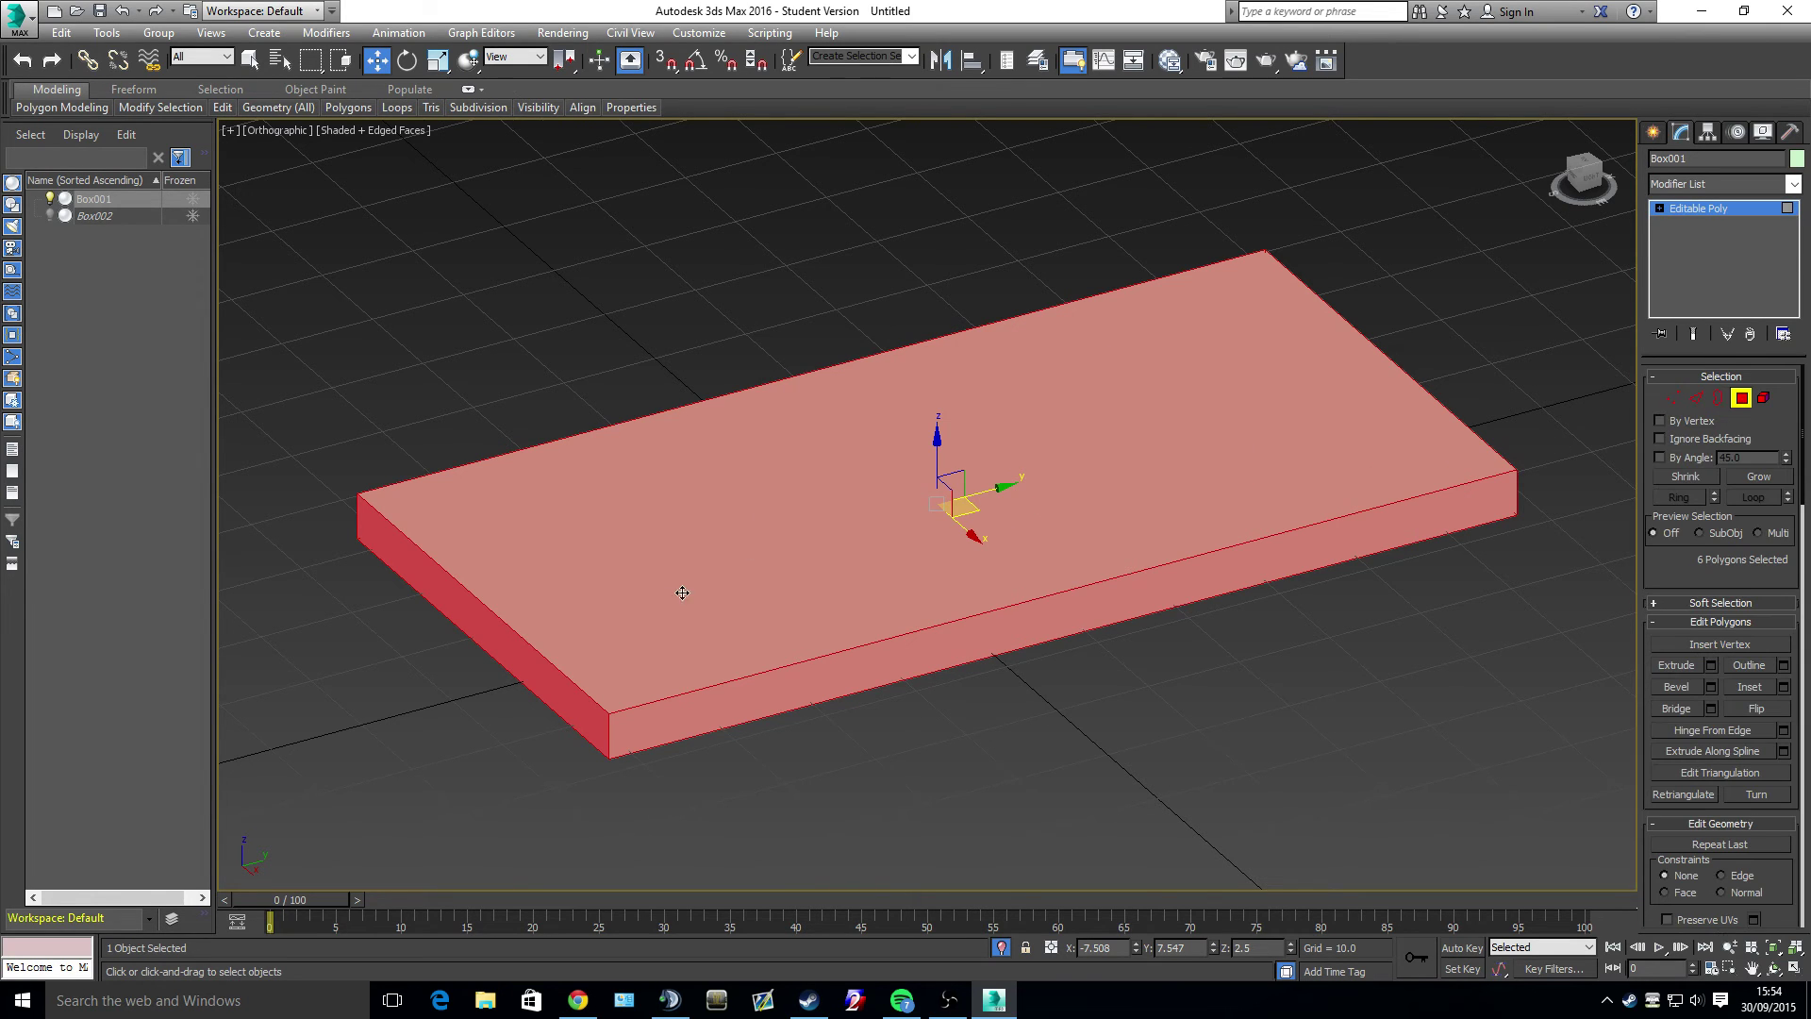
left_click(1696, 397)
left_click(539, 652)
left_click_drag(557, 584, 849, 509)
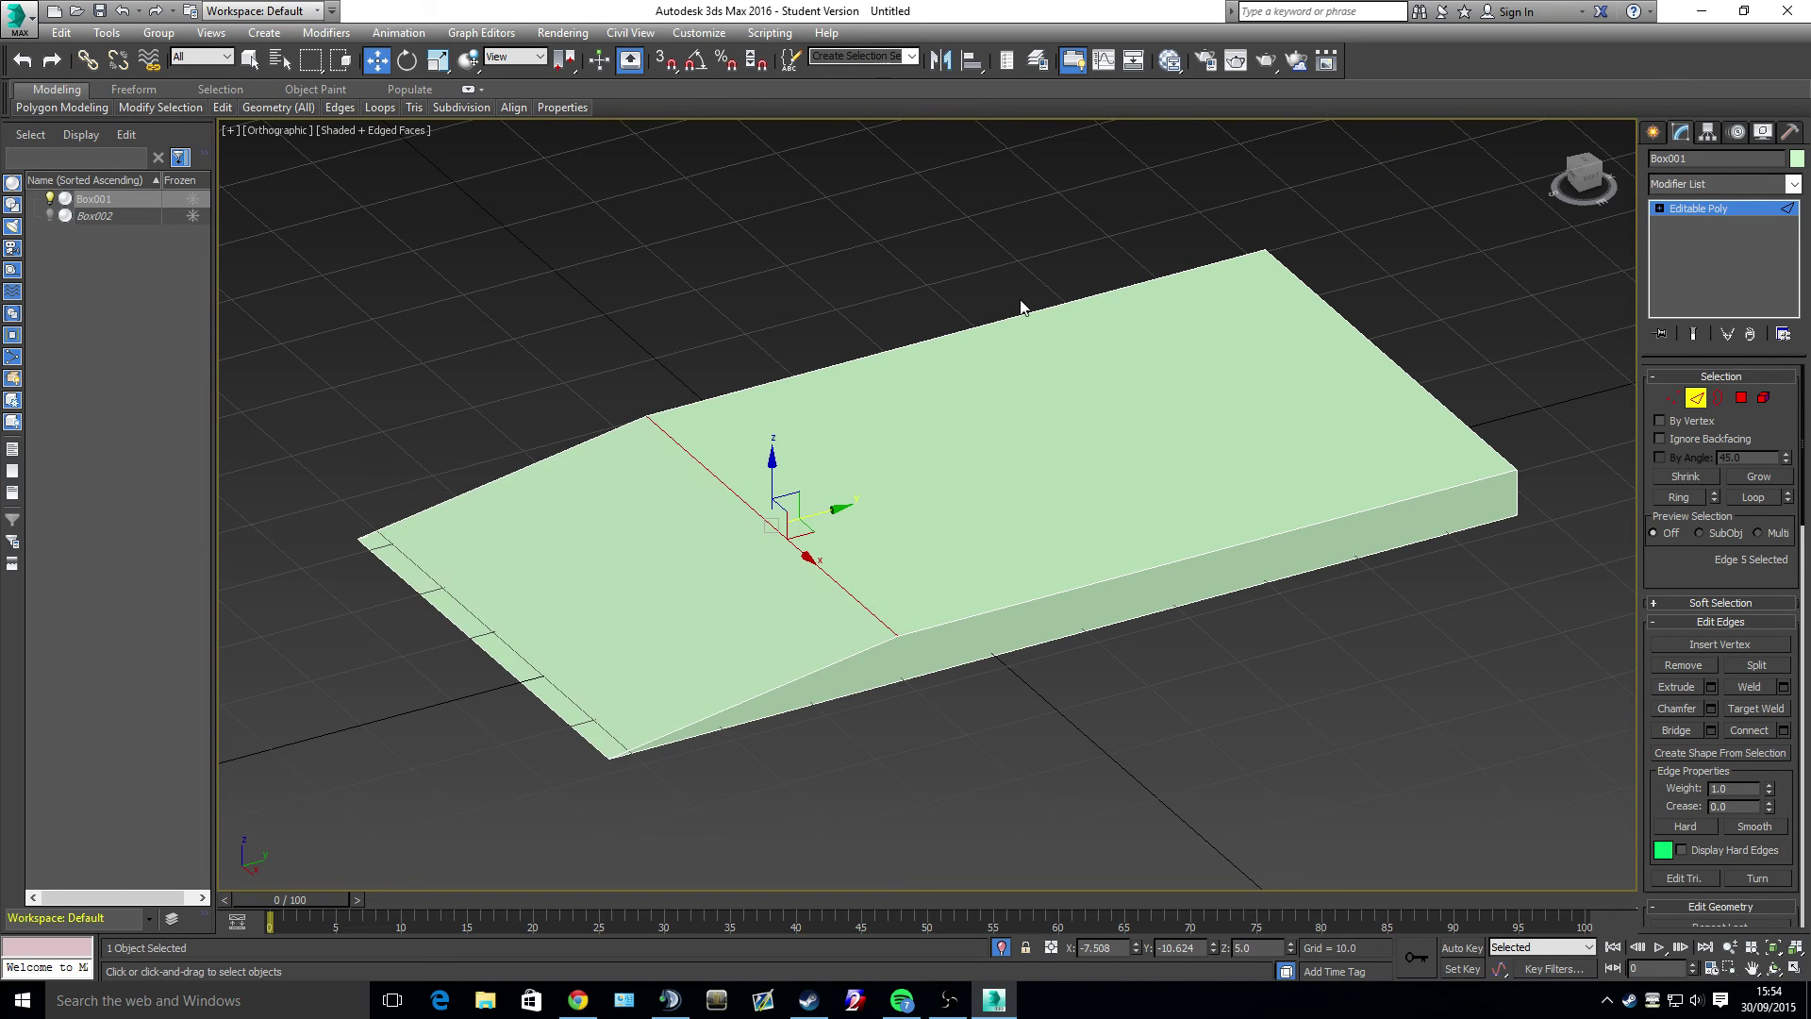
- End isolation so the purple box reappears, and adjust the view
left_click(513, 362)
right_click(515, 351)
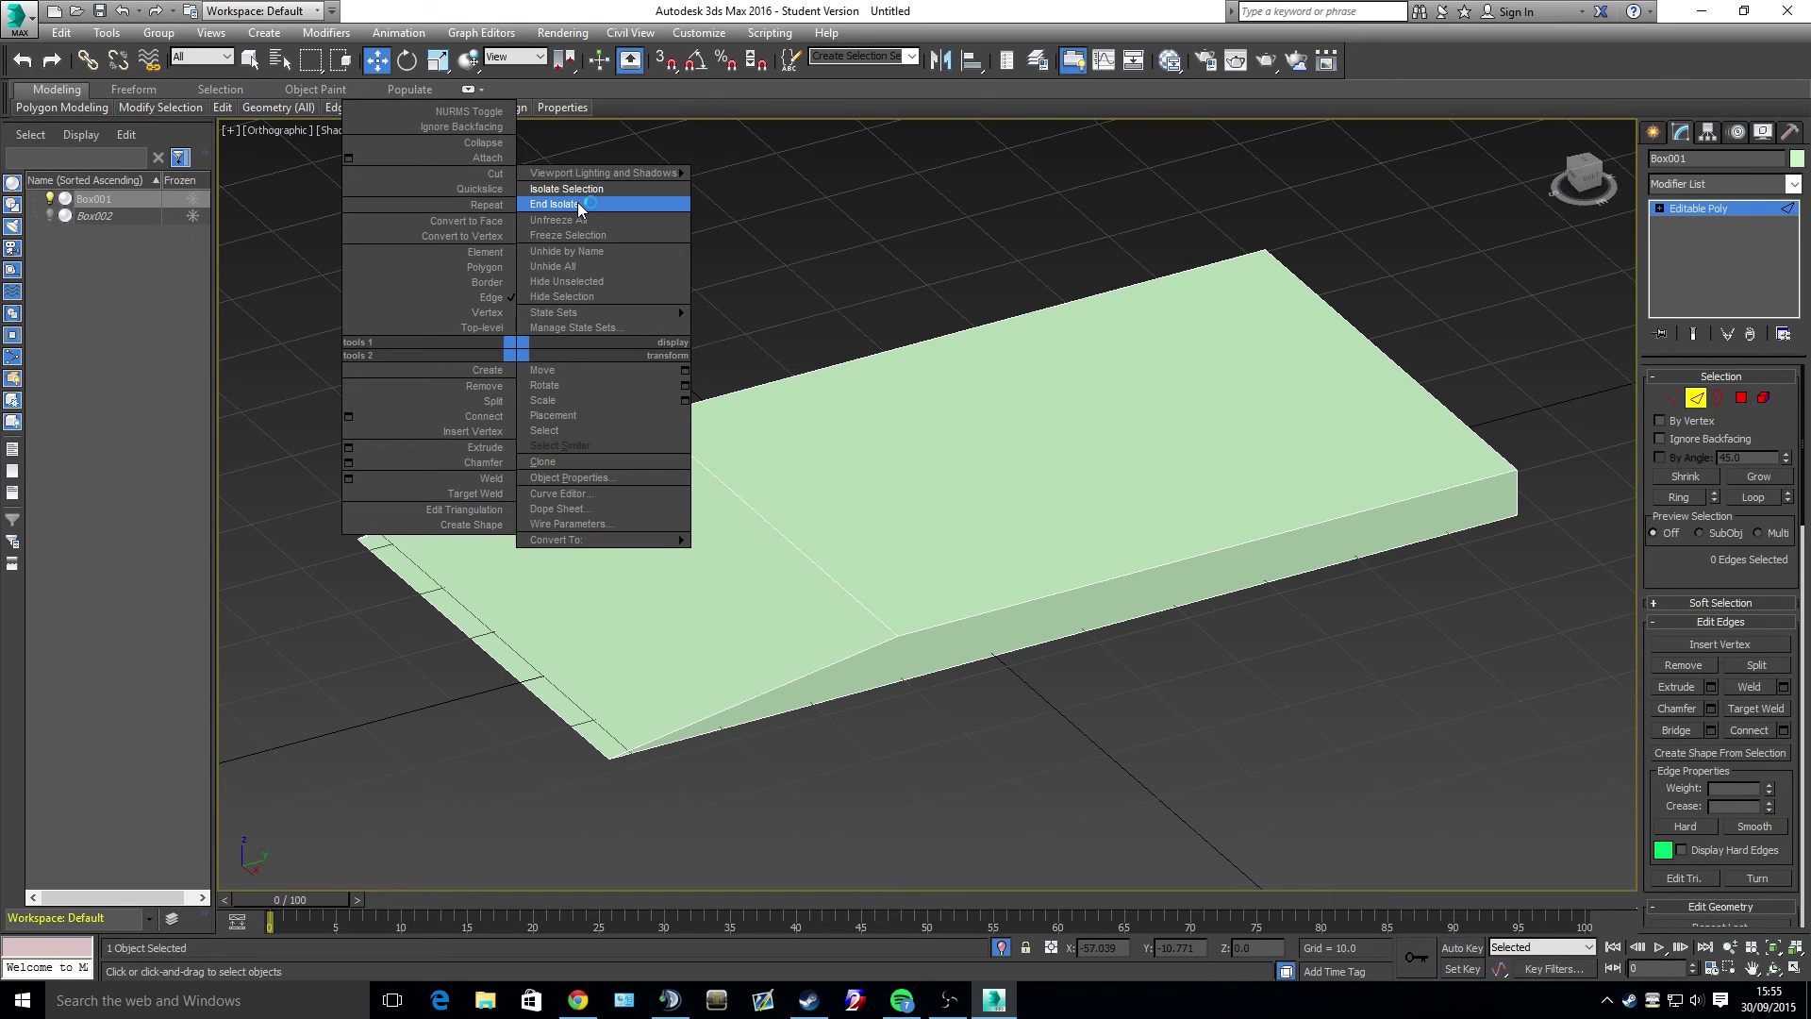
left_click(579, 203)
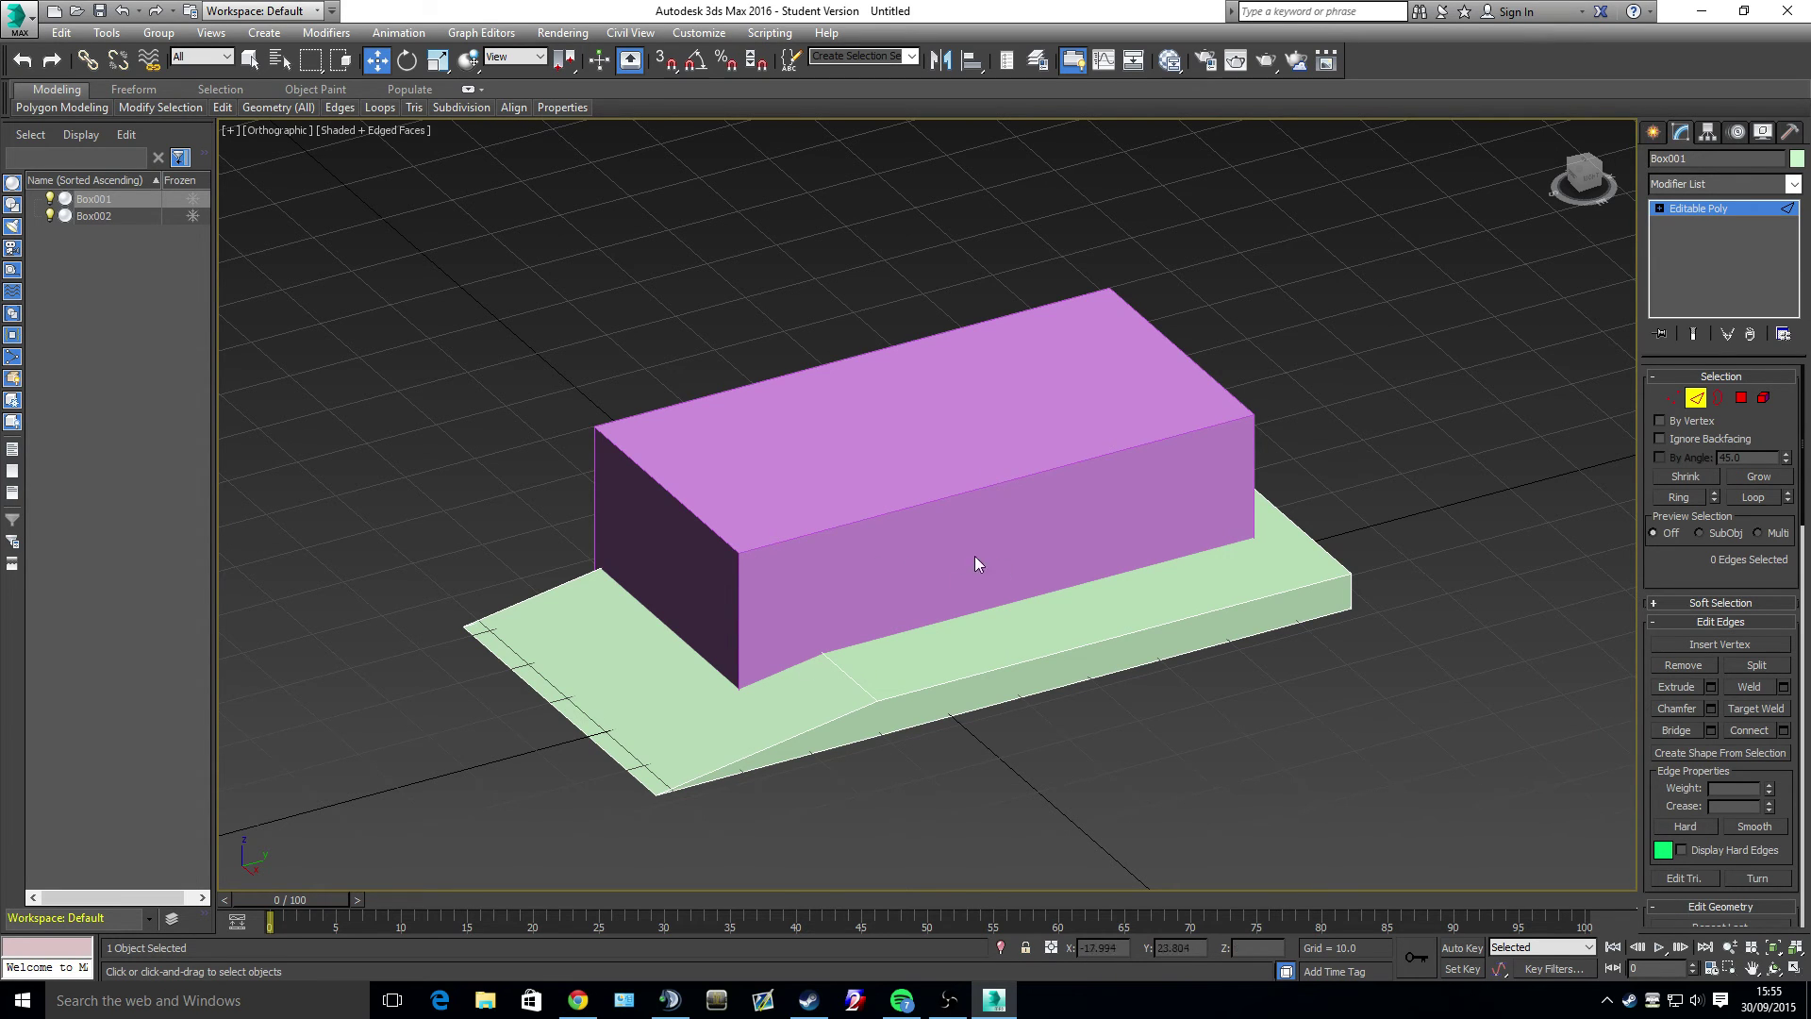
scroll(1152, 600, "down", 2)
scroll(1078, 602, "up", 2)
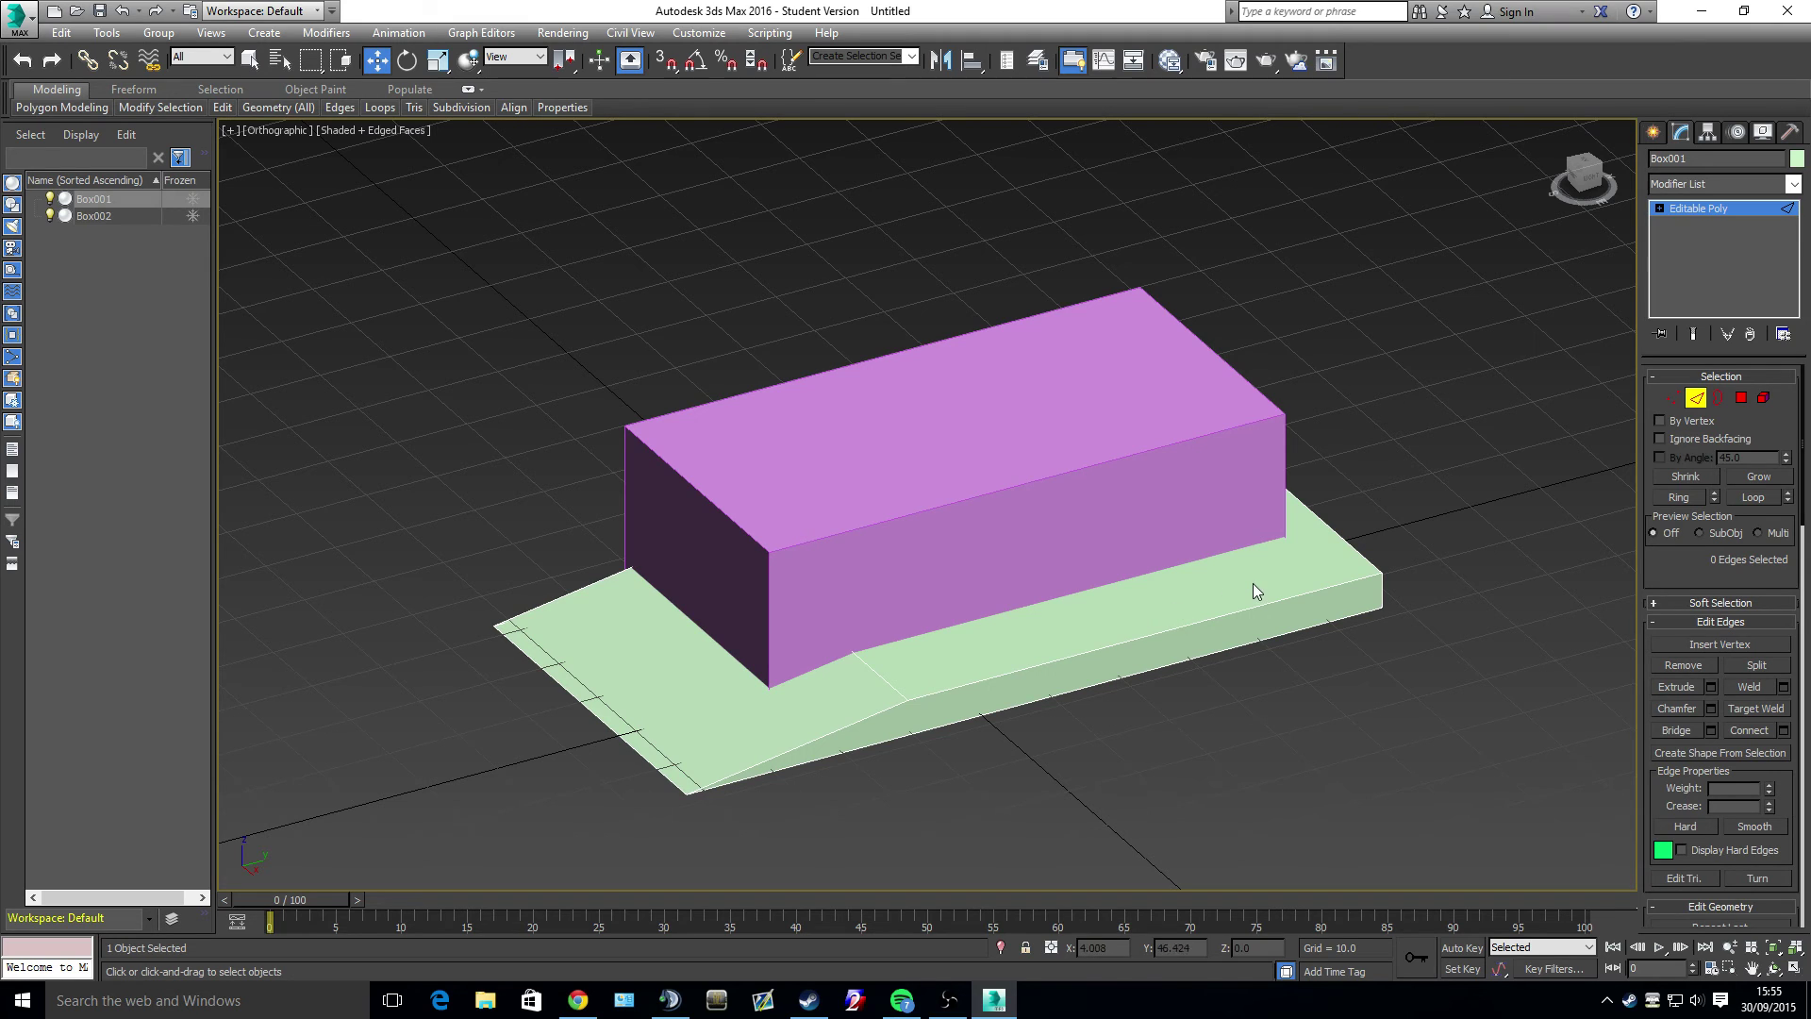
middle_click_drag(1404, 521, 1392, 532)
scroll(1264, 578, "up", 2)
scroll(1264, 577, "down", 2)
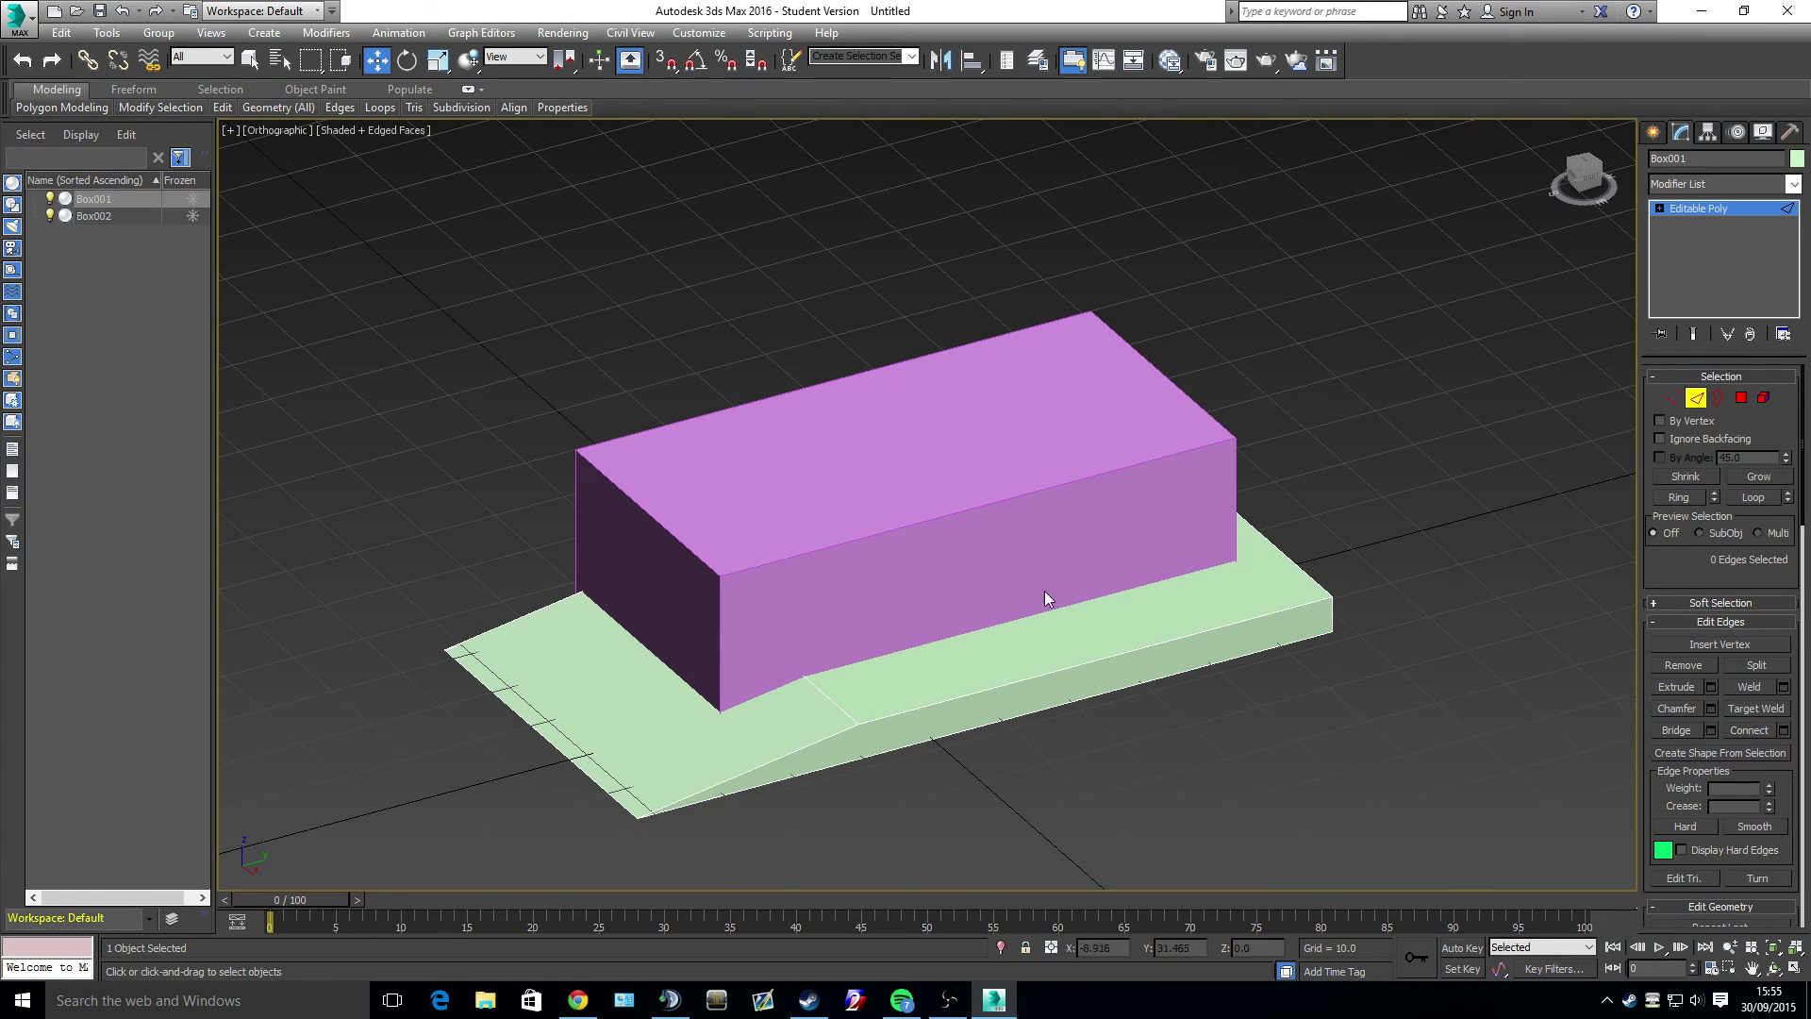
left_click(1764, 397)
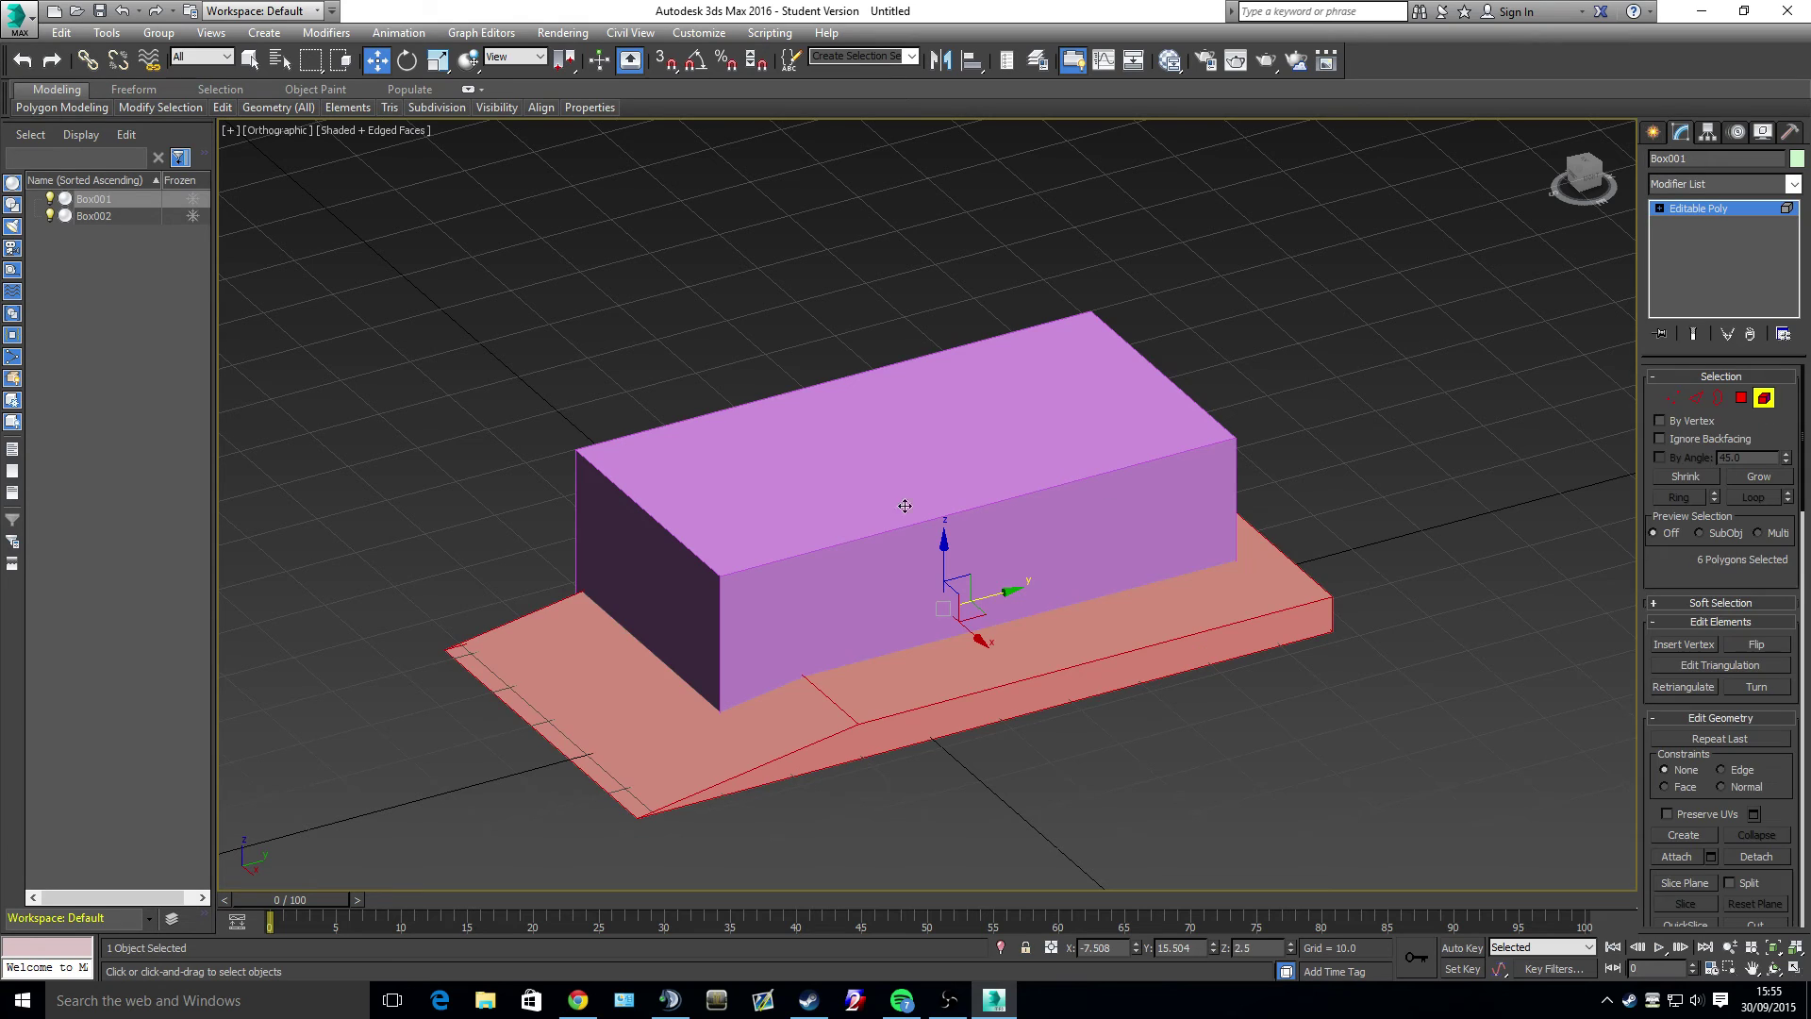
right_click(834, 698)
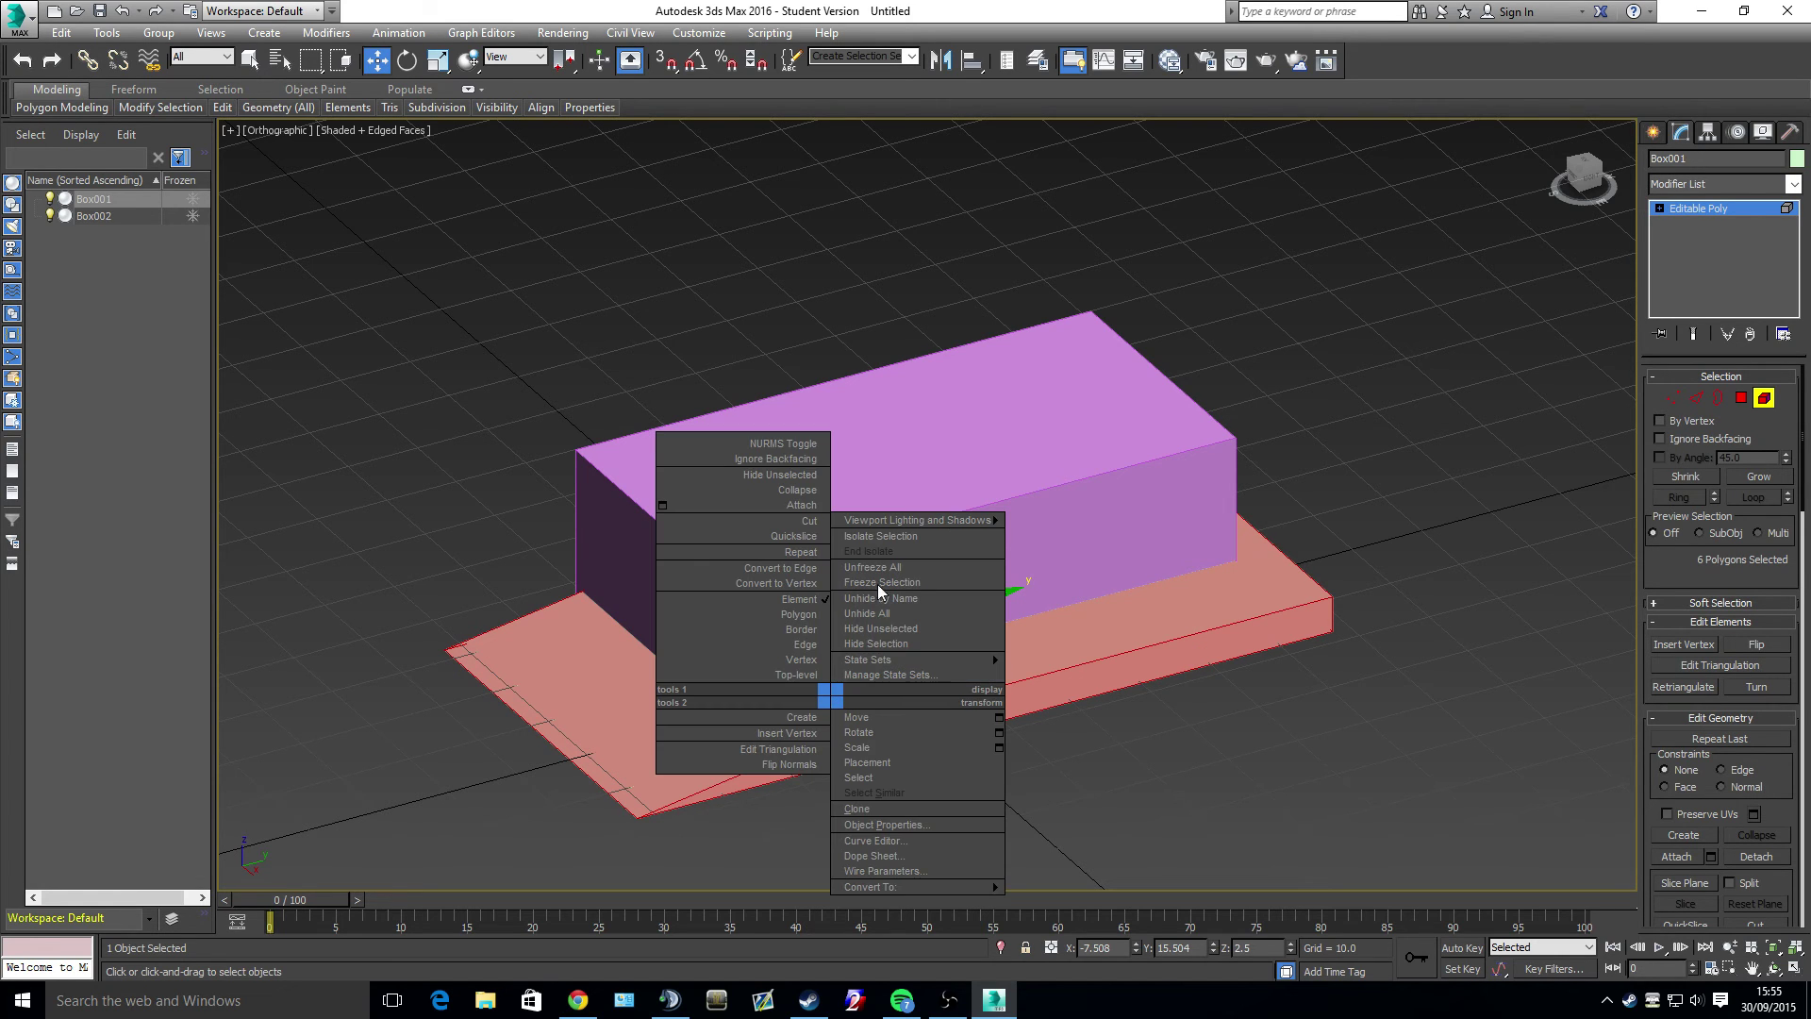
mouse_move(943, 520)
left_click(1237, 400)
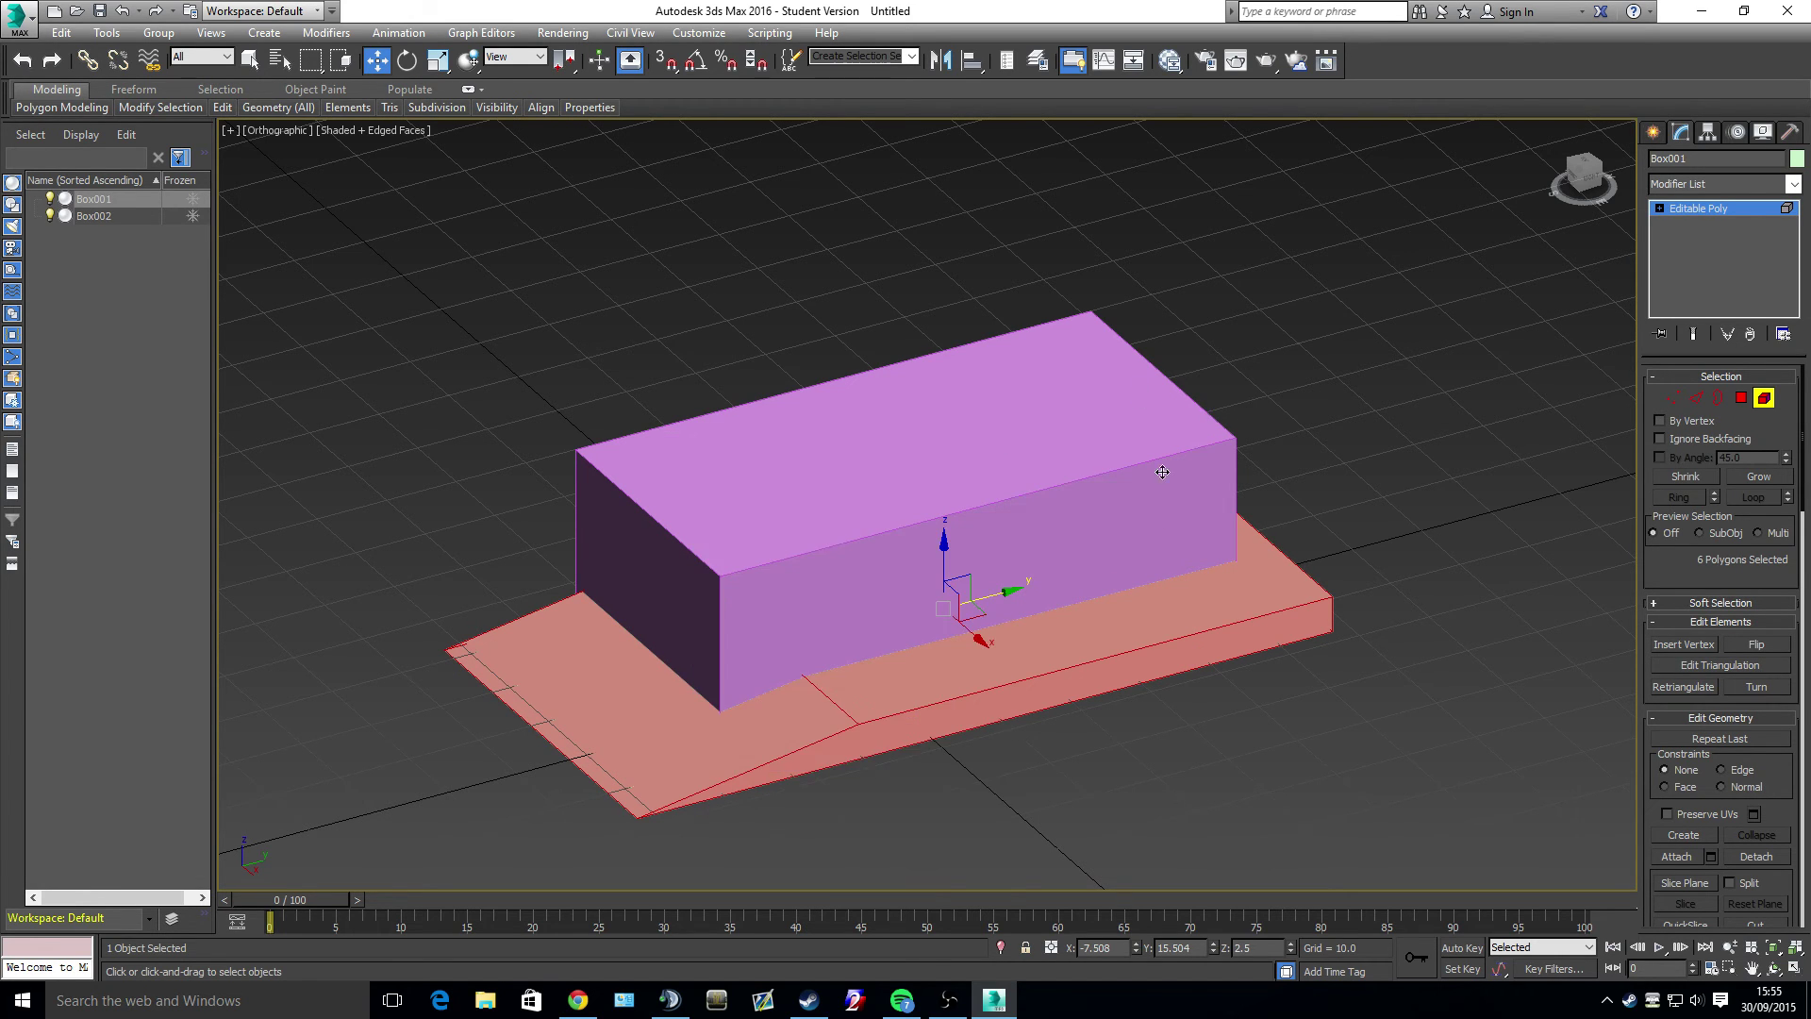
scroll(903, 586, "down", 15)
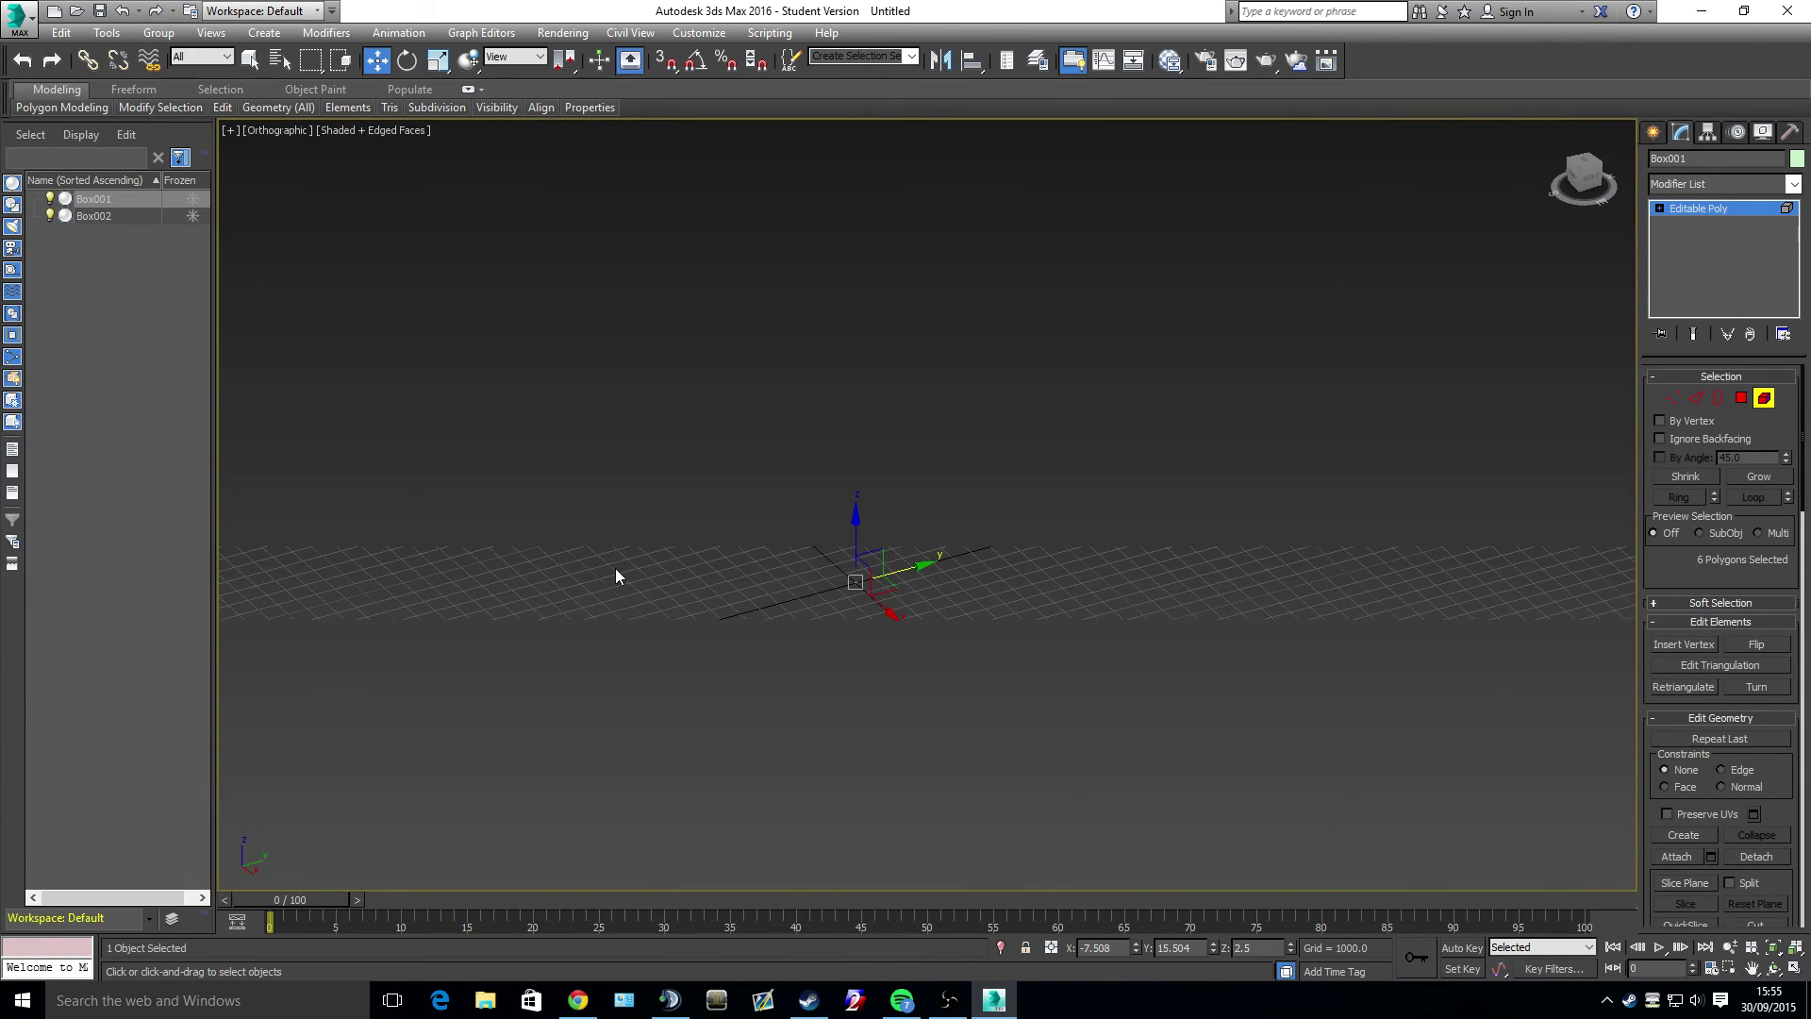
scroll(617, 569, "up", 15)
middle_click_drag(1075, 608, 944, 283)
scroll(1006, 543, "up", 1)
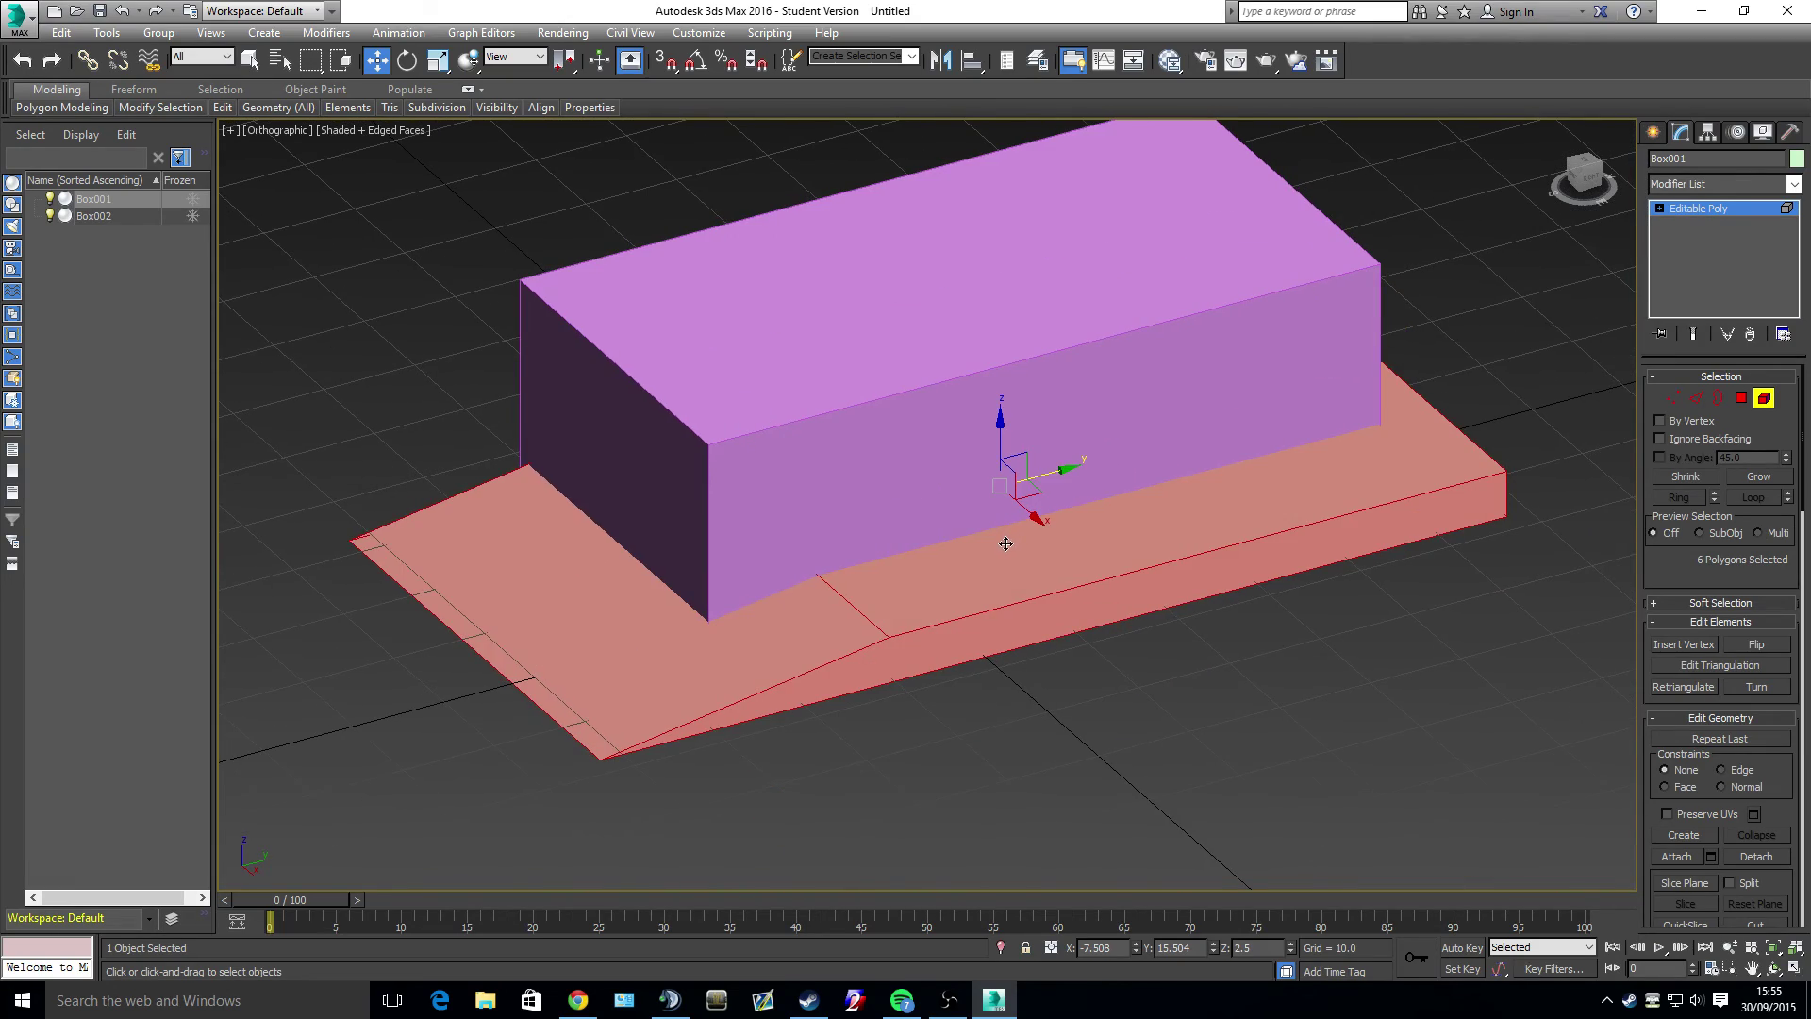
scroll(1006, 543, "down", 5)
middle_click_drag(1028, 561, 1132, 585, "alt")
scroll(1343, 578, "up", 4)
scroll(842, 593, "up", 1)
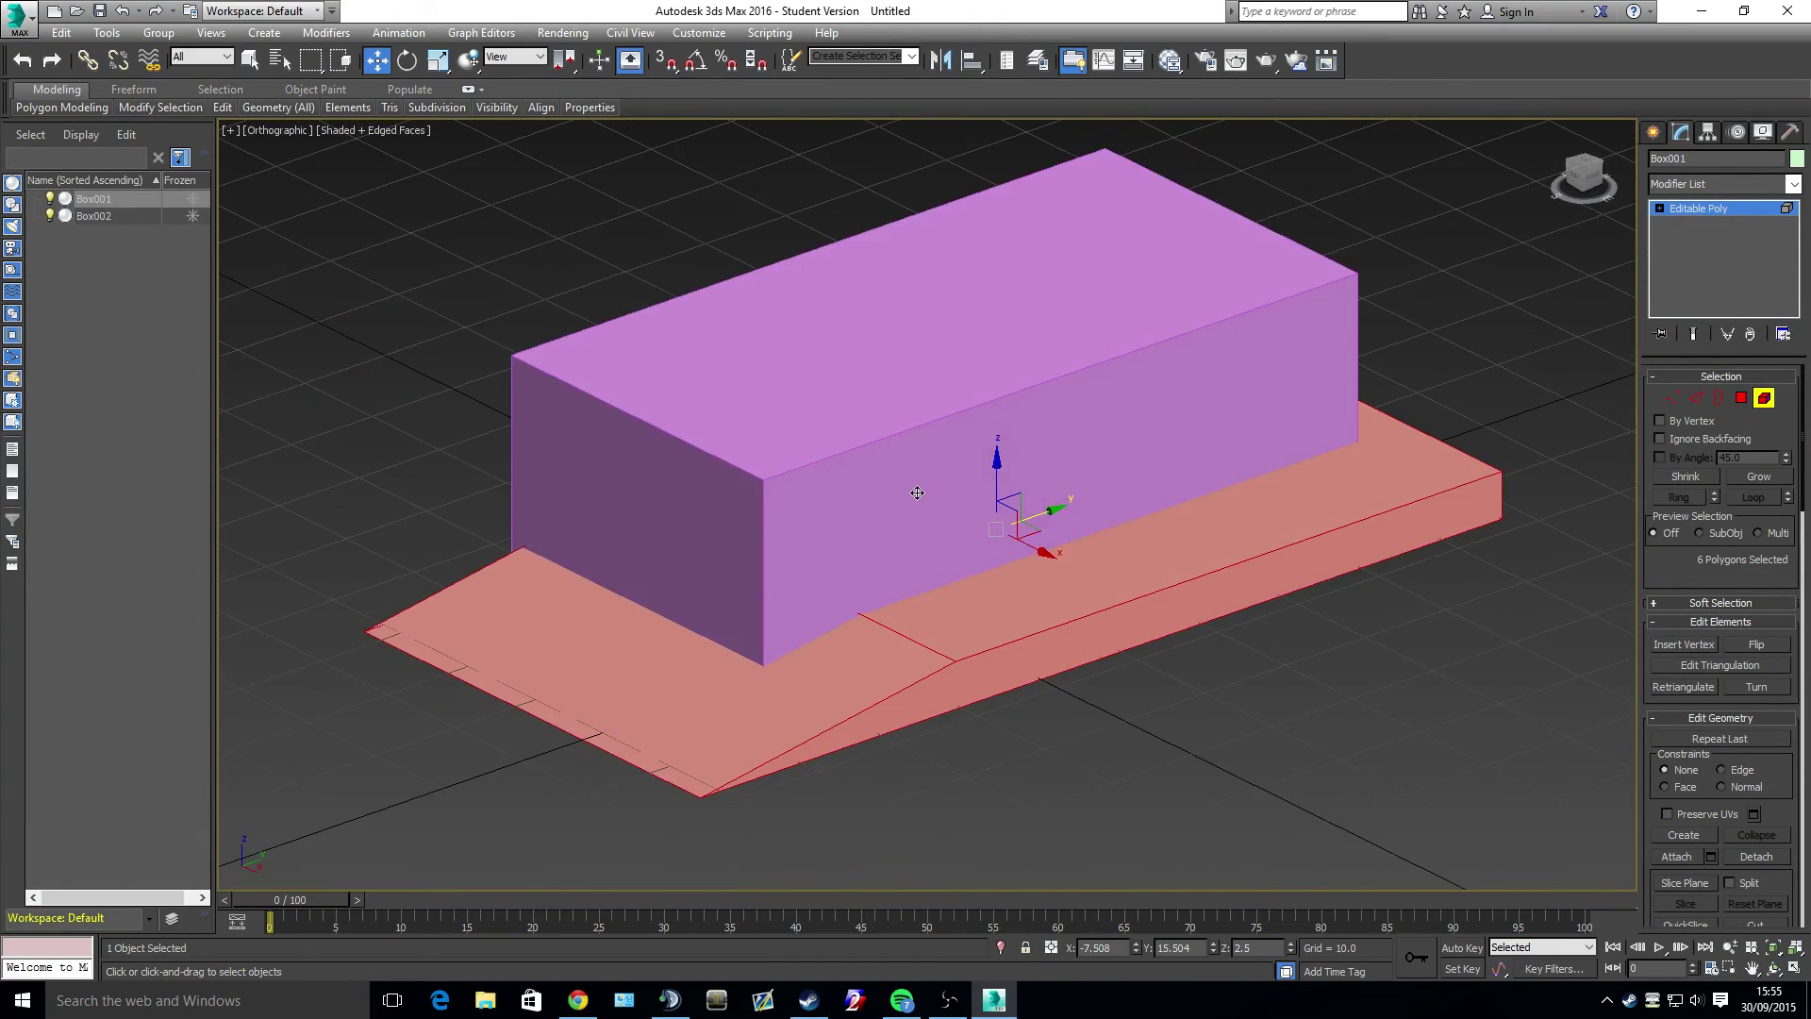
left_click(145, 211)
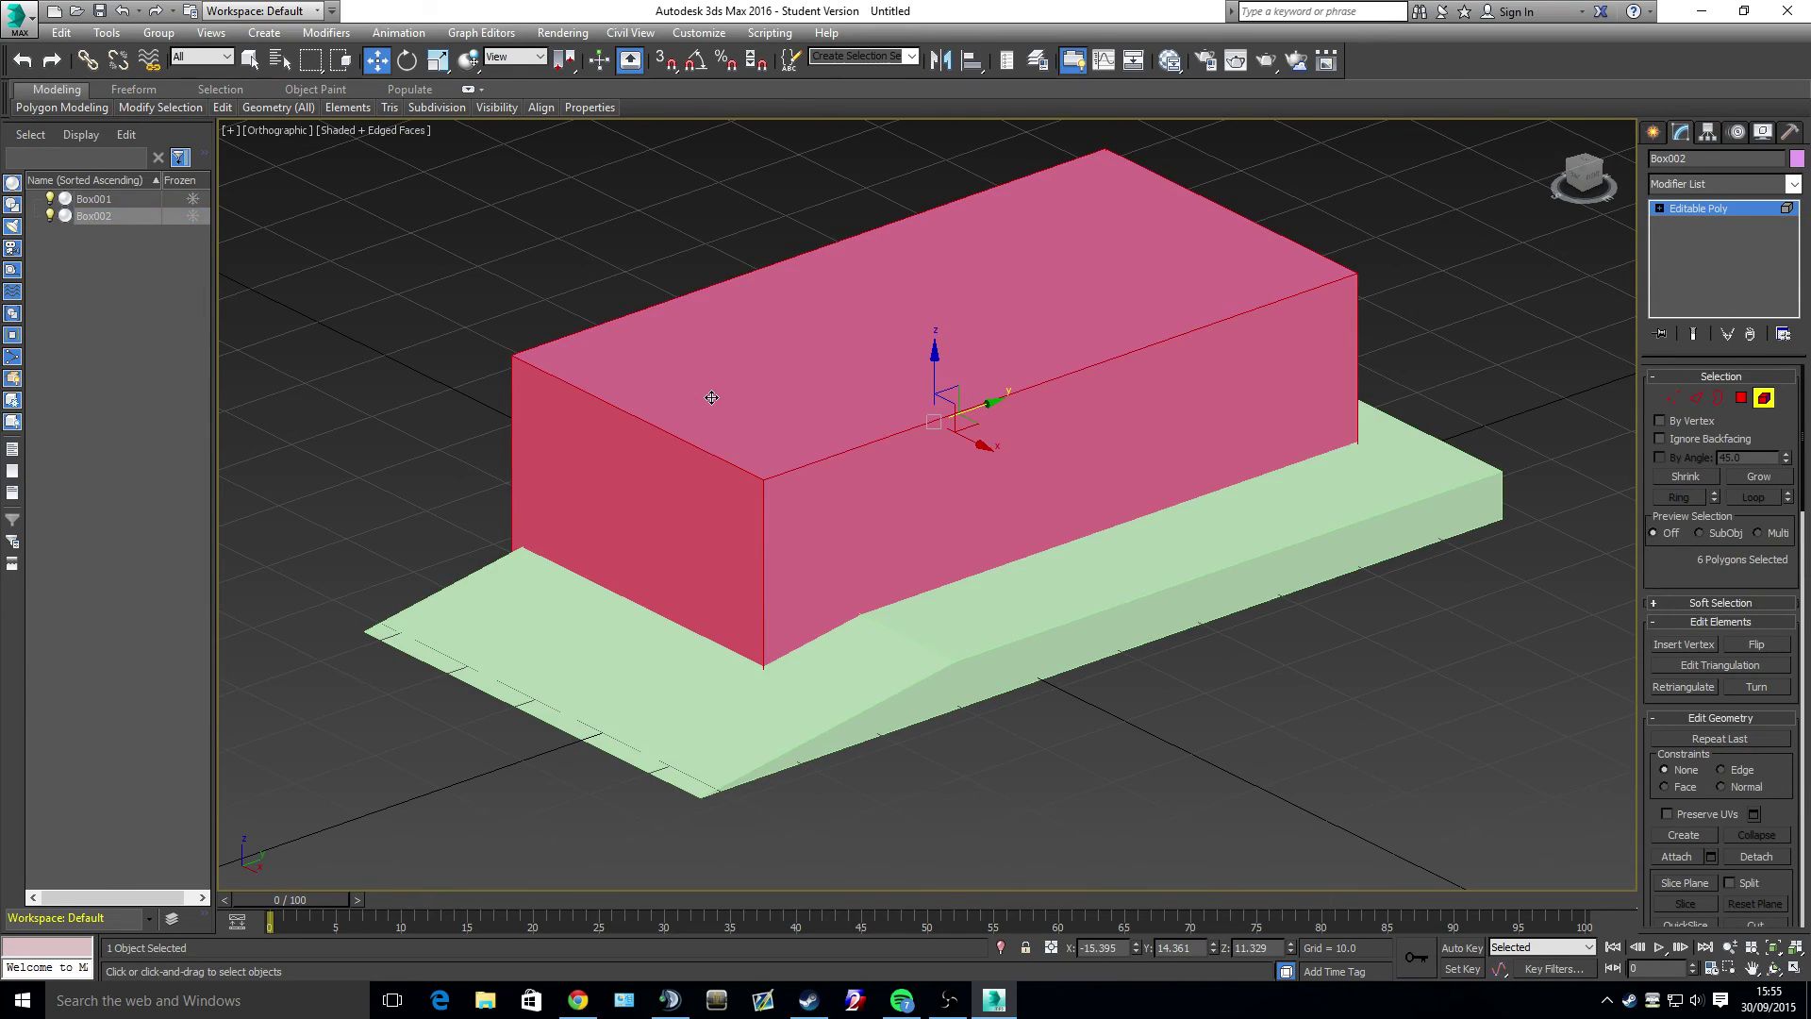
scroll(712, 397, "up", 1)
middle_click_drag(945, 458, 516, 453, "alt")
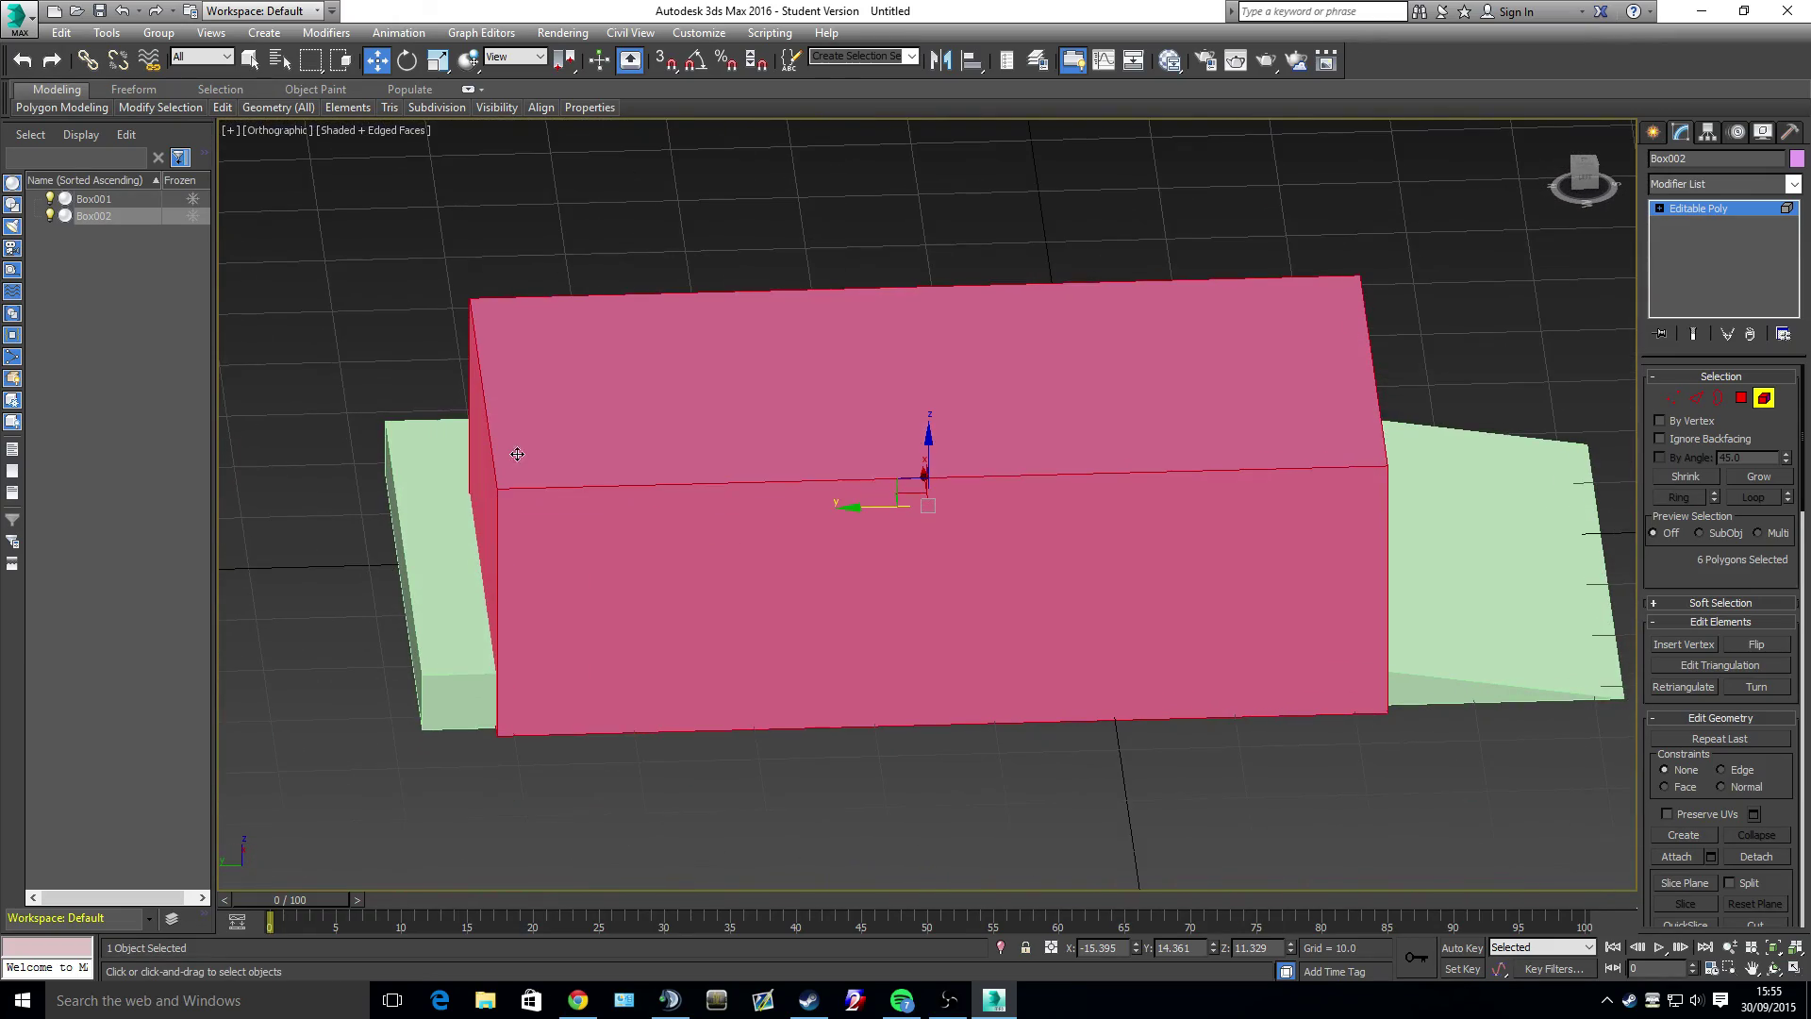
left_click(857, 258)
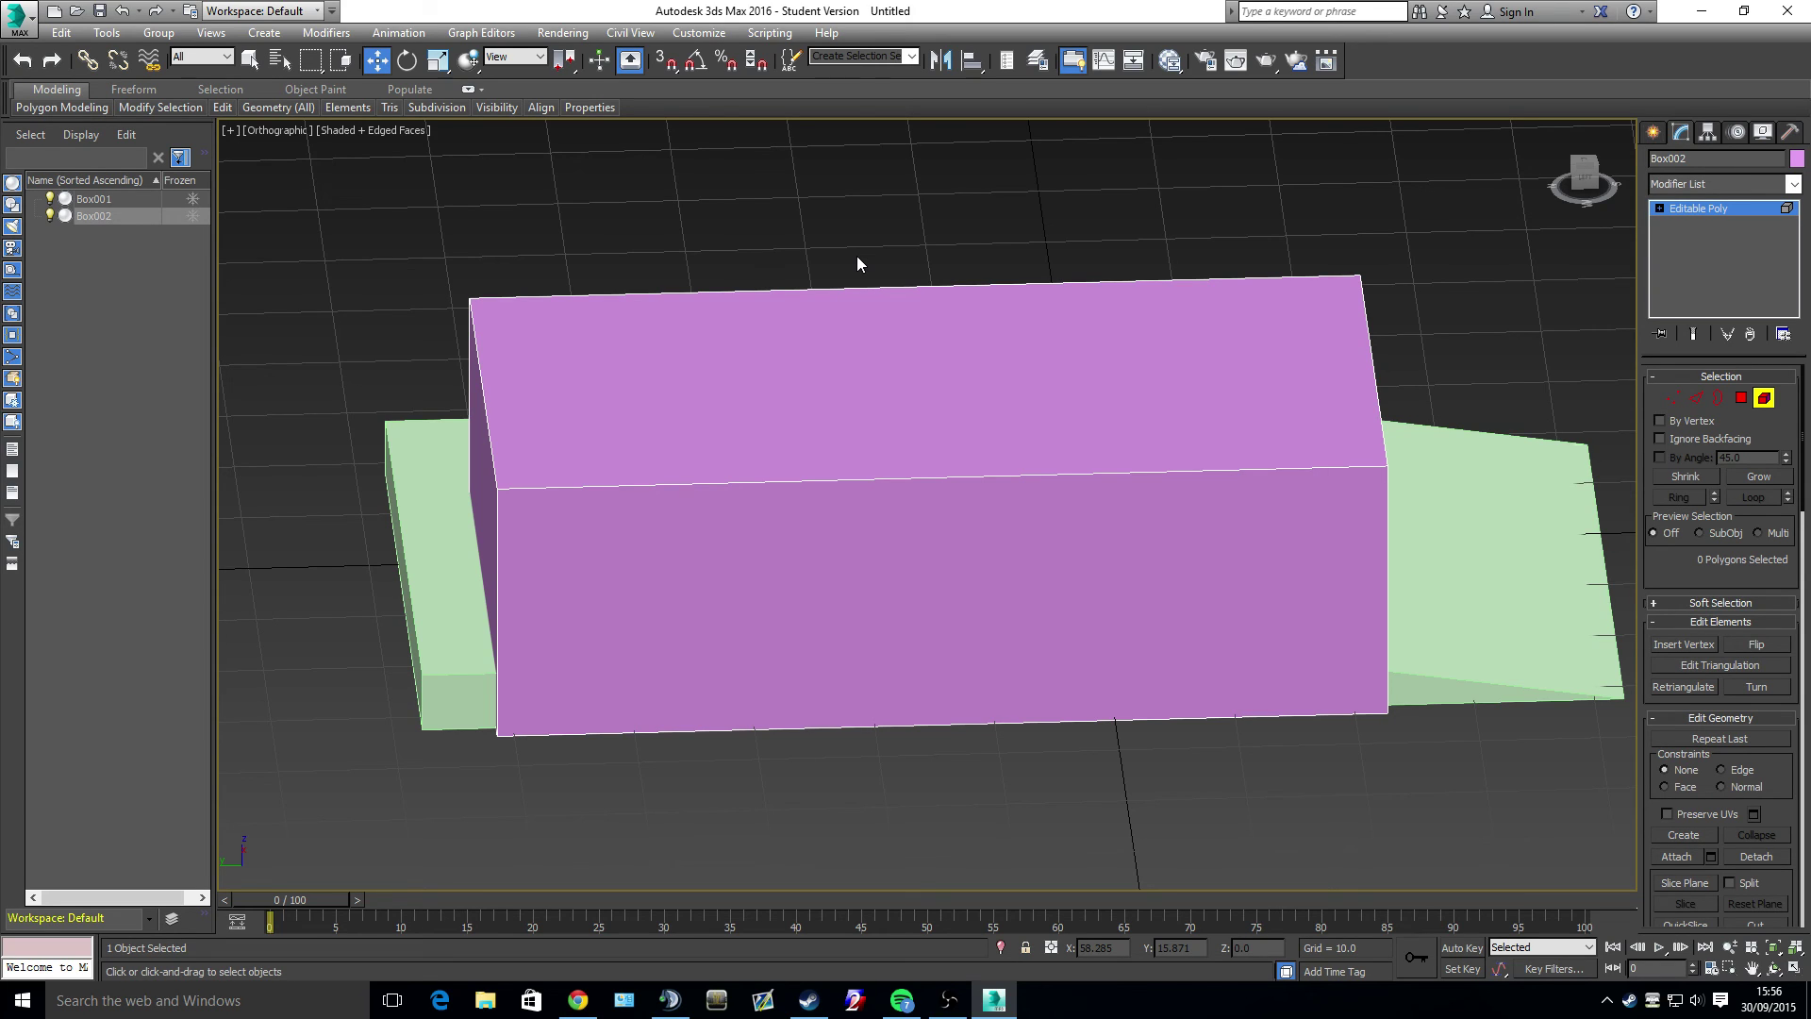
- Switch to Chrome showing the City Life RPG forum's 3ds Max Tutorial 1.1–1.6 topic
left_click(577, 1000)
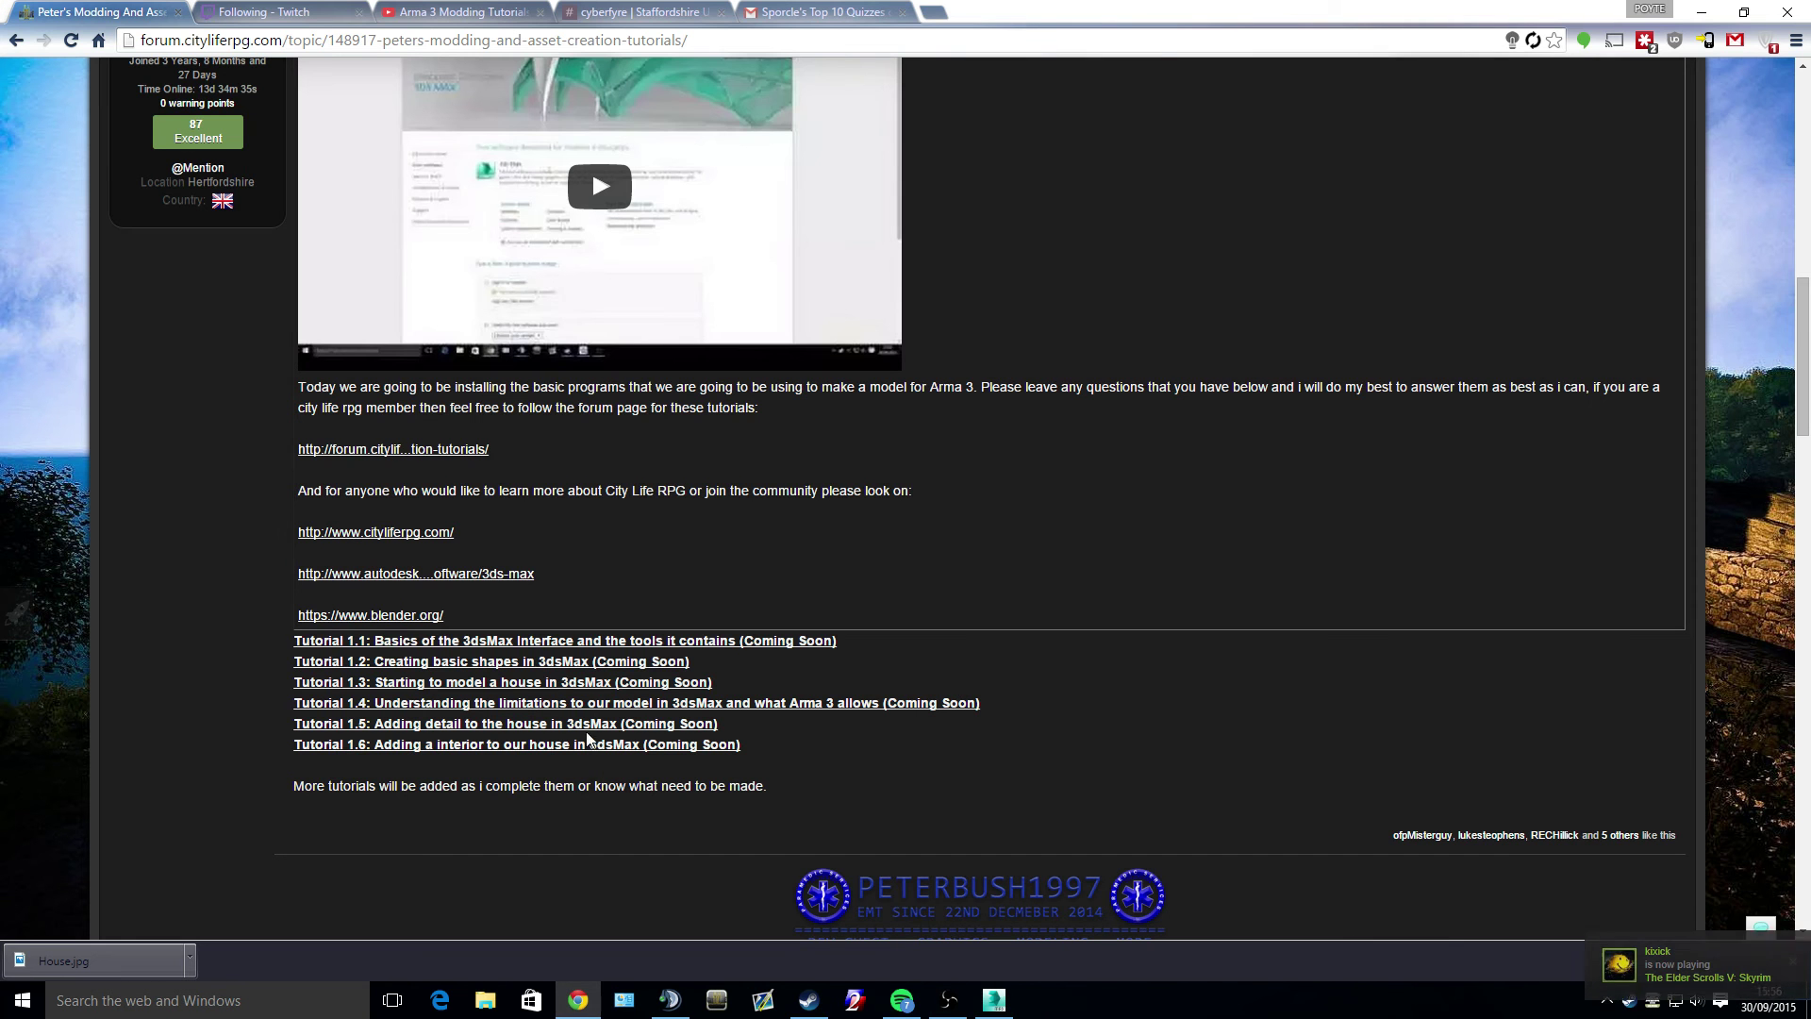